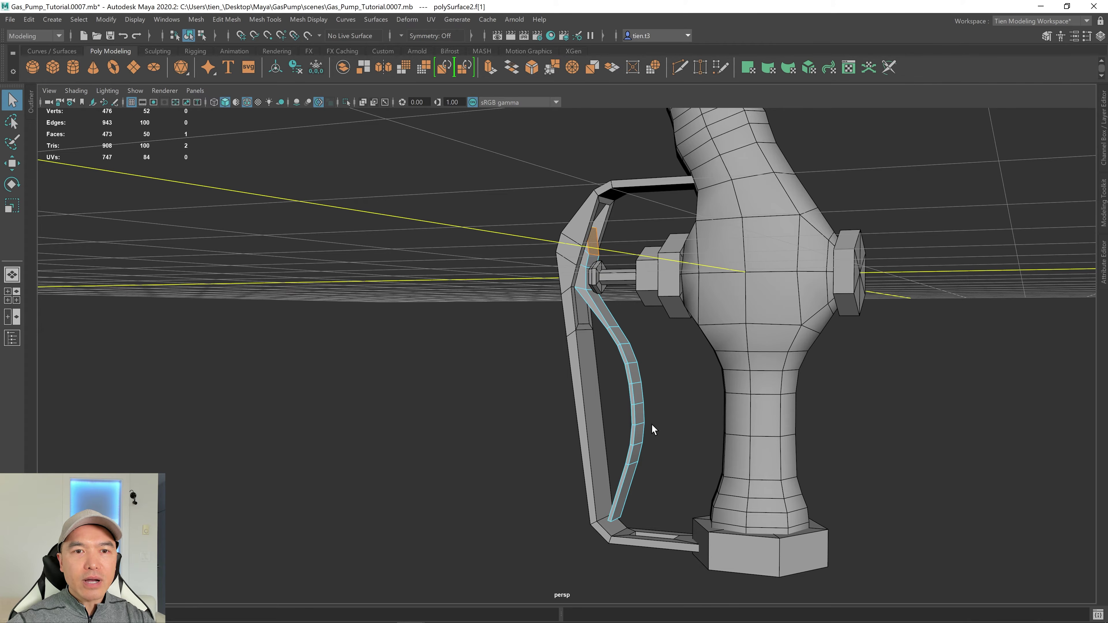
Select the strip of faces along the curved trigger's body-facing side, move it along X toward the guard's outer frame, and return to object selection
double_click(627, 486)
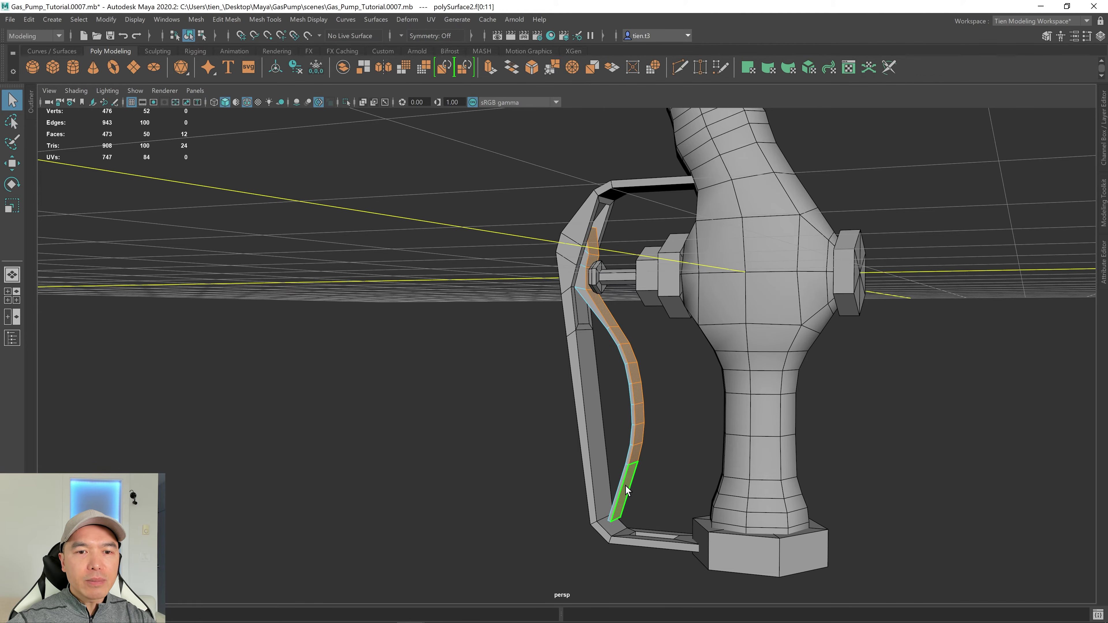
alt+drag(625, 486, 592, 430)
key(w)
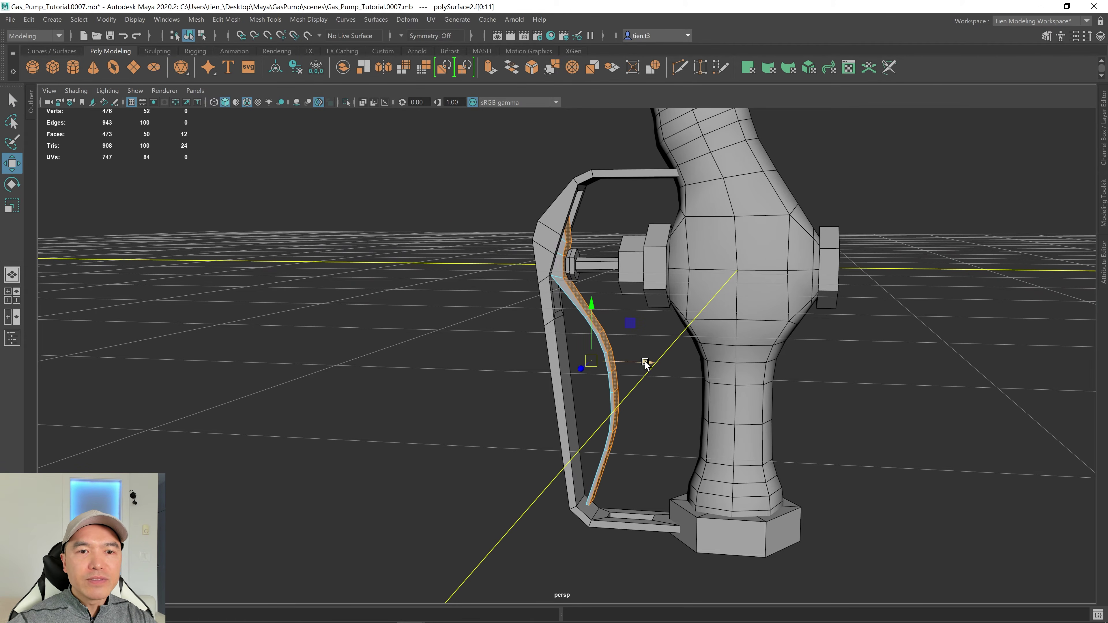
mouse_move(646, 366)
mouse_down()
mouse_move(657, 369)
mouse_move(626, 372)
mouse_up()
scroll(627, 372, down, 5)
scroll(627, 372, down, 3)
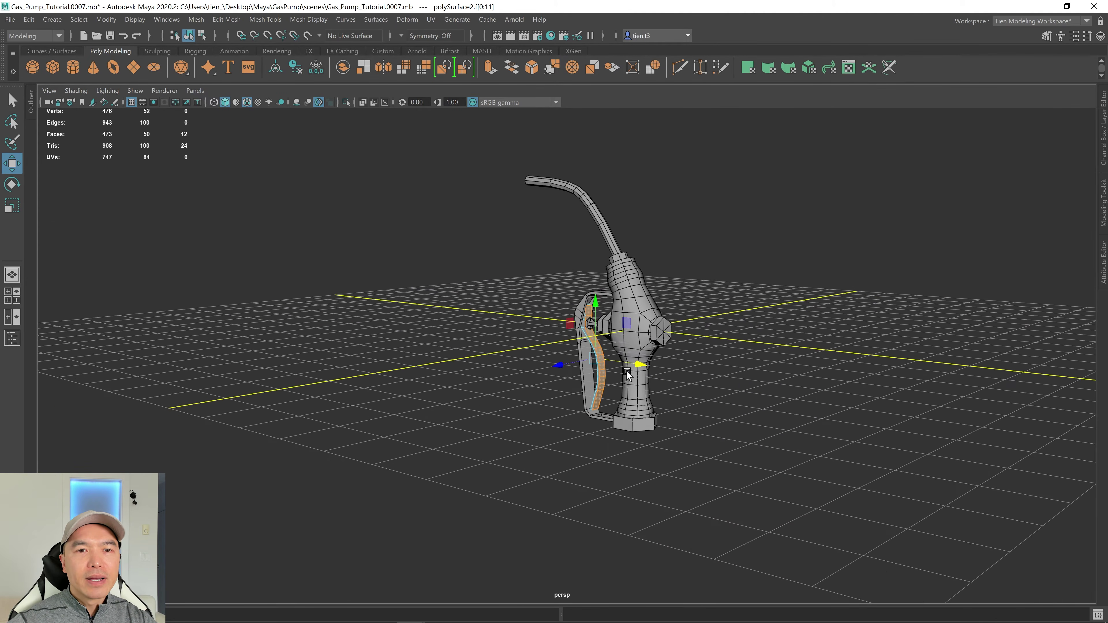
right_drag(437, 315, 556, 260)
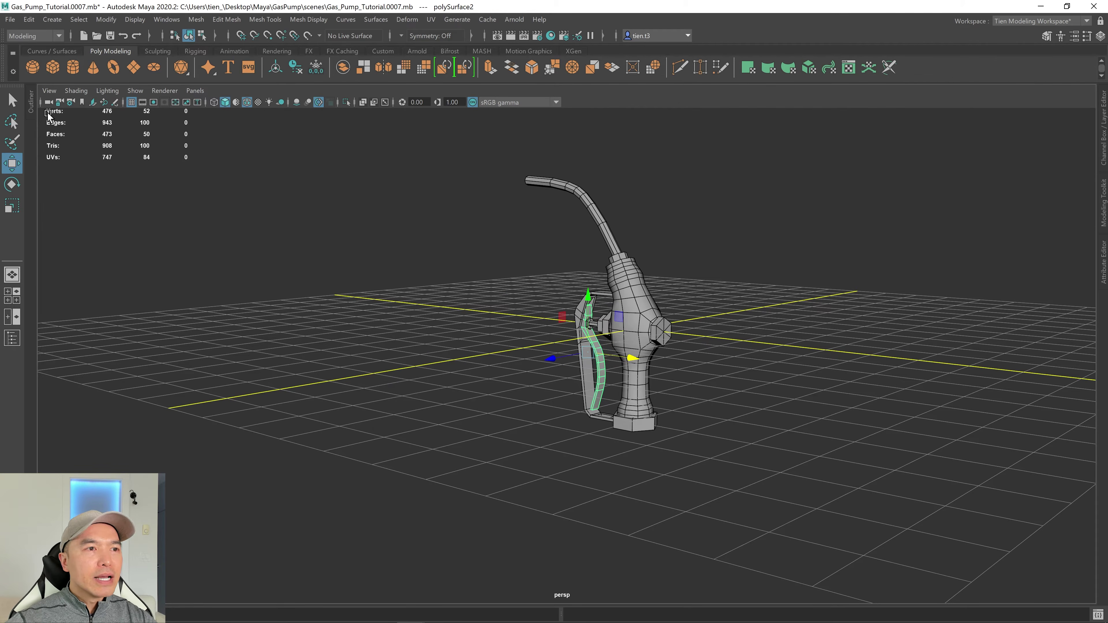
Show the Outliner and Channel Box, expand GasPumpNozzle_Group, and delete the leftover curve1 from it
click(30, 102)
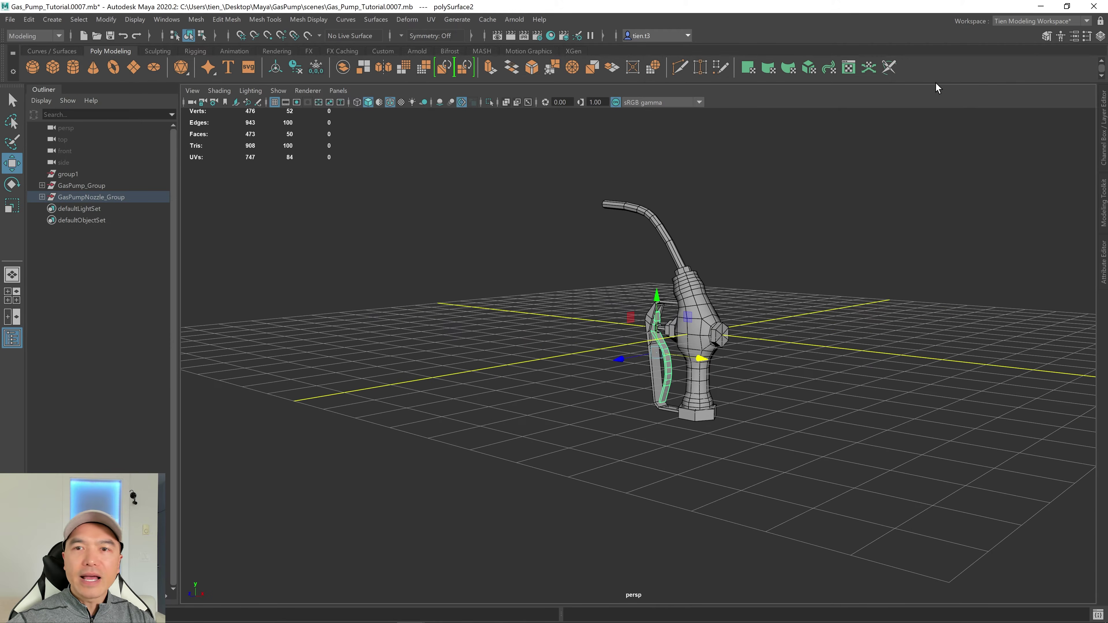
click(1104, 139)
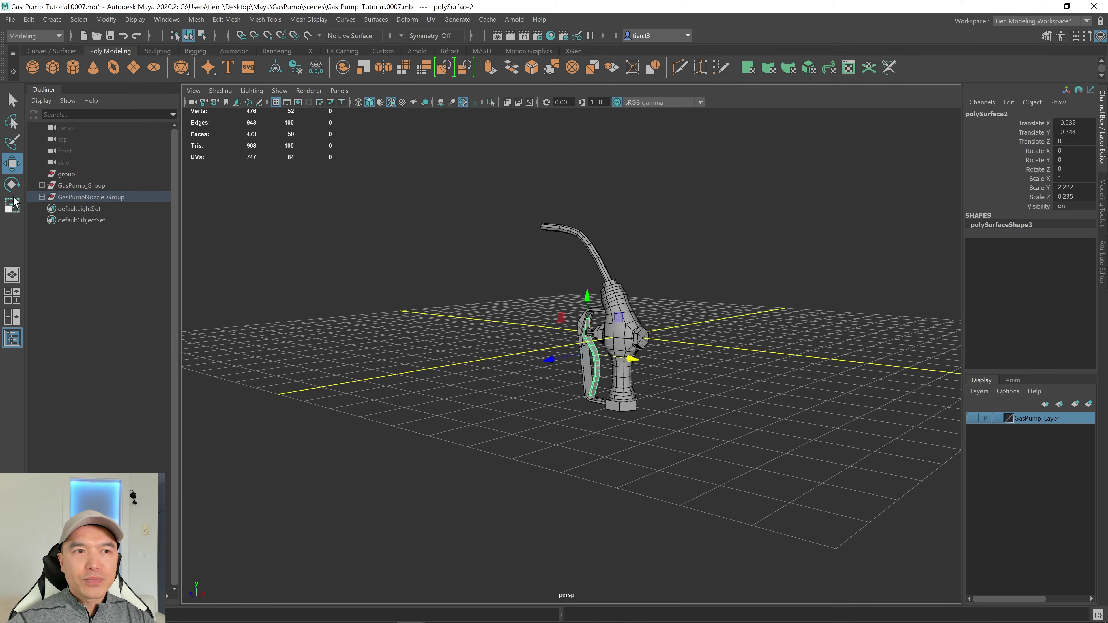
click(95, 198)
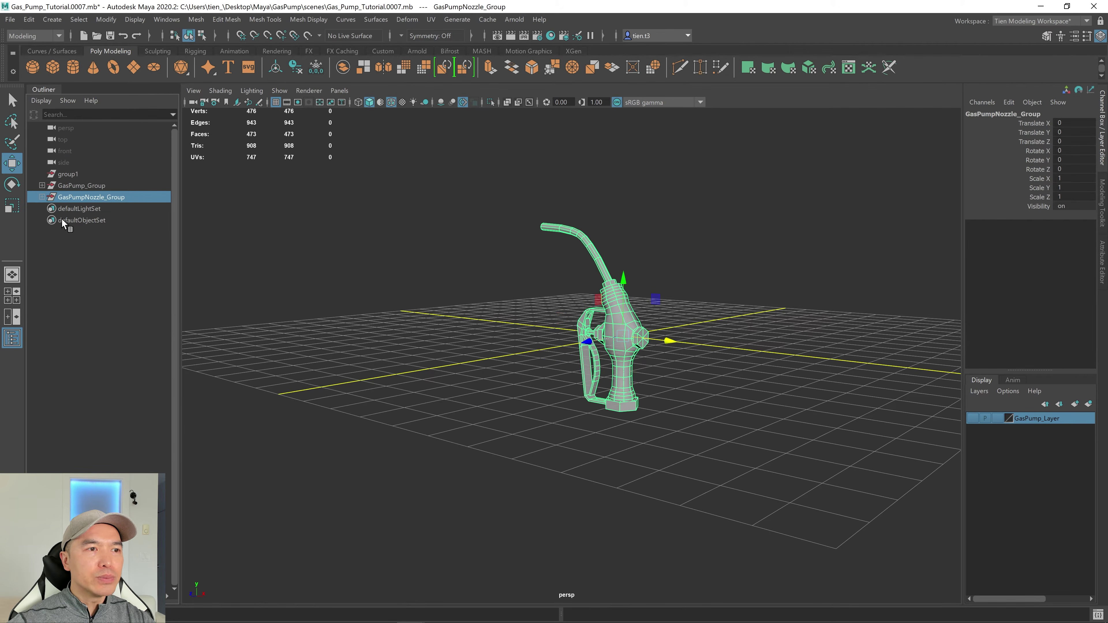
click(42, 196)
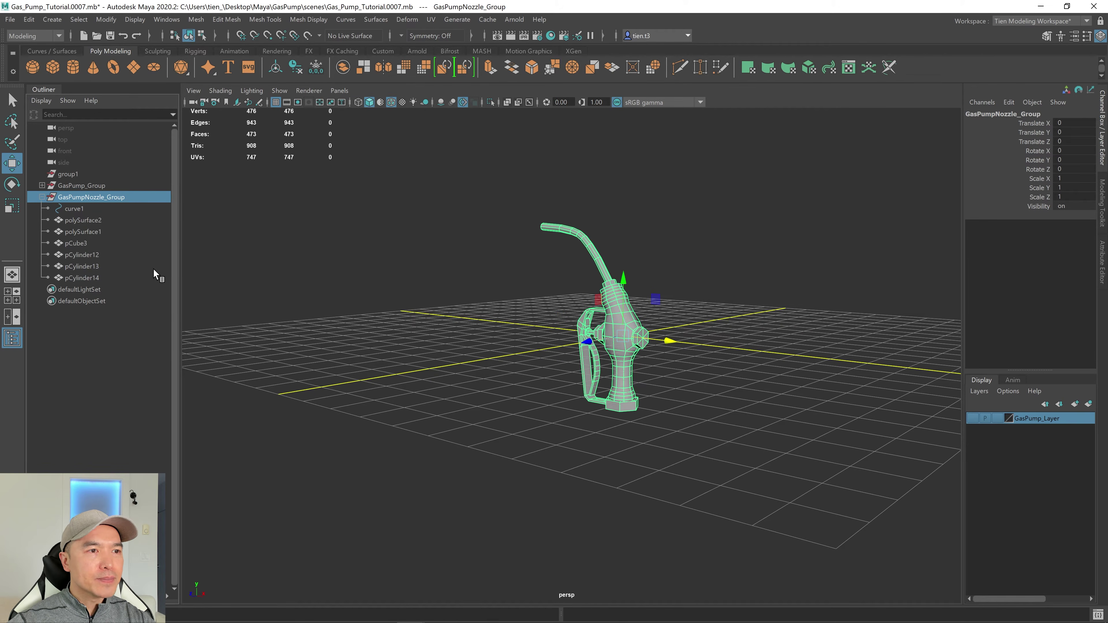
click(75, 209)
key(Delete)
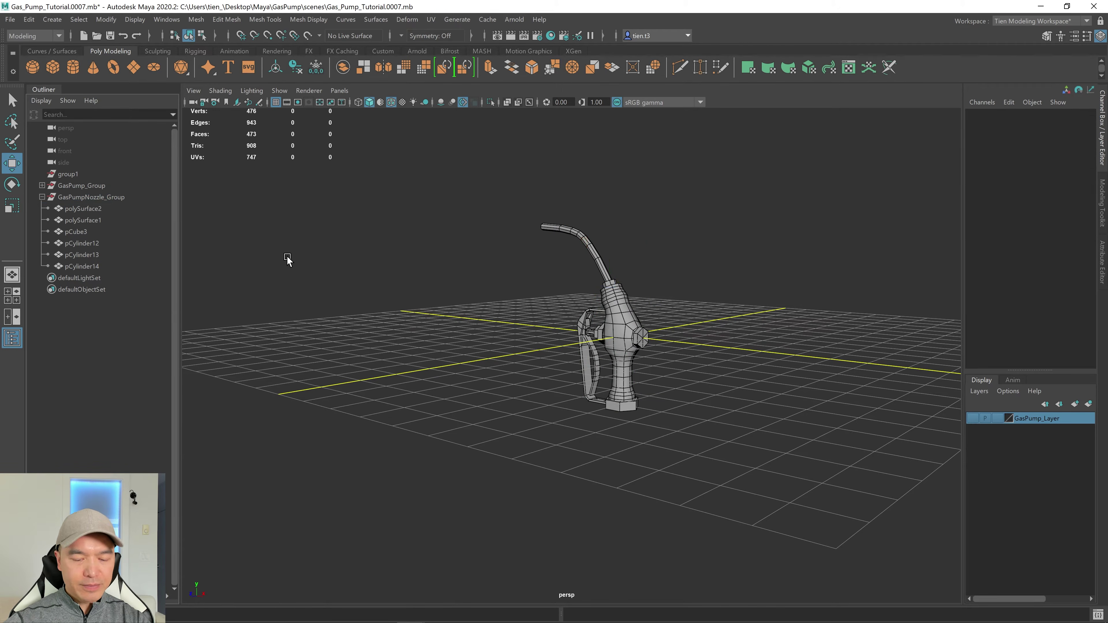
alt+drag(324, 300, 376, 305)
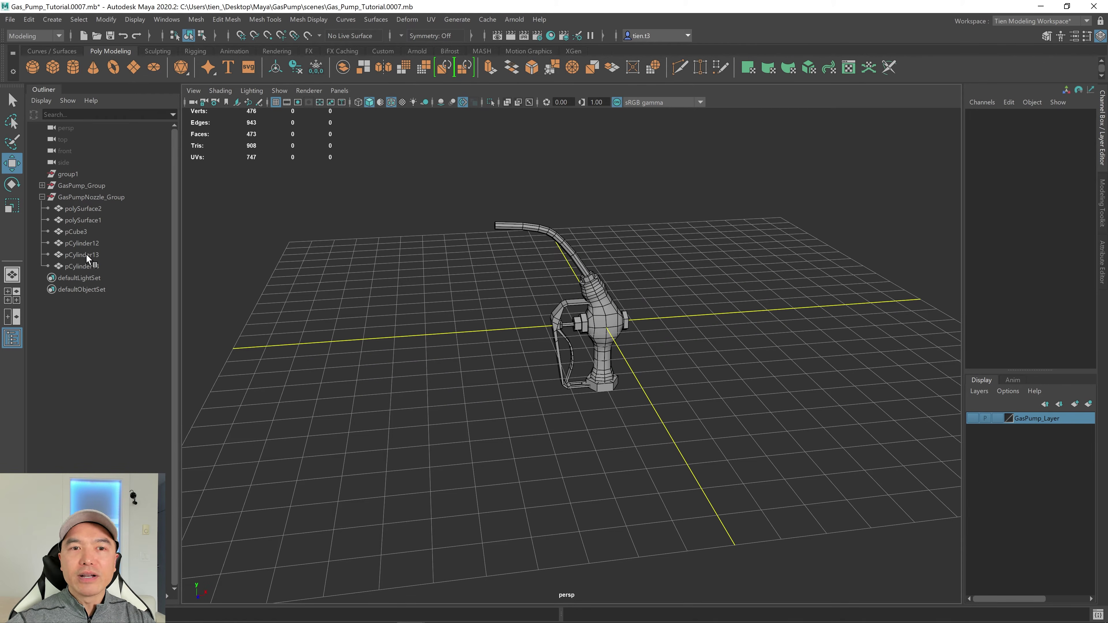
Create a display layer from GasPumpNozzle_Group and name it FuelNozzle_Layer
click(101, 196)
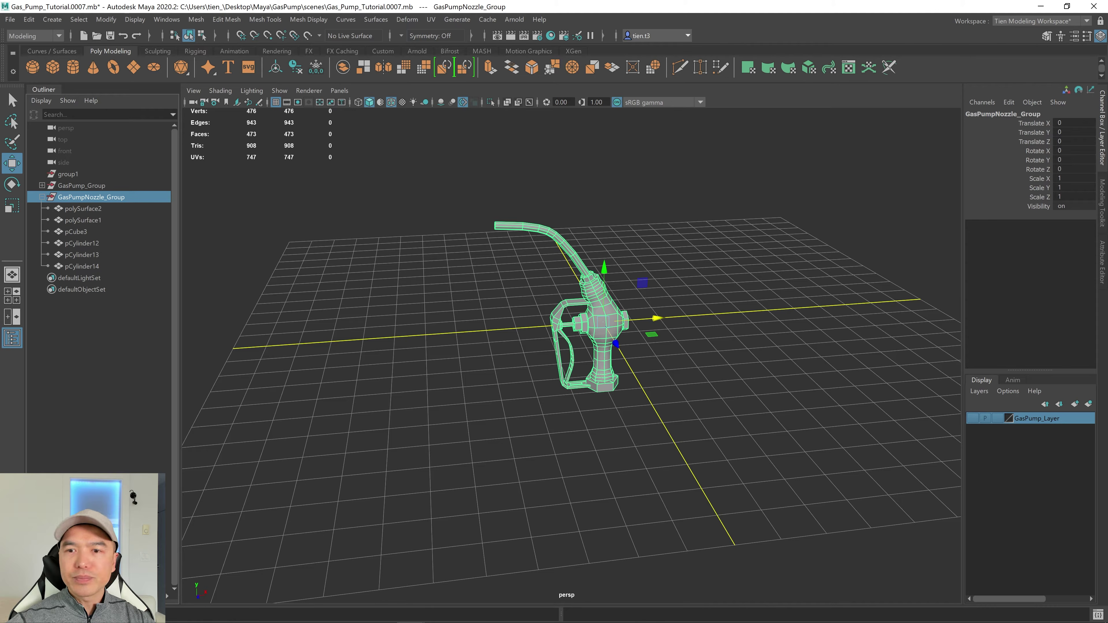
click(1088, 405)
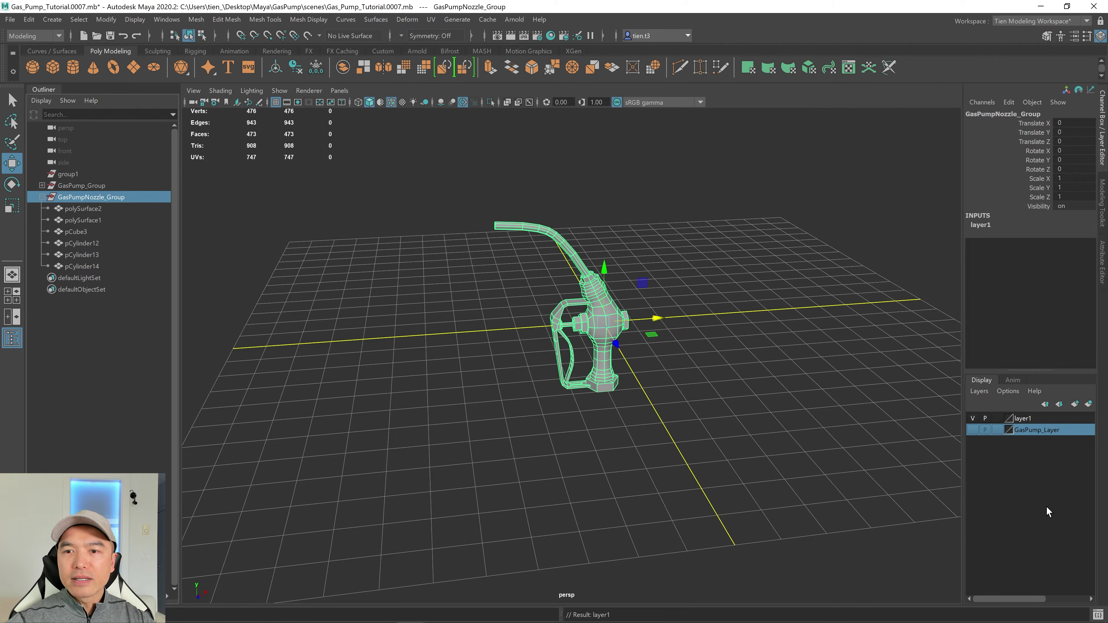
double_click(1025, 417)
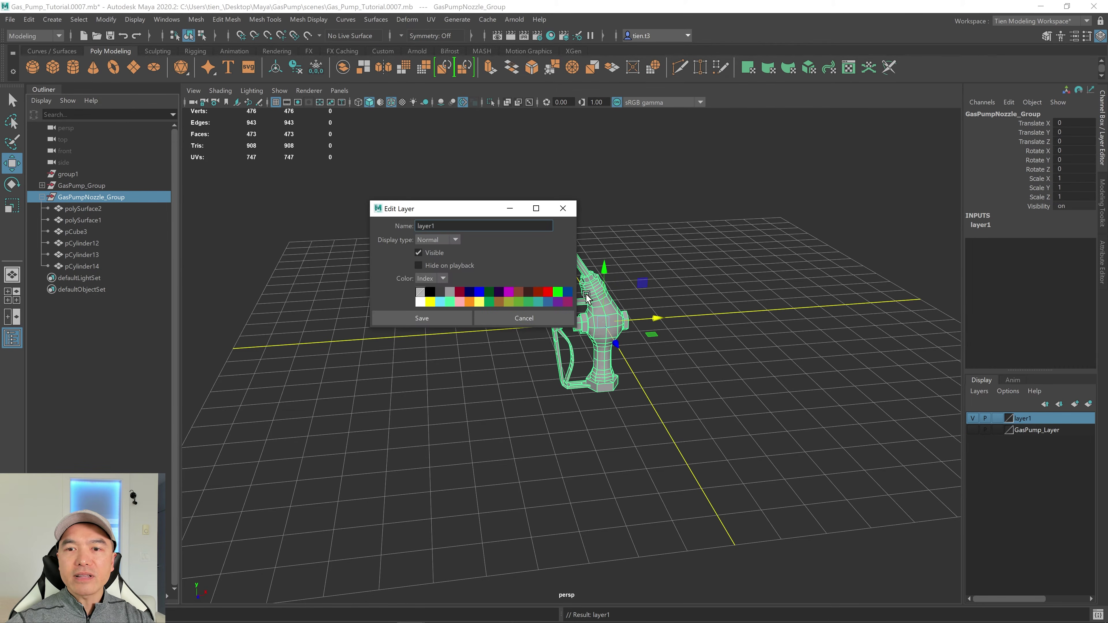
drag(439, 226, 342, 221)
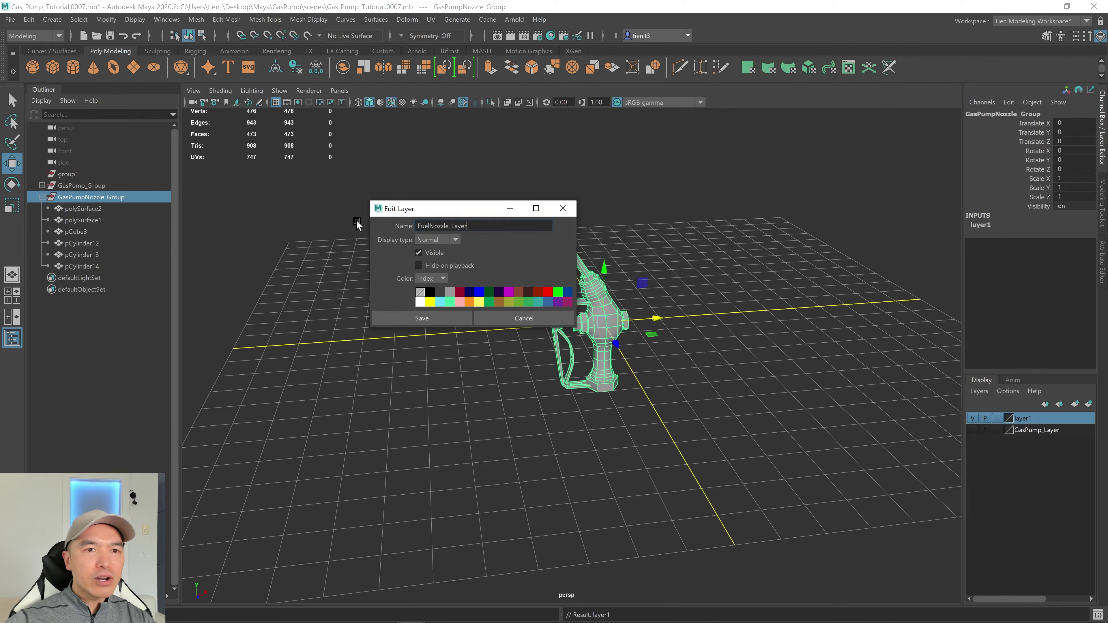
click(442, 321)
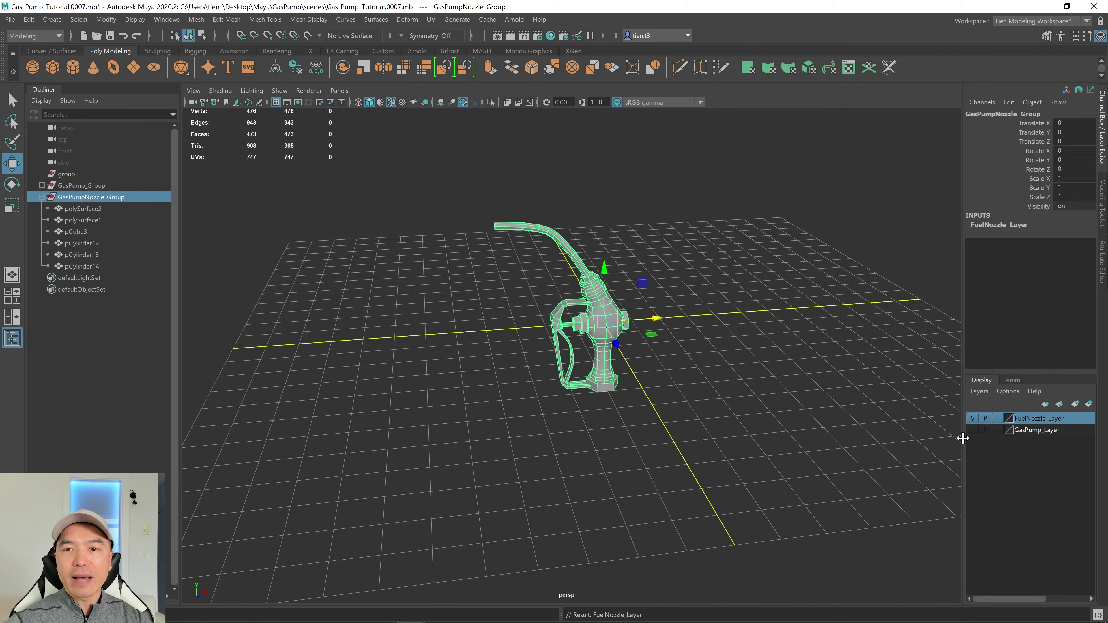
Make GasPump_Layer visible so the pump can be viewed together with the nozzle
click(973, 430)
scroll(761, 320, down, 3)
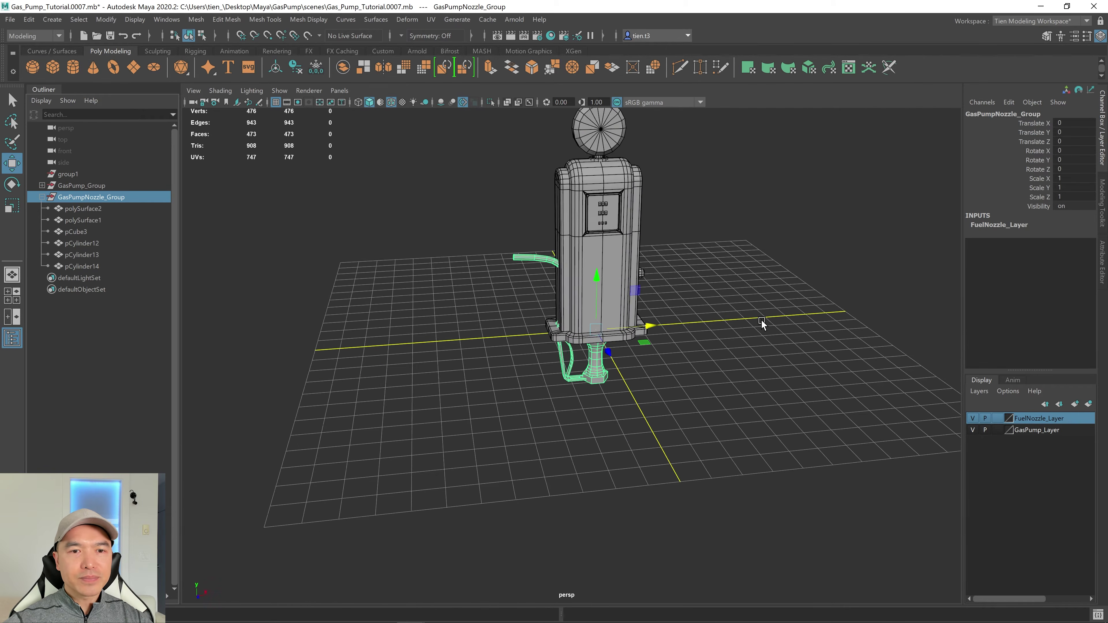
alt+drag(713, 351, 682, 388)
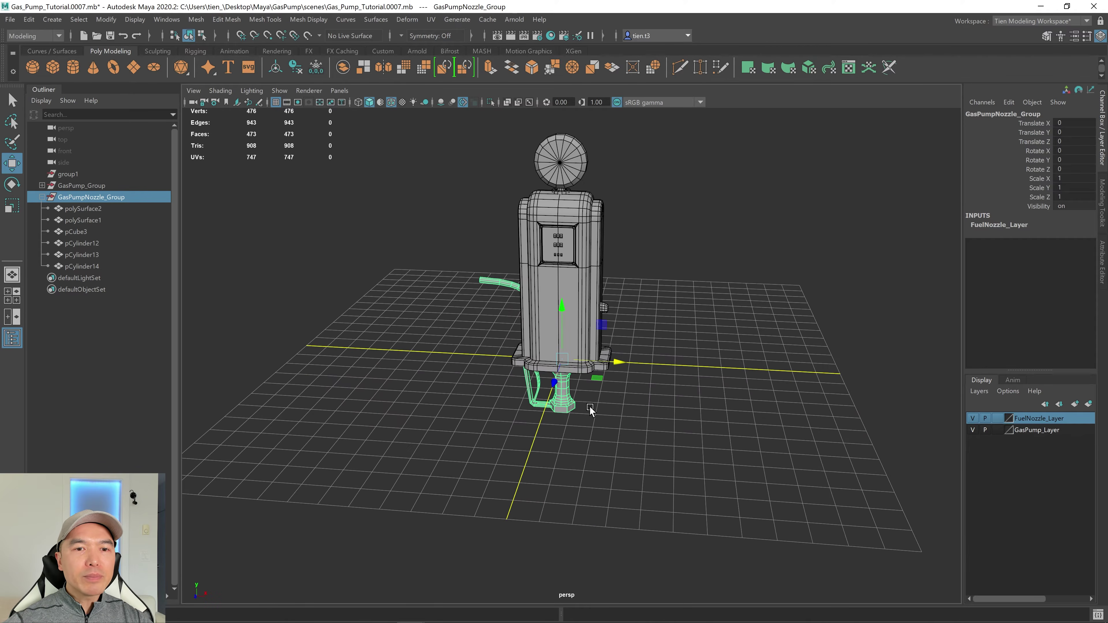
alt+drag(584, 238, 637, 318)
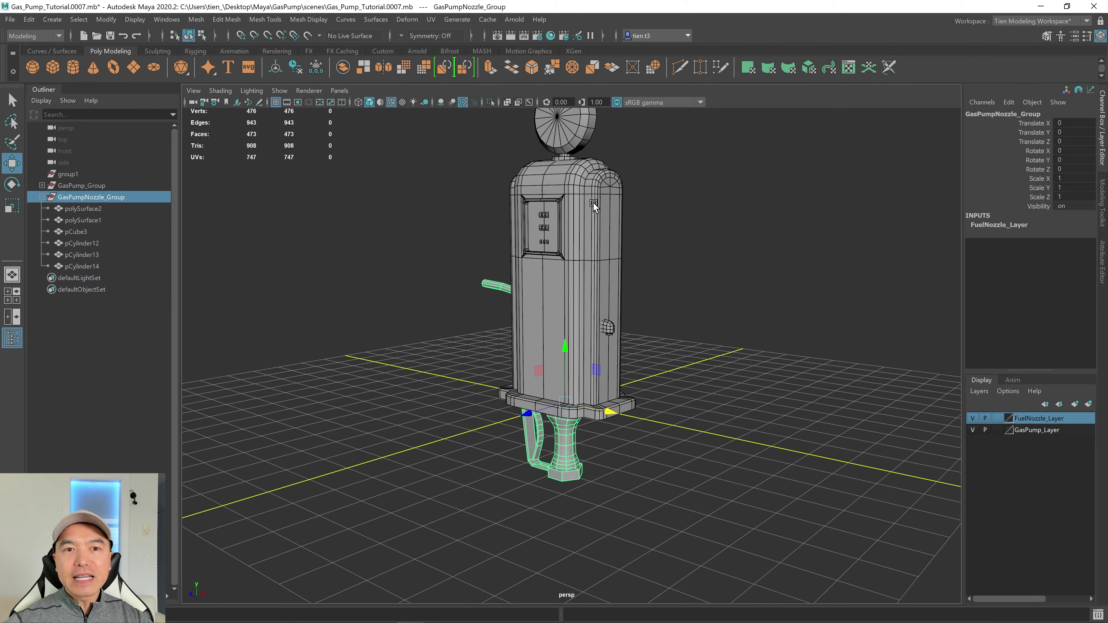
alt+drag(613, 302, 649, 307)
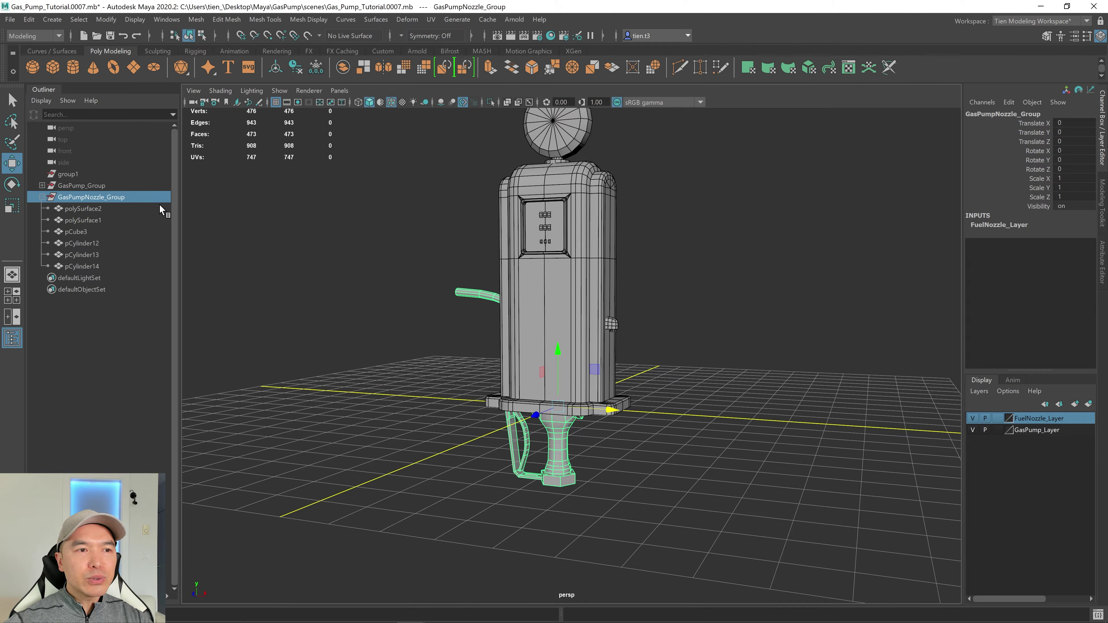
Select GasPumpNozzle_Group, move it to X 2.707 and Y 5.369 beside the pump's upper side, and scale it uniformly to 0.25
click(556, 486)
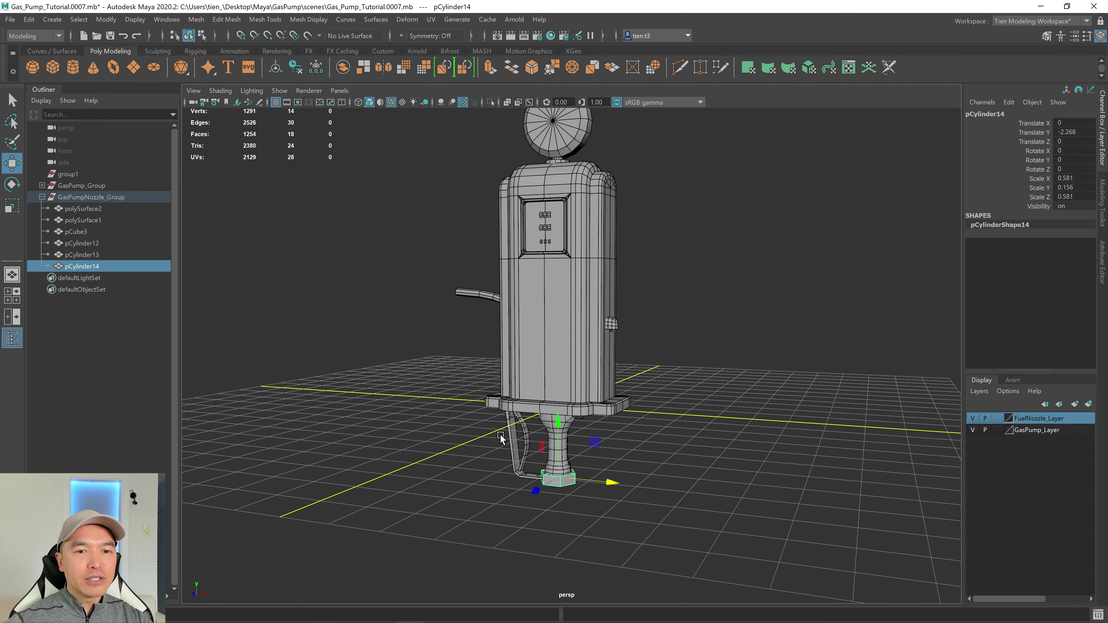
click(525, 439)
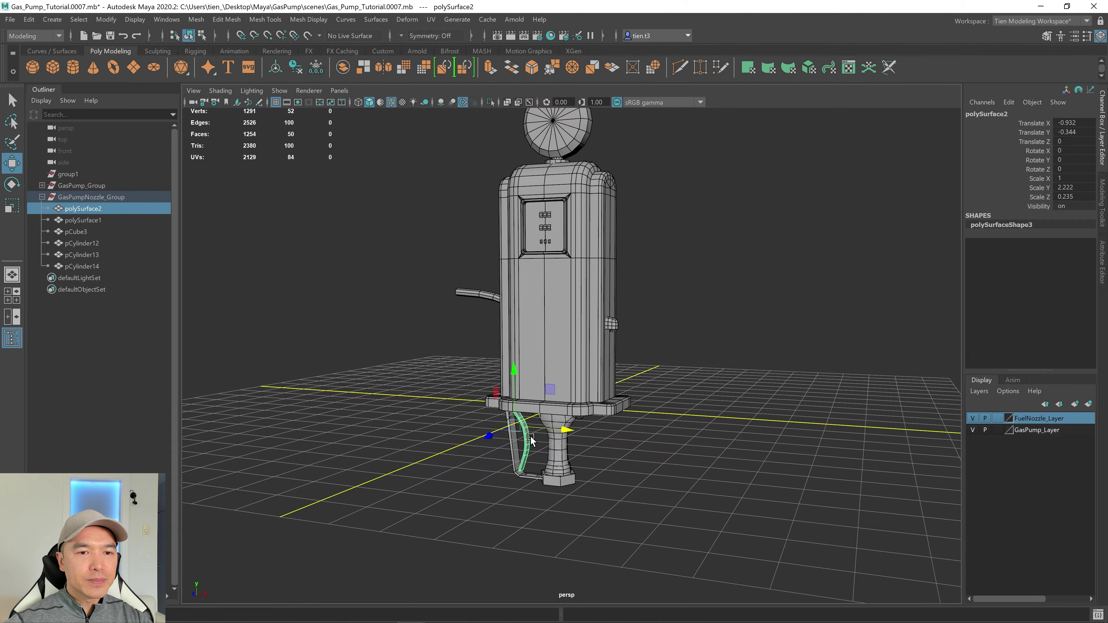
click(90, 196)
alt+drag(425, 295, 467, 310)
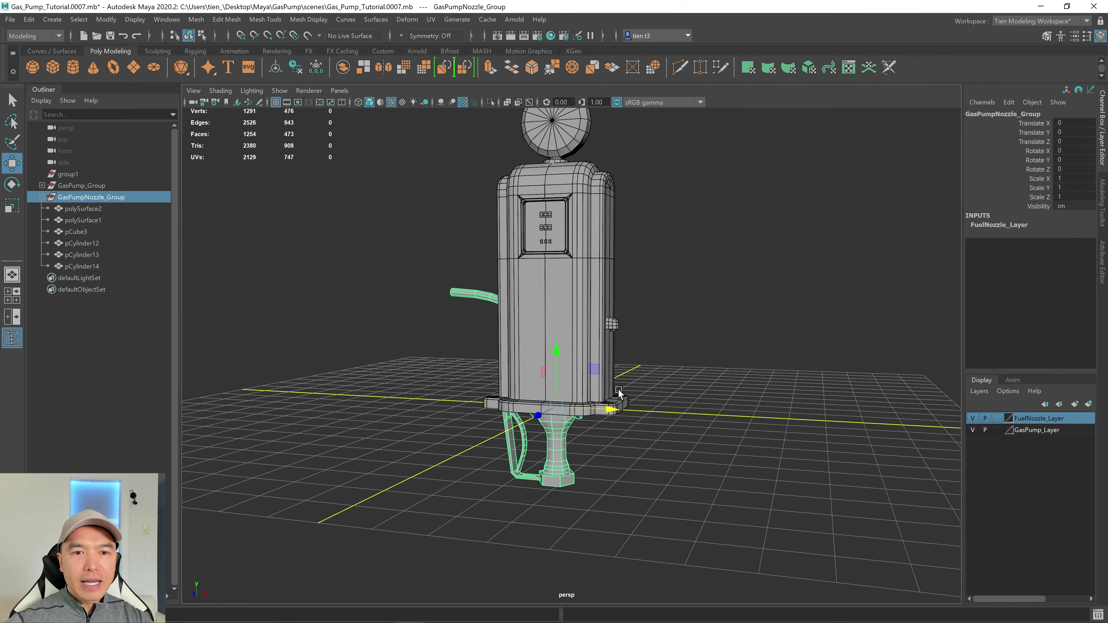
drag(595, 370, 526, 265)
key(r)
alt+right_drag(686, 241, 722, 236)
alt+middle_drag(698, 236, 605, 285)
alt+drag(605, 286, 560, 227)
scroll(589, 179, down, 5)
key(w)
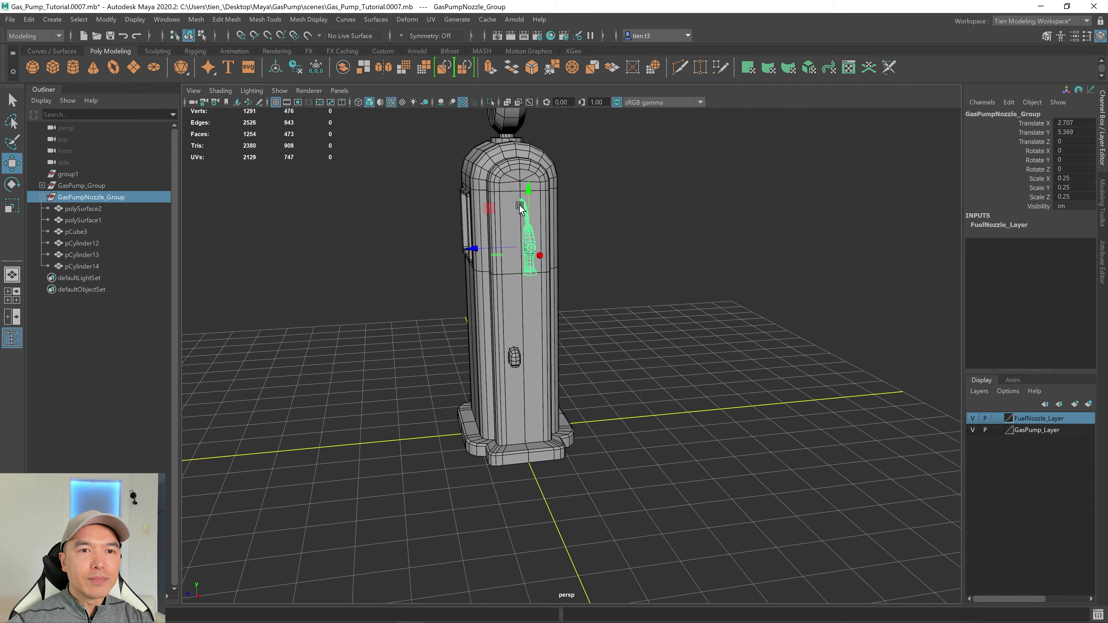
Switch to a full-size side view, turn on wireframe on shaded, and frame the nozzle group
scroll(517, 211, up, 3)
scroll(554, 218, down, 4)
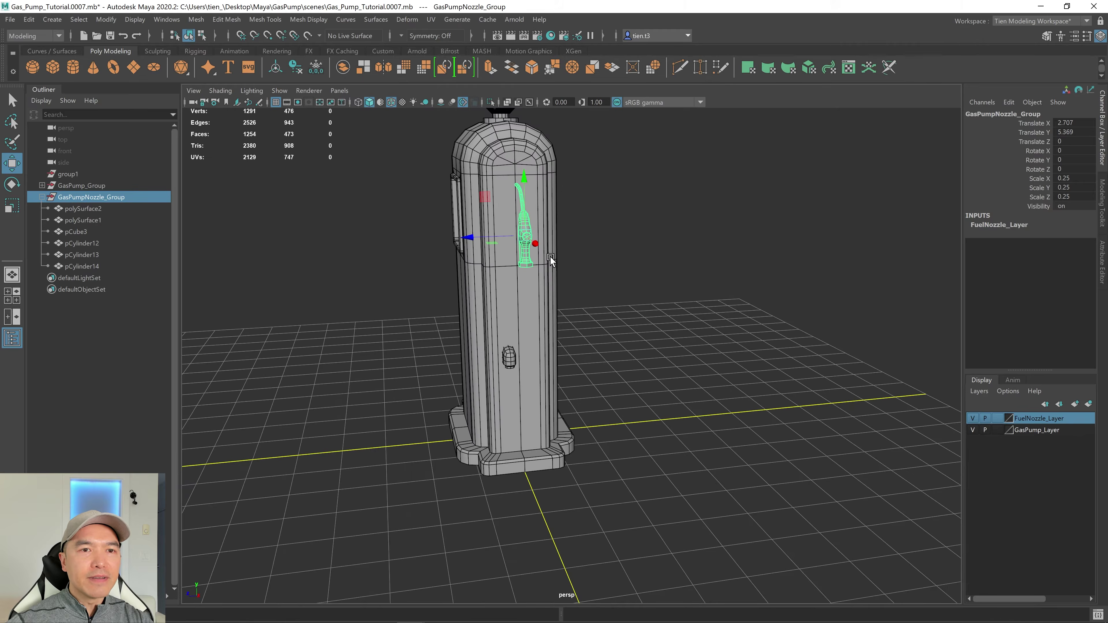
key(space)
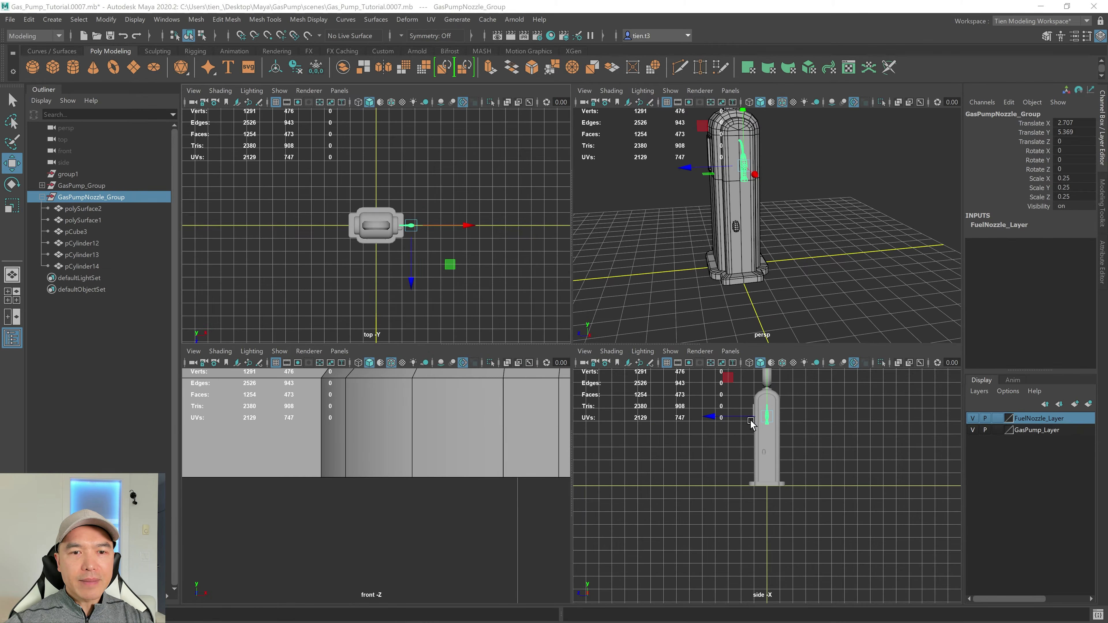
key(space)
alt+middle_drag(639, 203, 564, 354)
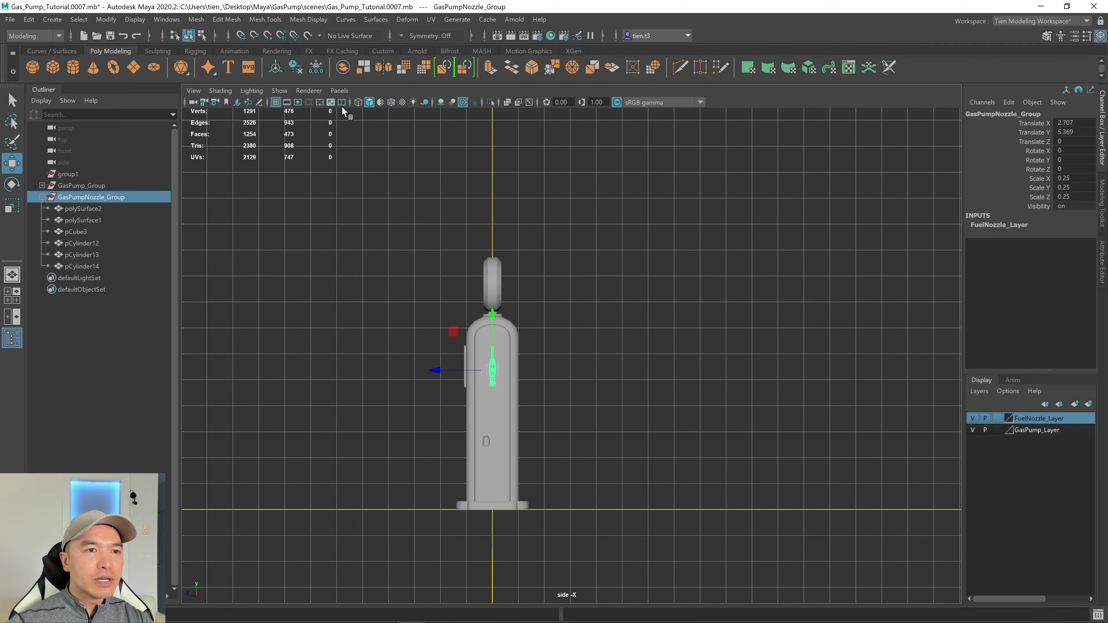
click(391, 102)
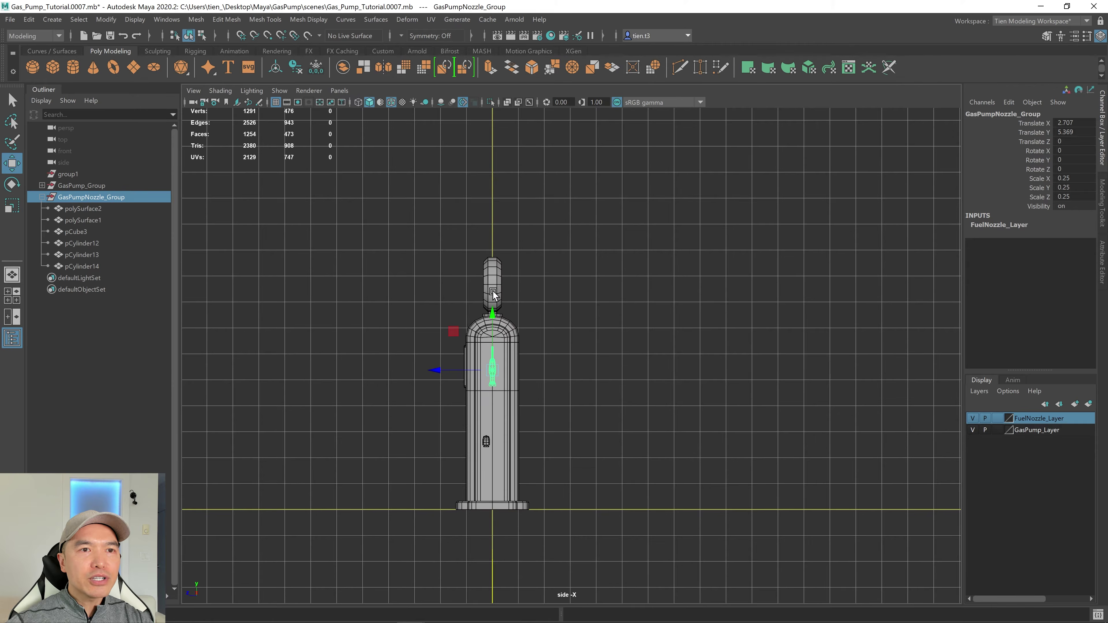
key(f)
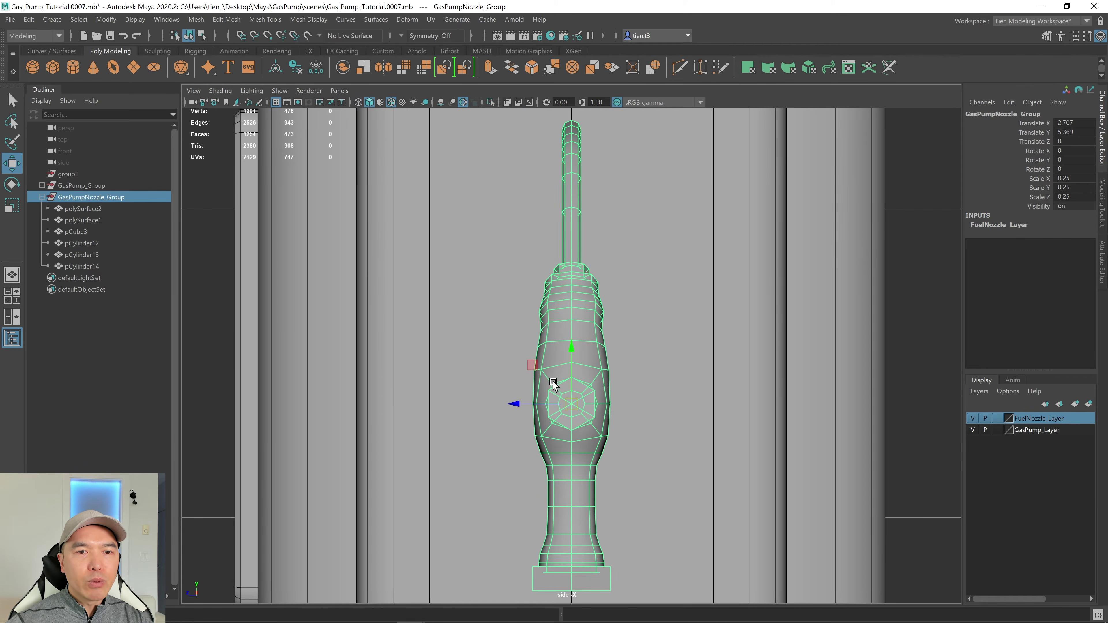
Move the nozzle group off the pump's centre line to about Y 5.249 and Z 0.232, within one vertical side panel
drag(532, 365, 455, 399)
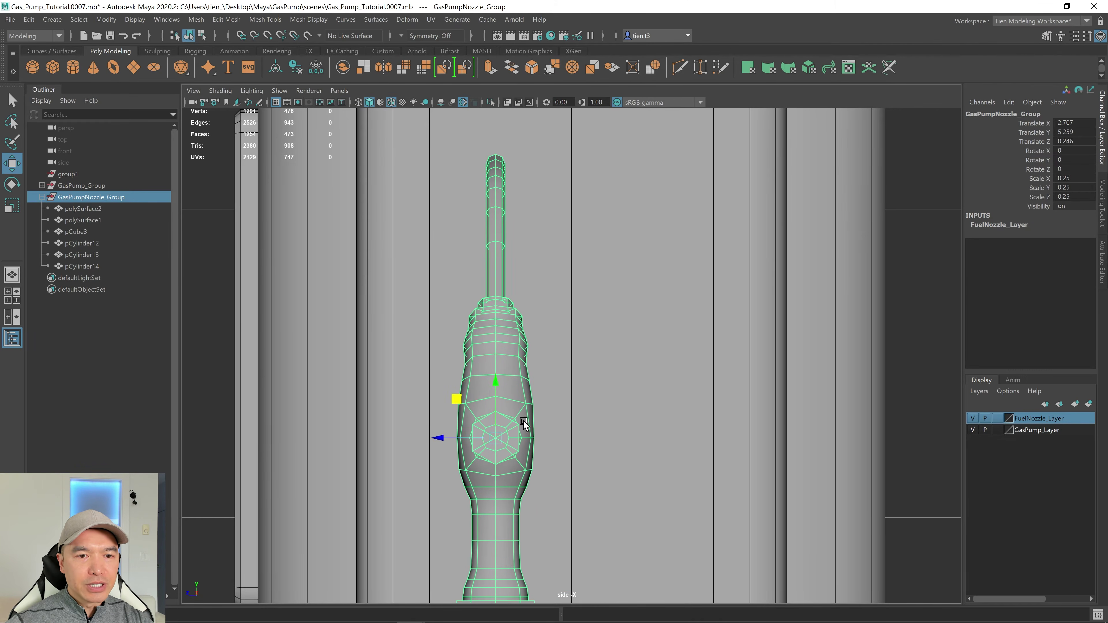
alt+middle_drag(583, 432, 618, 289)
drag(496, 259, 501, 262)
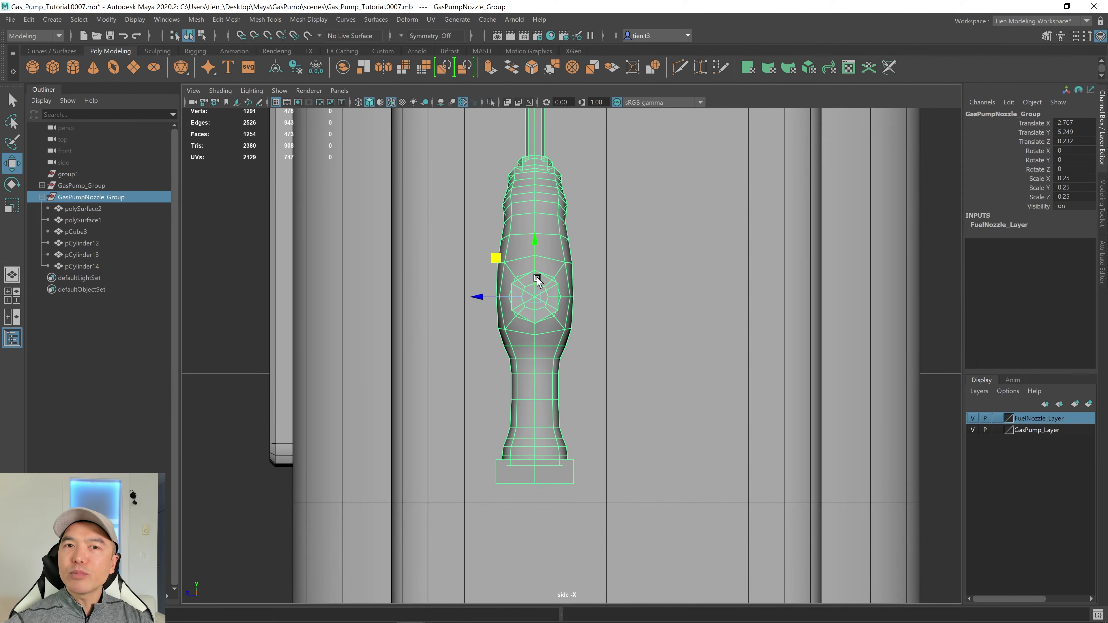
scroll(576, 329, down, 3)
scroll(521, 231, down, 5)
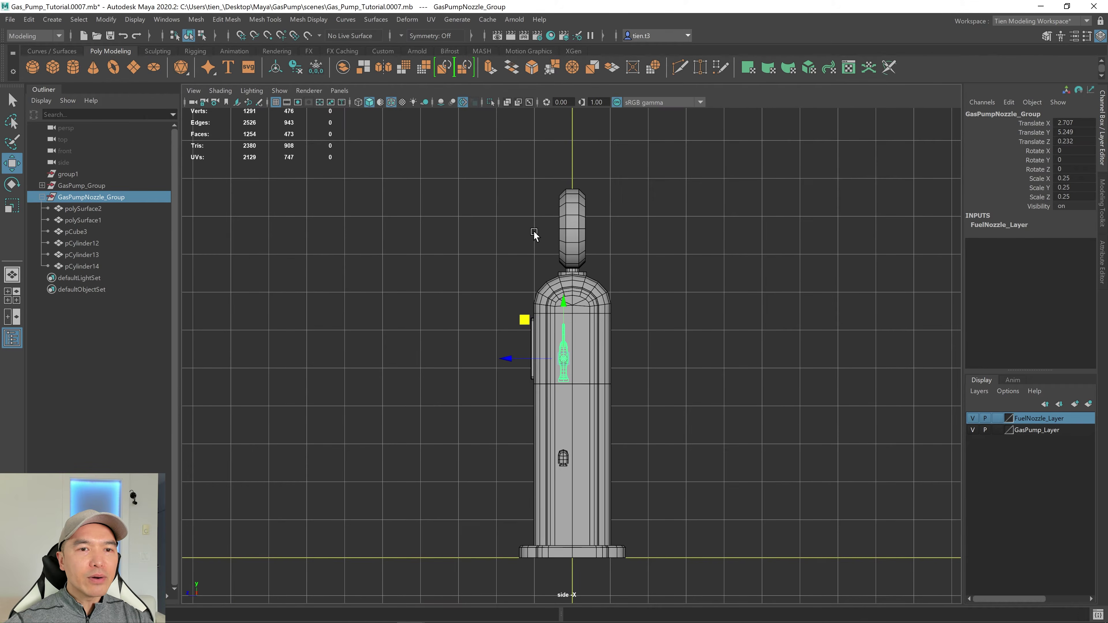
scroll(574, 258, up, 6)
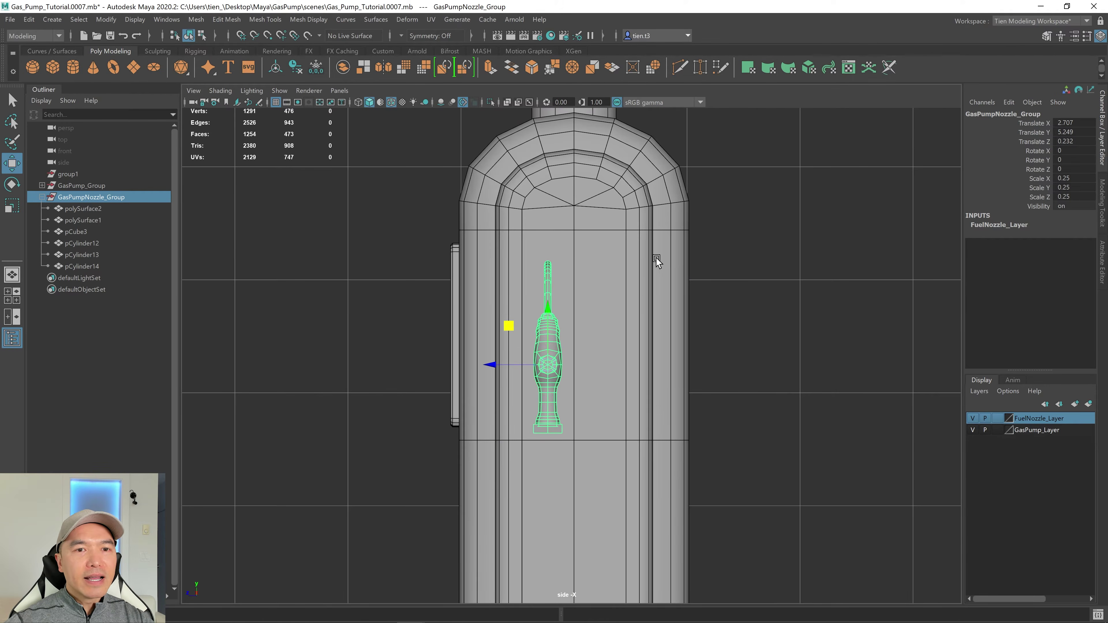
Select the pump body's side face behind the nozzle and extrude it with an offset of about 0.078
click(655, 262)
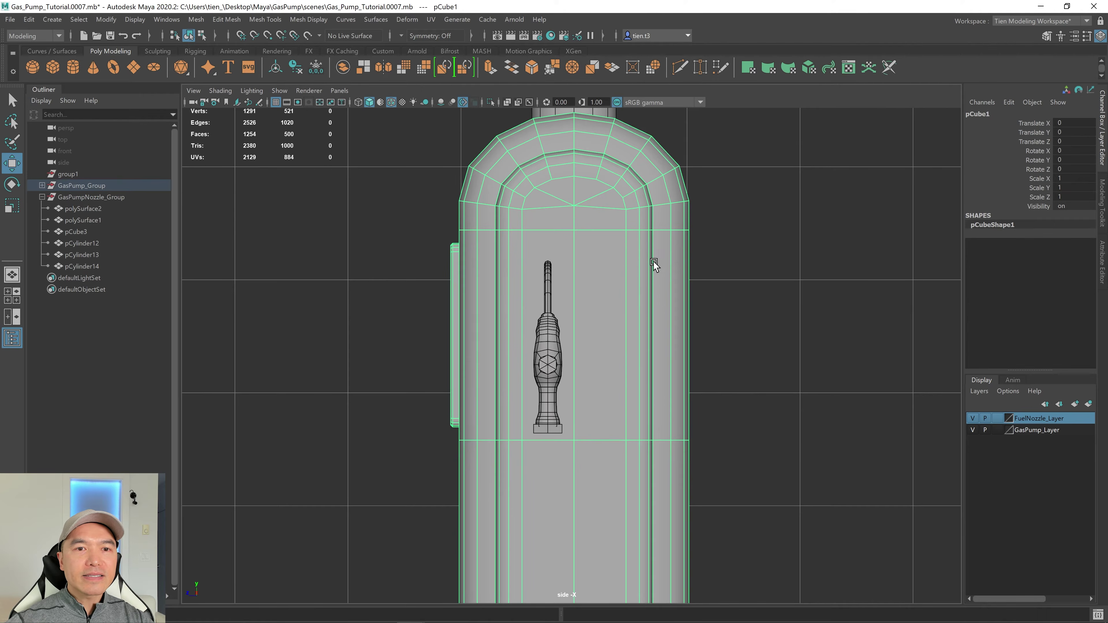
right_drag(741, 212, 752, 267)
click(533, 274)
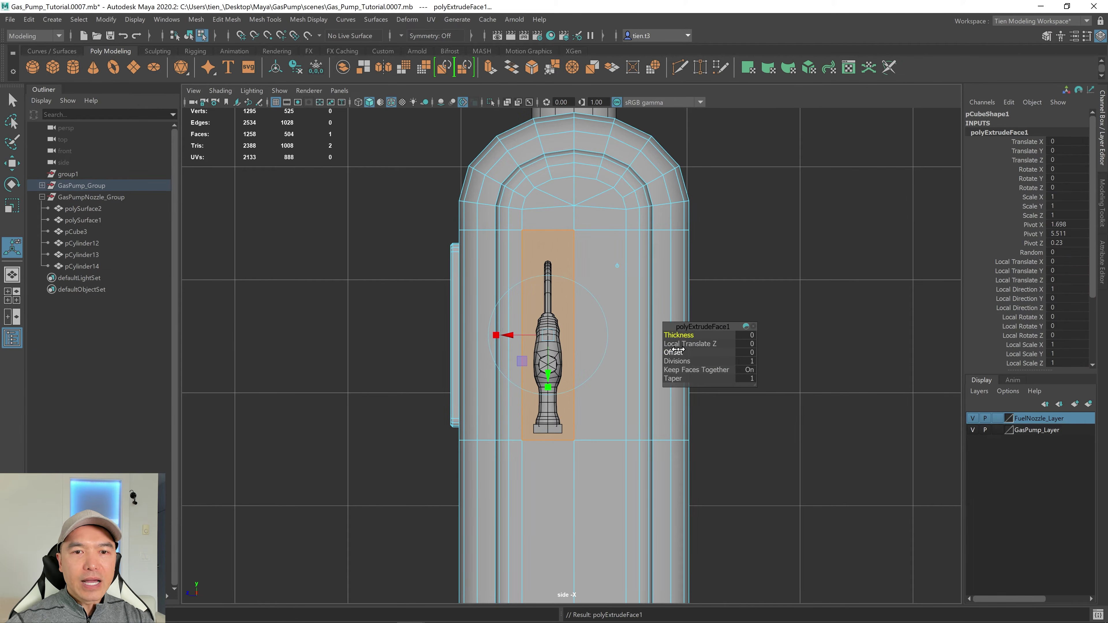
drag(676, 352, 682, 352)
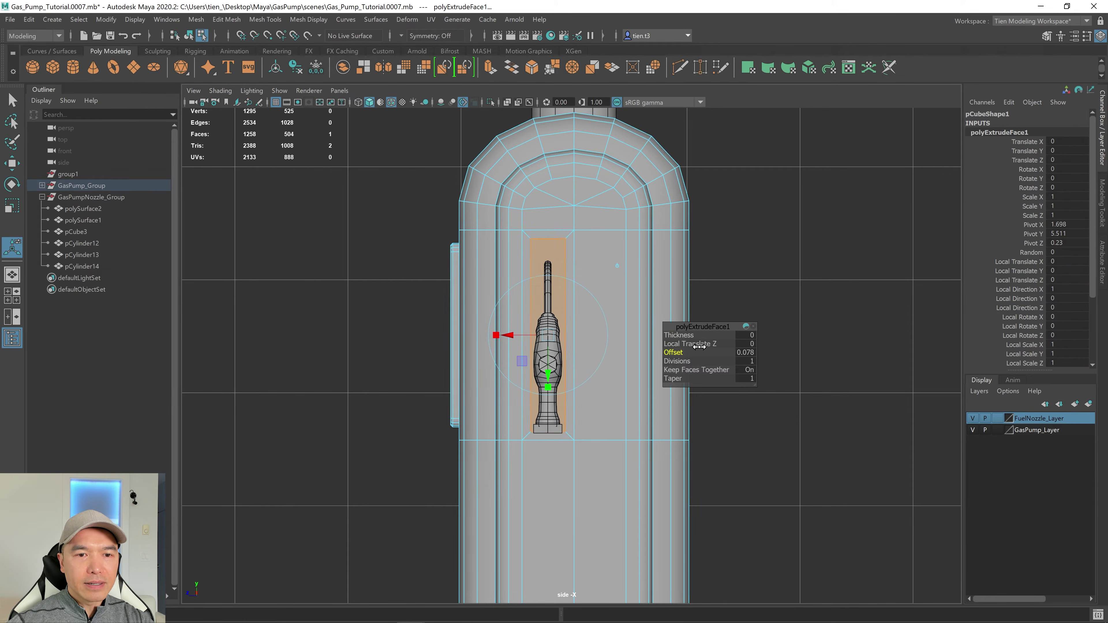
Increase the inset face's offset to about 0.088, scale its height to 0.966, turn on X-Ray, and lower the face by about 0.041 around the nozzle
scroll(614, 319, up, 4)
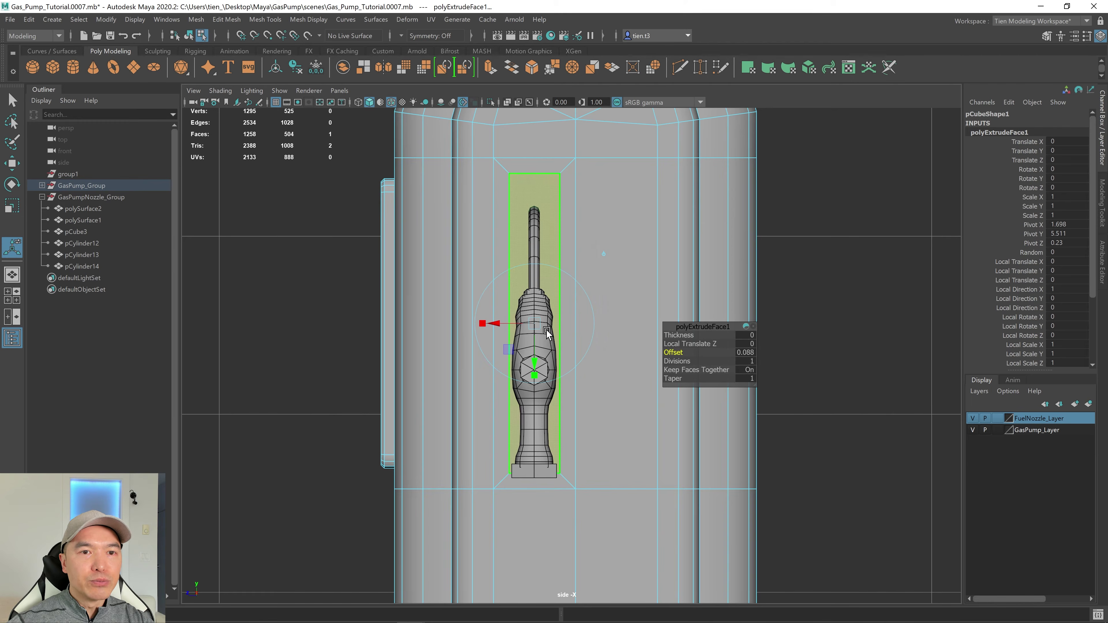
drag(529, 376, 533, 372)
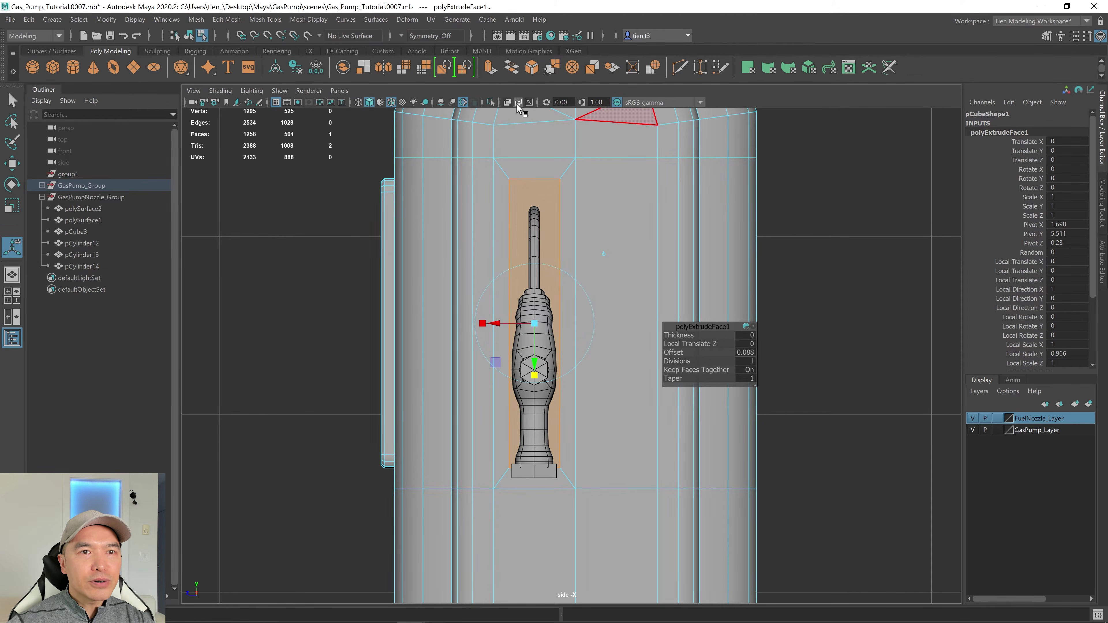
click(508, 102)
scroll(619, 319, up, 5)
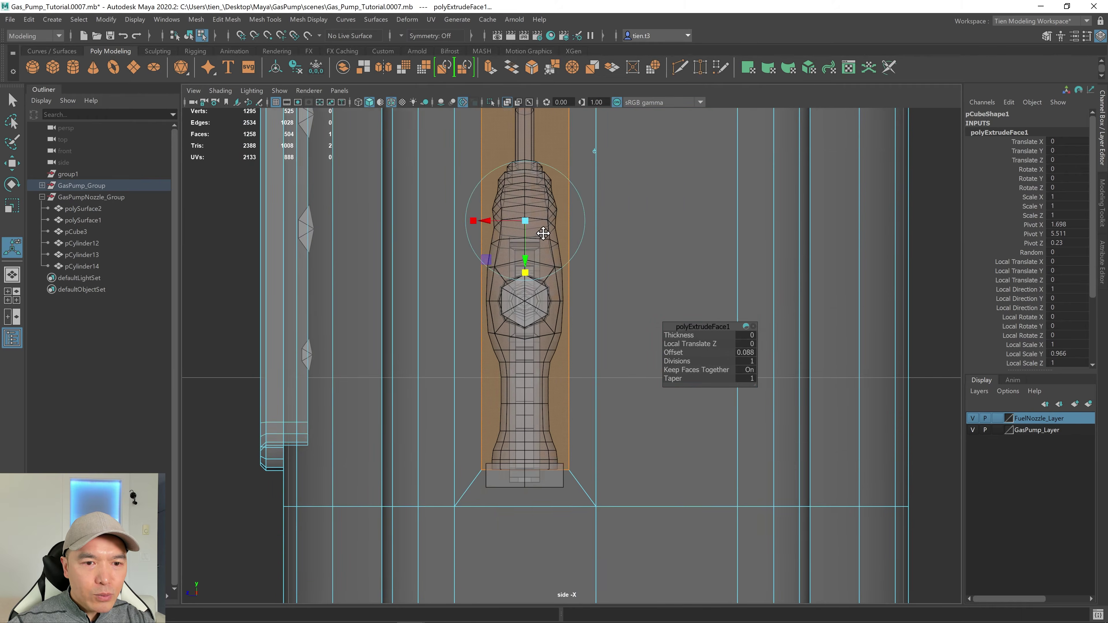
drag(518, 239, 515, 244)
alt+middle_drag(571, 244, 569, 230)
scroll(567, 249, up, 3)
alt+middle_drag(563, 419, 555, 292)
key(q)
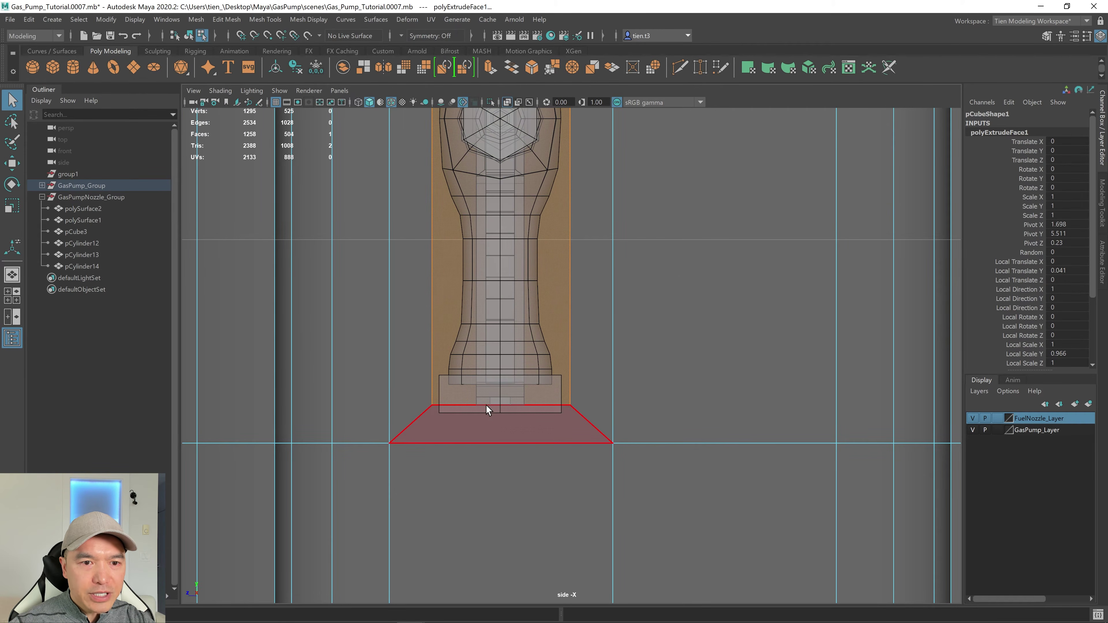
Widen the inset face slightly so it leaves a small margin on both sides of the nozzle
alt+middle_drag(512, 272, 489, 414)
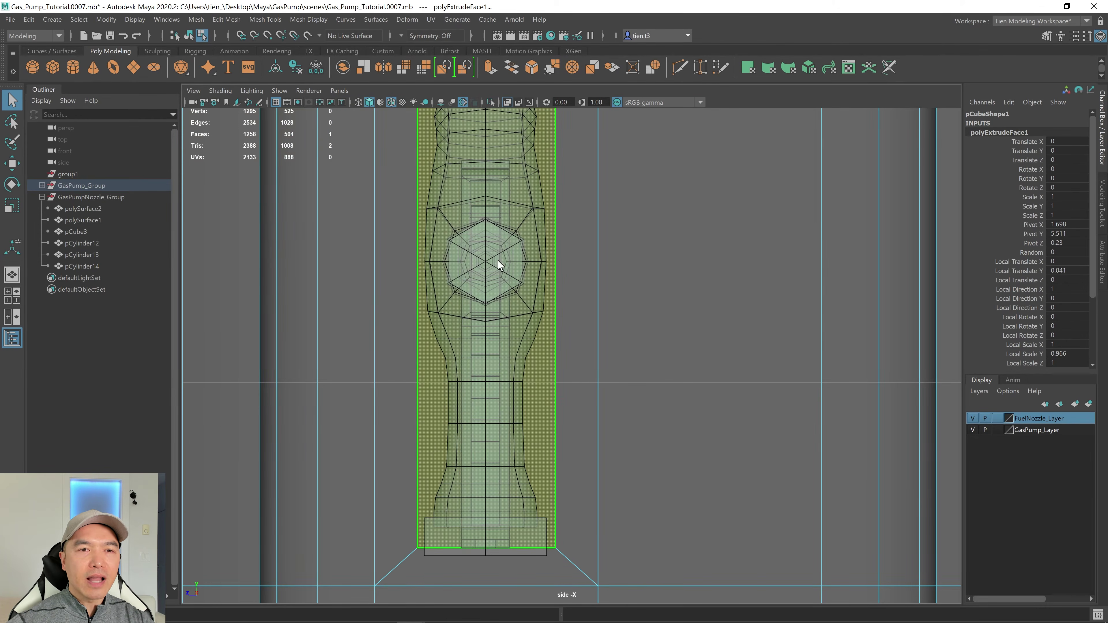
scroll(562, 239, down, 8)
scroll(566, 237, up, 5)
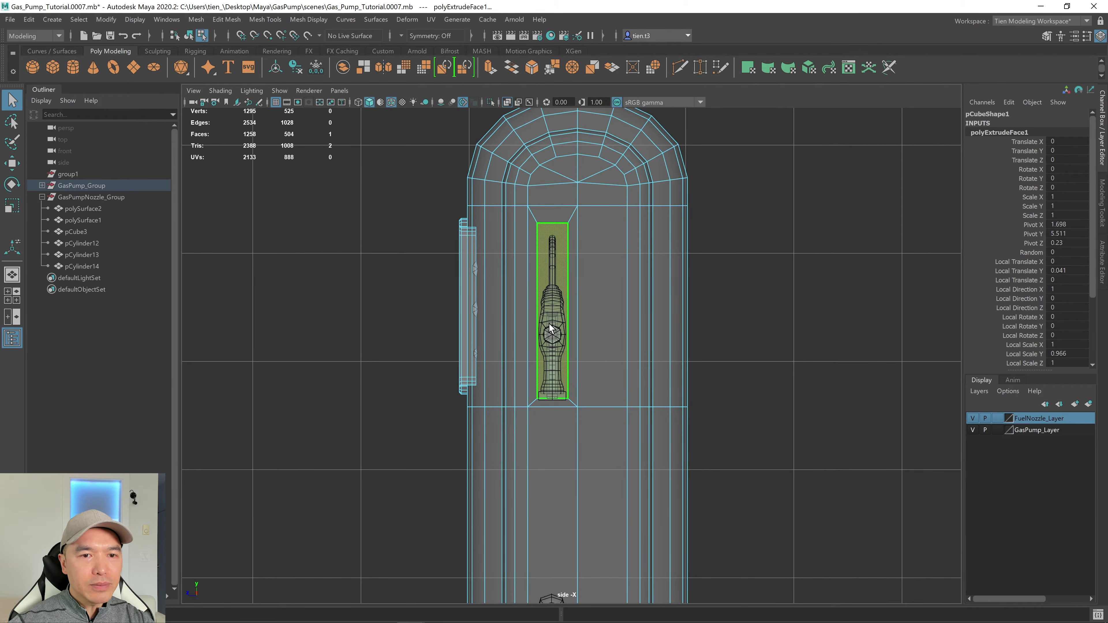
scroll(560, 325, up, 5)
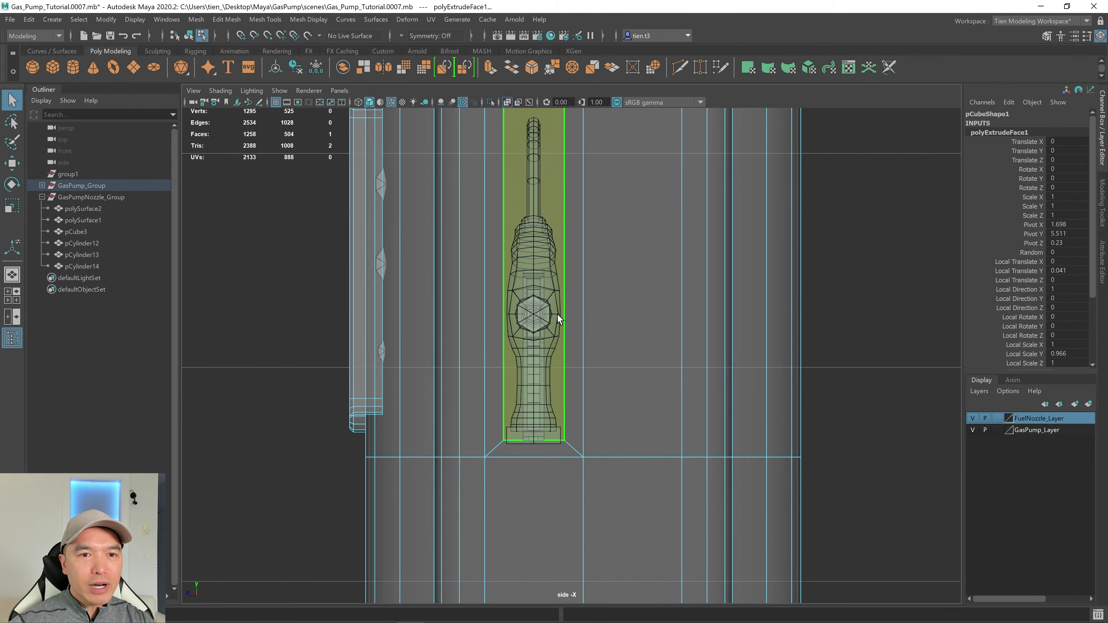
key(r)
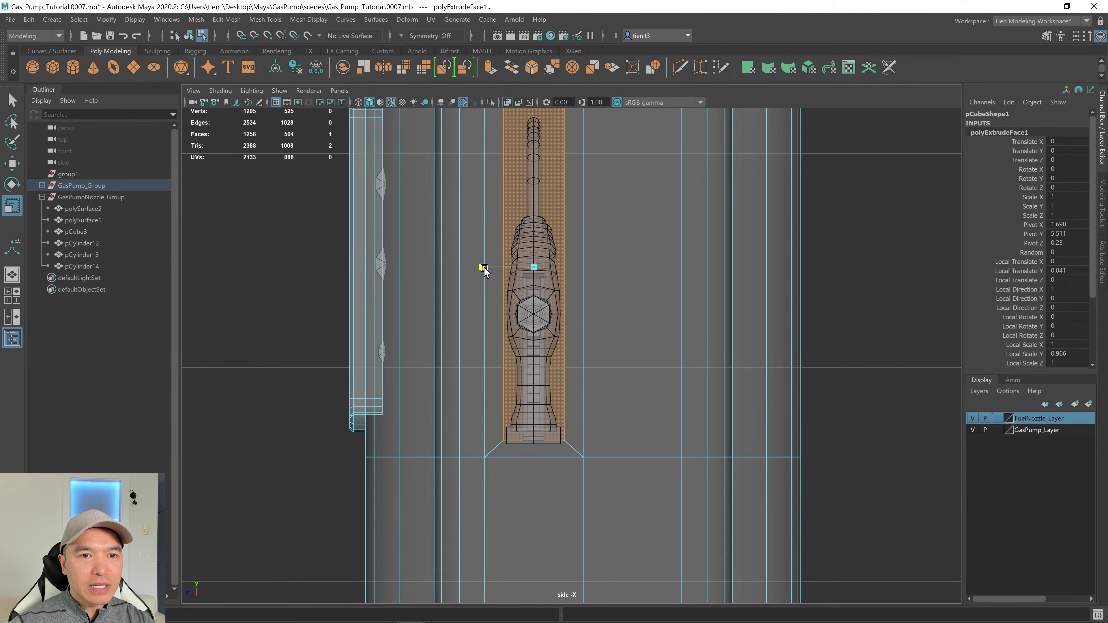
drag(484, 268, 479, 268)
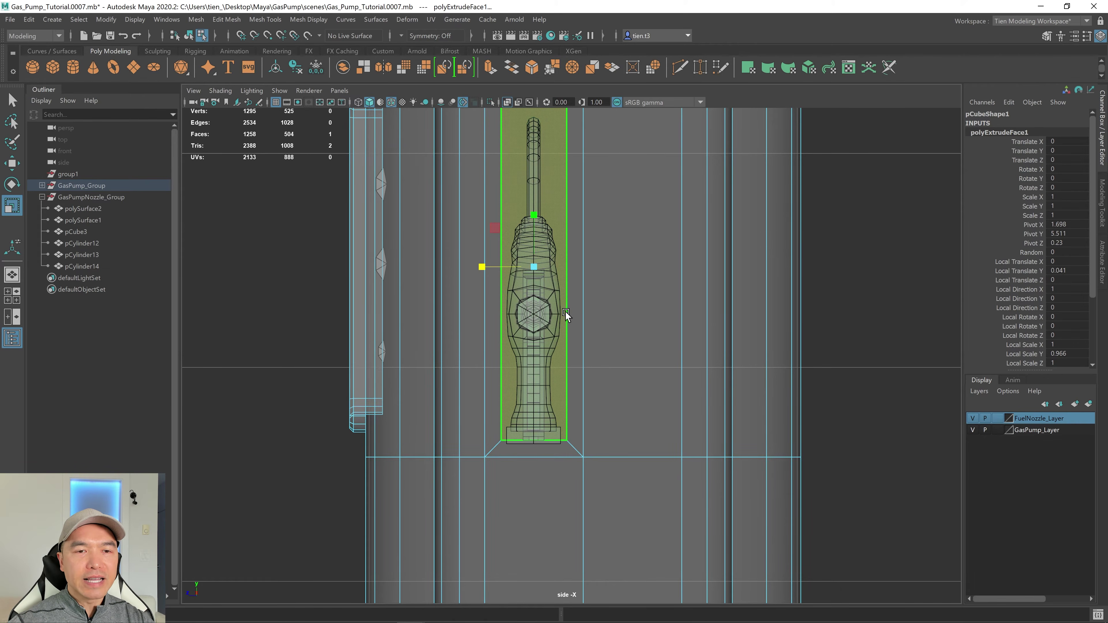
Switch to a full-size perspective view of the pump's nozzle side and return the pump body to object mode
scroll(586, 352, down, 5)
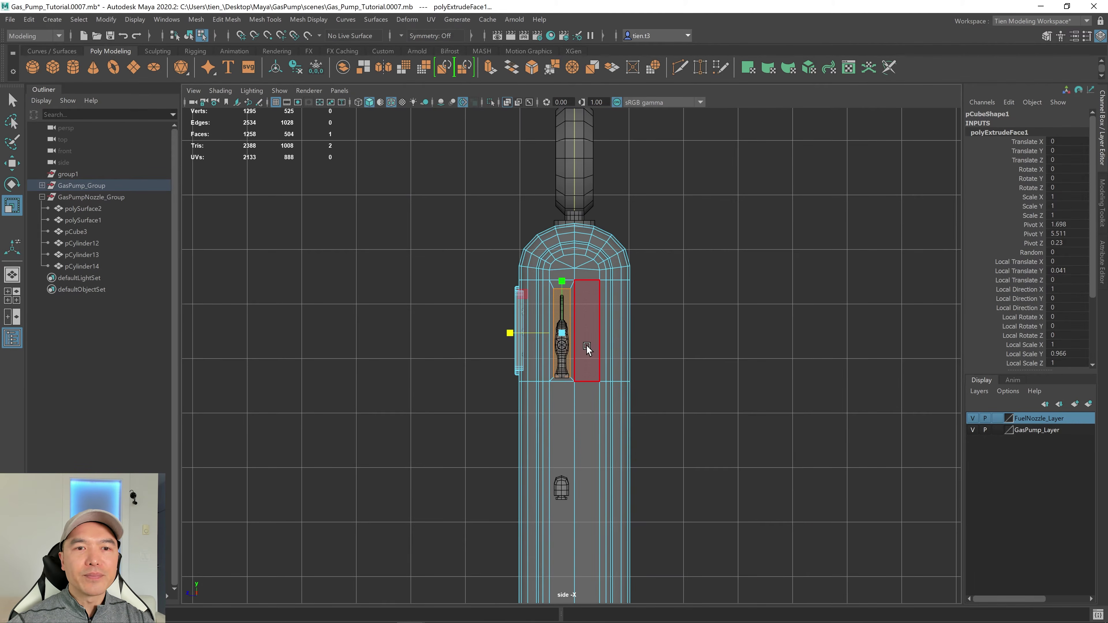
key(space)
key(space)
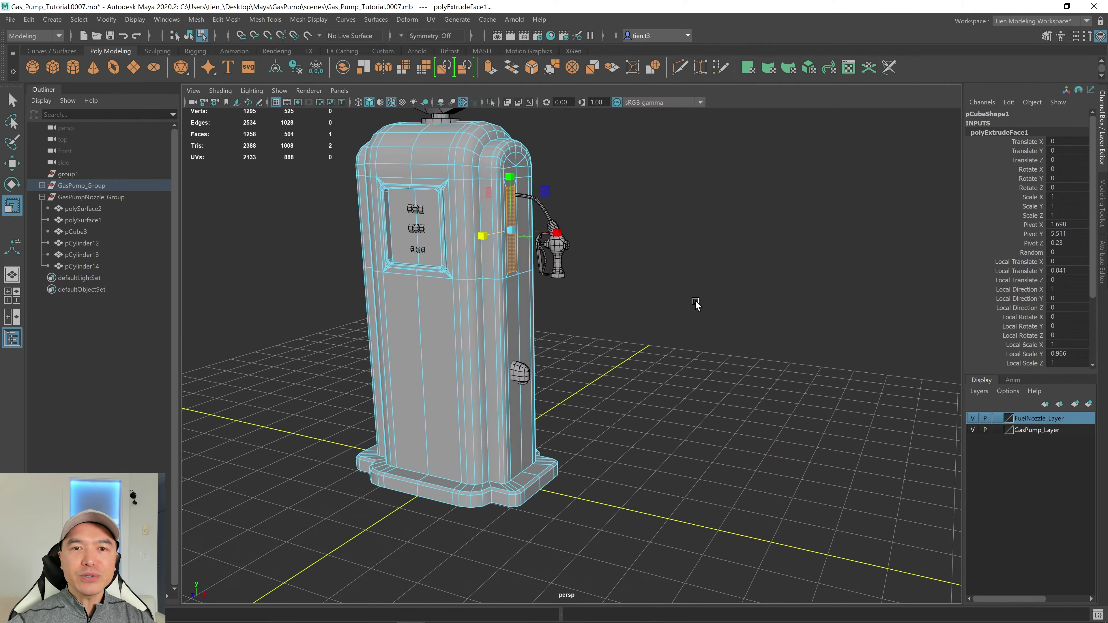
scroll(695, 304, up, 3)
alt+drag(660, 275, 625, 297)
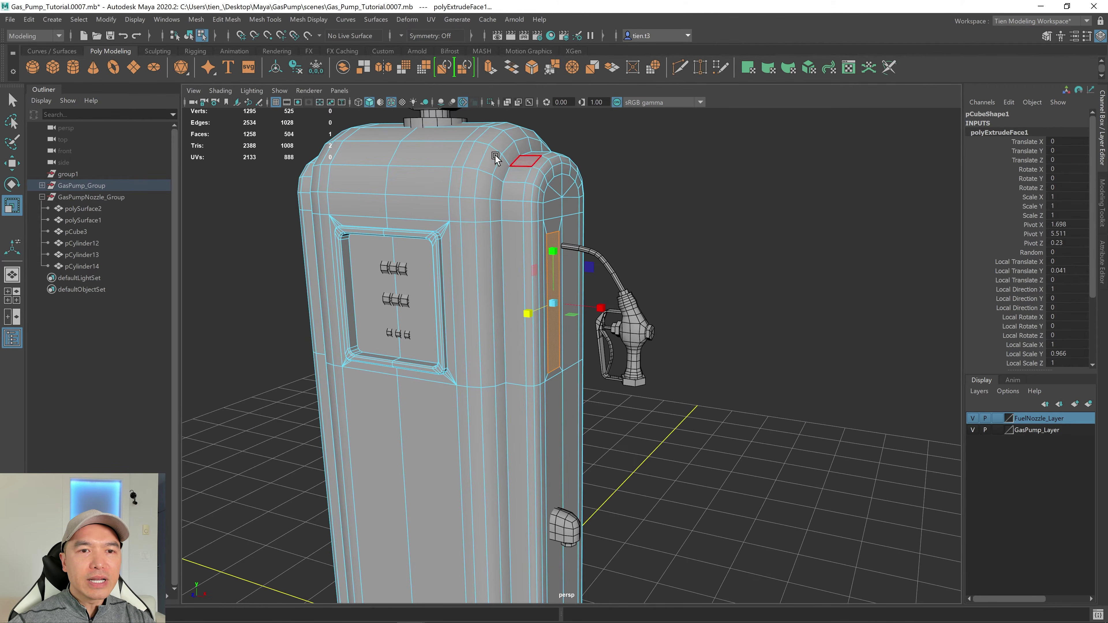
right_drag(610, 264, 688, 200)
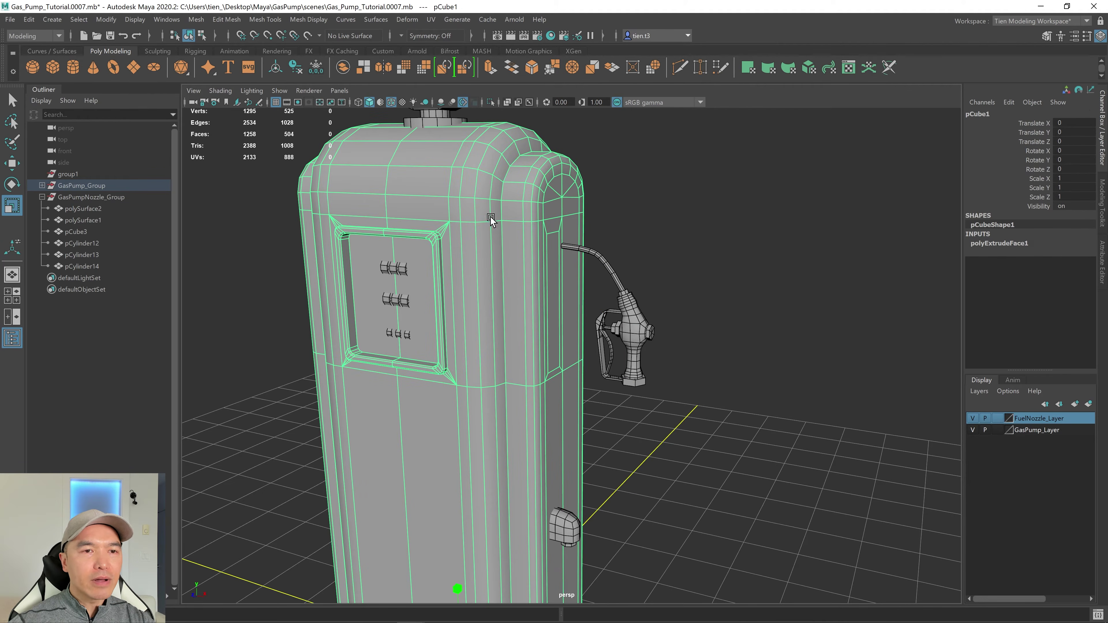
alt+drag(557, 249, 512, 238)
Select the inset face behind the nozzle and extrude it inward into the pump body to form a deep recess
right_drag(488, 215, 489, 243)
click(516, 254)
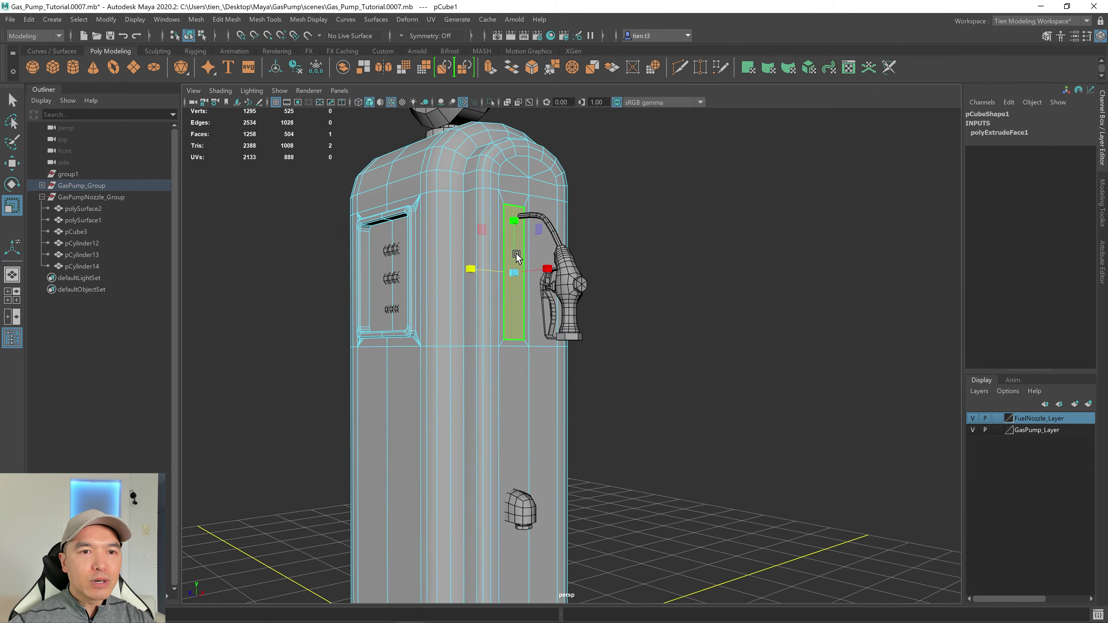
key(w)
alt+drag(516, 256, 543, 292)
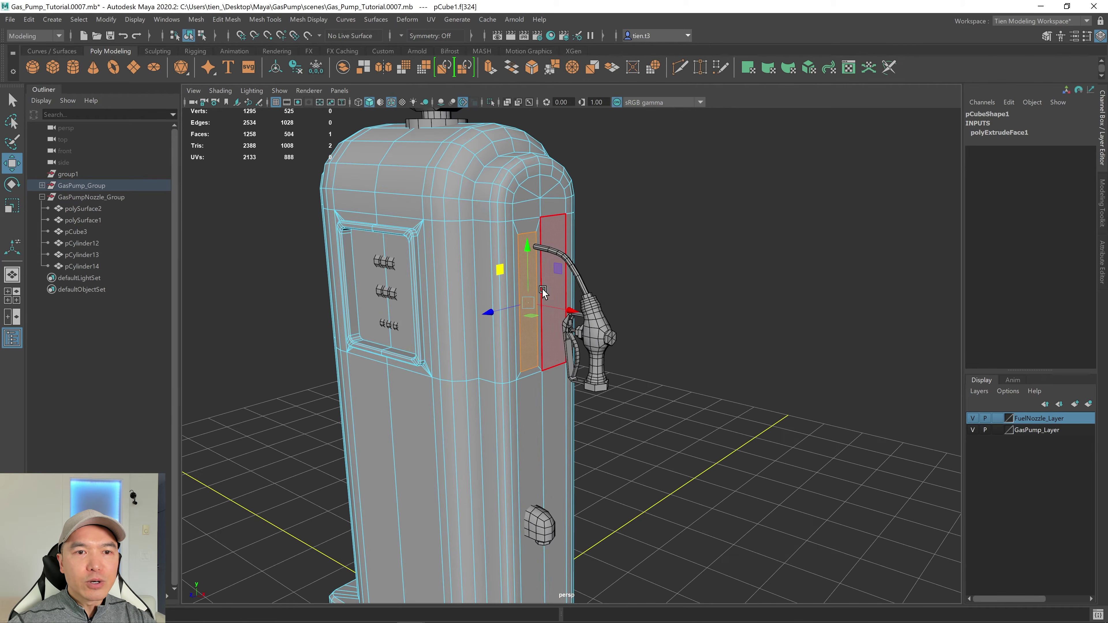
scroll(542, 291, up, 3)
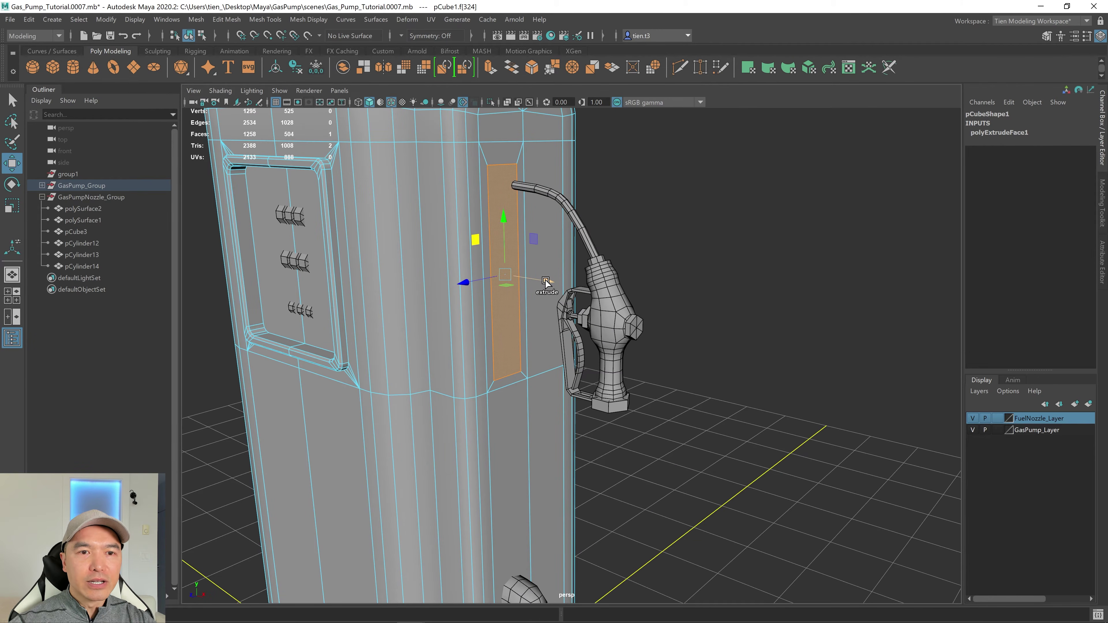
shift+right_drag(546, 281, 545, 280)
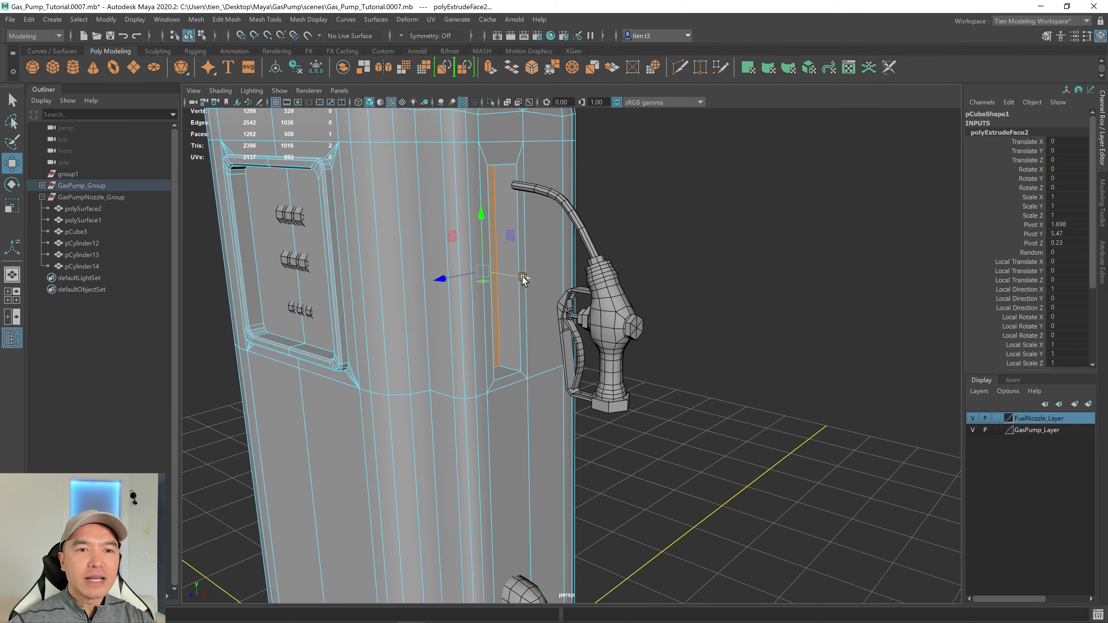
alt+drag(557, 284, 359, 262)
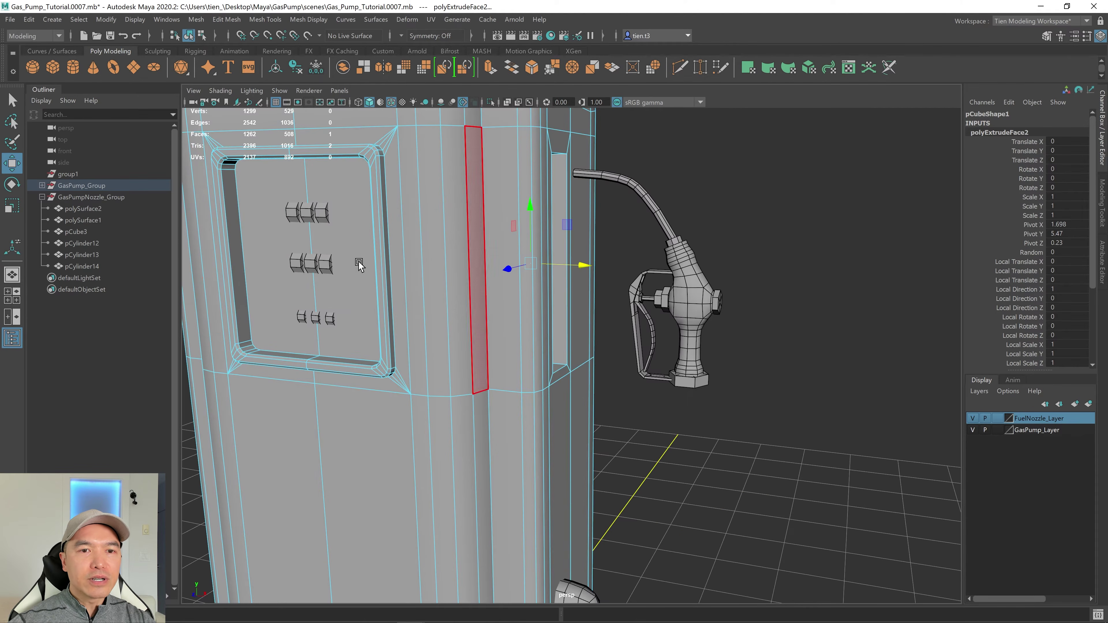
Select GasPumpNozzle_Group and move it toward the pump to about X 1.966, so its handle guard enters the recess
click(100, 197)
key(f)
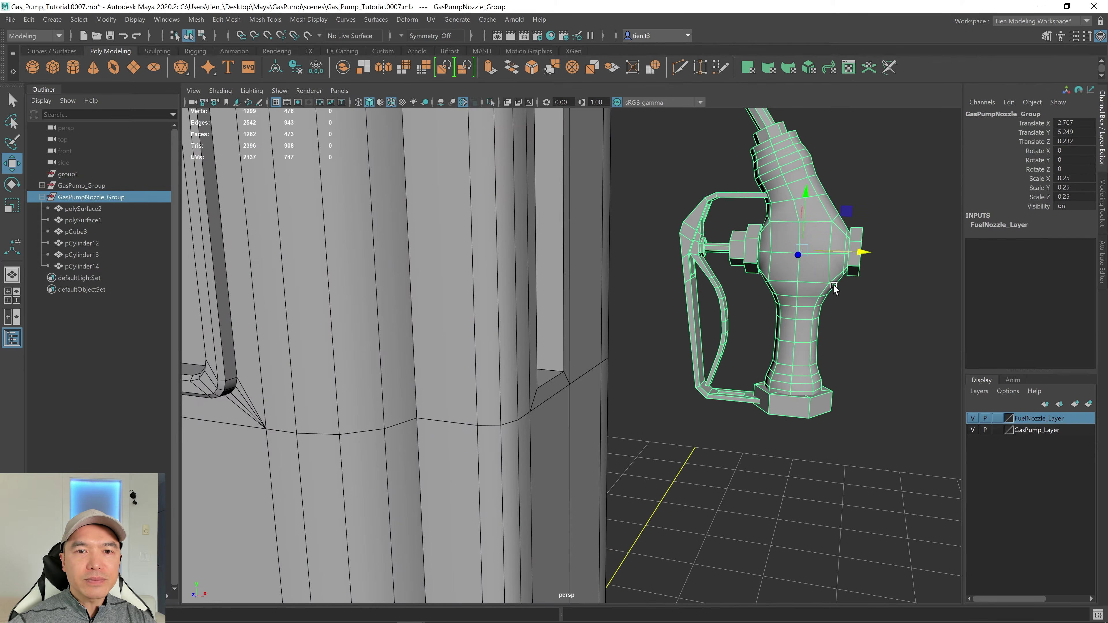
drag(864, 252, 658, 264)
scroll(658, 265, up, 5)
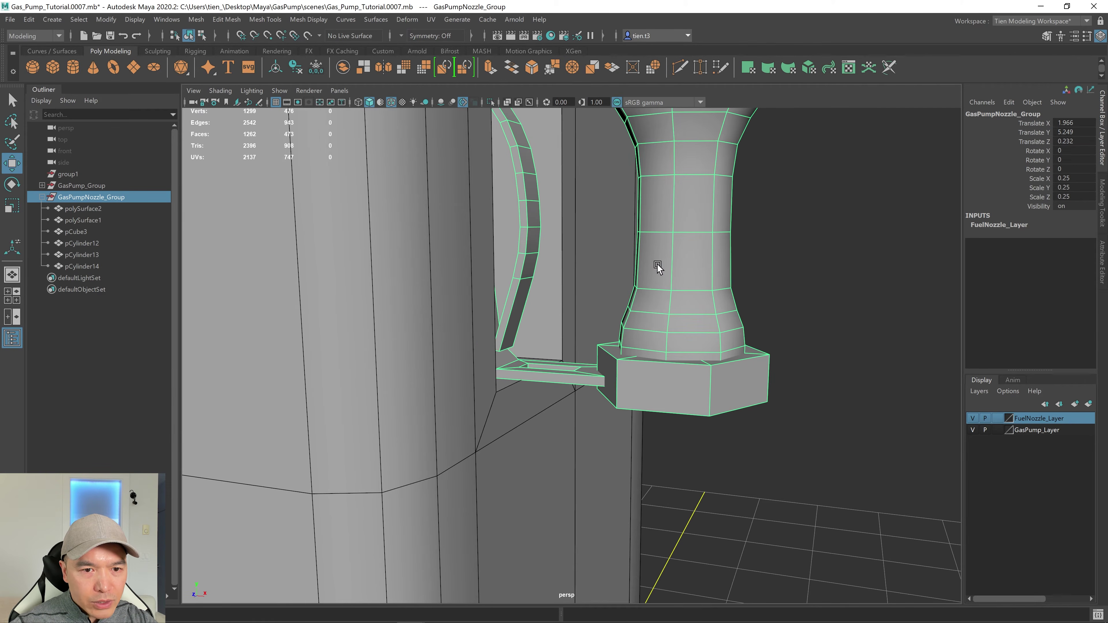
scroll(682, 253, down, 3)
alt+middle_drag(682, 253, 680, 296)
alt+middle_drag(712, 195, 704, 234)
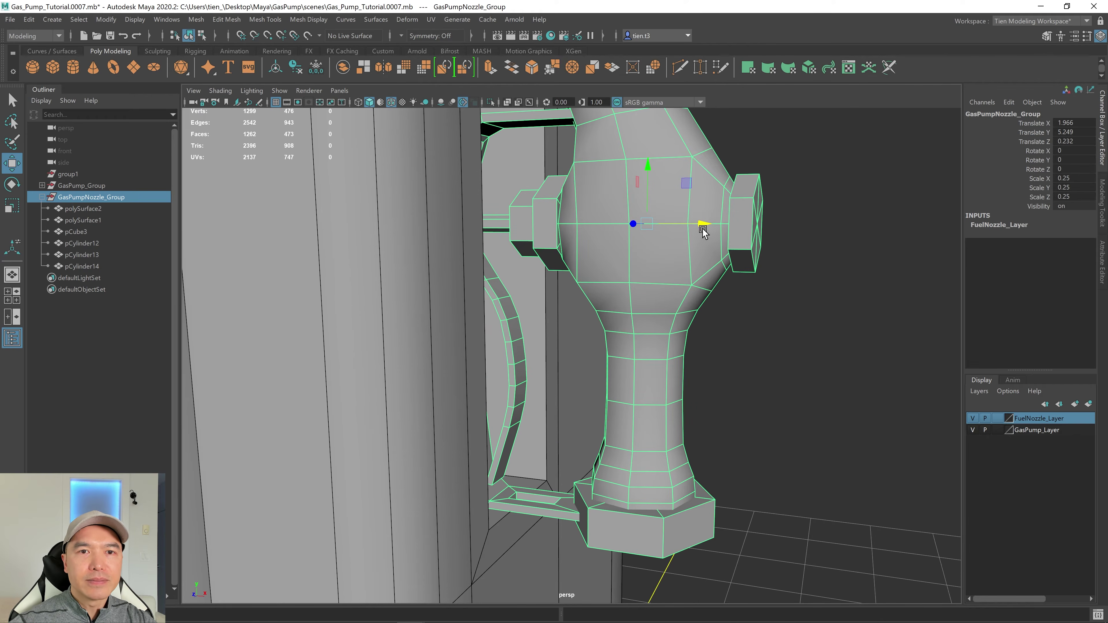
Raise the nozzle group to about Y 5.251 and pull it back out to about X 2.014
drag(649, 166, 649, 165)
scroll(707, 247, down, 3)
mouse_move(607, 421)
alt+mouse_down()
mouse_move(584, 401)
mouse_move(590, 419)
alt+mouse_up()
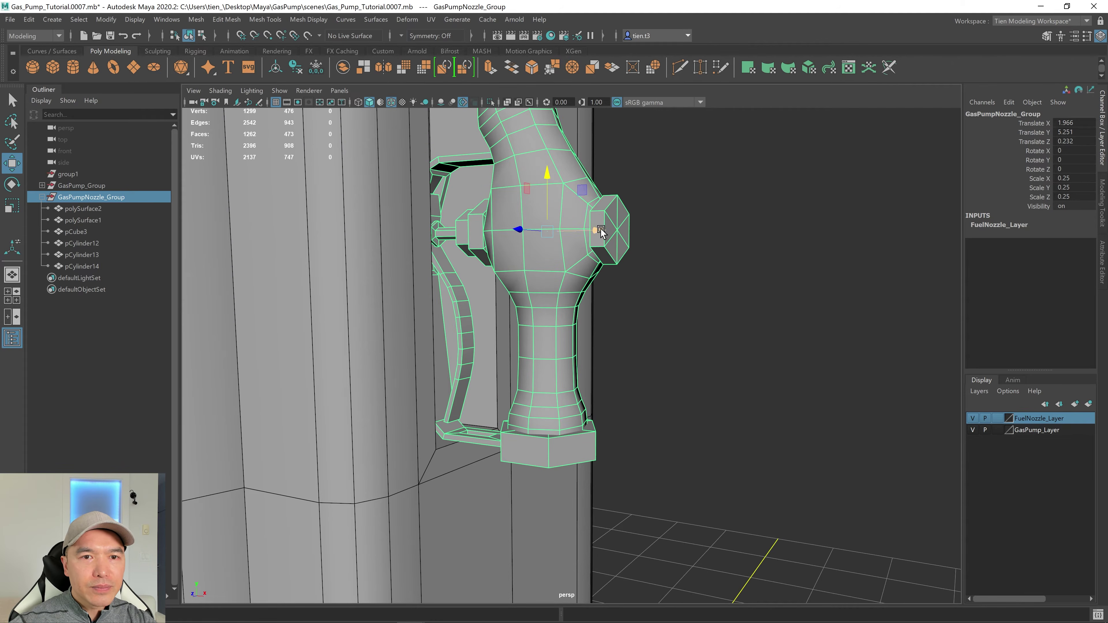
drag(601, 229, 617, 228)
key(q)
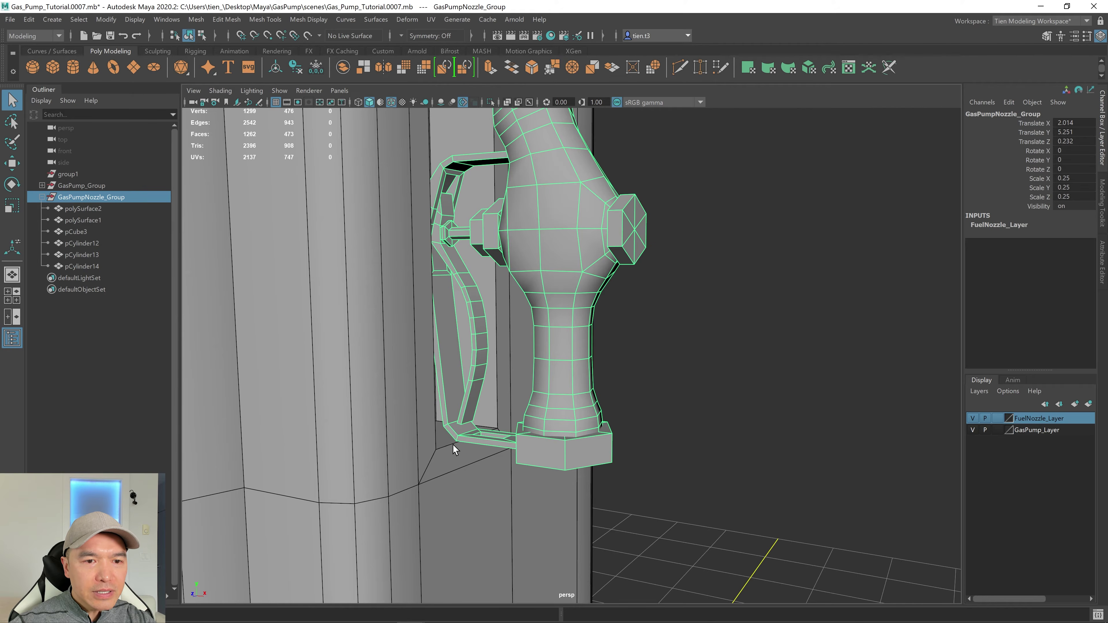
Examine how the nozzle sits in the recess, up close and from several angles around the pump
scroll(456, 443, up, 2)
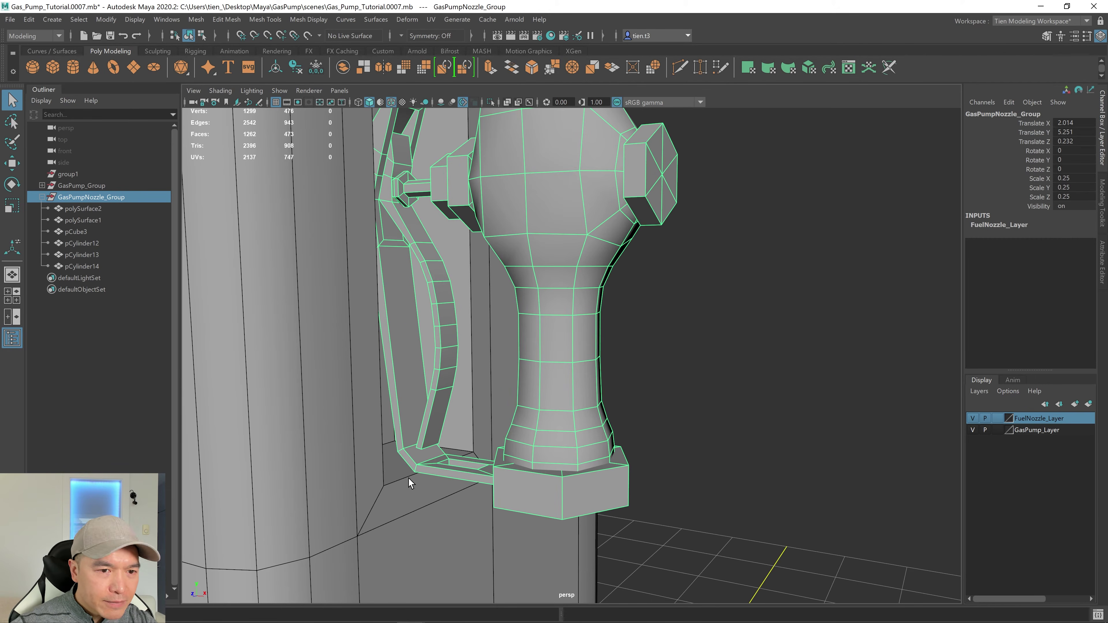
scroll(409, 478, down, 3)
alt+drag(409, 477, 690, 335)
scroll(644, 366, down, 3)
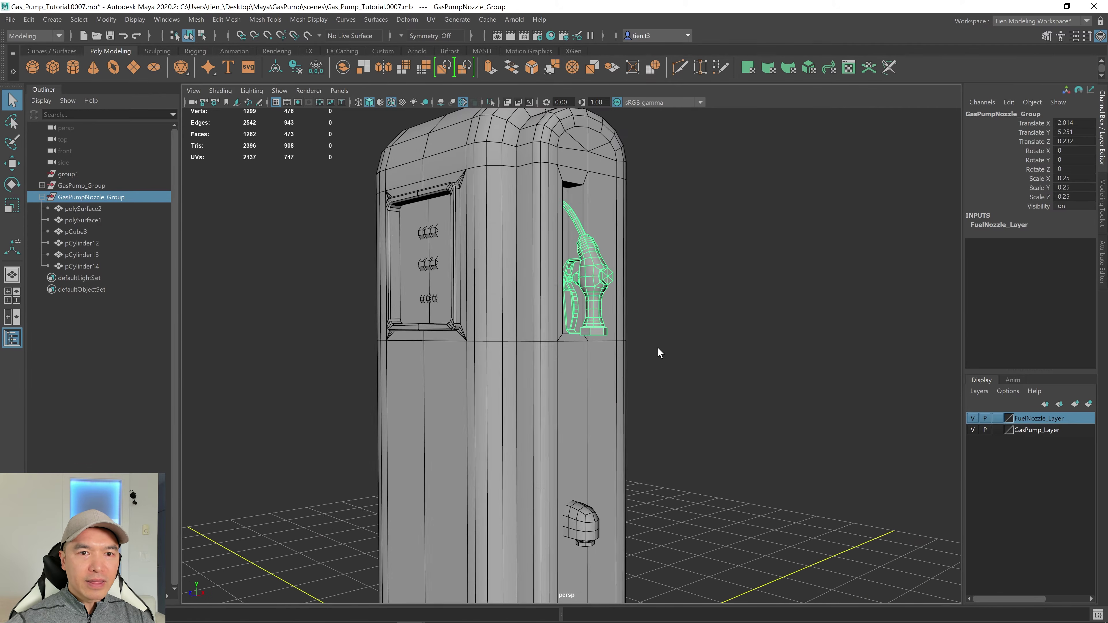
scroll(658, 348, up, 3)
scroll(614, 354, up, 3)
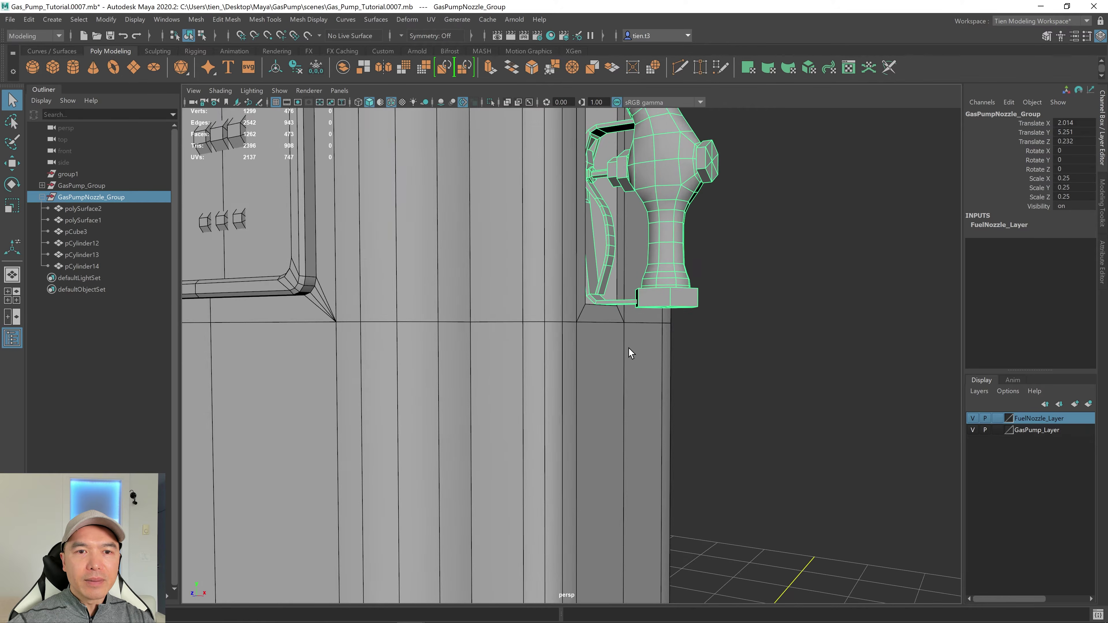
alt+middle_drag(694, 279, 625, 346)
scroll(562, 339, down, 3)
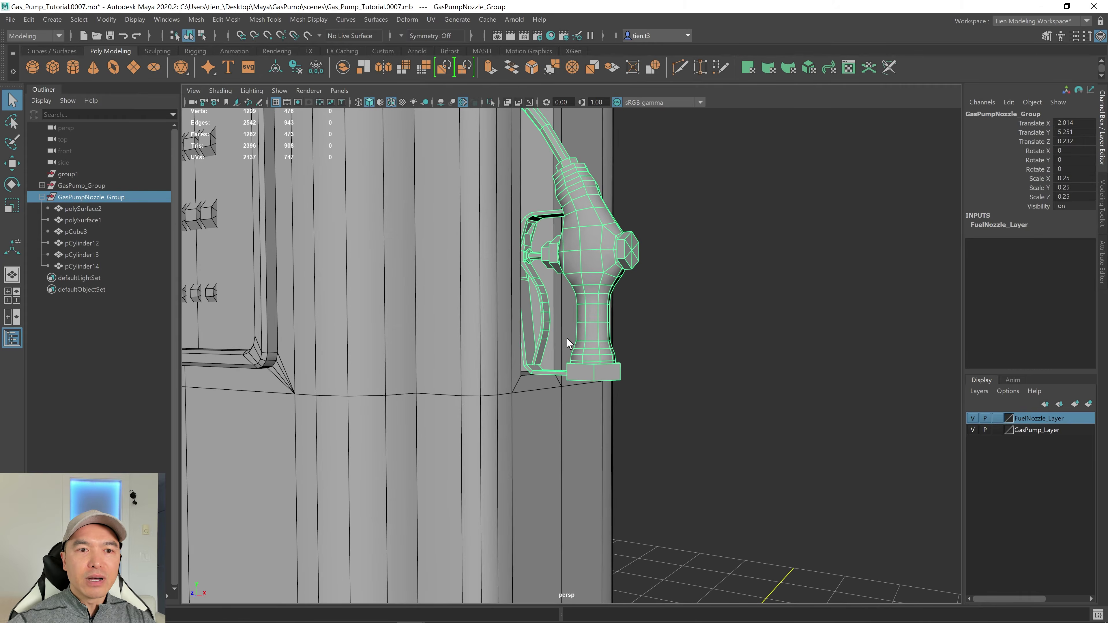
alt+drag(567, 339, 589, 357)
scroll(599, 348, down, 3)
scroll(544, 356, down, 4)
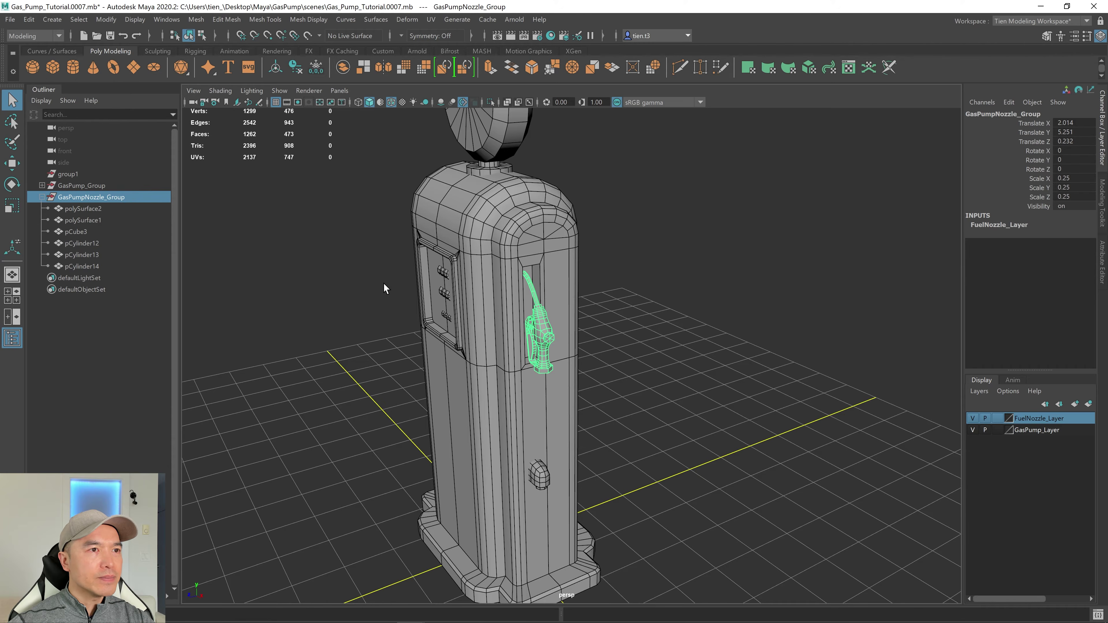
Create a polygon cube, move it beside the pump to about X 4.963 and Y 4.438, and scale it uniformly to about 0.606
alt+drag(383, 288, 710, 487)
key(w)
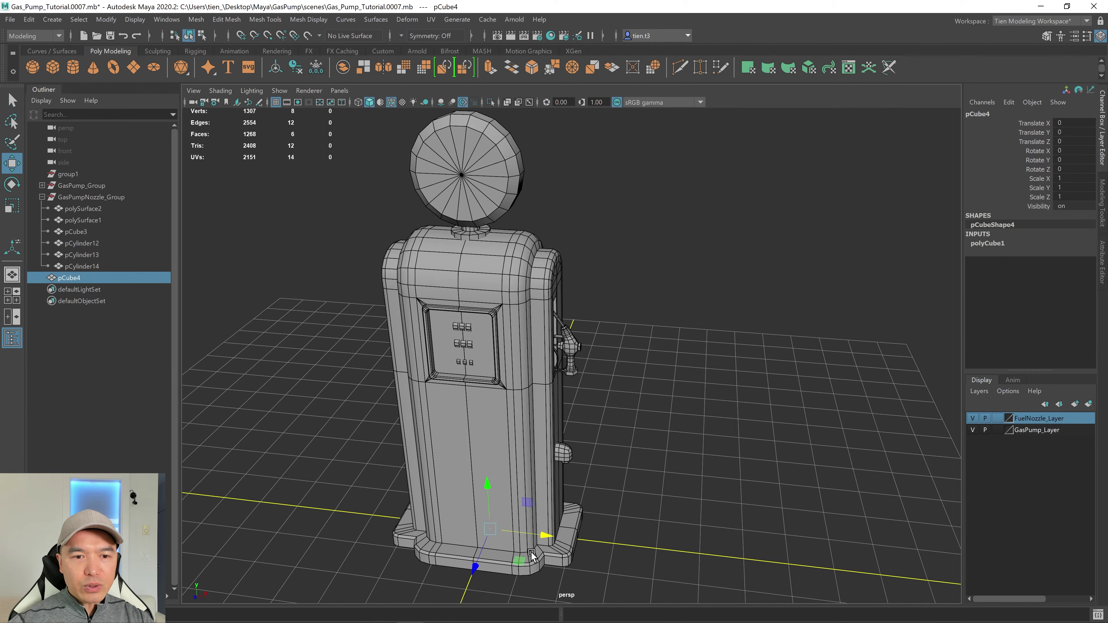
drag(546, 537, 753, 537)
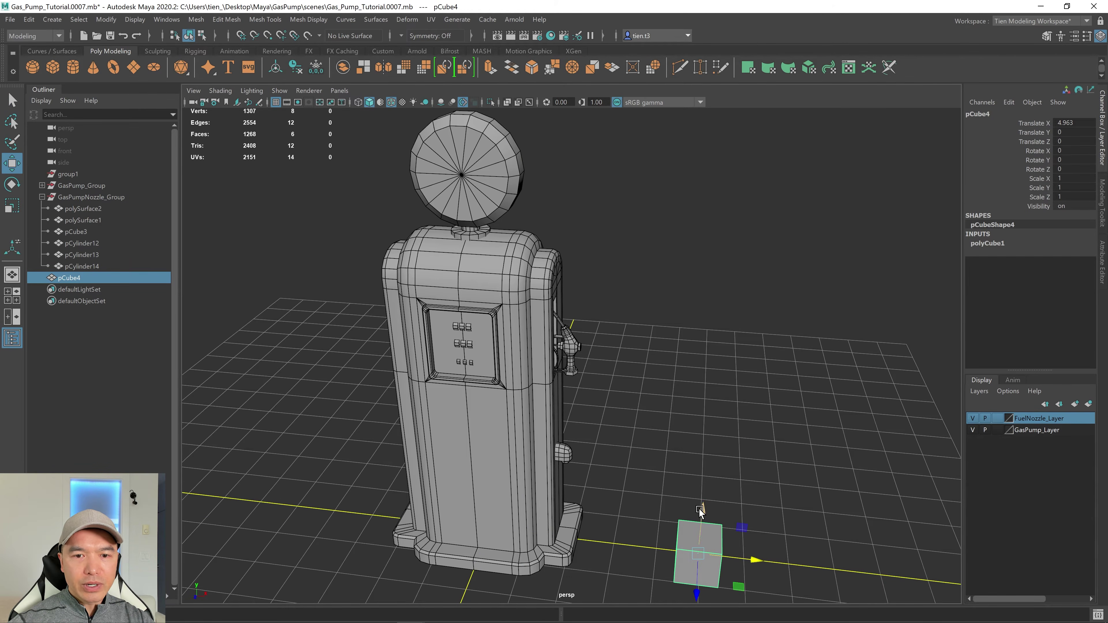
drag(700, 510, 705, 334)
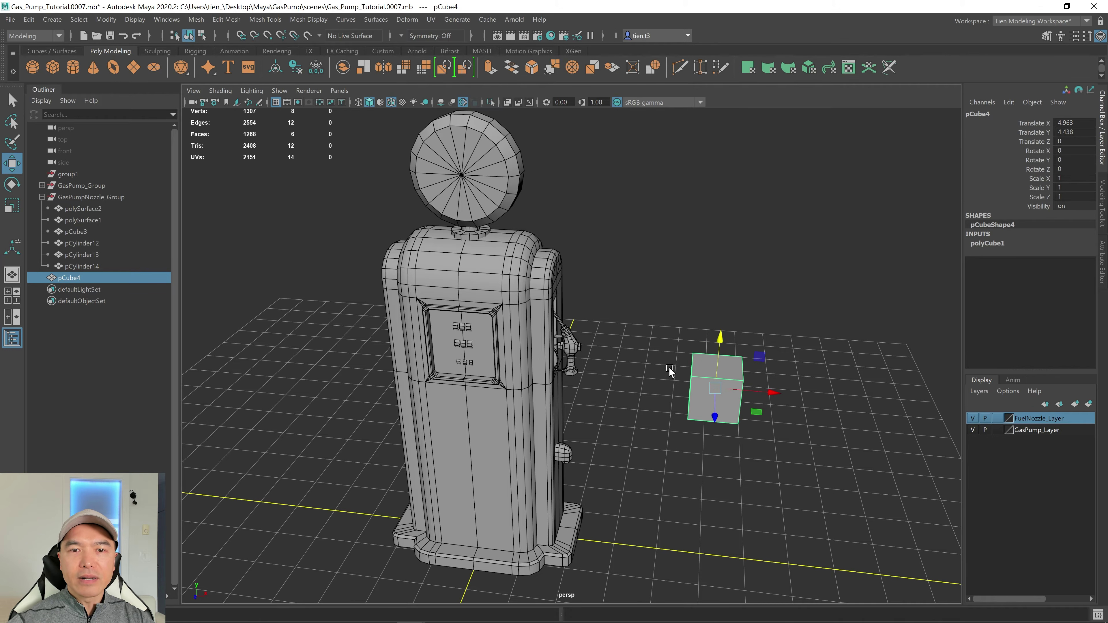
alt+drag(670, 371, 567, 386)
key(r)
drag(653, 411, 636, 424)
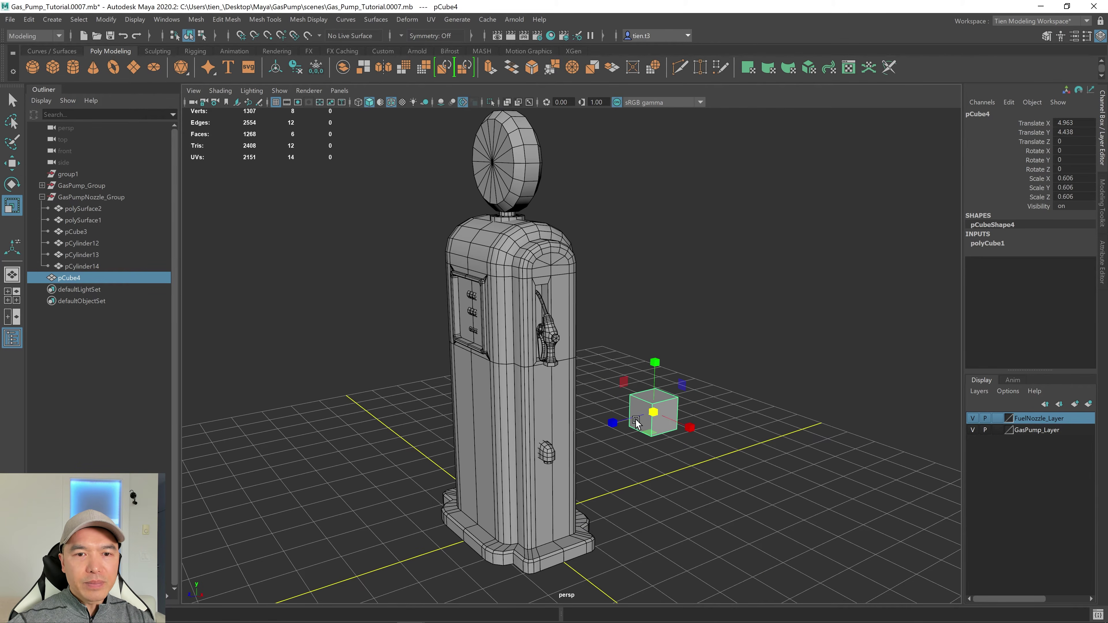
In a full-size side view, scale the cube uniformly to about 0.333 and move it to about Z 0.222, beneath the nozzle
key(space)
key(space)
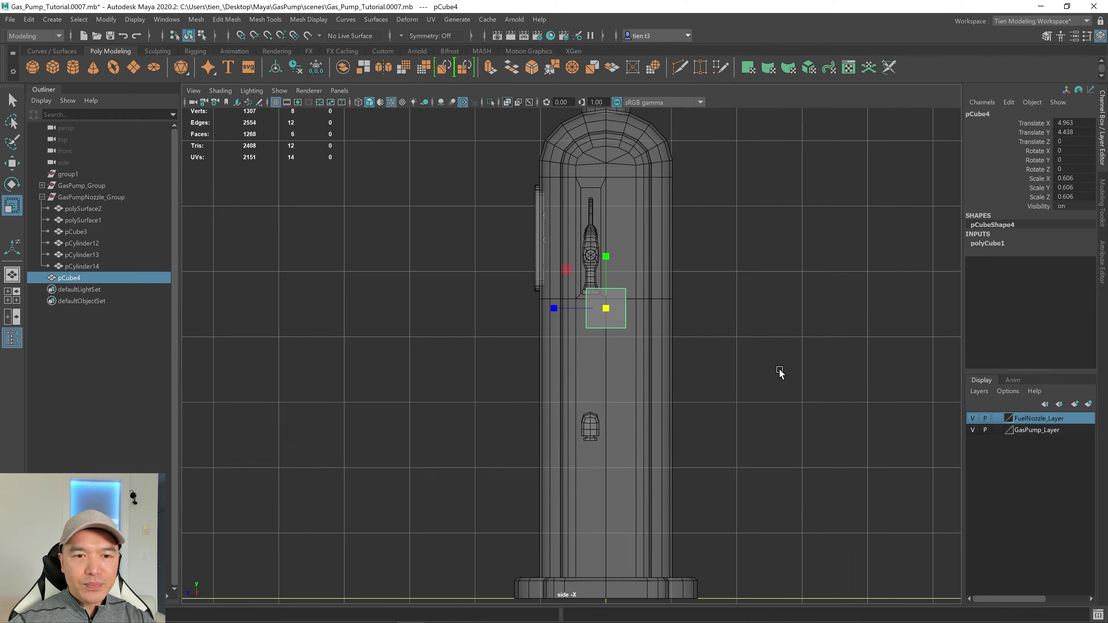
scroll(682, 327, up, 10)
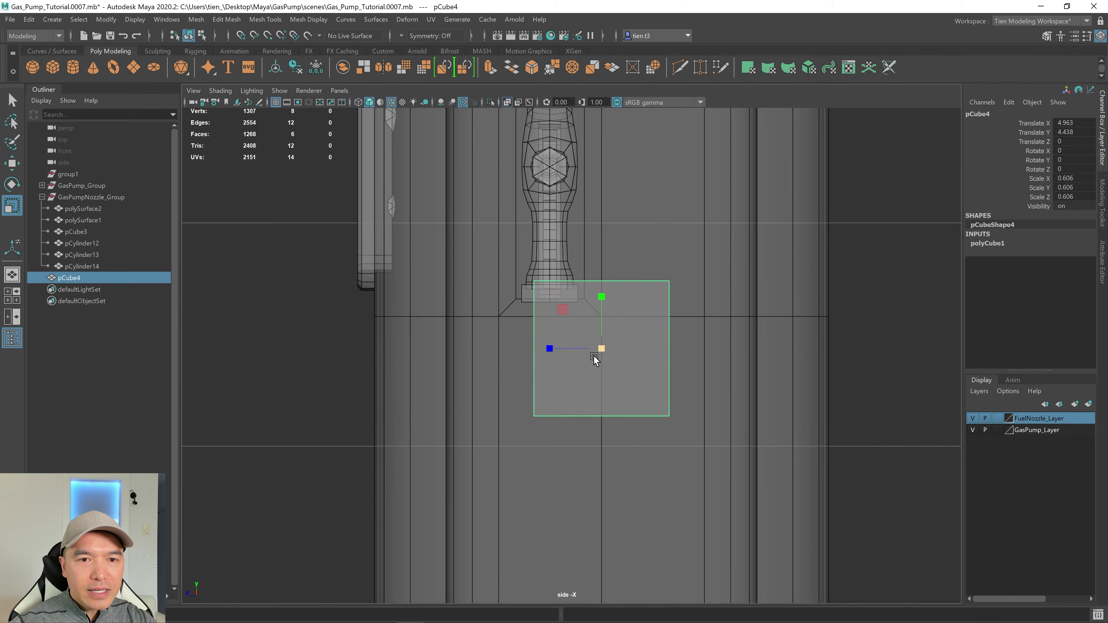
drag(603, 348, 498, 354)
key(w)
scroll(533, 322, up, 2)
scroll(533, 321, up, 4)
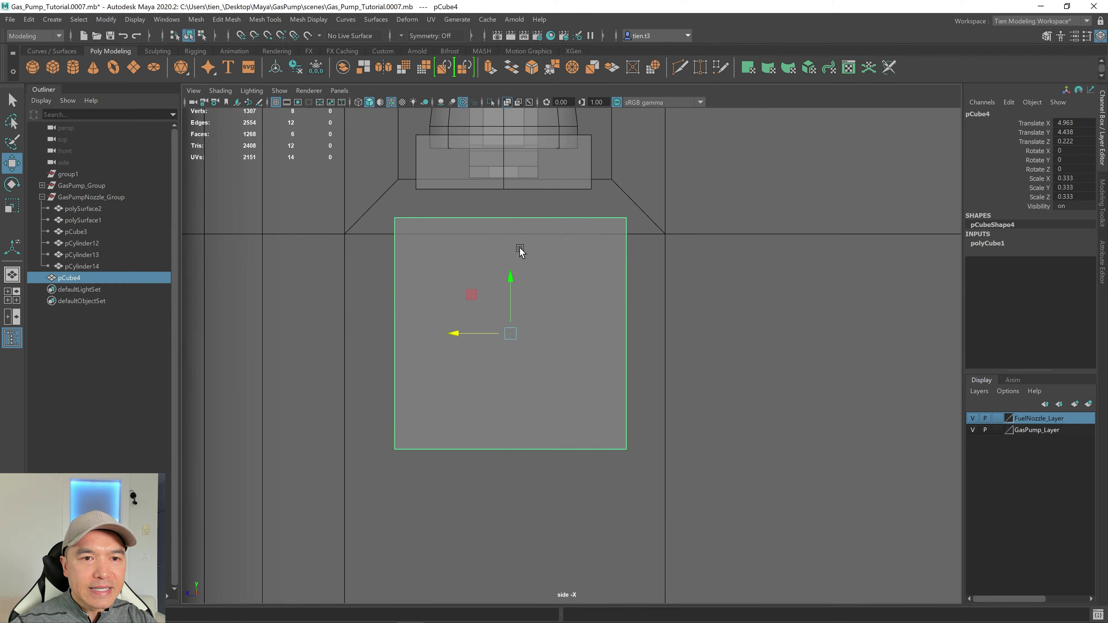
Scale the cube uniformly to about 0.274 and move it to about Y 4.52 and Z 0.23, just beneath the nozzle
key(r)
drag(510, 417, 495, 425)
key(w)
middle_drag(474, 382, 469, 334)
key(r)
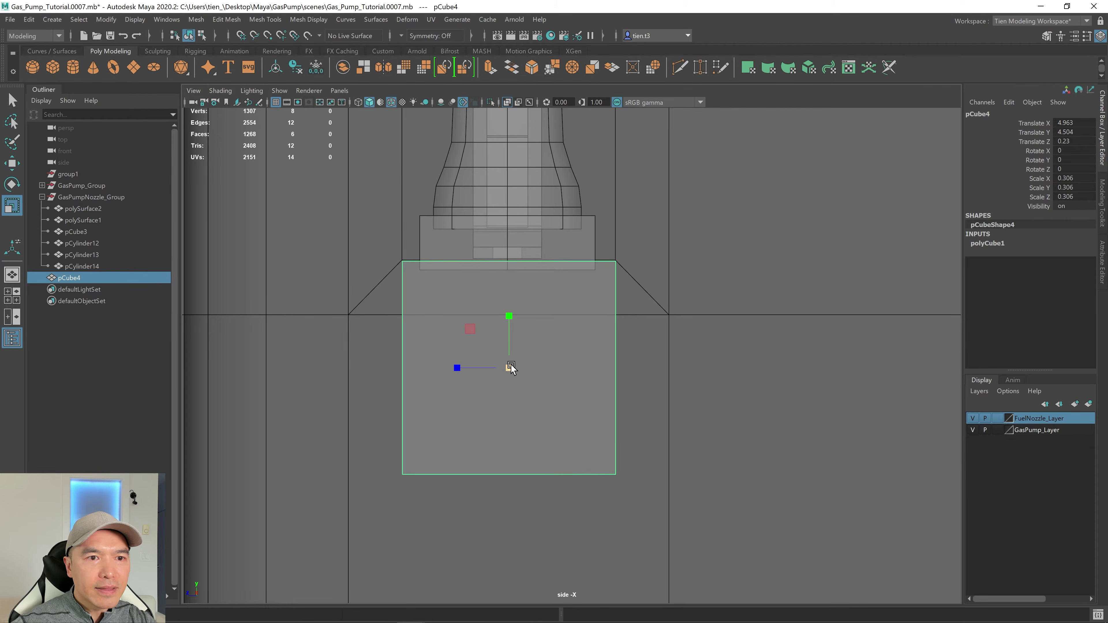
drag(507, 368, 488, 375)
key(w)
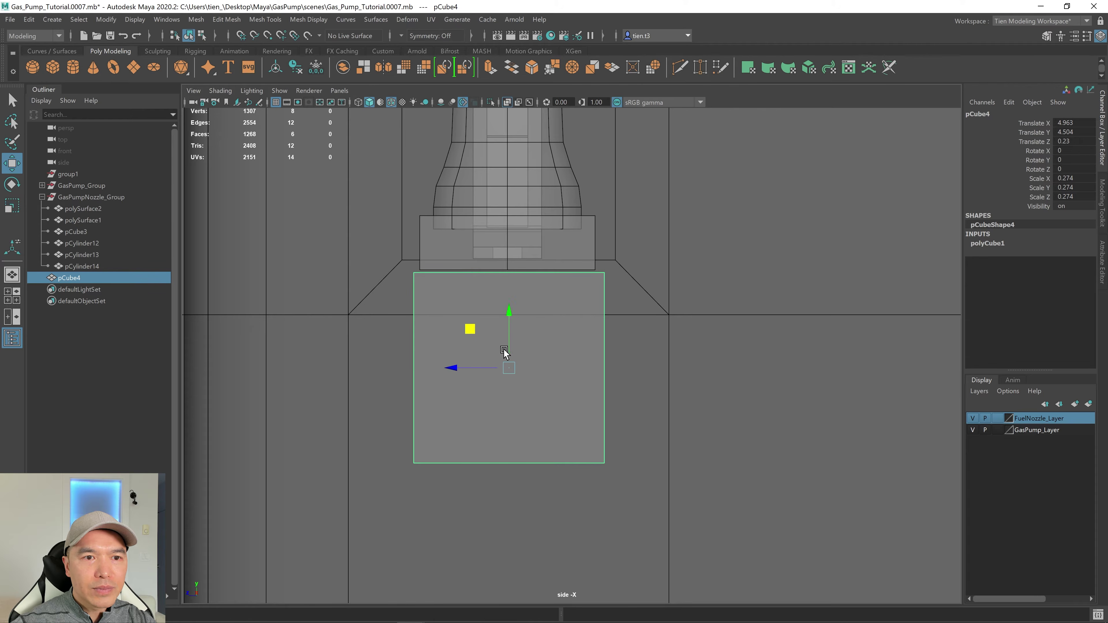
drag(509, 313, 509, 302)
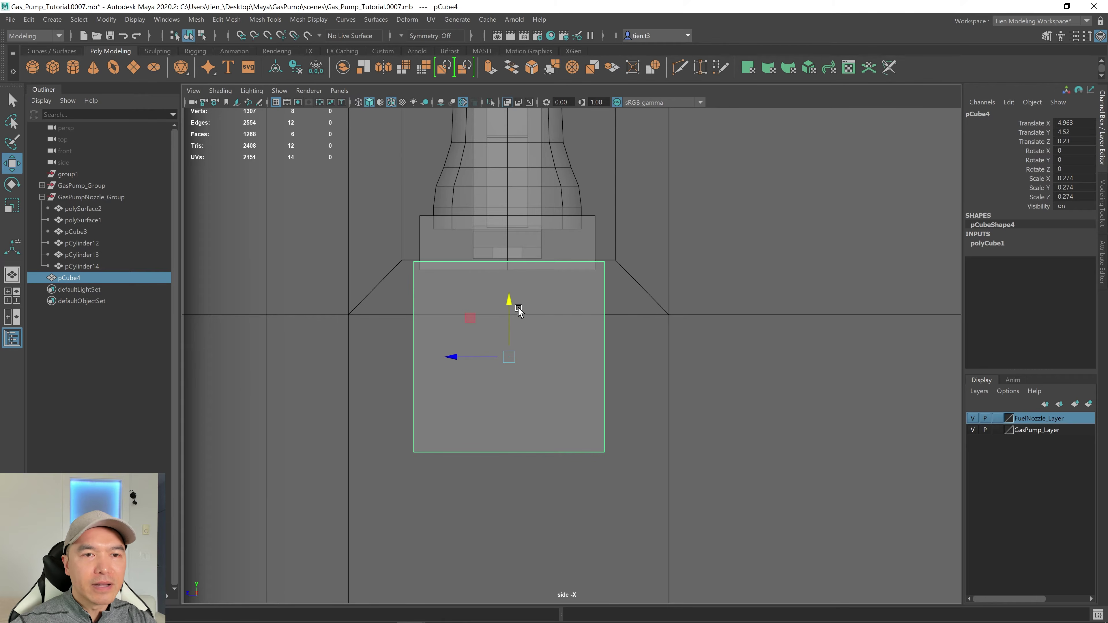
Select the GasPumpNozzle_Group and nudge it sideways to about Z 0.229 to centre it in the recess
alt+middle_drag(538, 128, 534, 332)
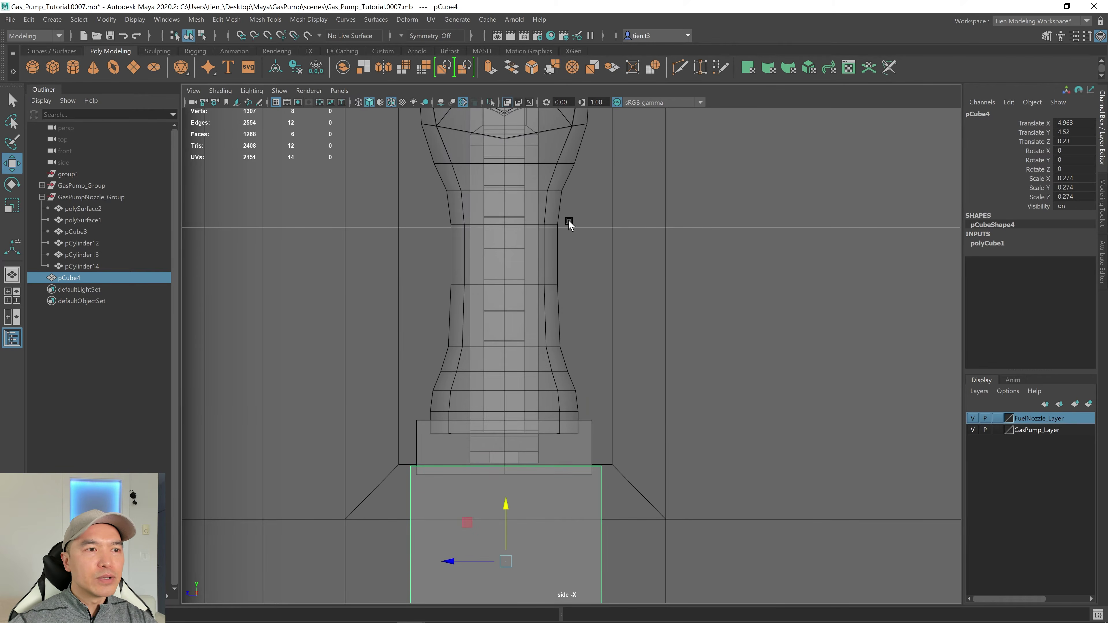
alt+right_drag(568, 221, 87, 317)
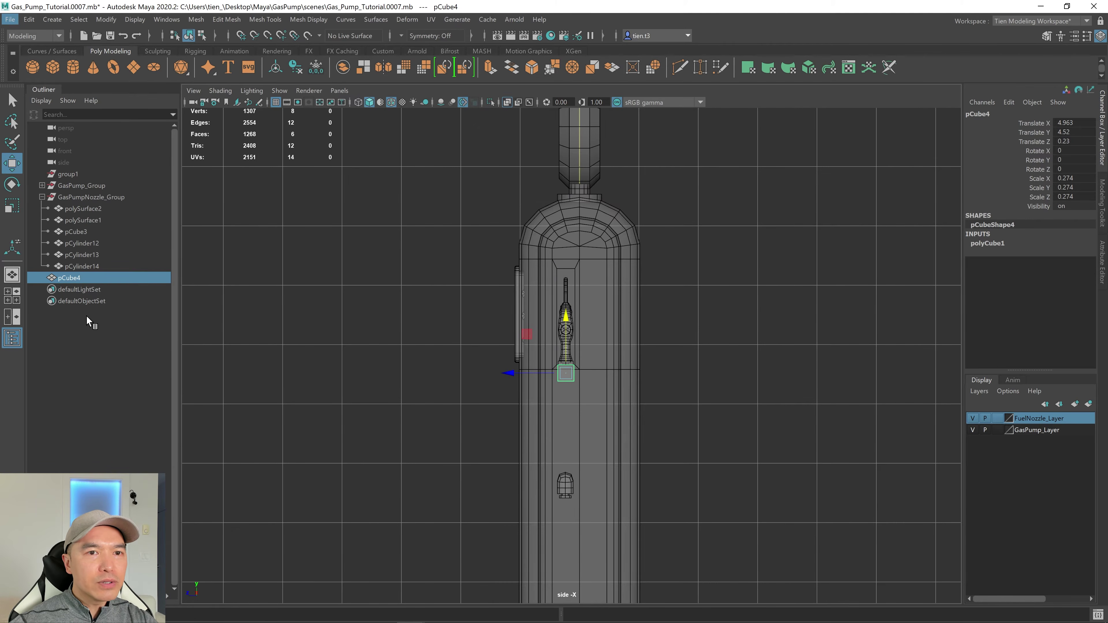
click(89, 197)
key(f)
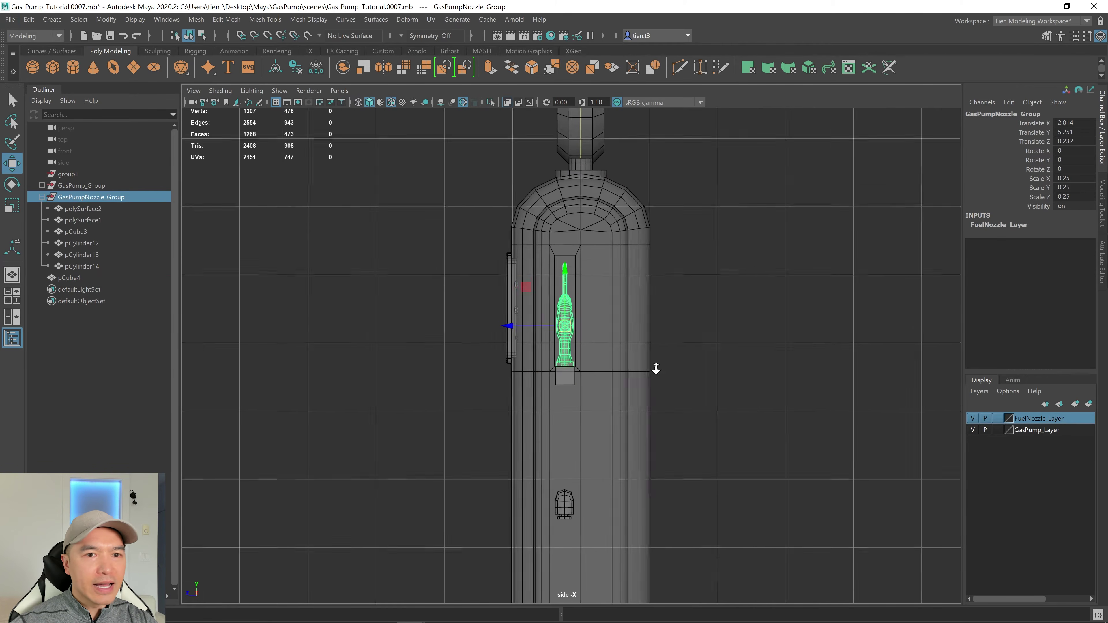
scroll(617, 320, up, 8)
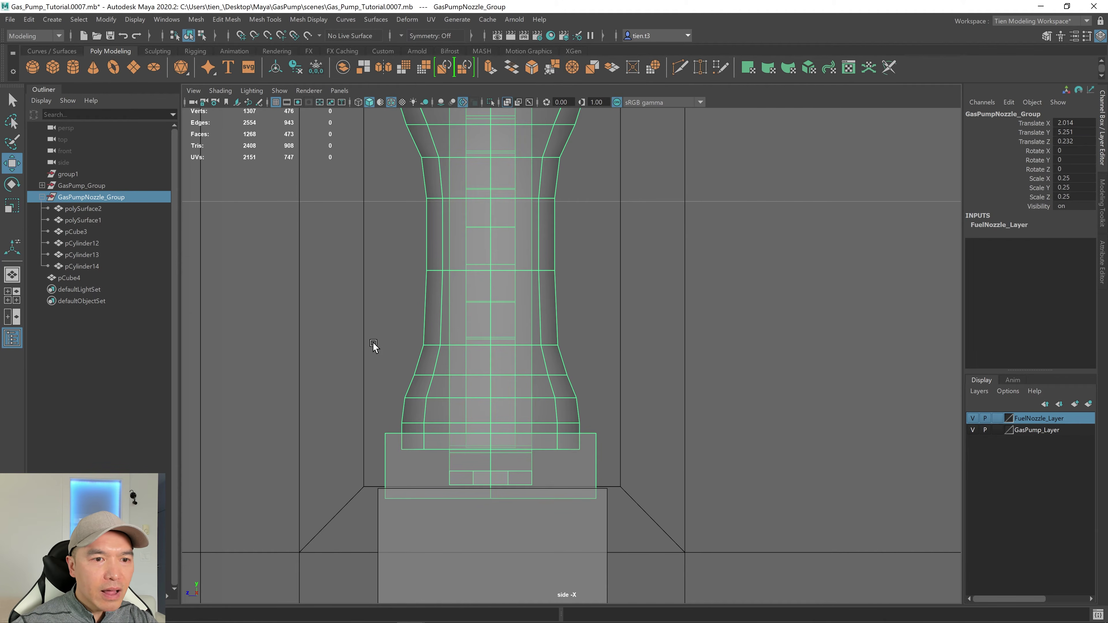
scroll(508, 252, down, 10)
alt+middle_drag(516, 254, 597, 292)
scroll(511, 308, up, 7)
scroll(519, 300, up, 3)
scroll(589, 297, up, 2)
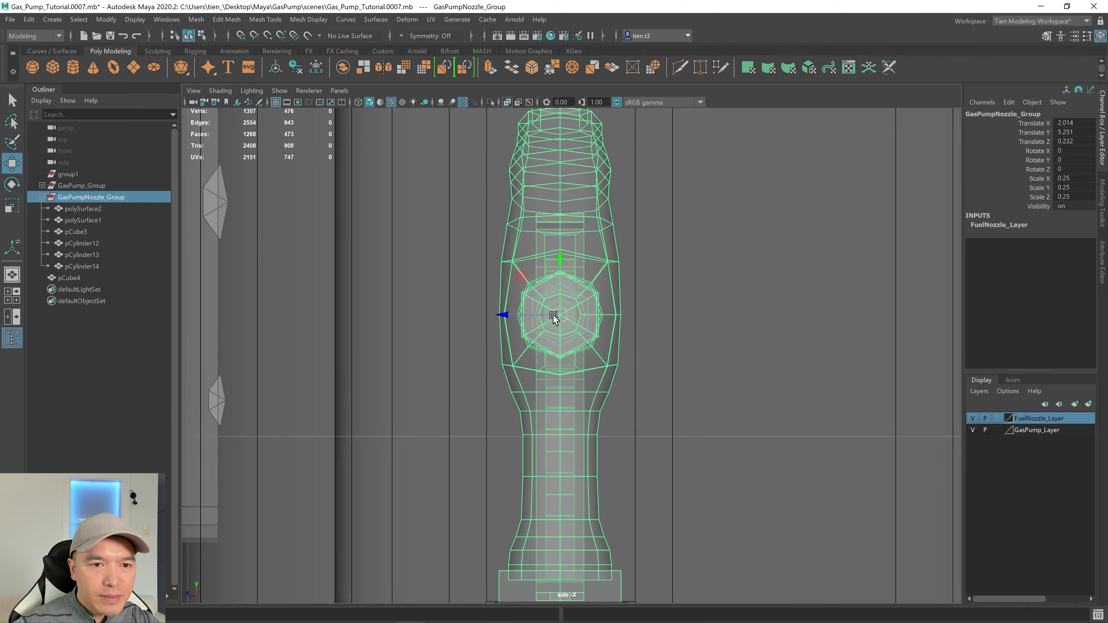
drag(503, 314, 504, 314)
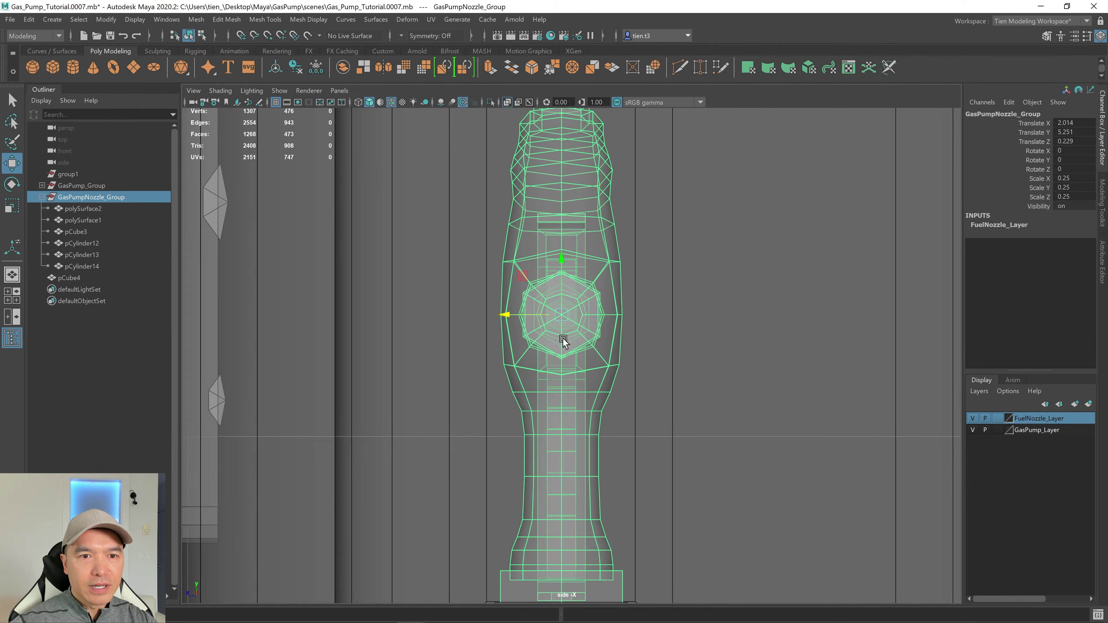
In the perspective view, delete the face of the small cube that faces the pump
key(space)
key(space)
alt+drag(676, 256, 732, 341)
scroll(616, 307, up, 3)
click(732, 340)
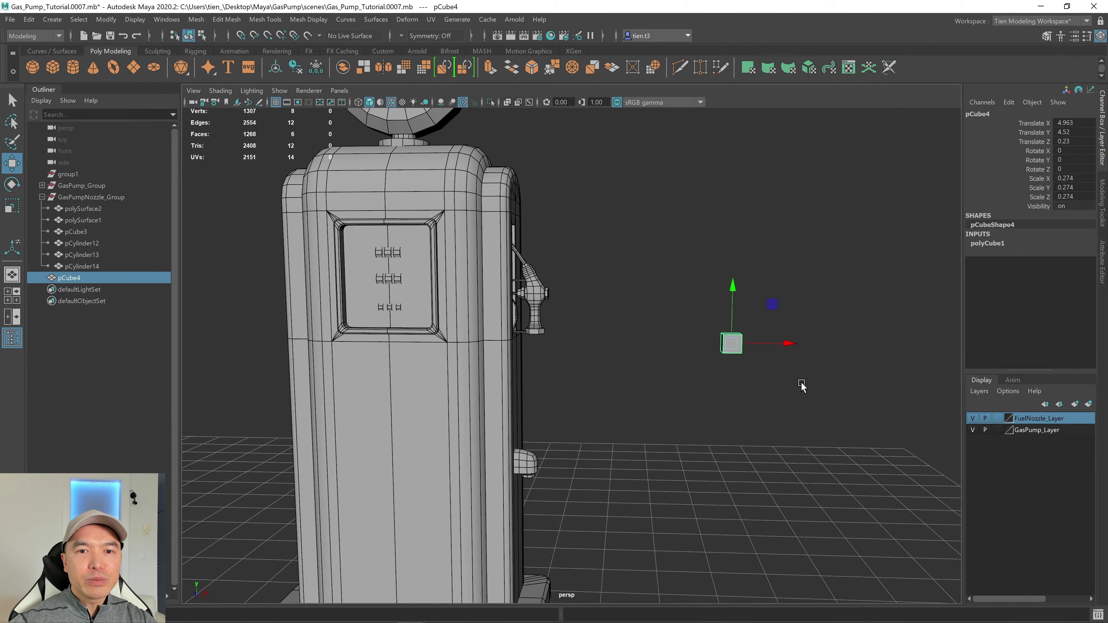
alt+drag(804, 314, 678, 349)
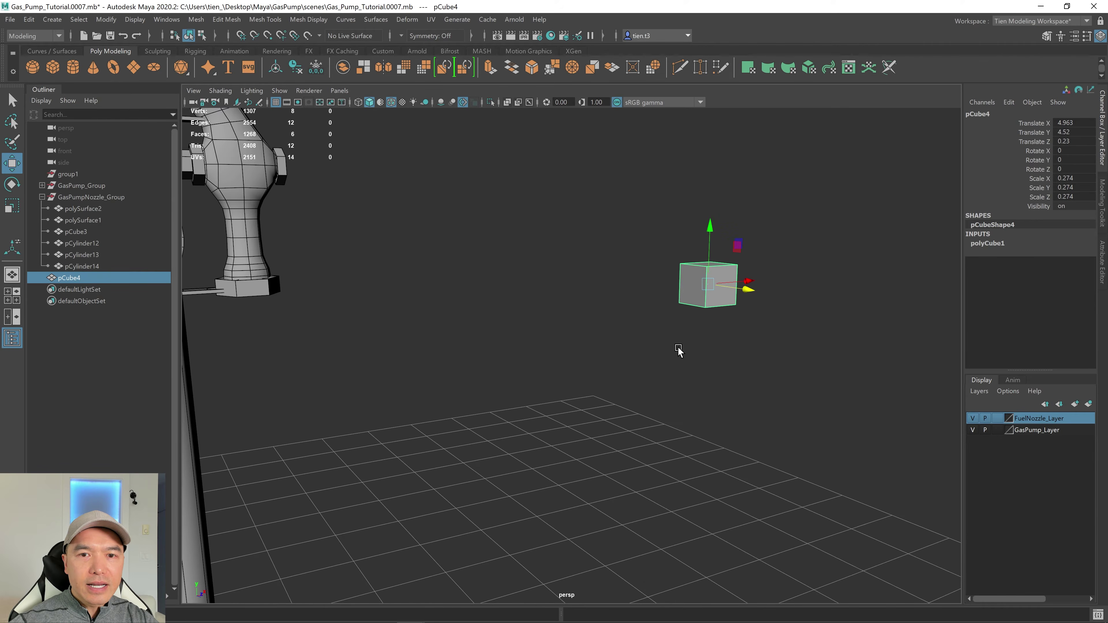
scroll(678, 349, up, 2)
right_drag(630, 262, 691, 286)
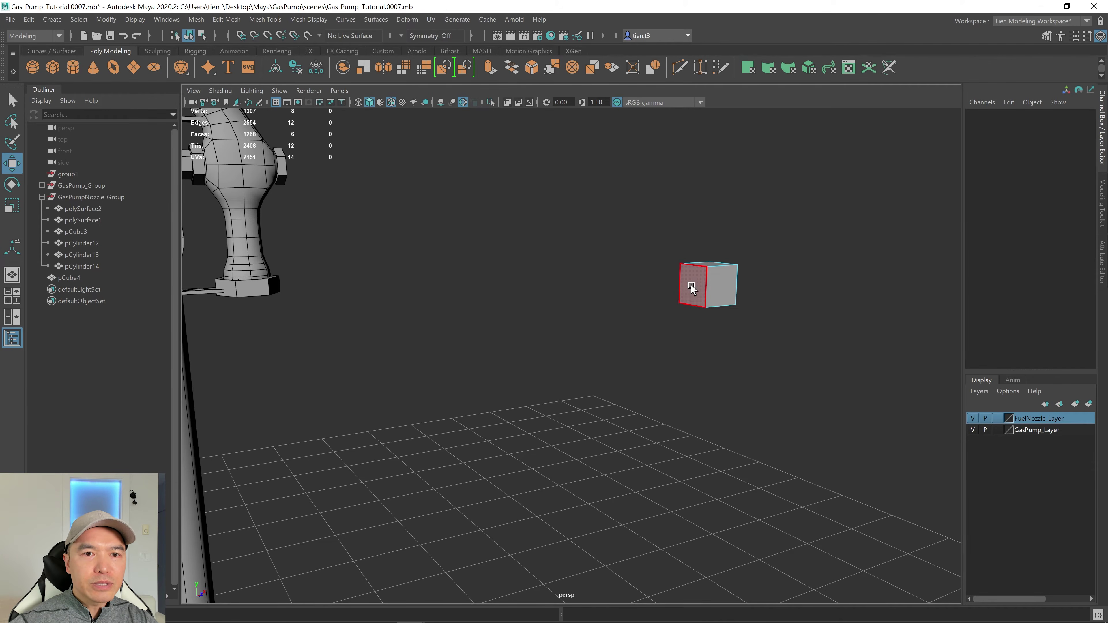
key(q)
click(691, 285)
key(Delete)
Return the cube to object mode, snap its pivot to the open side, and scale it along X
alt+drag(711, 355, 650, 362)
right_drag(649, 315, 698, 243)
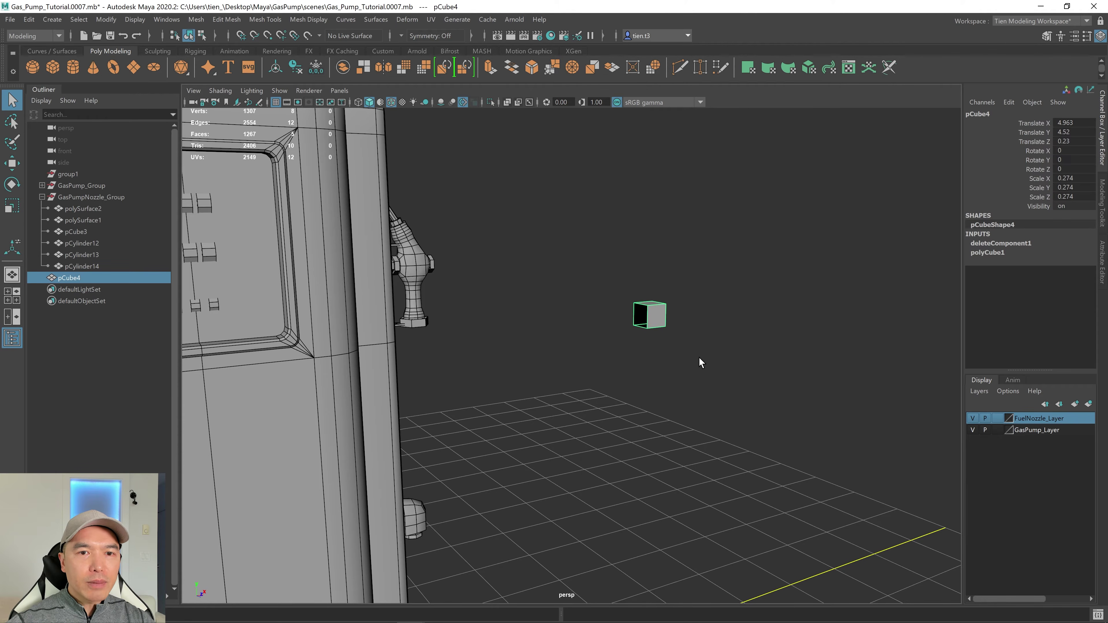
key(w)
alt+drag(700, 361, 534, 335)
scroll(681, 352, up, 3)
key(v)
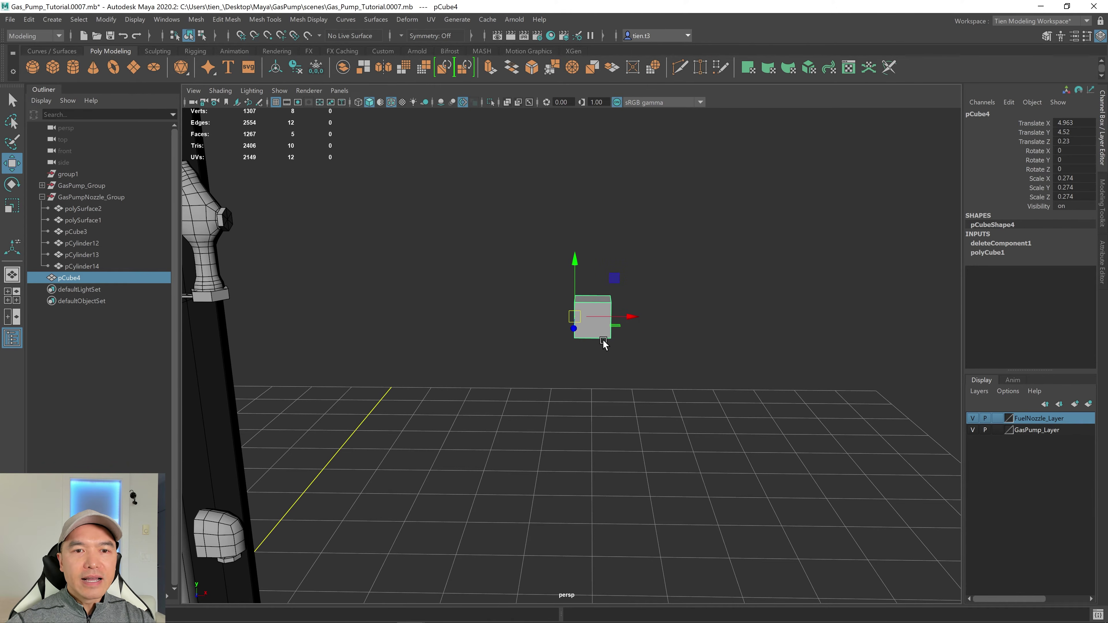
key(r)
drag(627, 317, 700, 390)
Move the open box against the pump to about X 1.823 and Y 4.522, and thin it to about 0.025 in X
key(w)
drag(735, 352, 280, 354)
key(f)
scroll(372, 352, down, 5)
alt+drag(378, 353, 357, 350)
drag(475, 349, 542, 361)
key(r)
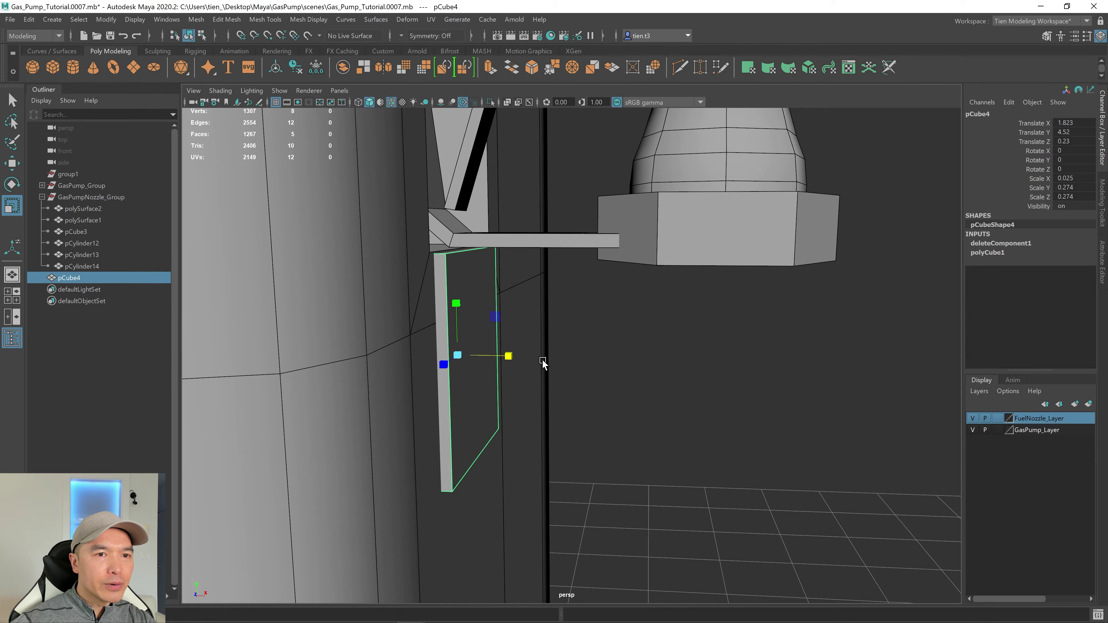
key(w)
drag(458, 304, 483, 337)
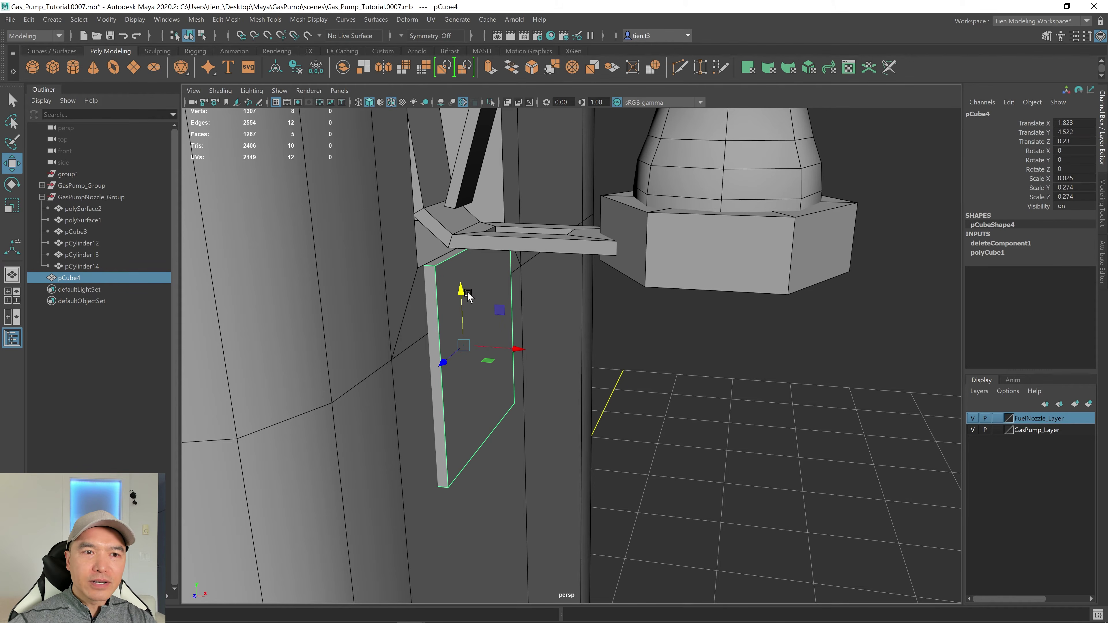
Insert a horizontal edge loop near the thin plate's upper edge with the Multi-Cut tool
scroll(522, 340, down, 1)
alt+drag(524, 350, 568, 340)
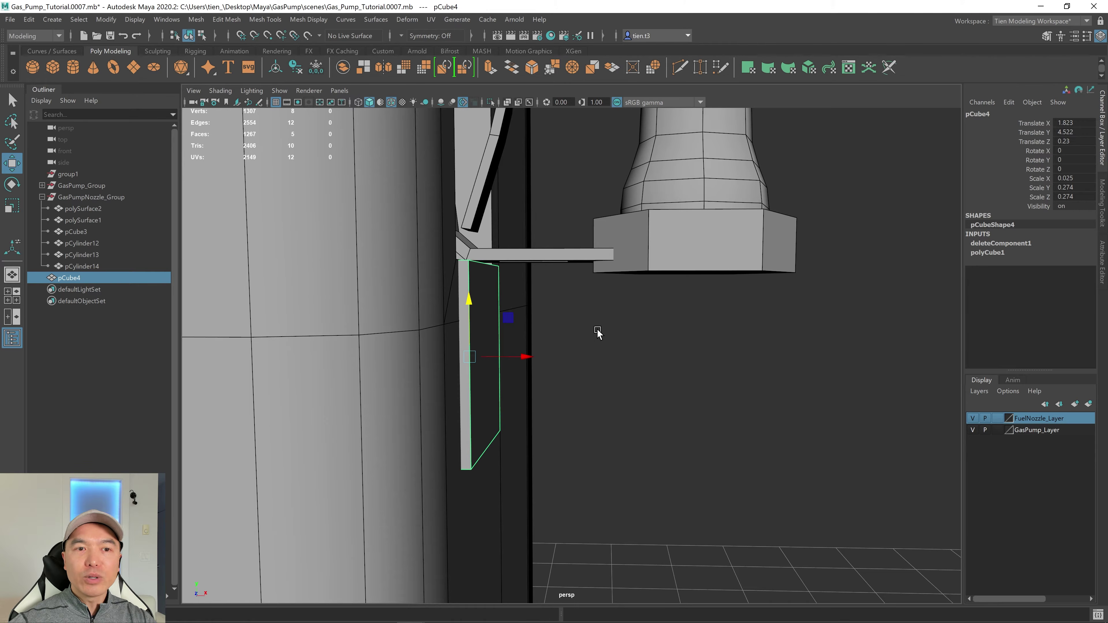
shift+right_click(616, 306)
click(516, 306)
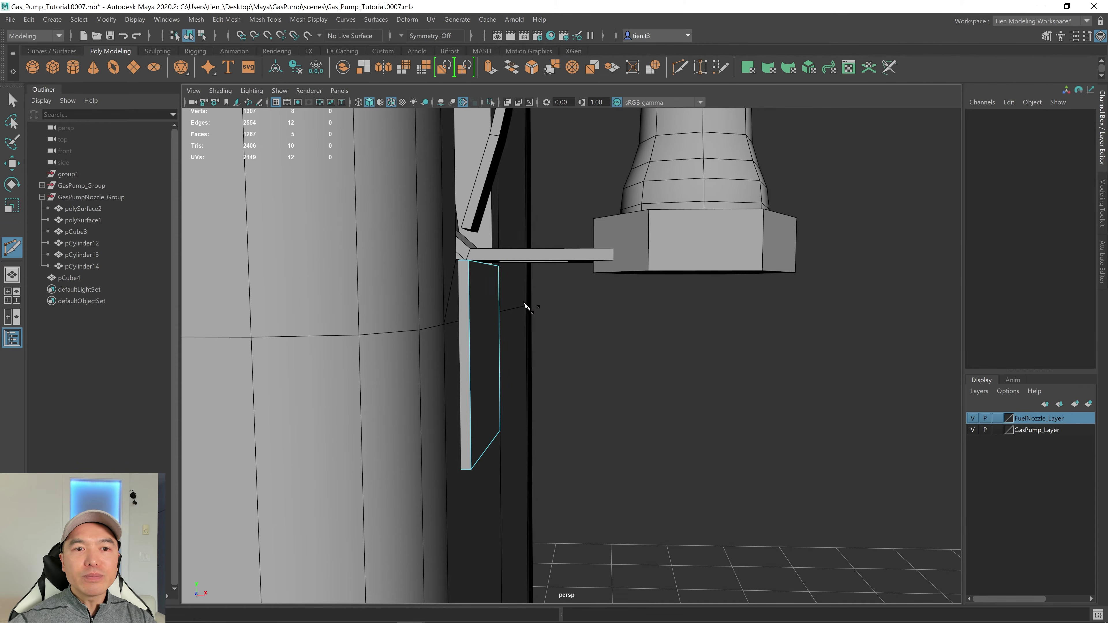
ctrl+click(463, 273)
alt+drag(556, 323, 550, 330)
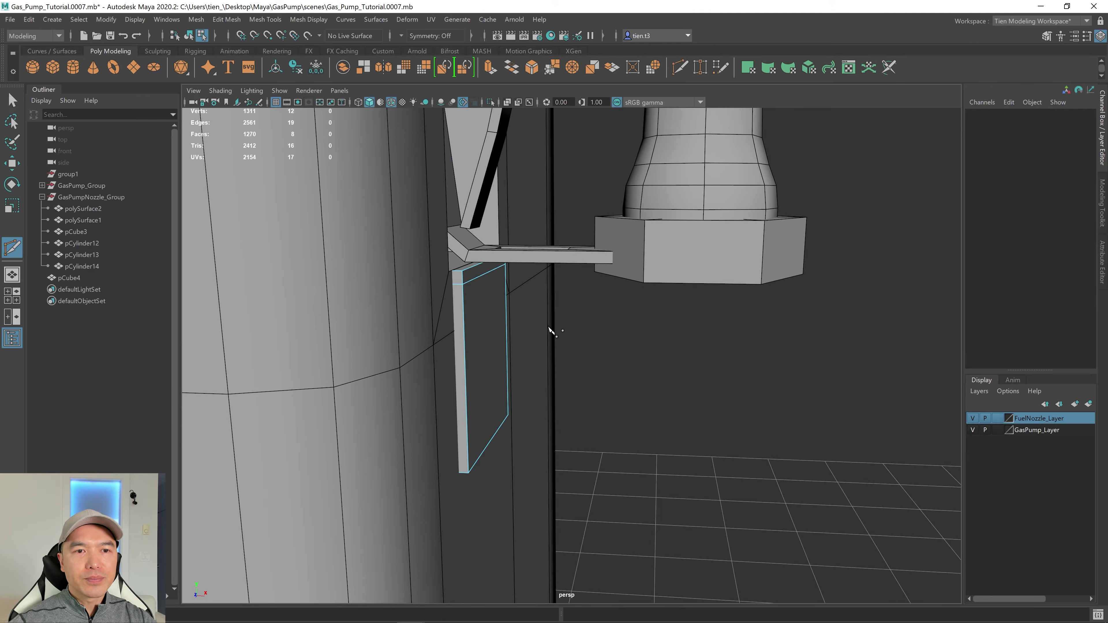
key(q)
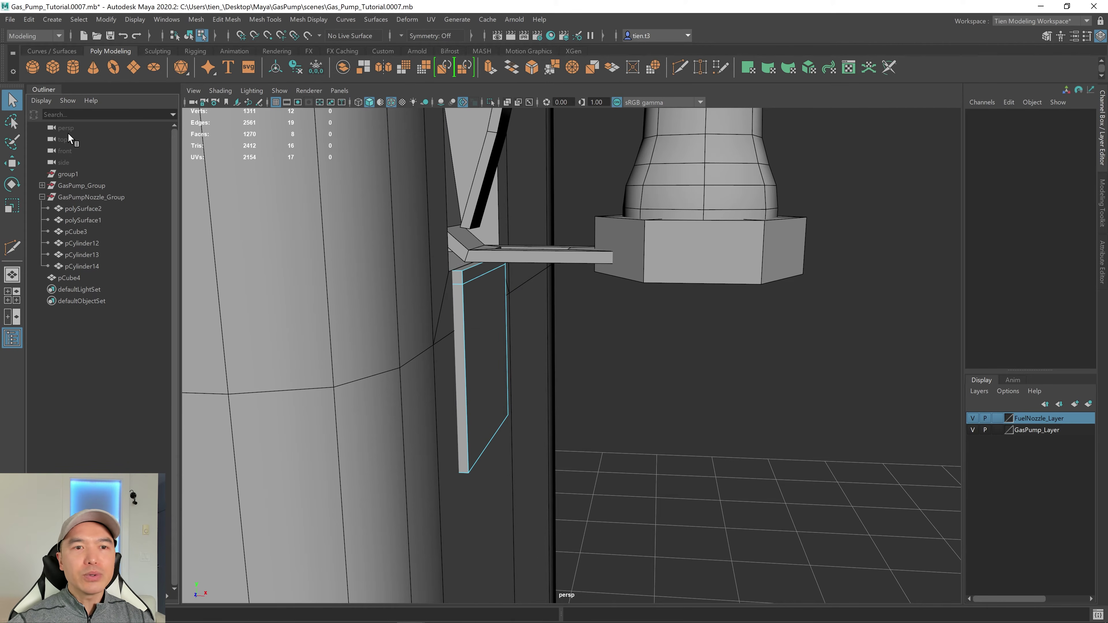
Extrude the narrow upper front face of the plate outward beneath the nozzle to form a shelf
right_drag(550, 265, 549, 292)
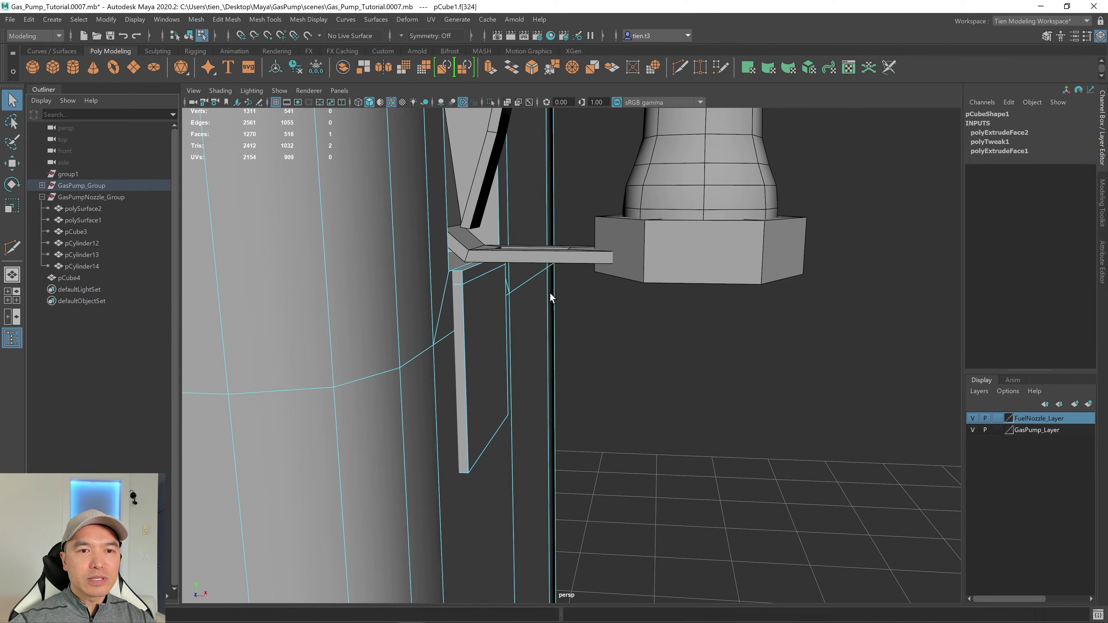
click(470, 276)
alt+drag(630, 341, 603, 339)
key(w)
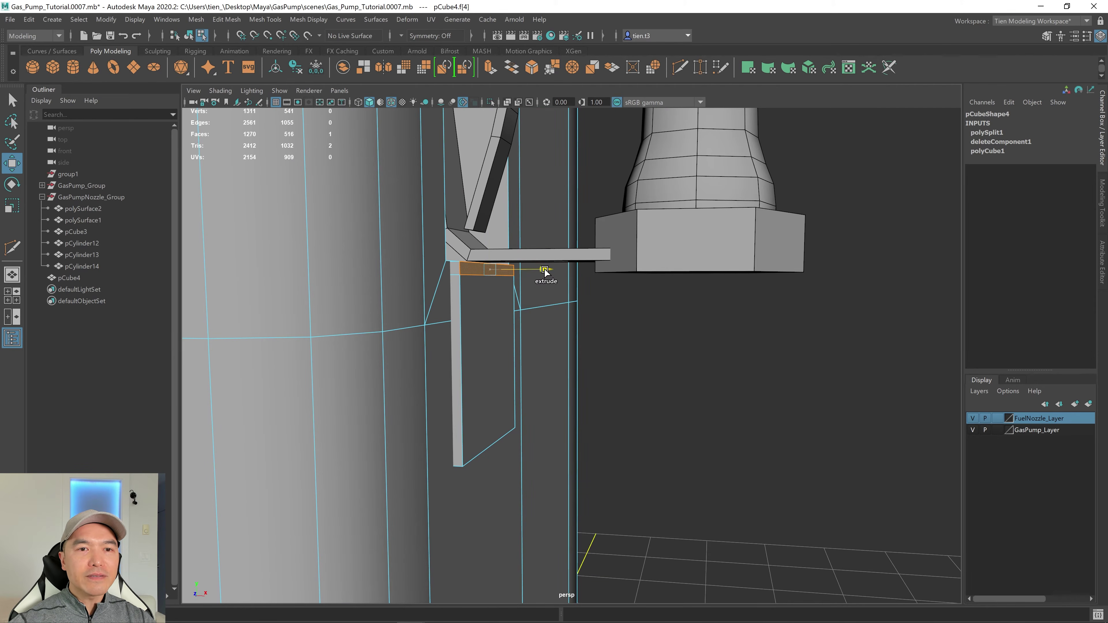
shift+drag(541, 268, 562, 310)
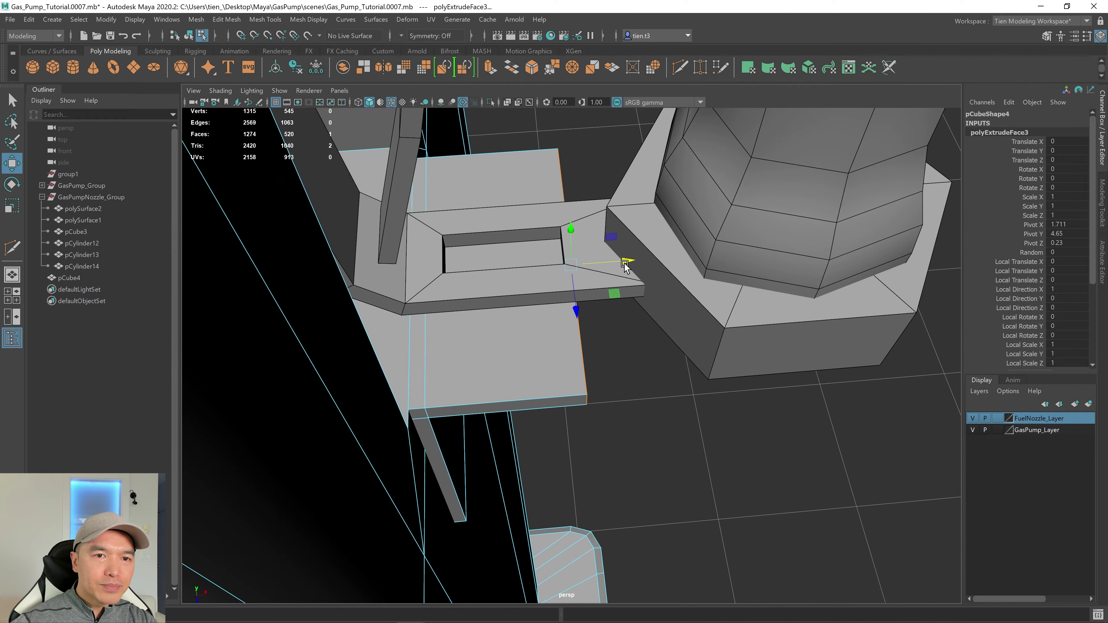
drag(626, 261, 567, 248)
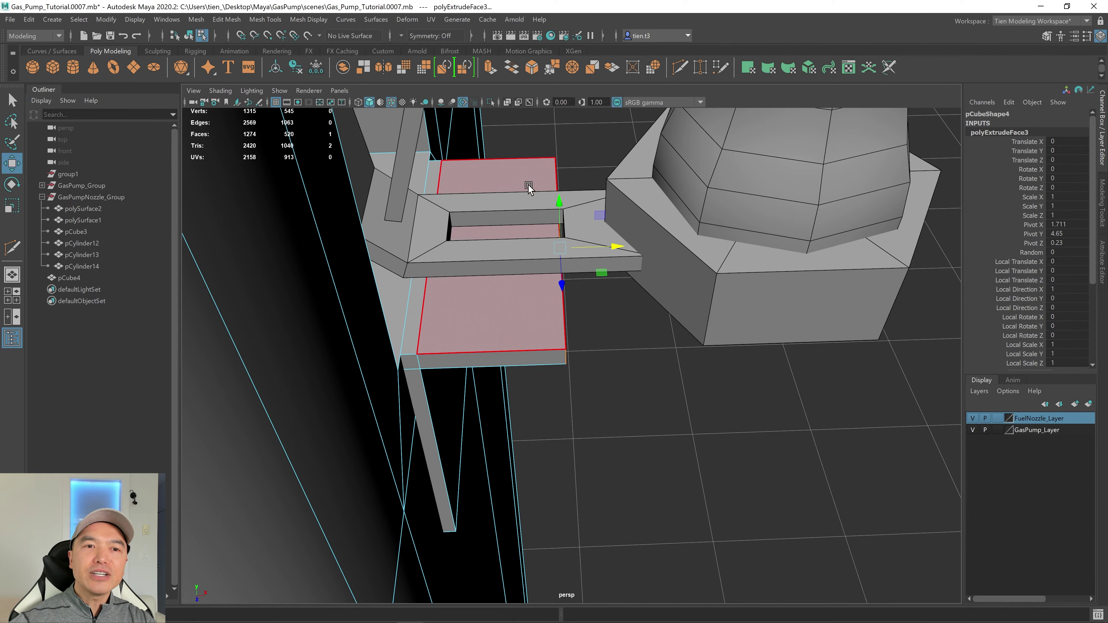
Insert an edge loop along the shelf near its junction with the plate, undoing the first cut and placing it again
alt+drag(506, 253, 517, 220)
alt+middle_drag(516, 218, 467, 167)
right_drag(473, 257, 549, 214)
alt+drag(571, 291, 553, 308)
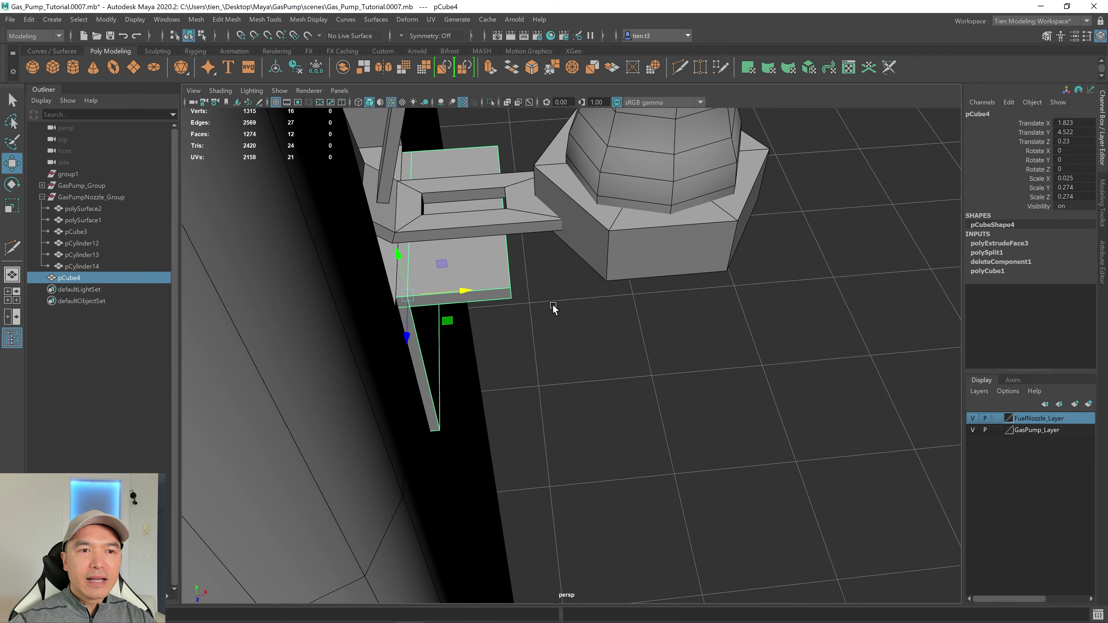
shift+right_drag(545, 293, 478, 295)
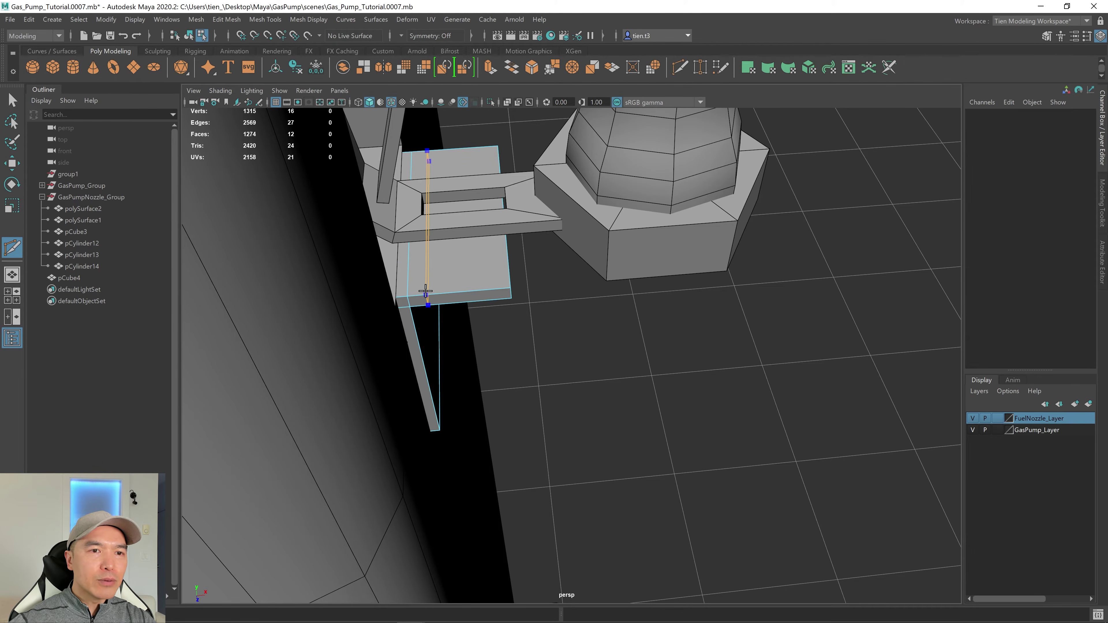
ctrl+click(425, 290)
alt+drag(463, 317, 468, 320)
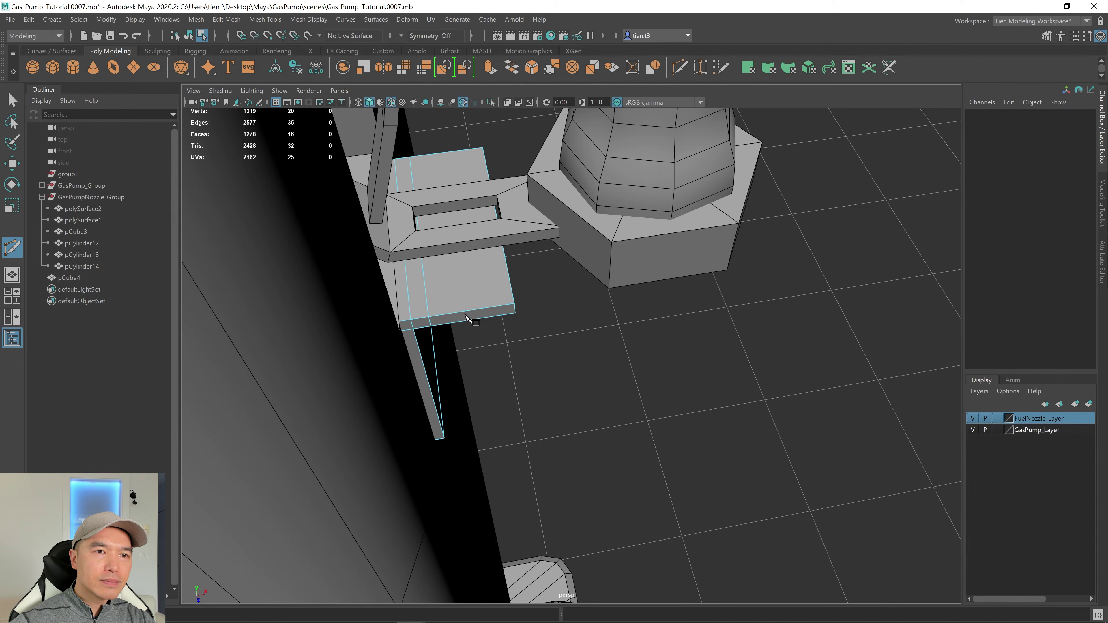
key(ctrl+z)
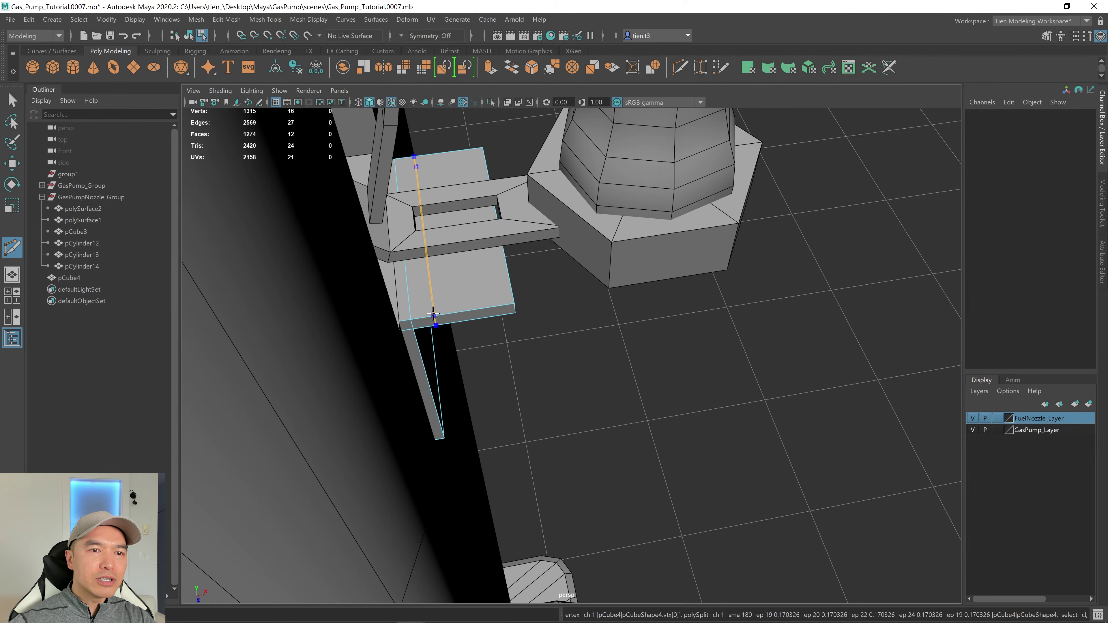
ctrl+click(433, 314)
alt+drag(462, 339, 613, 305)
click(611, 293)
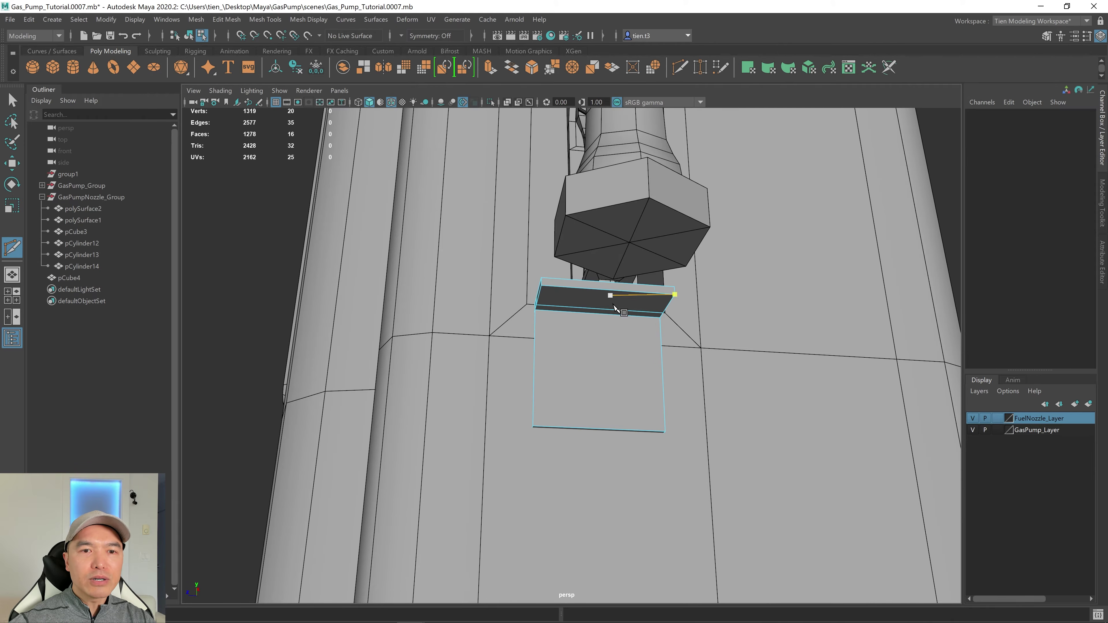
key(q)
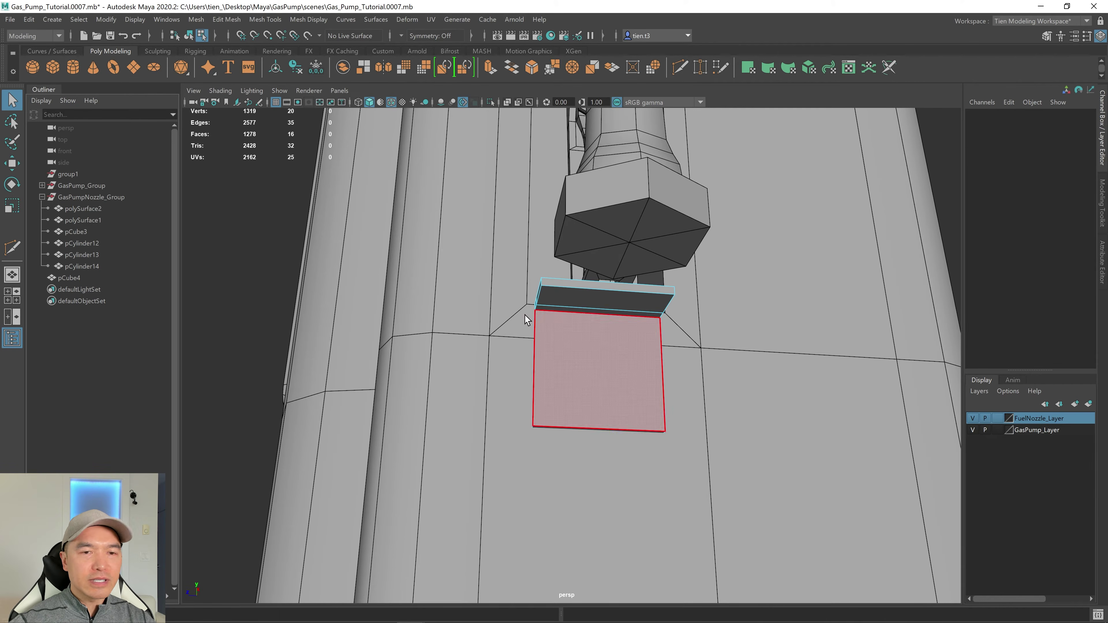
Configure the Insert Edge Loop tool for the bracket to add multiple edge loops, with 2 loops
shift+right_click(257, 233)
alt+drag(561, 310, 565, 315)
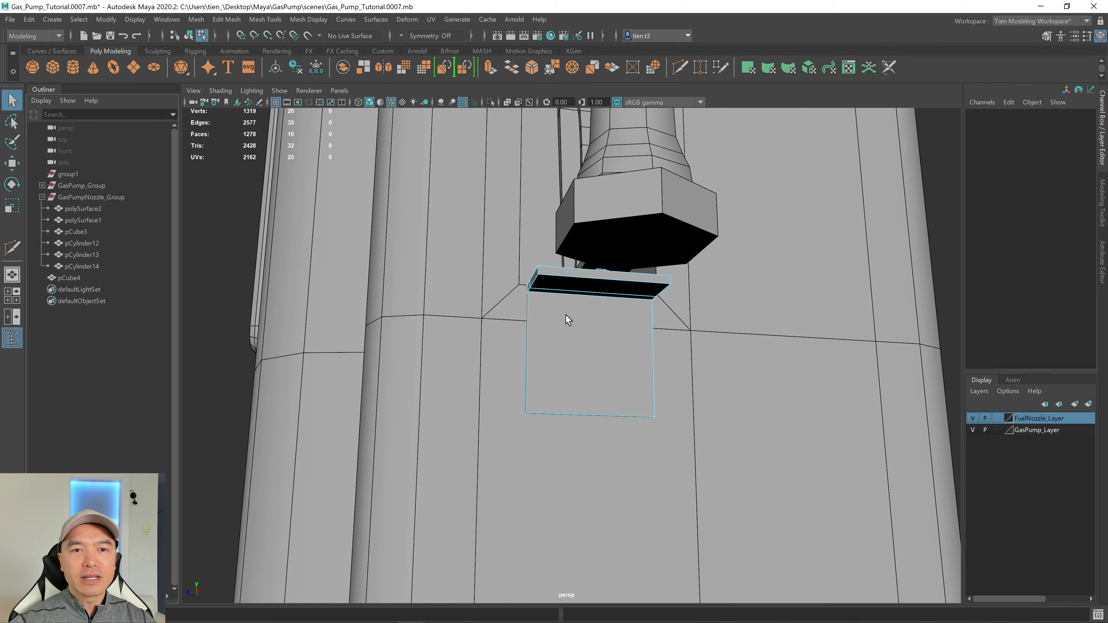
right_drag(229, 257, 321, 217)
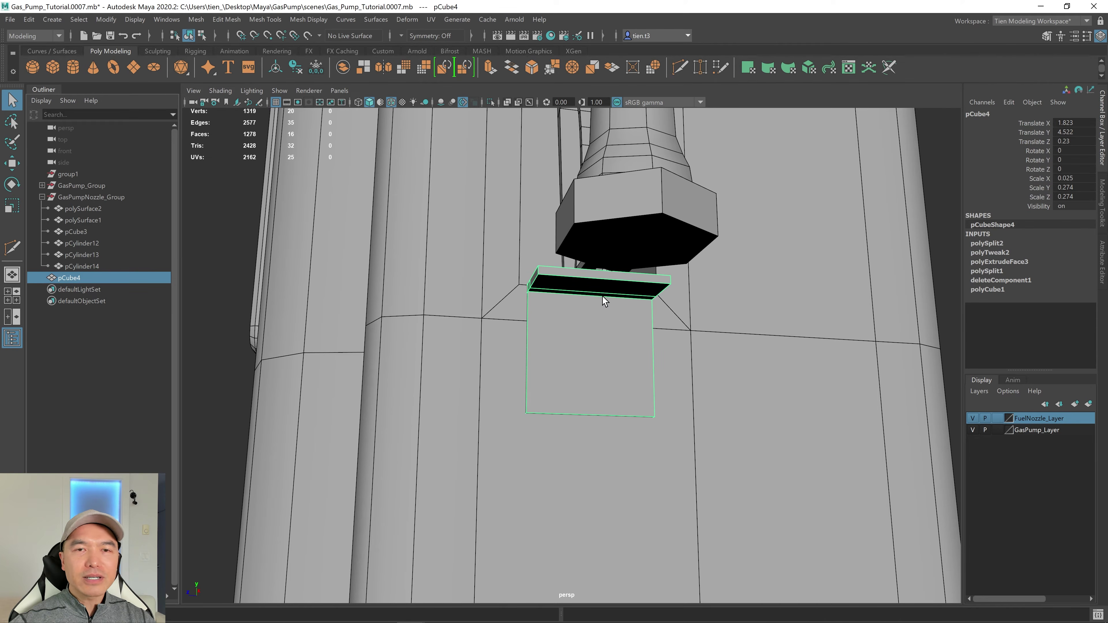
shift+right_drag(602, 296, 602, 296)
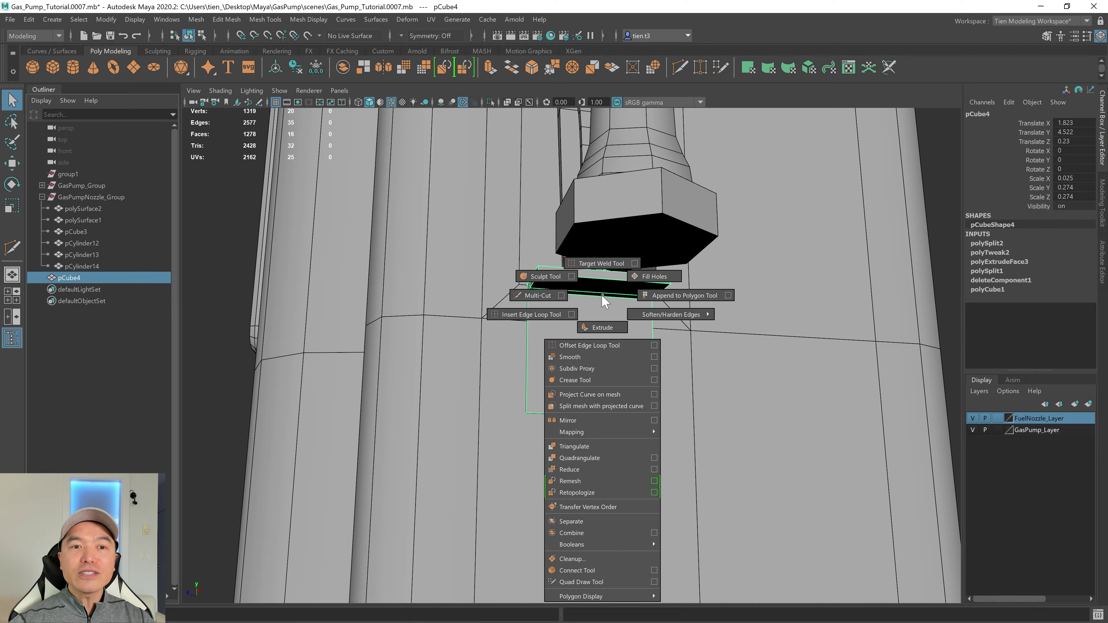
shift+right_drag(603, 300, 571, 315)
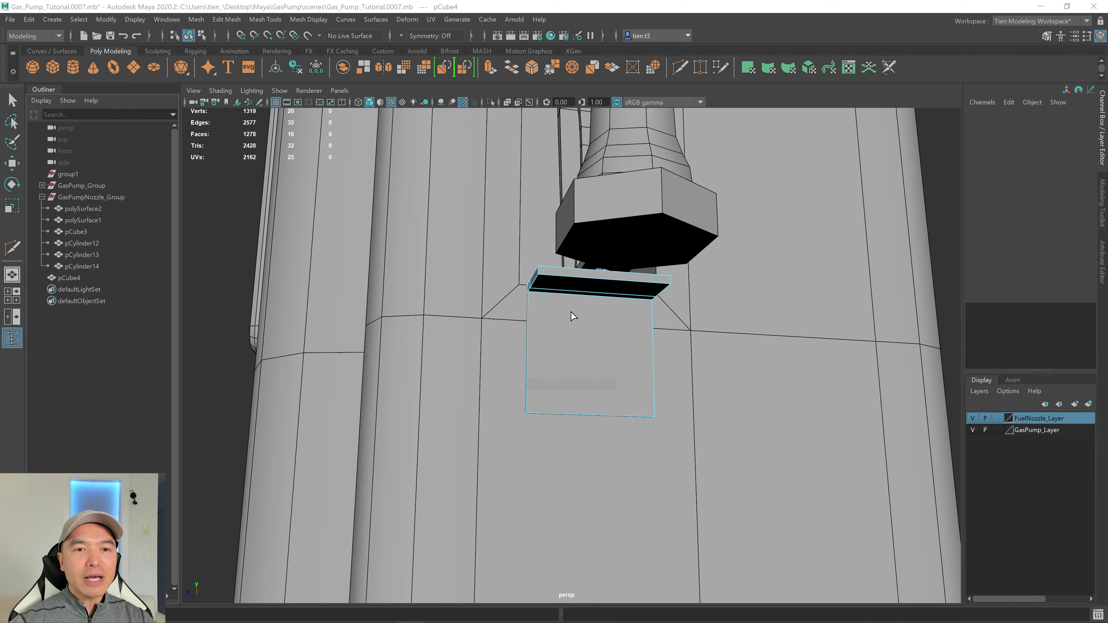
click(931, 114)
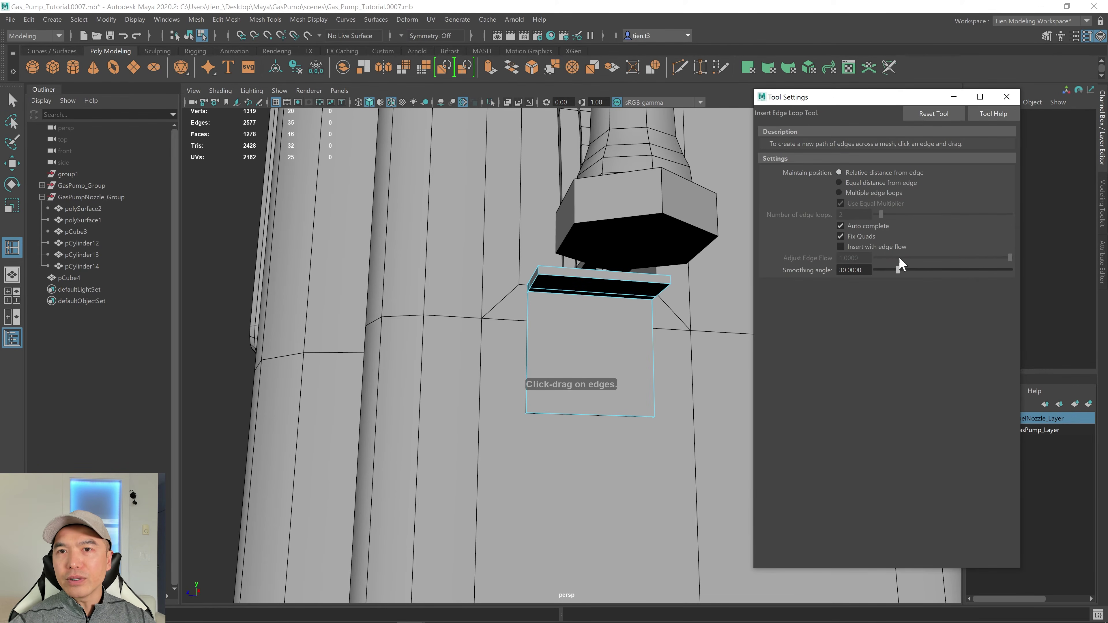
click(837, 192)
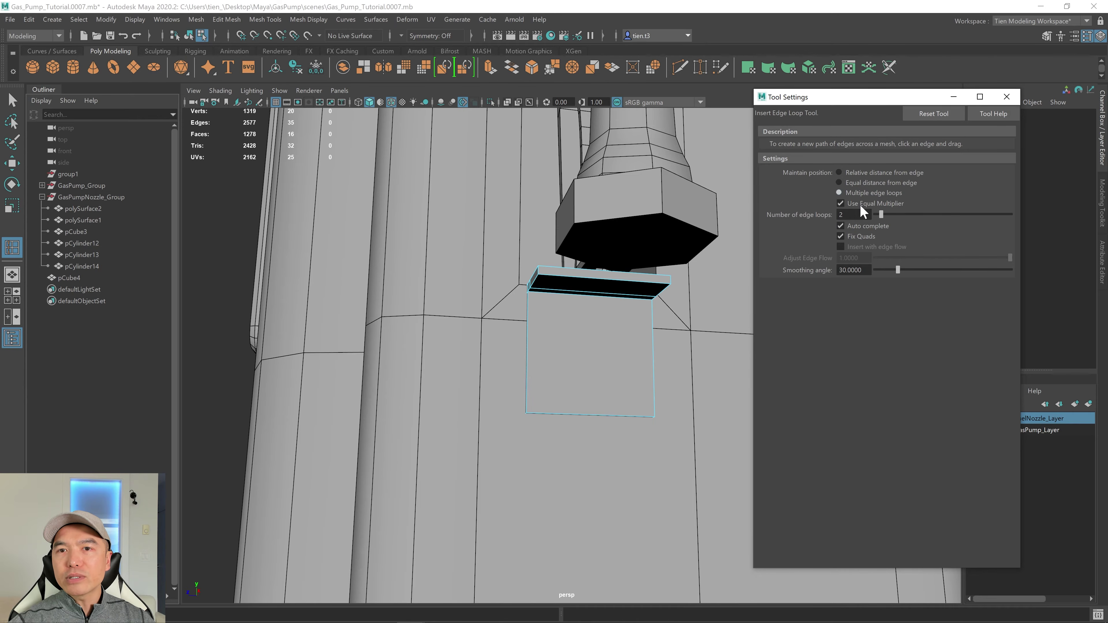
click(1007, 96)
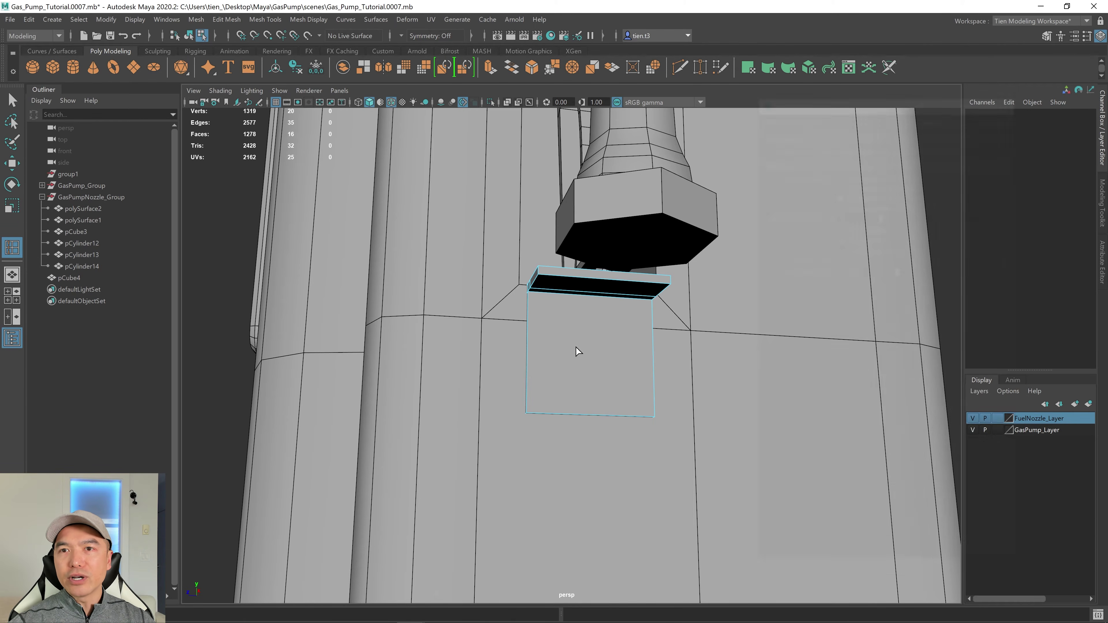
Insert two edge loops running across the shelf and down the plate, and scale them closer together
alt+drag(577, 346, 616, 306)
click(610, 311)
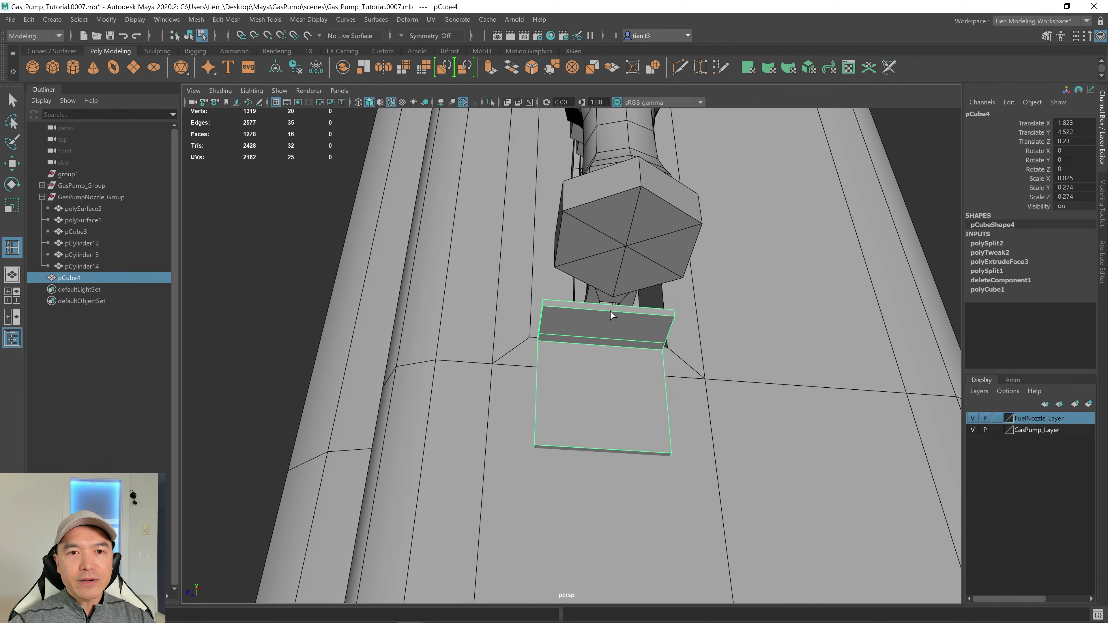
alt+right_drag(612, 312, 625, 315)
alt+drag(625, 316, 518, 311)
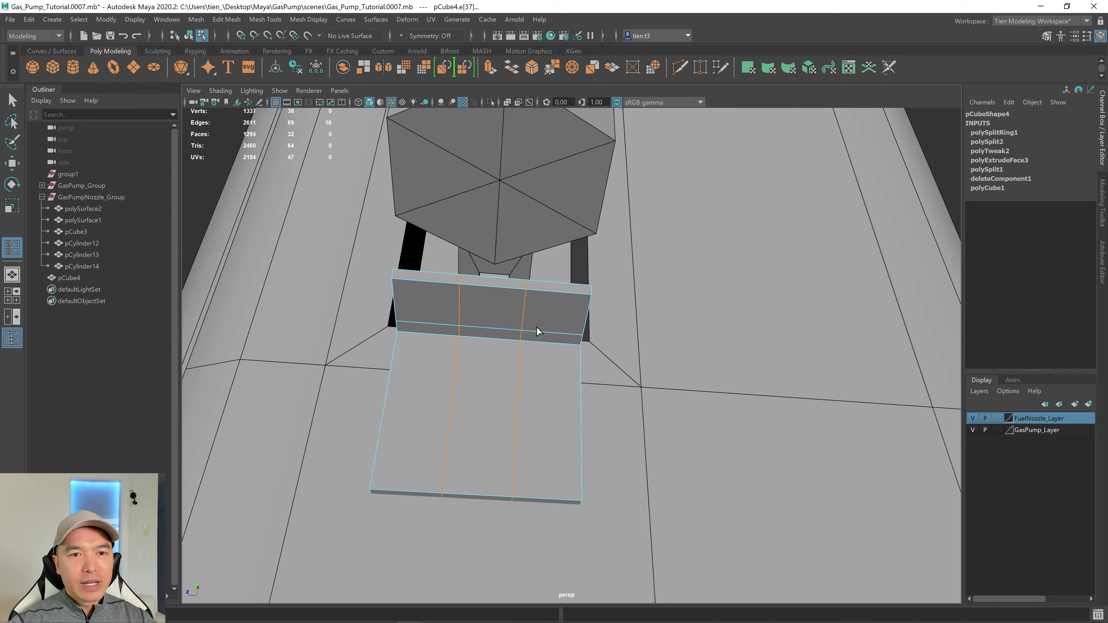
key(r)
drag(429, 383, 471, 364)
Set GasPump_Layer to template display so the pump shows as wireframe around the bracket and nozzle
alt+drag(497, 303, 550, 314)
alt+right_drag(550, 314, 482, 272)
alt+right_drag(502, 308, 491, 294)
alt+drag(490, 295, 477, 300)
alt+drag(389, 219, 445, 305)
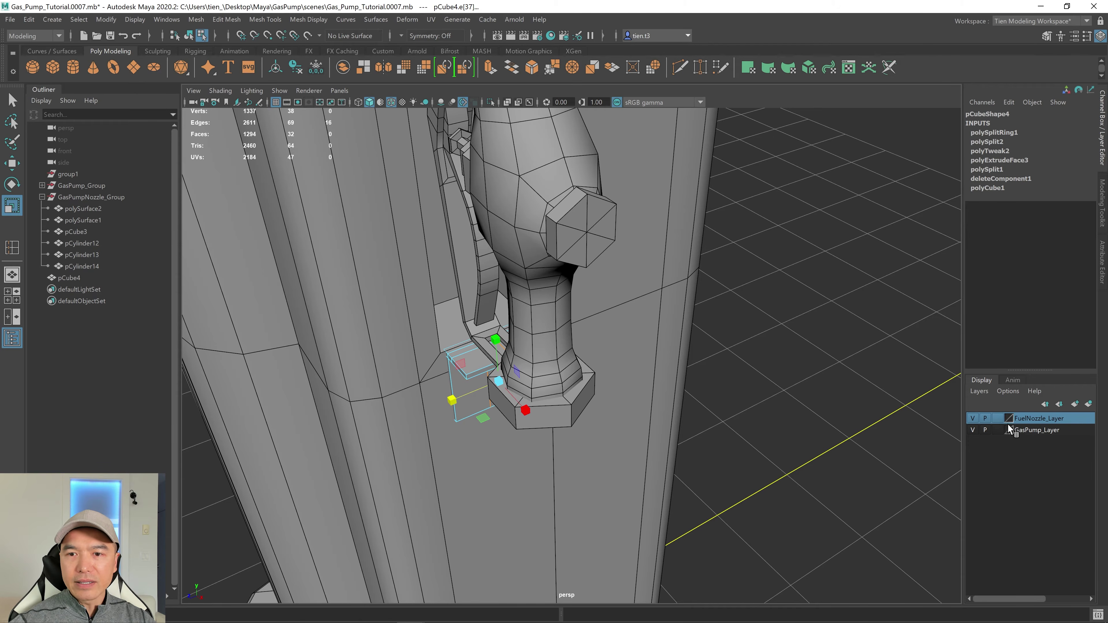
click(998, 431)
Fine-tune the spacing of the bracket's two edge loops to fit the slot at the foot of the nozzle's guard
alt+drag(542, 311, 520, 363)
alt+right_drag(493, 305, 542, 324)
alt+middle_drag(542, 325, 718, 256)
alt+drag(720, 256, 644, 234)
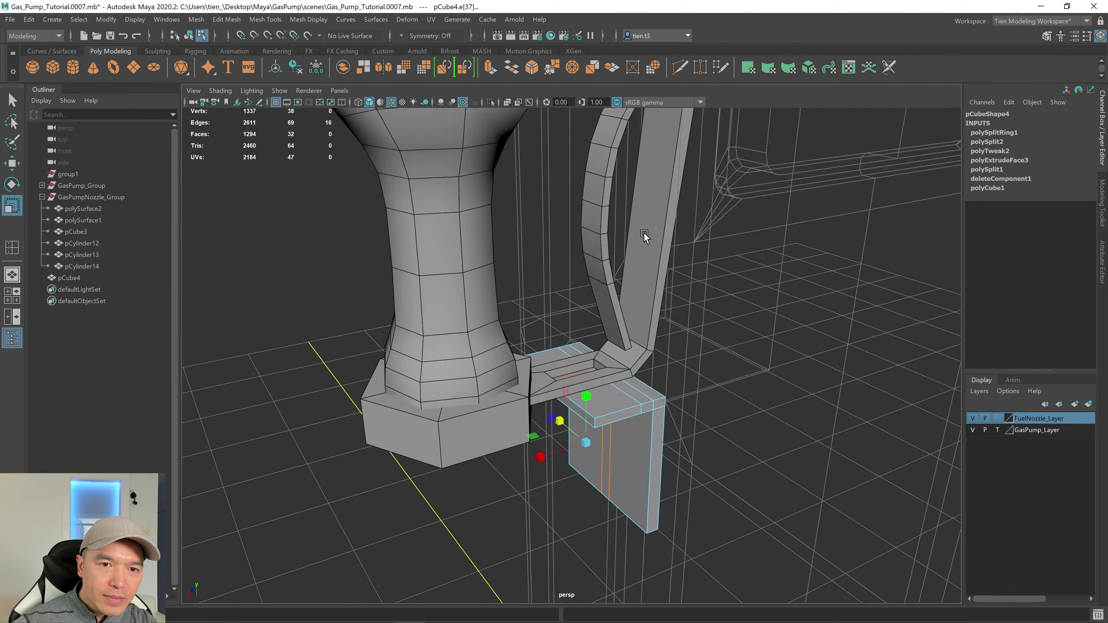
alt+right_drag(644, 233, 653, 251)
alt+drag(652, 251, 680, 258)
drag(532, 450, 540, 450)
alt+drag(680, 234, 728, 270)
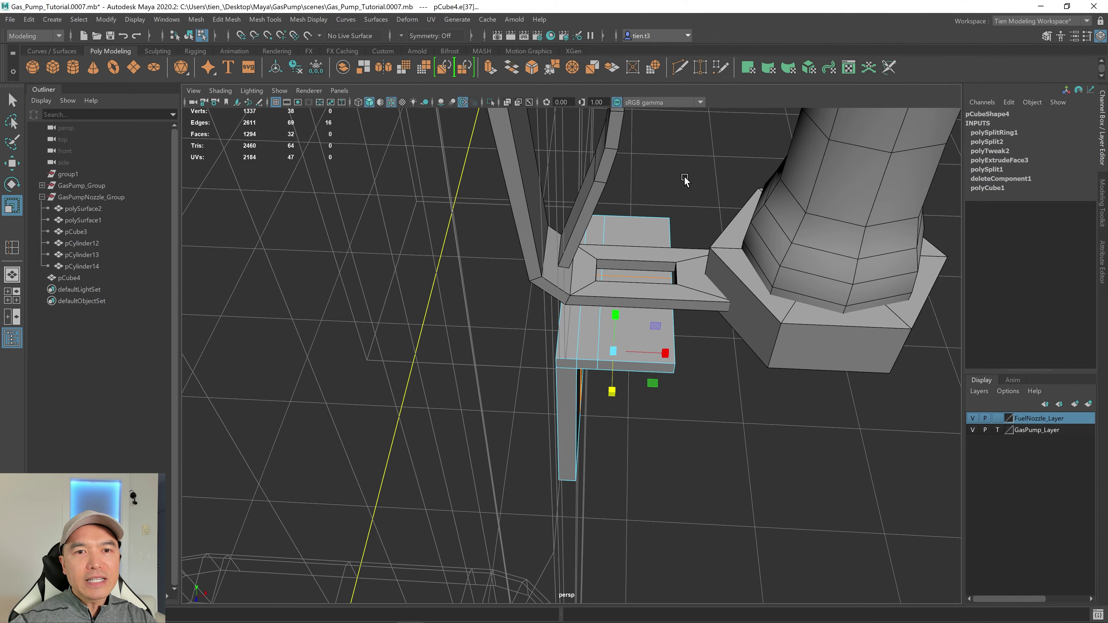
Extrude the shelf's top face beneath the slot upward through the nozzle guard to form a tab
right_drag(684, 176, 694, 201)
alt+drag(686, 199, 680, 224)
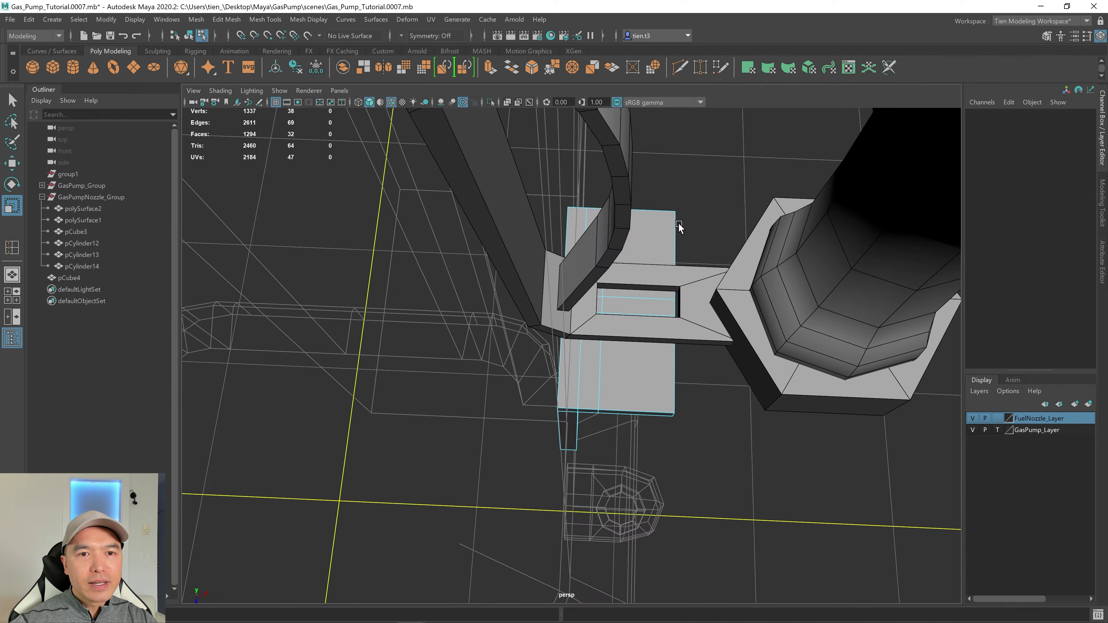
click(632, 305)
alt+drag(701, 402, 674, 356)
key(w)
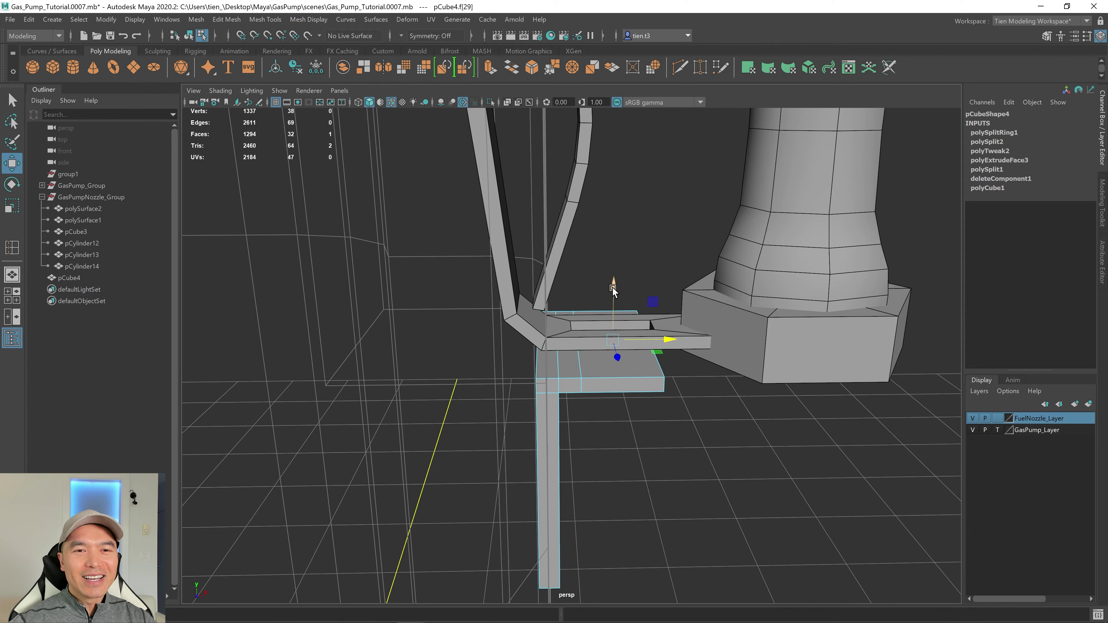
drag(613, 286, 638, 305)
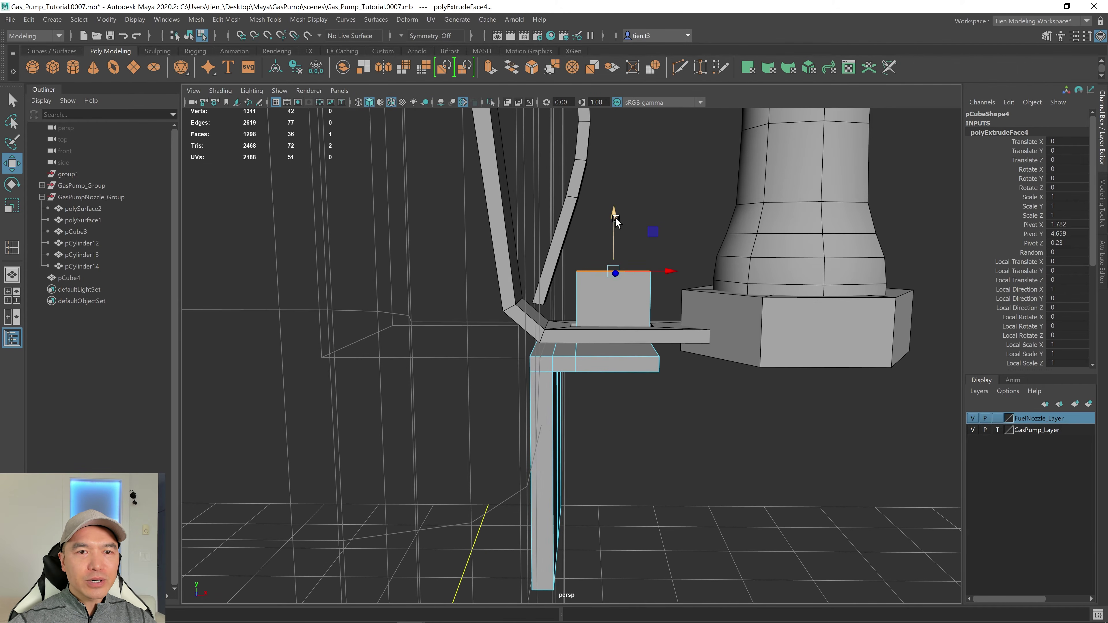
scroll(645, 258, up, 5)
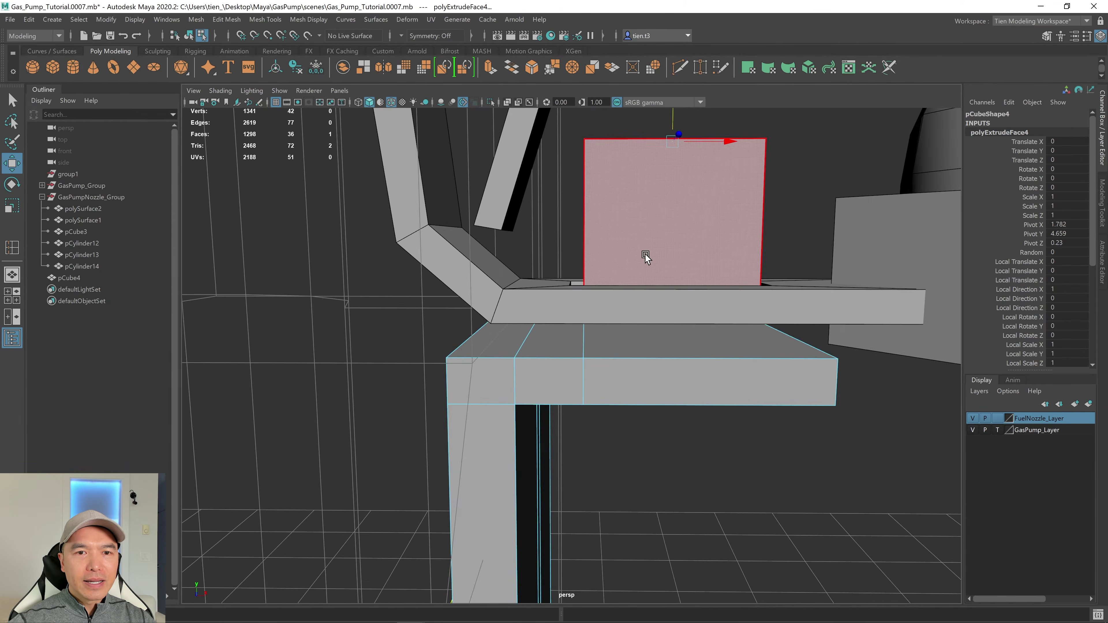
alt+middle_drag(646, 258, 587, 280)
Cut two horizontal edge loops around the lower half of the tab with the Multi-Cut tool
key(q)
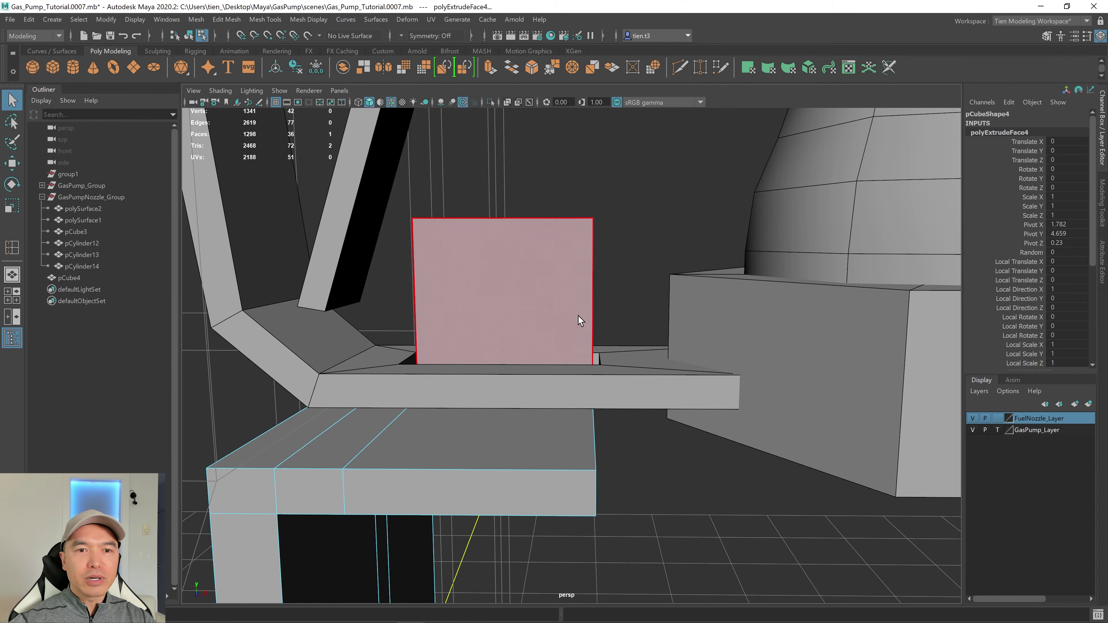
shift+right_drag(657, 179, 594, 179)
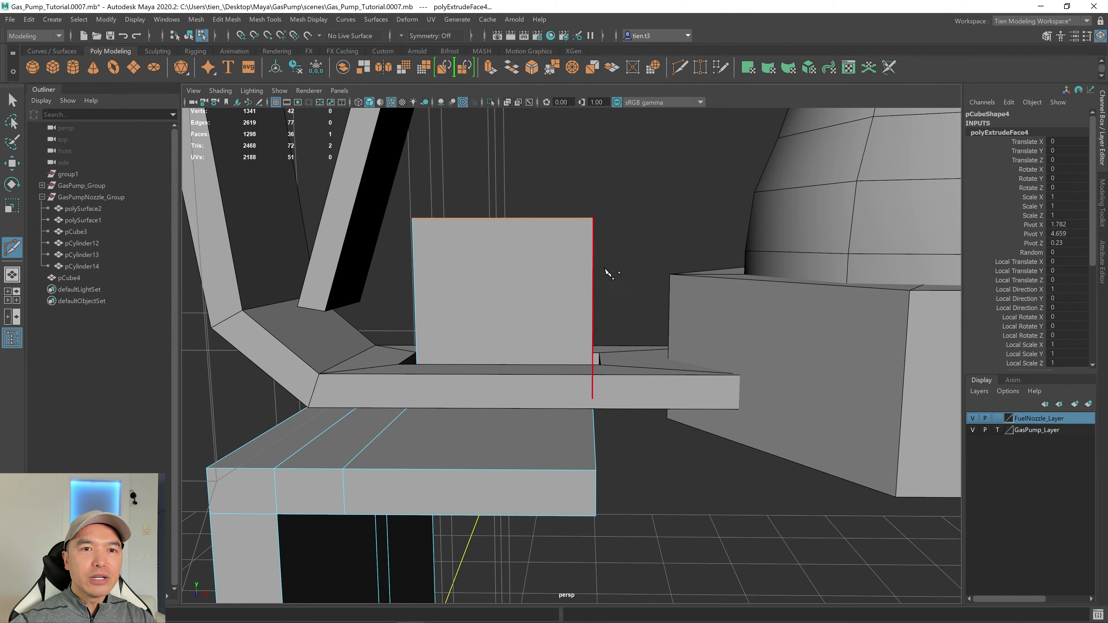
ctrl+click(582, 308)
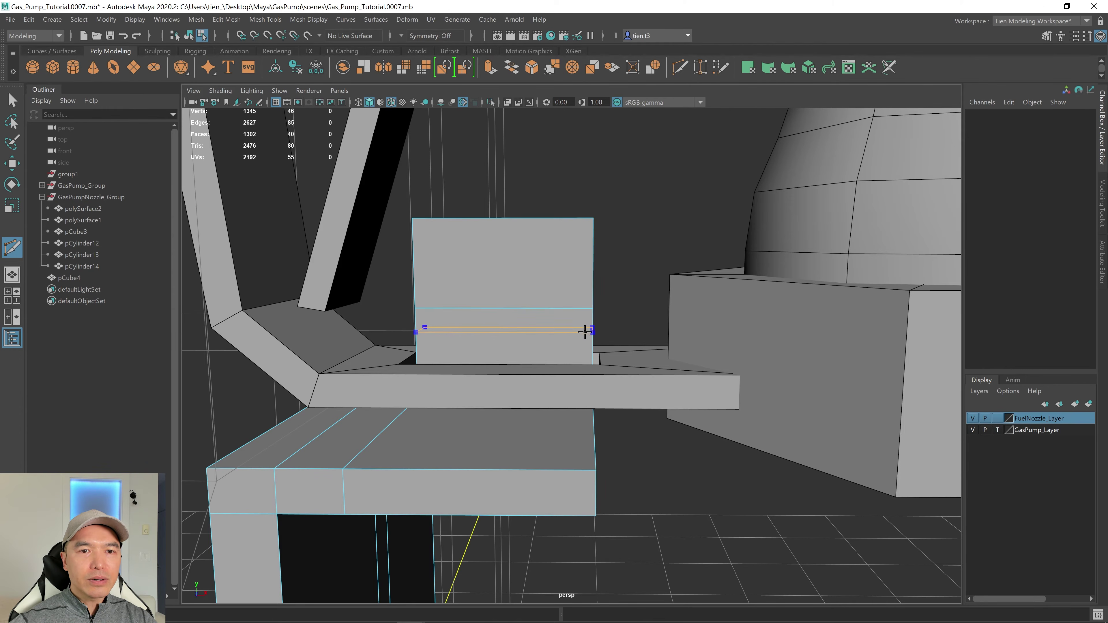
ctrl+click(584, 330)
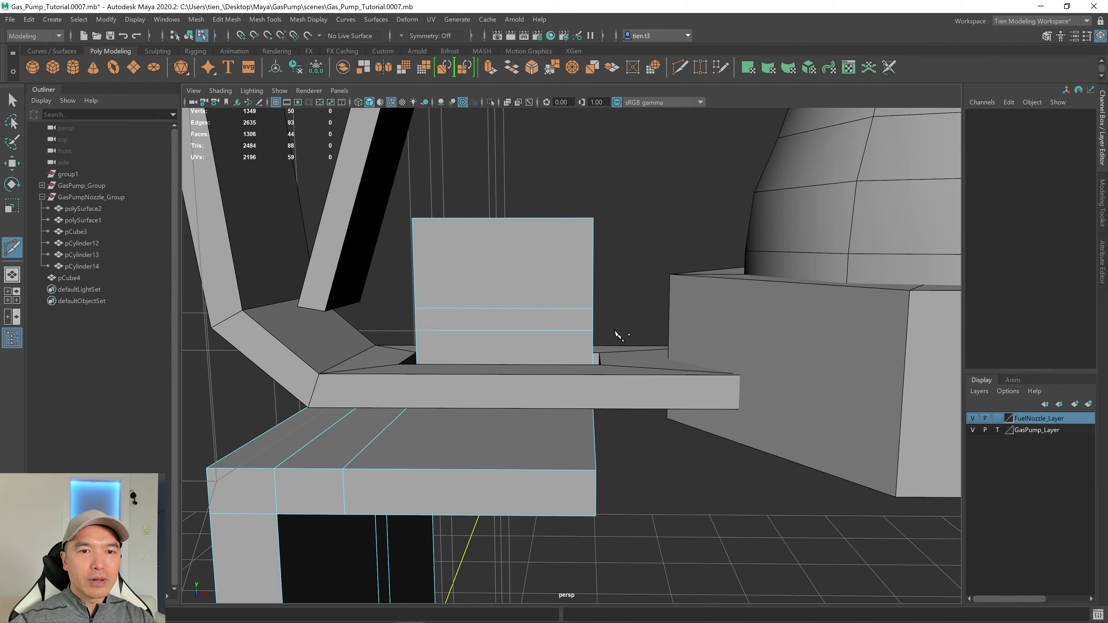
alt+drag(618, 334, 677, 314)
key(q)
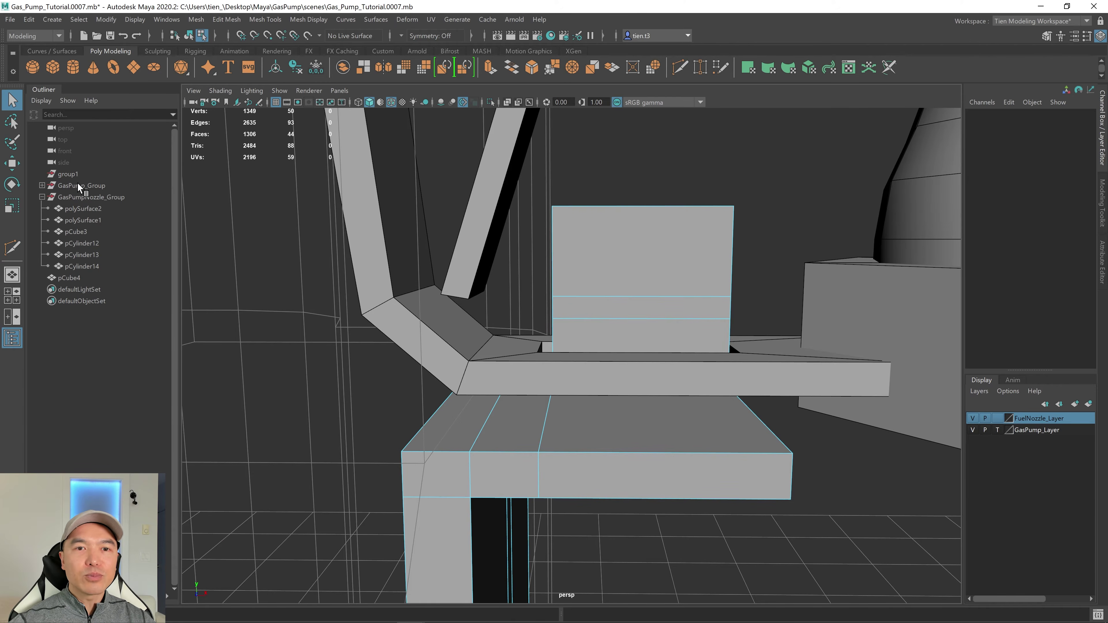
Move the tab's upper outer corner vertices toward the pump to slope its outer side
right_drag(711, 146, 566, 143)
drag(716, 191, 729, 219)
key(w)
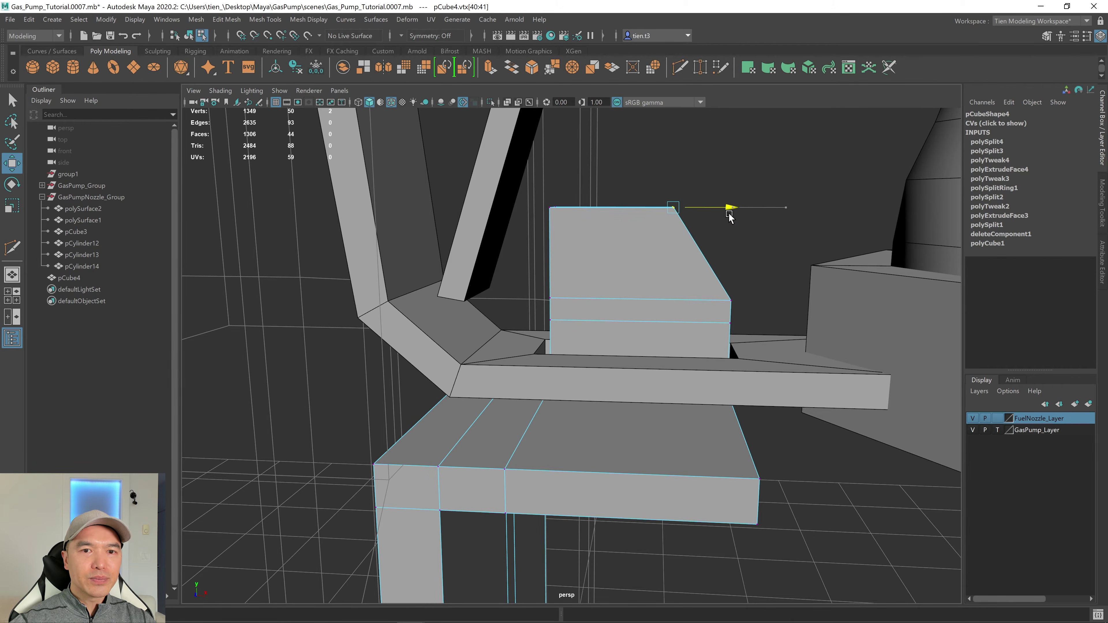
alt+drag(609, 236, 619, 225)
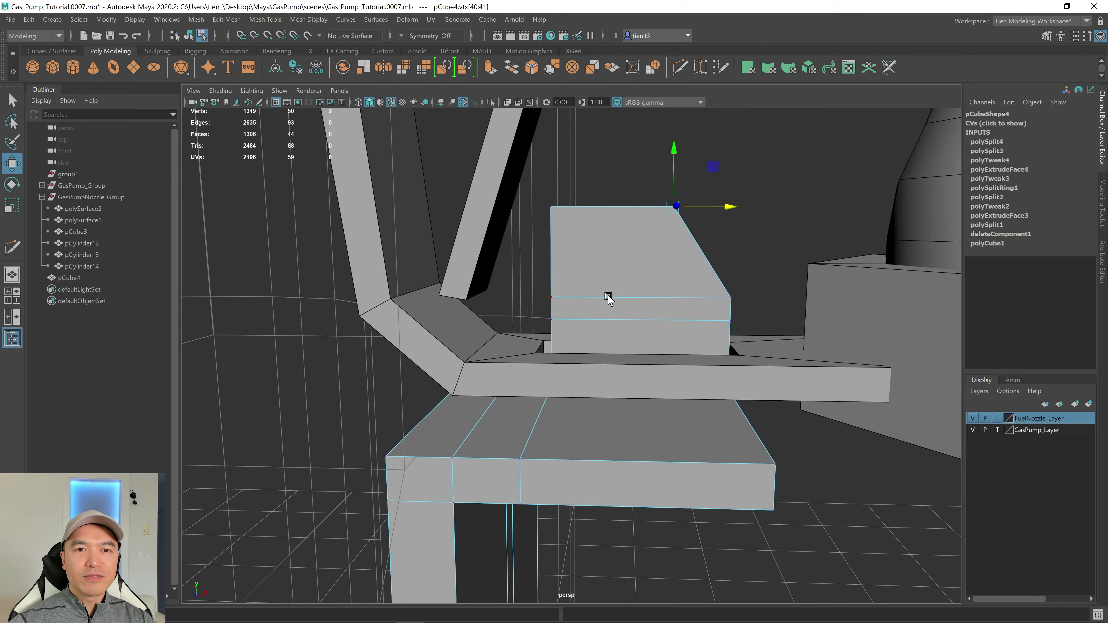
scroll(645, 283, down, 3)
scroll(638, 286, up, 6)
scroll(610, 280, down, 6)
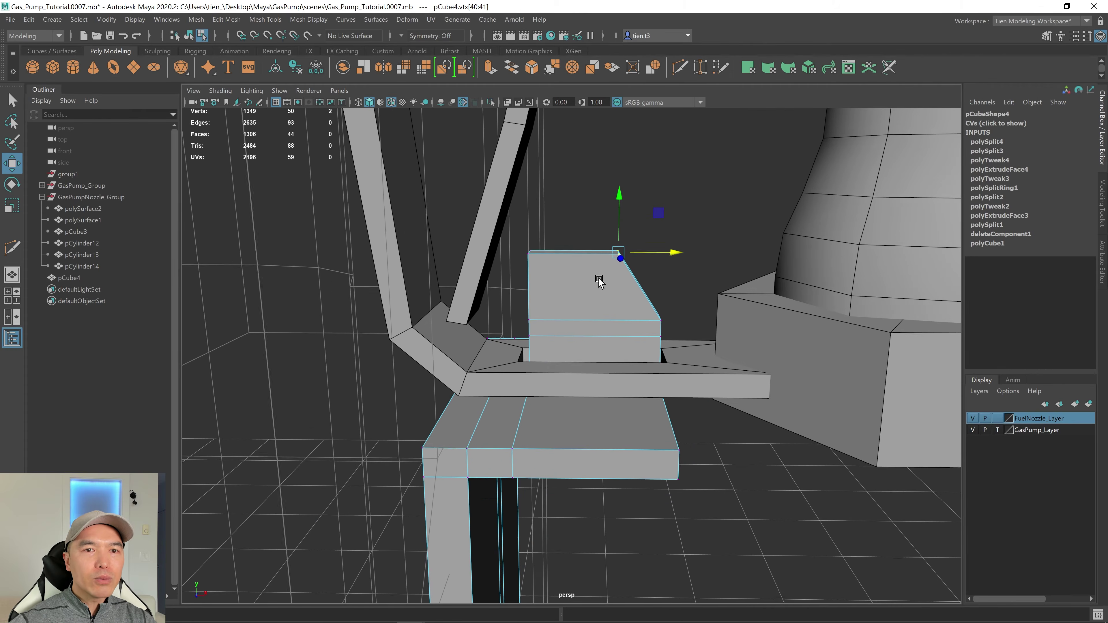
alt+drag(611, 269, 615, 263)
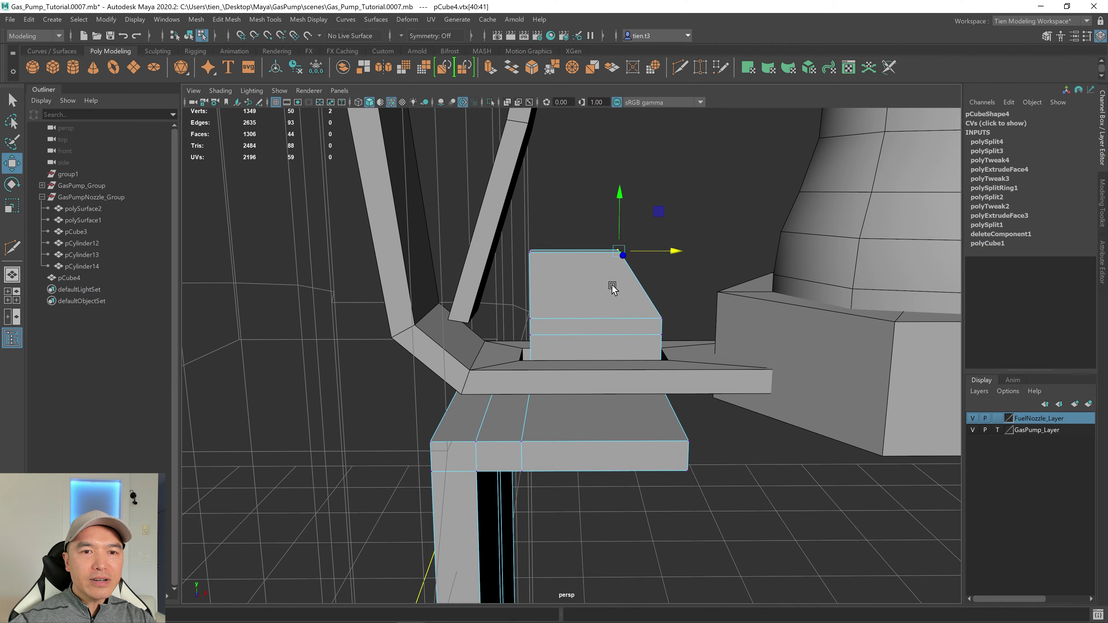
Try to move the lower loop vertices on the tab's pump side outward, and undo the move
right_drag(555, 284, 498, 291)
shift+drag(552, 332, 624, 326)
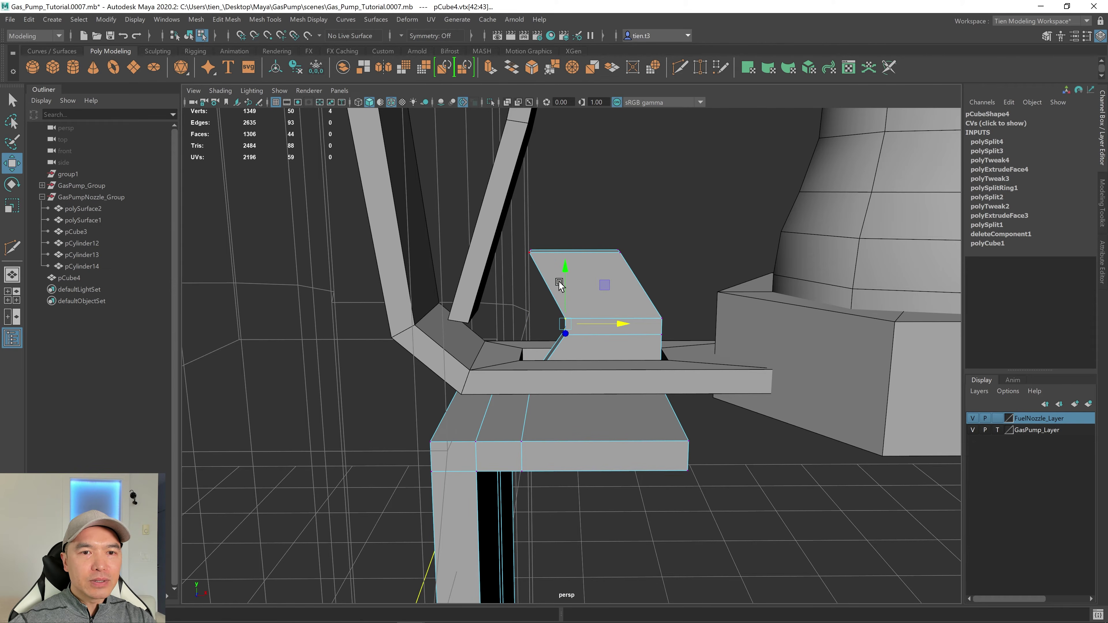
alt+drag(561, 289, 631, 280)
key(ctrl+z)
Cut two more horizontal edge loops around the upper half of the tab with the Multi-Cut tool
key(q)
shift+right_click(648, 201)
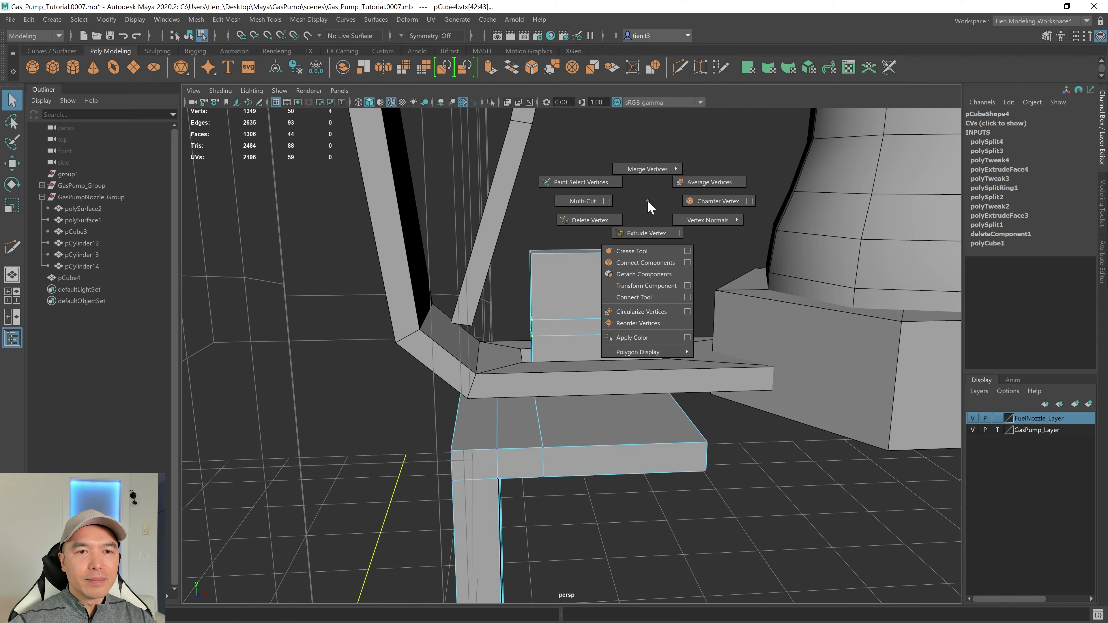
click(581, 201)
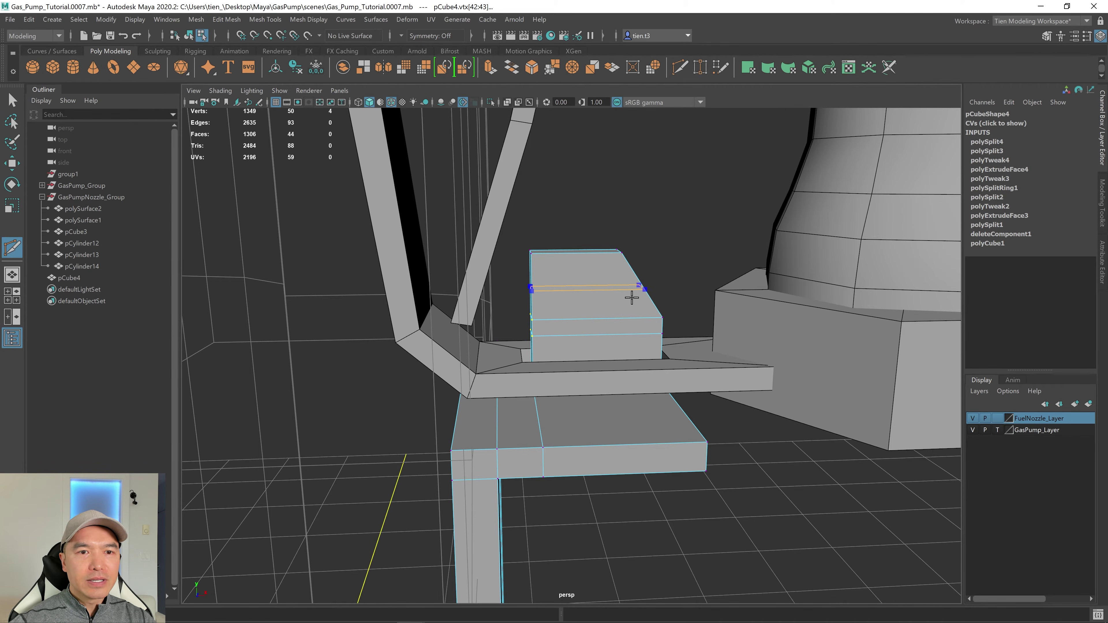
ctrl+click(633, 300)
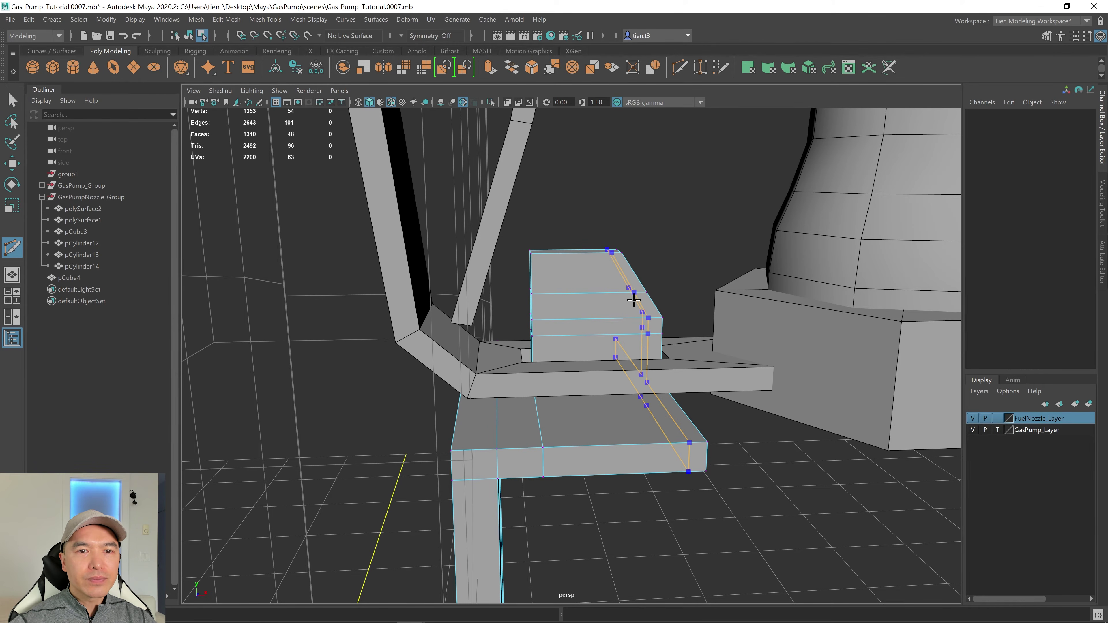
ctrl+click(628, 272)
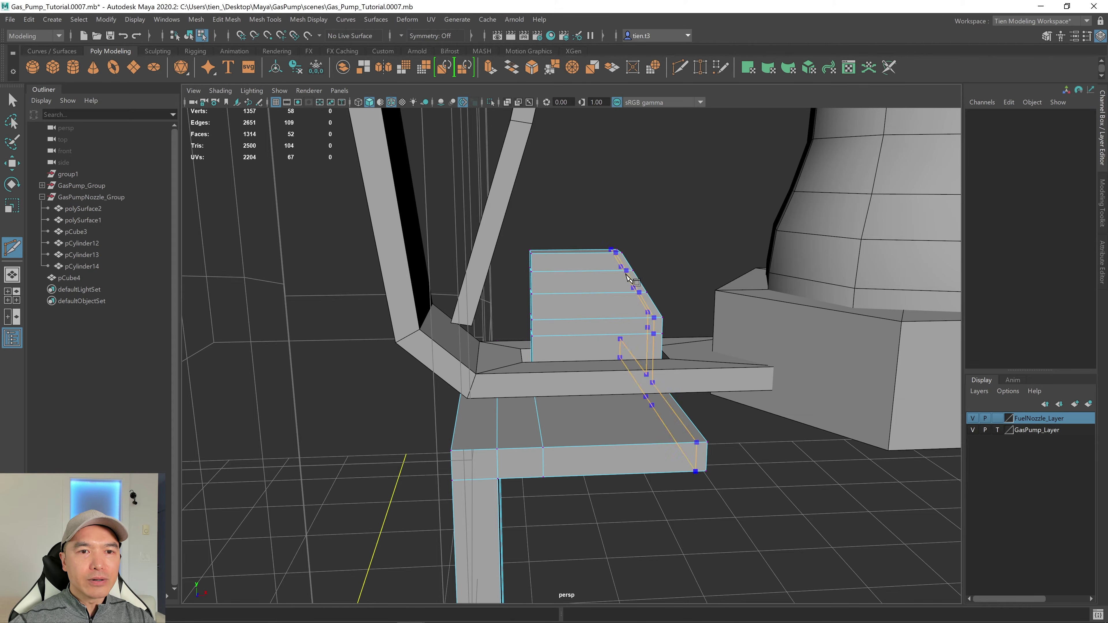
alt+drag(629, 276, 627, 271)
key(q)
Move the tab's loop and corner vertices to shape it into a rounded hook leaning toward the pump
right_drag(610, 193, 552, 197)
drag(549, 337, 624, 317)
key(w)
drag(513, 237, 558, 317)
drag(588, 270, 604, 265)
alt+drag(604, 266, 631, 267)
click(584, 247)
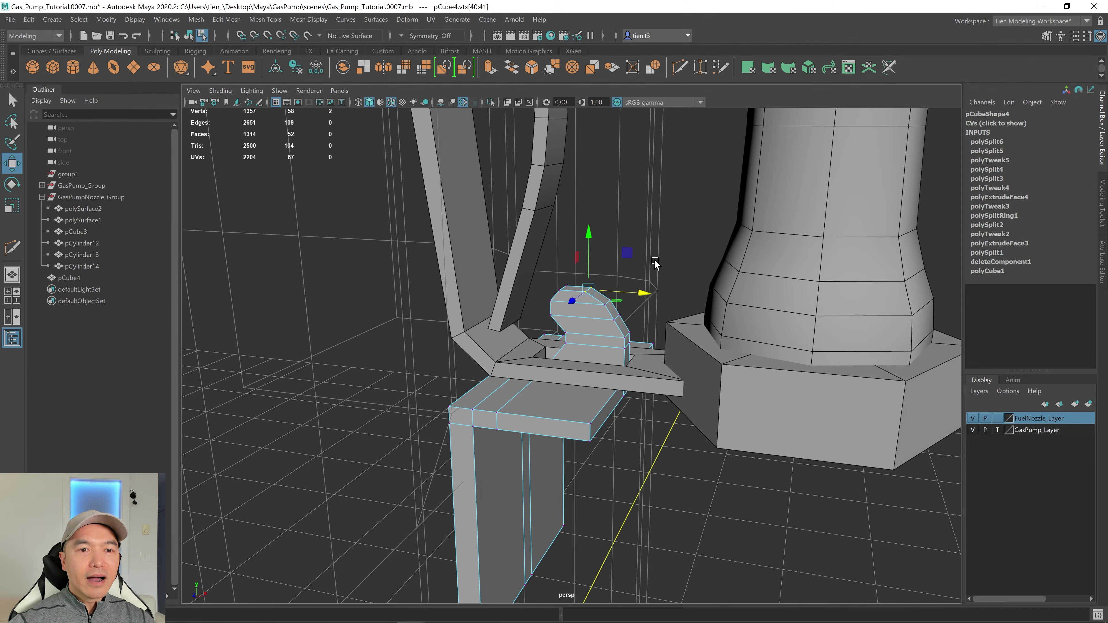
Return the bracket to object mode, set GasPump_Layer to reference display, and deselect the bracket to review the assembly
right_drag(633, 240, 677, 222)
scroll(674, 224, down, 5)
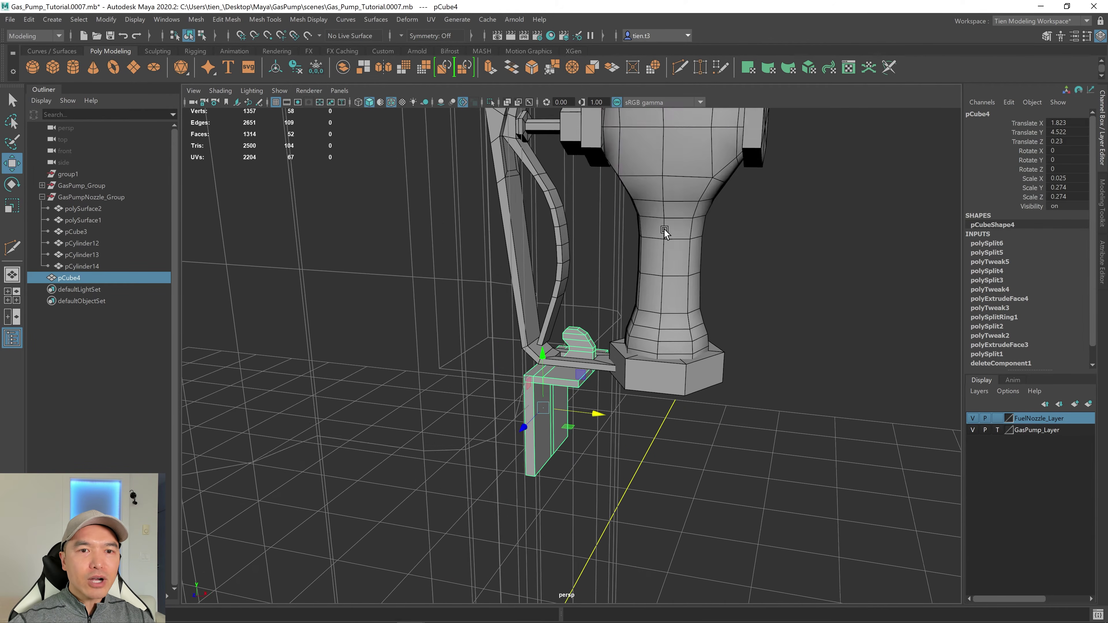
alt+drag(664, 230, 761, 284)
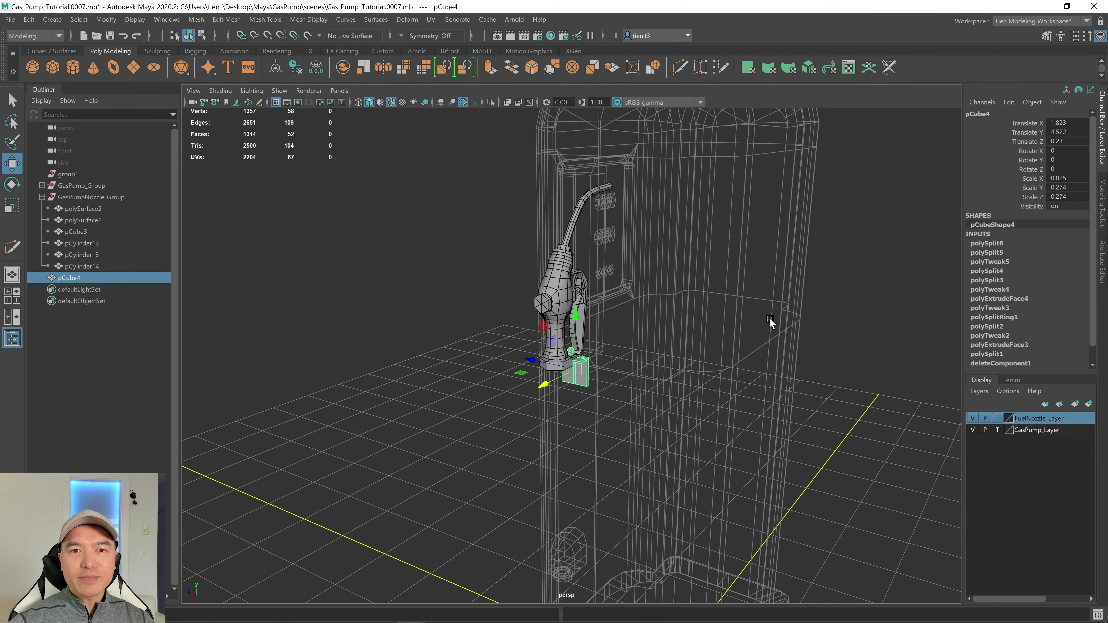
click(997, 430)
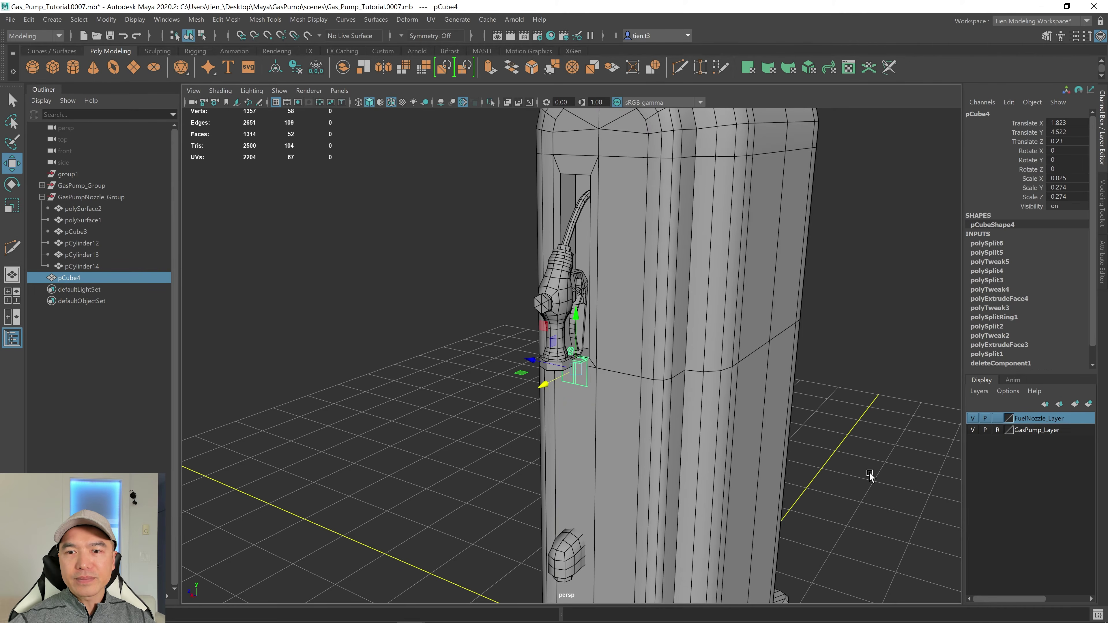
alt+drag(809, 438, 819, 434)
click(827, 411)
scroll(796, 339, up, 2)
alt+middle_drag(796, 339, 835, 412)
alt+drag(835, 412, 861, 399)
scroll(643, 344, up, 2)
alt+drag(642, 344, 684, 342)
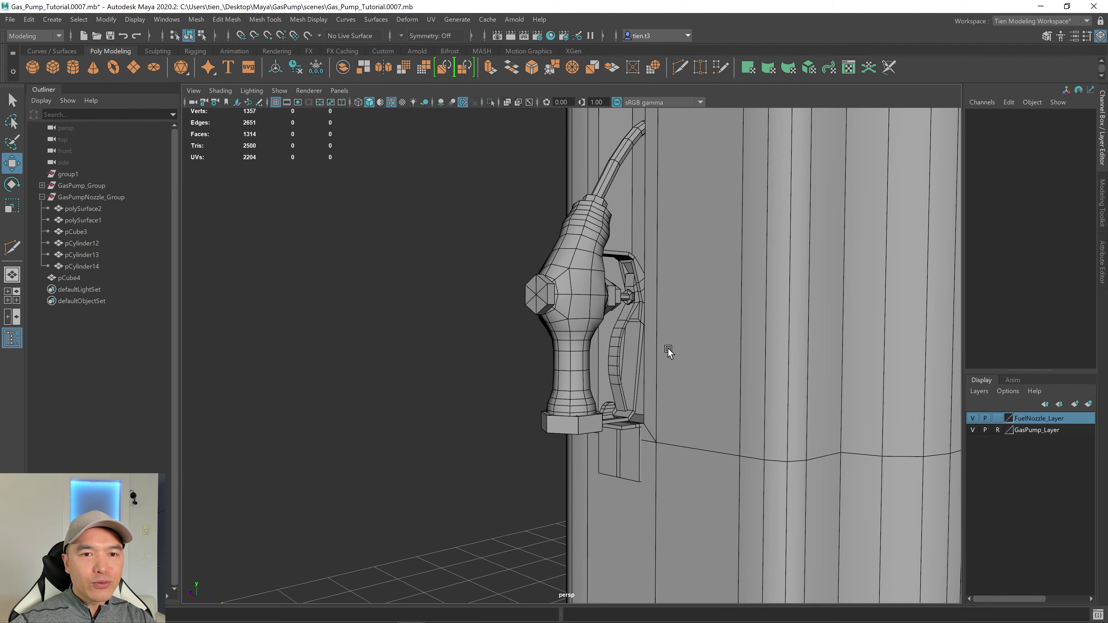
Return GasPump_Layer from reference to normal display and select the pump body
alt+drag(649, 377, 645, 235)
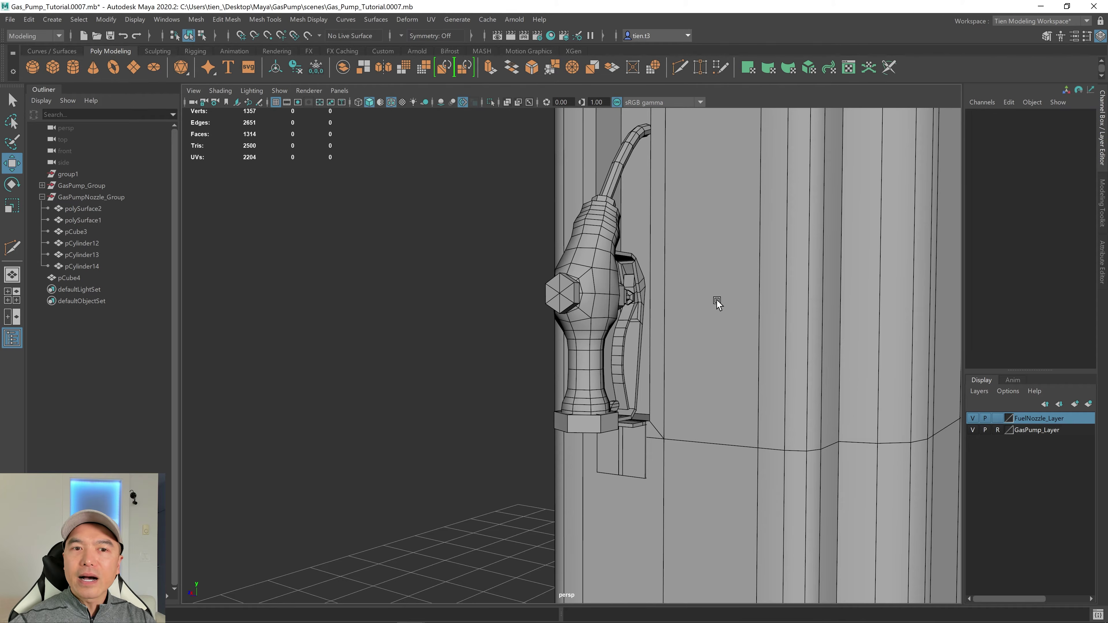
alt+drag(716, 300, 706, 310)
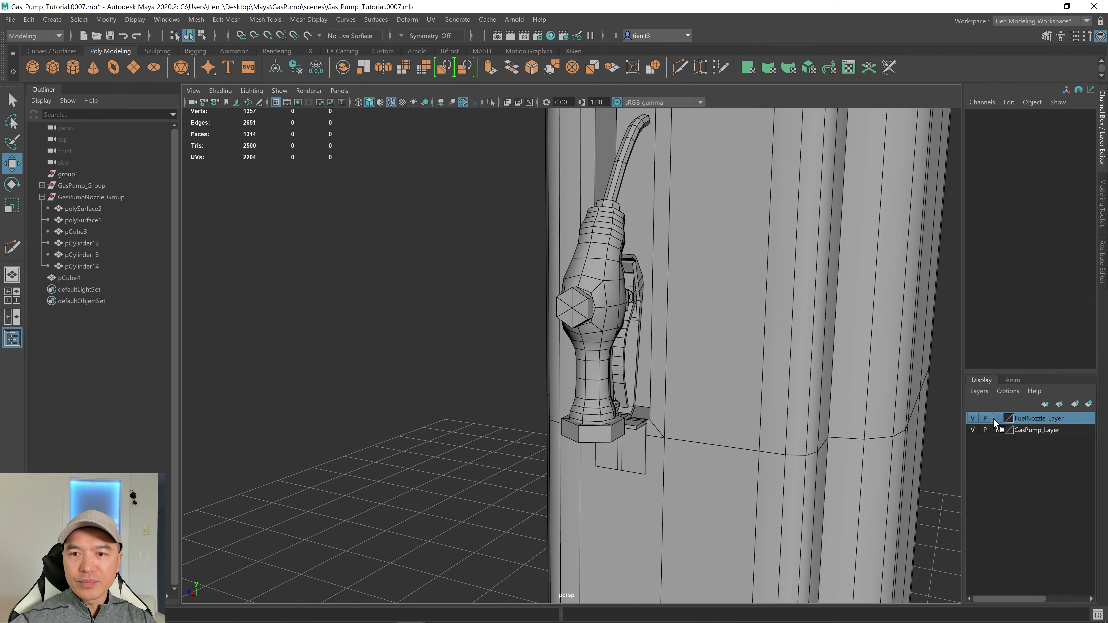
click(997, 429)
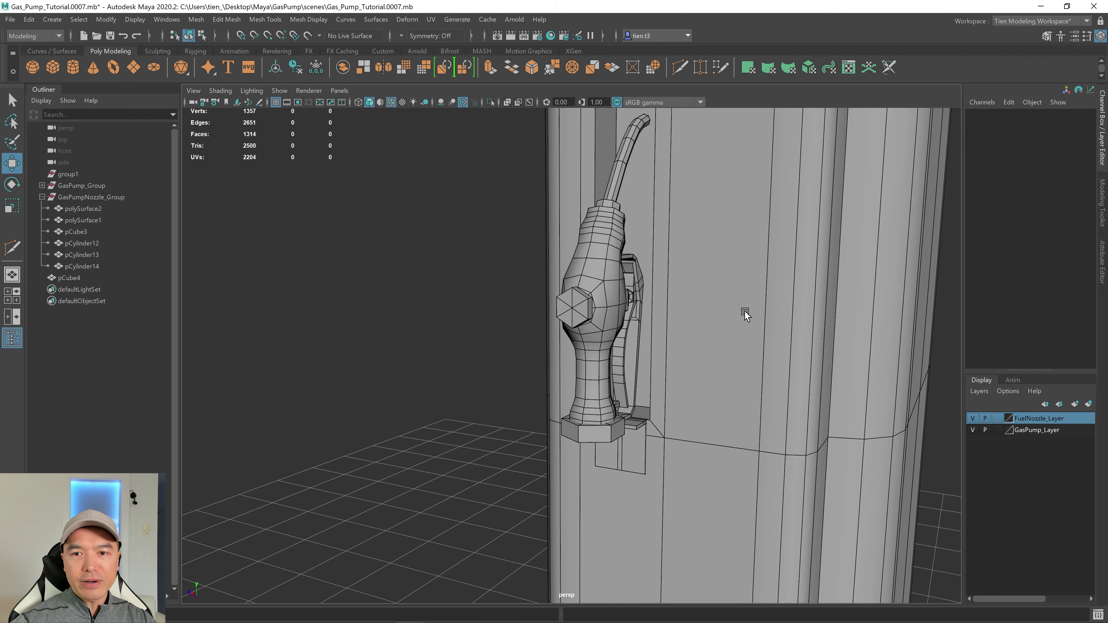
alt+drag(745, 310, 693, 299)
click(752, 311)
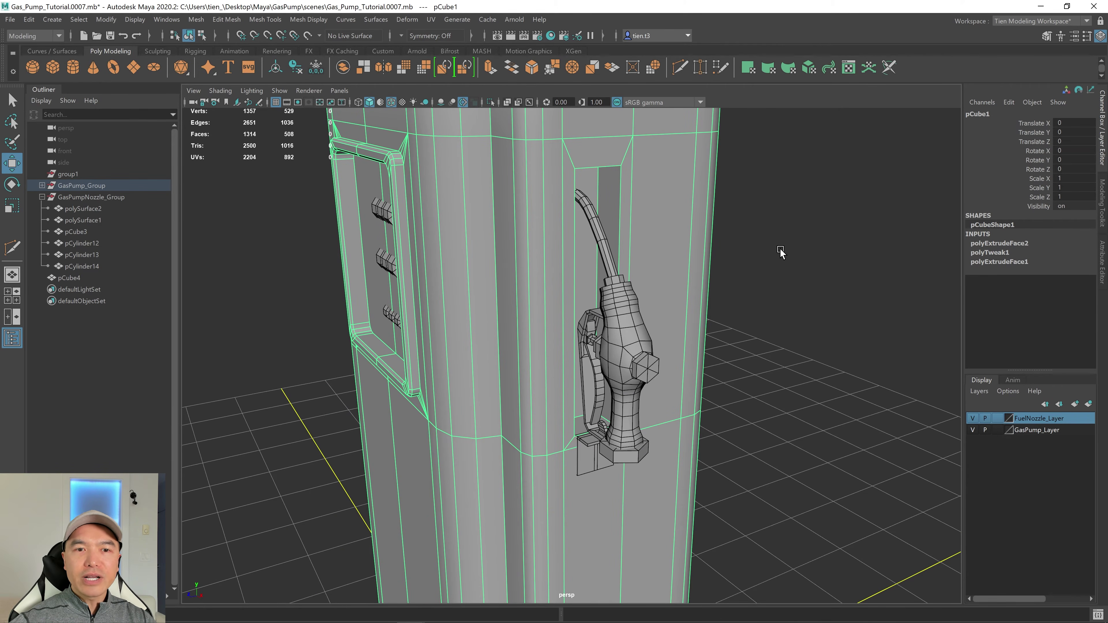
Cut a horizontal edge loop around the pump body through the side recess, just above the nozzle guard, with Multi-Cut
shift+right_drag(780, 249, 692, 249)
click(633, 135)
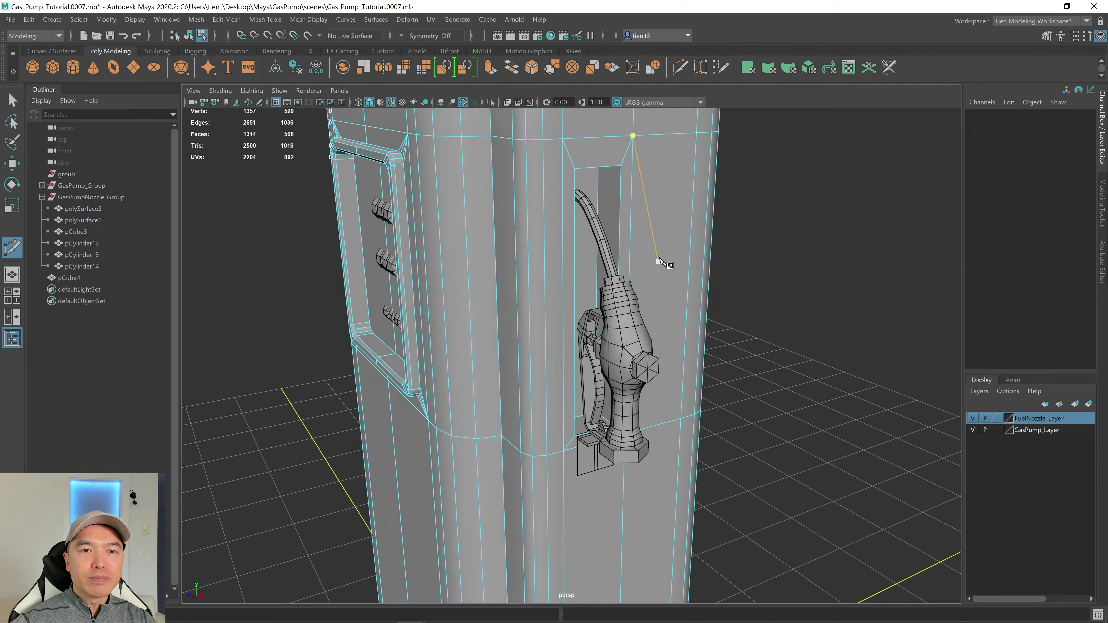
alt+drag(659, 259, 660, 255)
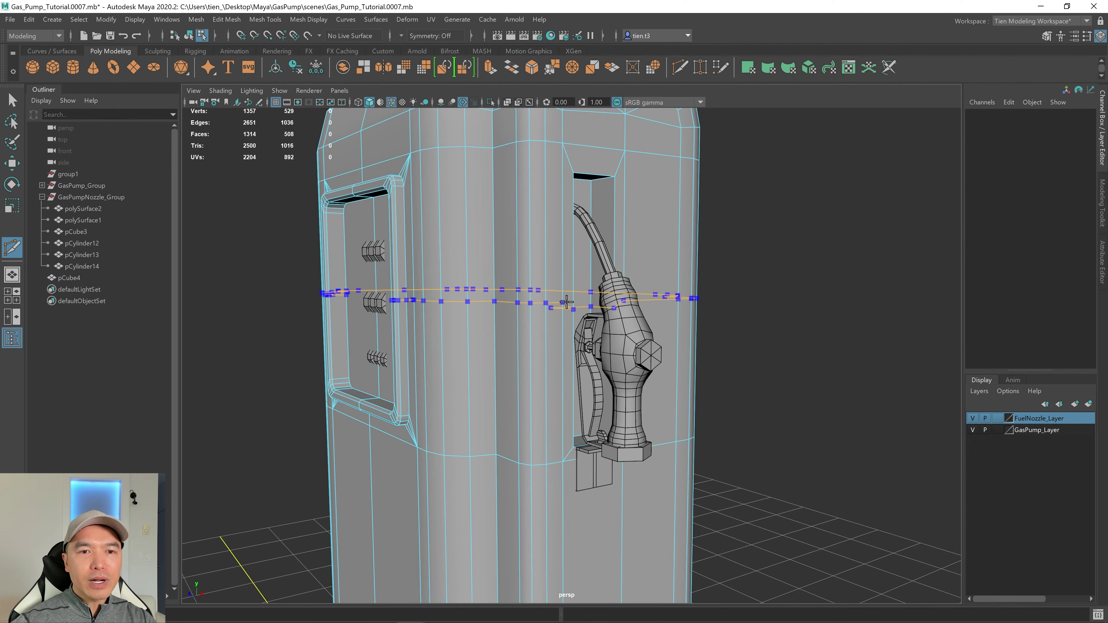
ctrl+click(566, 302)
alt+drag(733, 363, 696, 357)
scroll(694, 363, up, 3)
key(q)
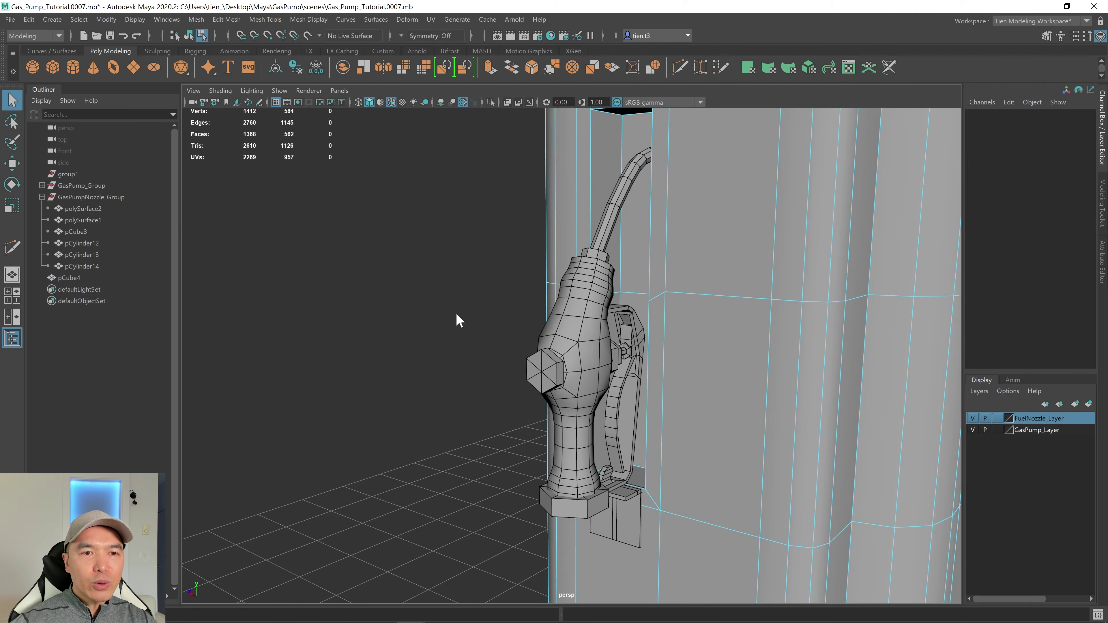
With X-ray shading on, move the bottom rear edge of the side recess outward so its lower back wall slopes
right_drag(455, 303, 464, 246)
alt+middle_drag(663, 359, 638, 302)
scroll(639, 301, up, 1)
alt+right_drag(638, 302, 639, 365)
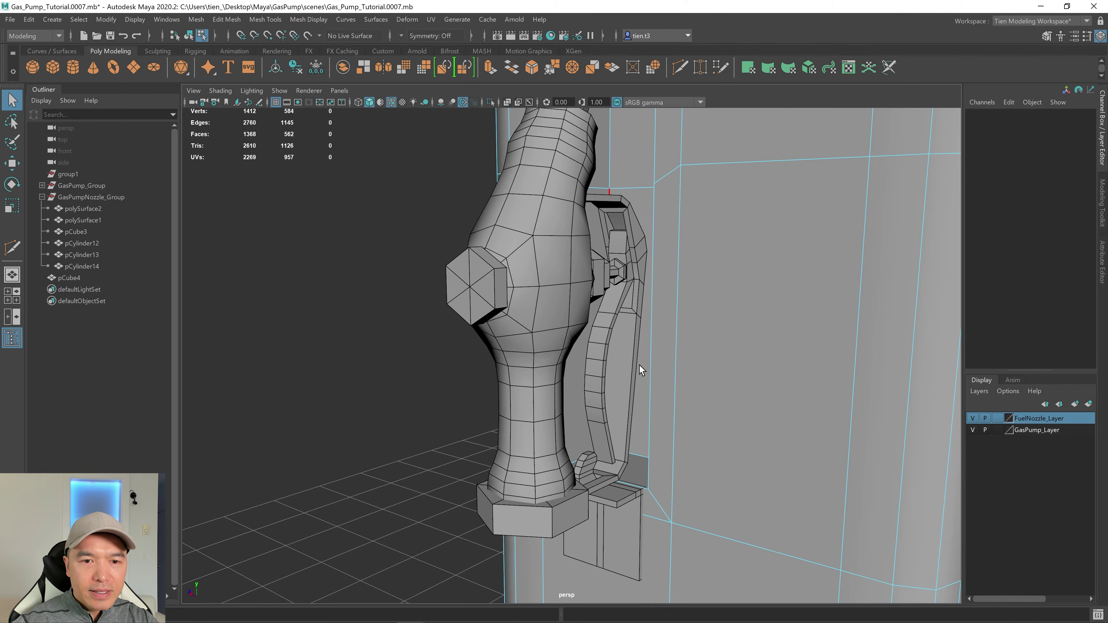
click(635, 454)
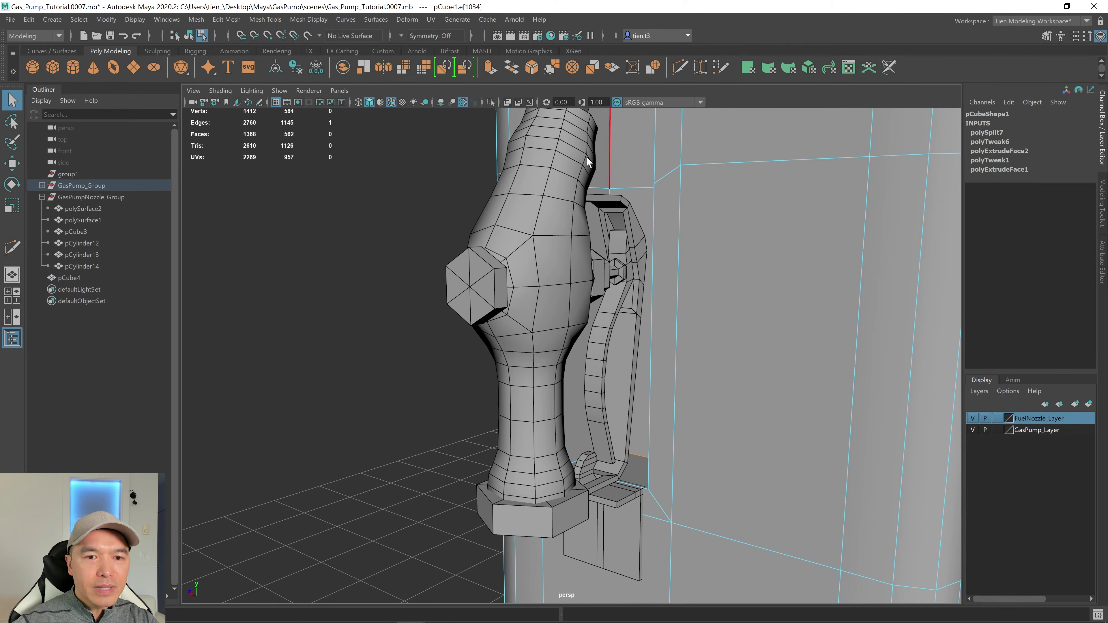
click(505, 101)
mouse_move(698, 348)
alt+middle_down()
mouse_move(685, 295)
mouse_move(606, 294)
alt+middle_up()
scroll(684, 296, up, 3)
key(w)
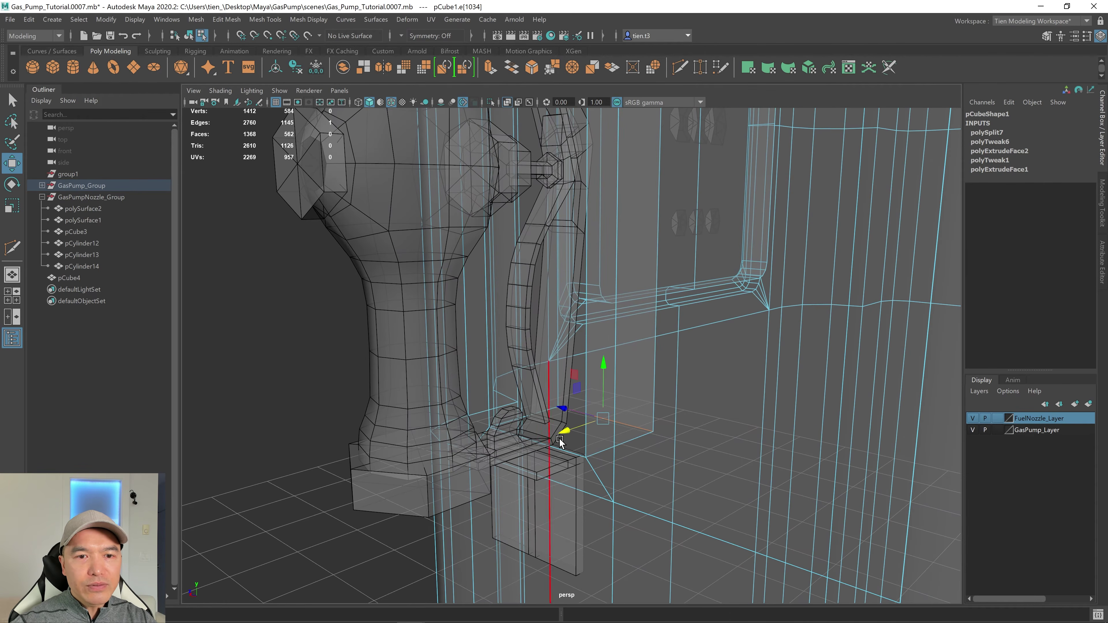
drag(567, 434, 647, 422)
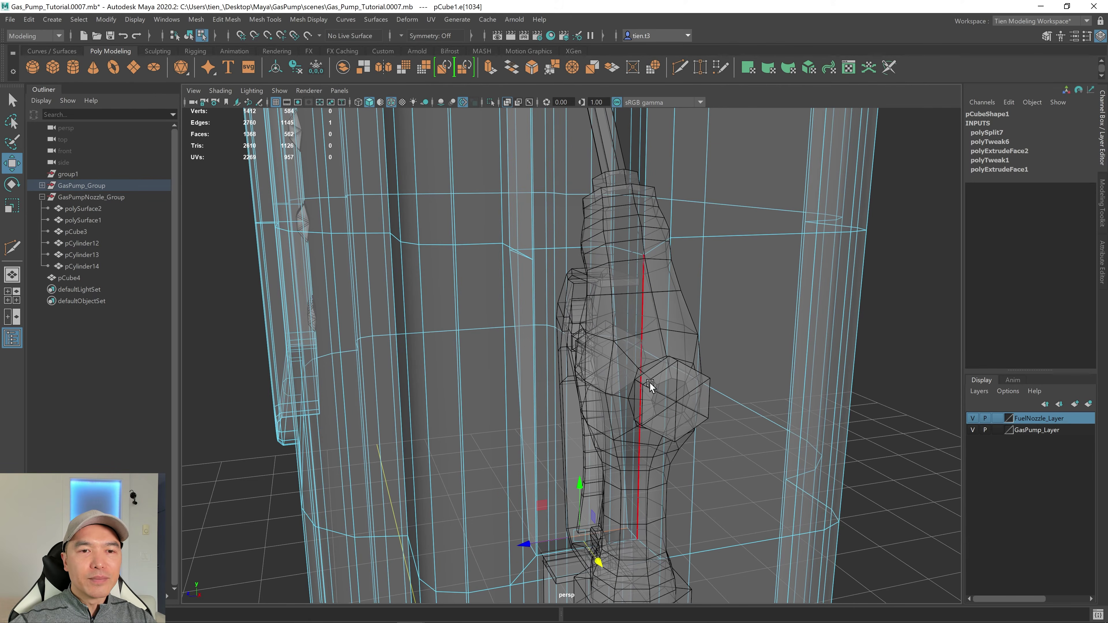
alt+drag(706, 359, 660, 354)
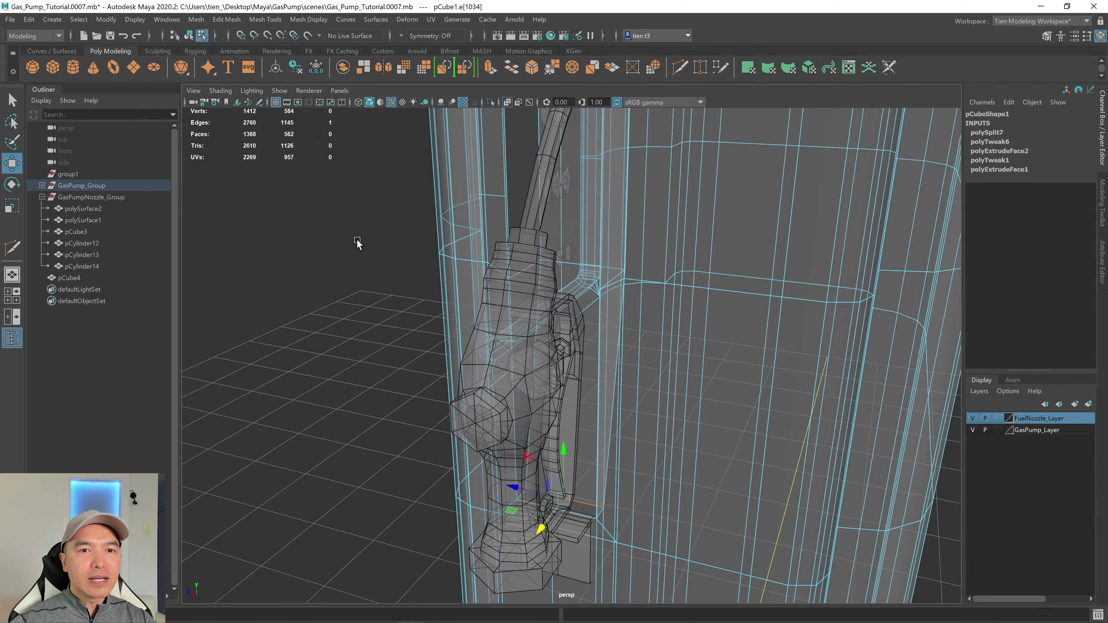
Select the upper back face of the side recess, check it against the nozzle spout, and turn off X-ray shading
right_drag(356, 240, 364, 275)
alt+drag(364, 275, 480, 322)
click(556, 230)
alt+drag(661, 358, 548, 185)
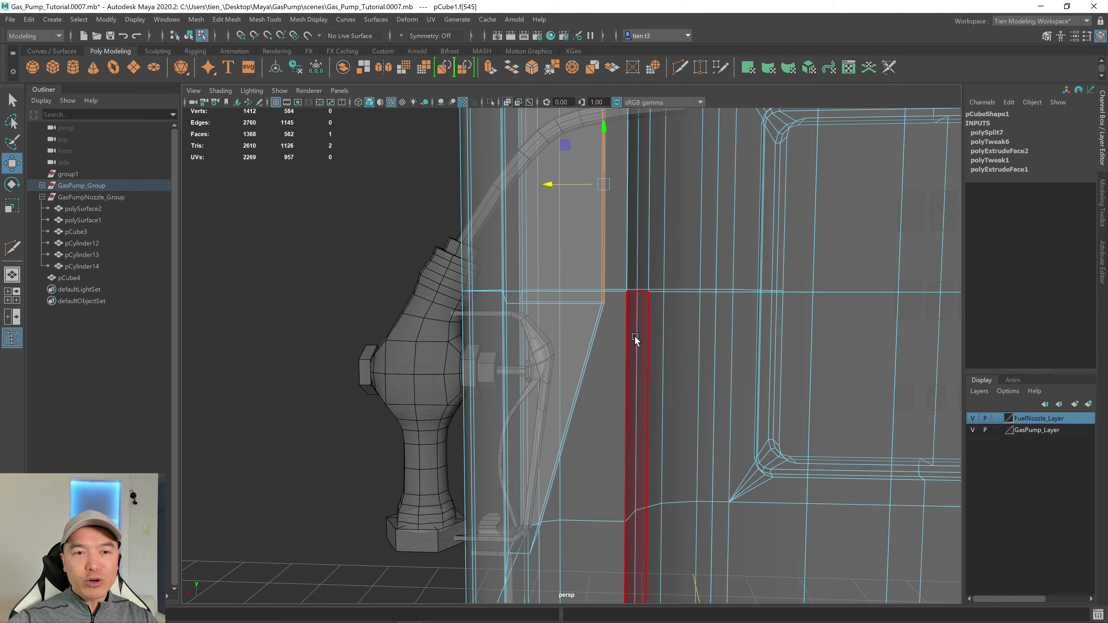
alt+drag(592, 322, 612, 322)
alt+right_drag(612, 322, 602, 320)
scroll(602, 321, down, 3)
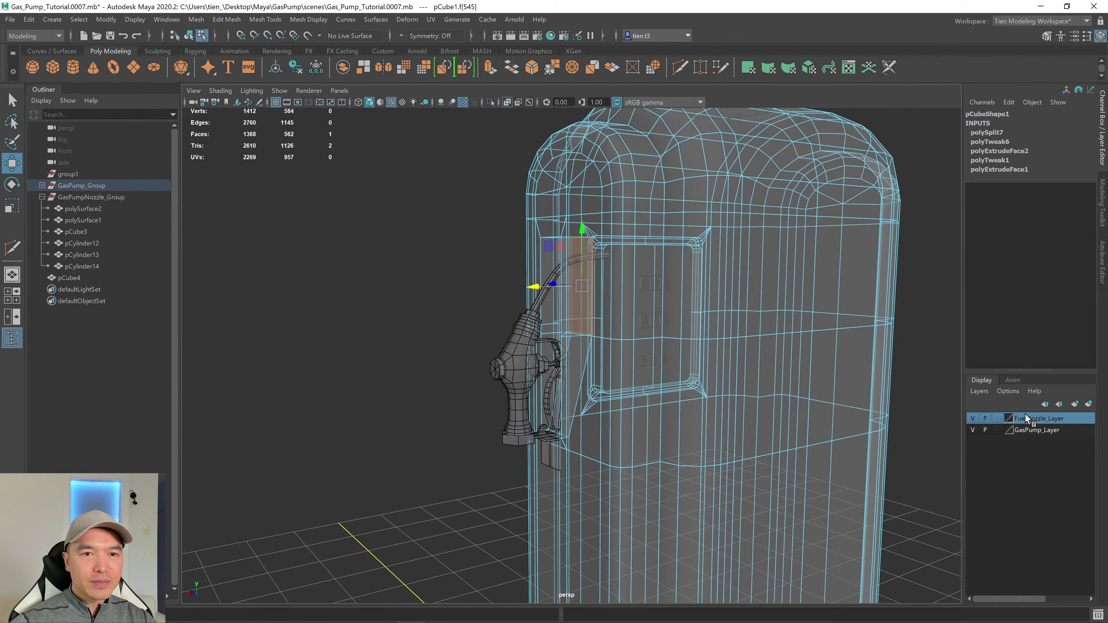
click(507, 103)
Extrude the recess's upper back face with an offset of 0.088 to create an inset face behind the spout
mouse_move(511, 245)
alt+mouse_down()
mouse_move(588, 283)
mouse_move(574, 250)
alt+mouse_up()
scroll(590, 280, up, 4)
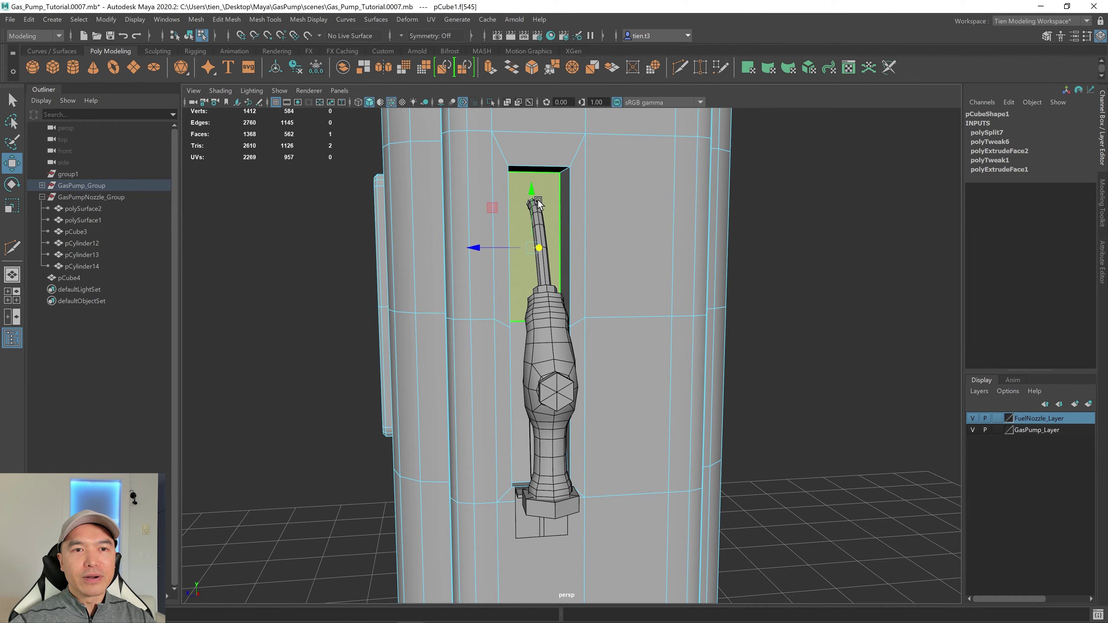
alt+drag(538, 201, 593, 237)
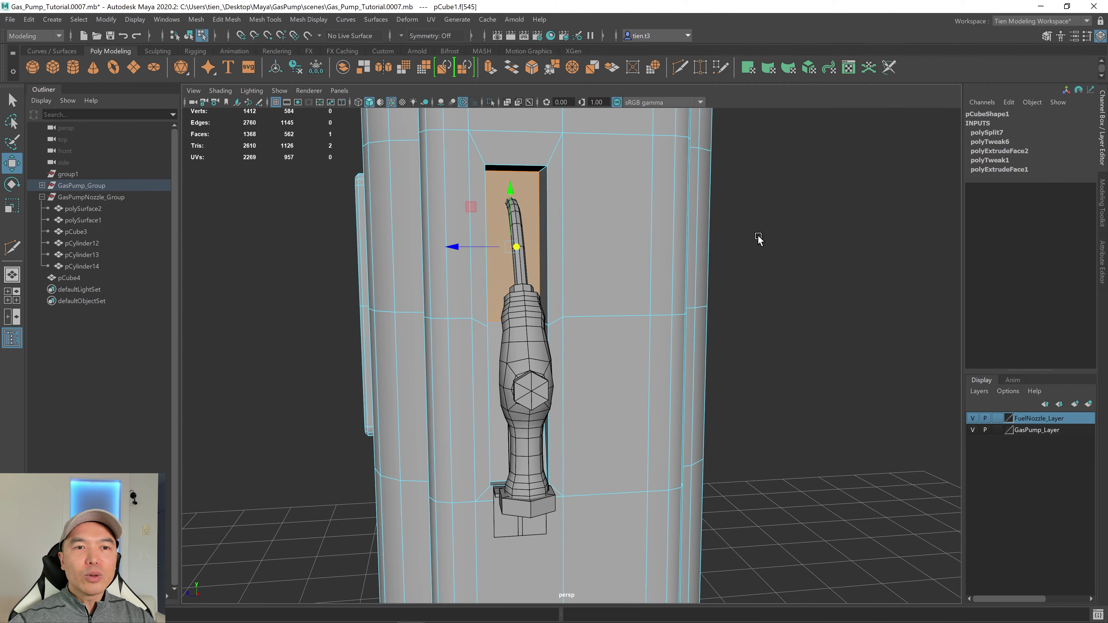
shift+right_drag(778, 228, 772, 258)
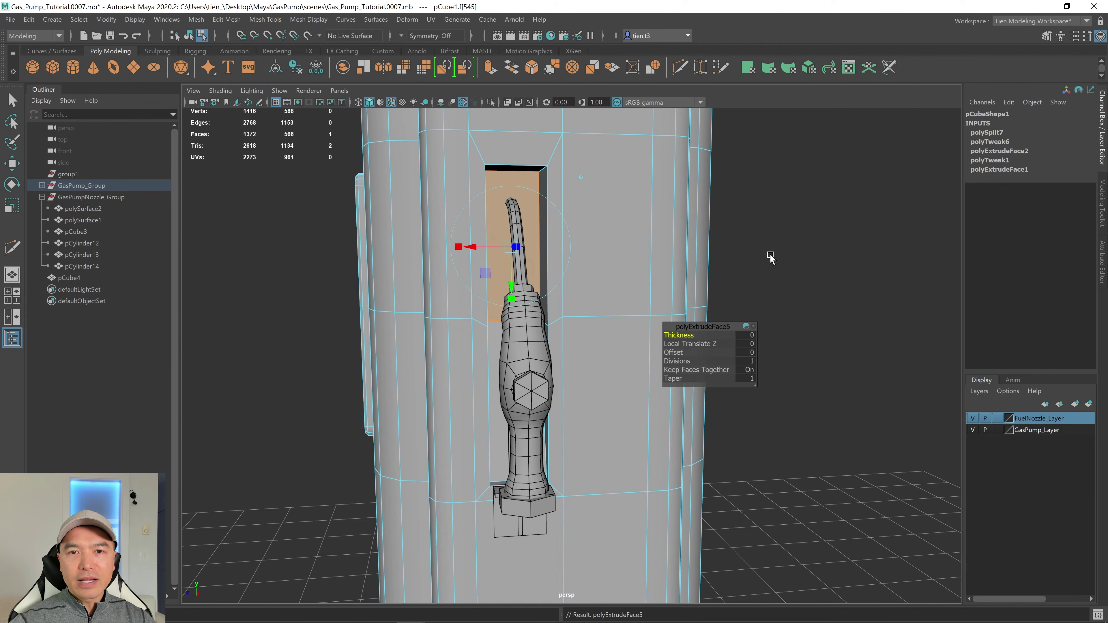
drag(678, 353, 678, 354)
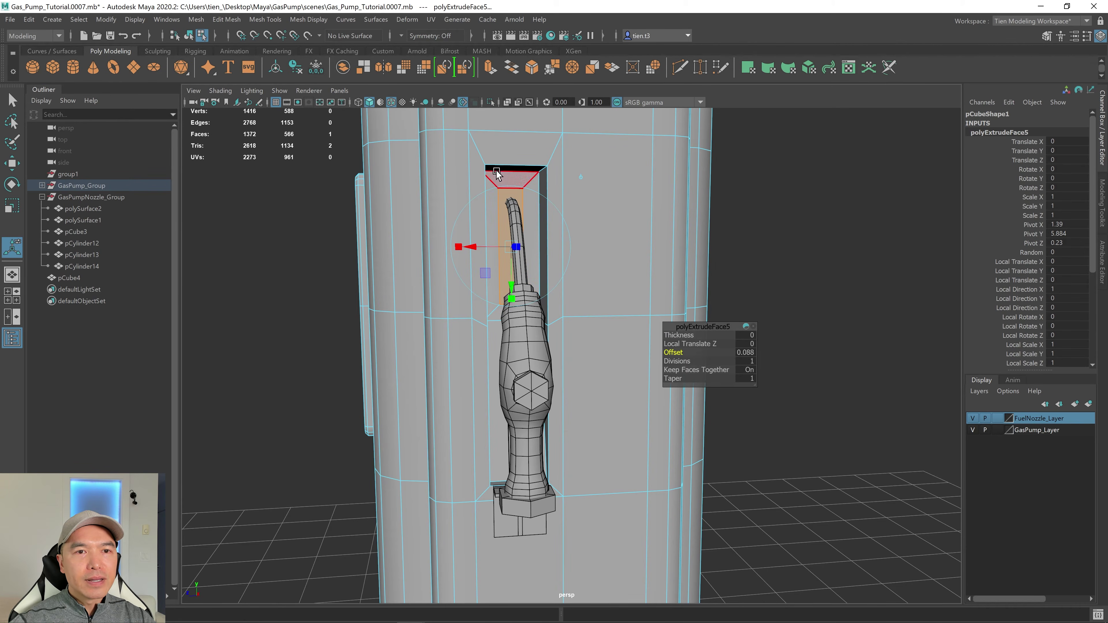
Circularize the inset face with a radial offset of -0.18 and 3 added divisions
alt+drag(611, 288, 580, 325)
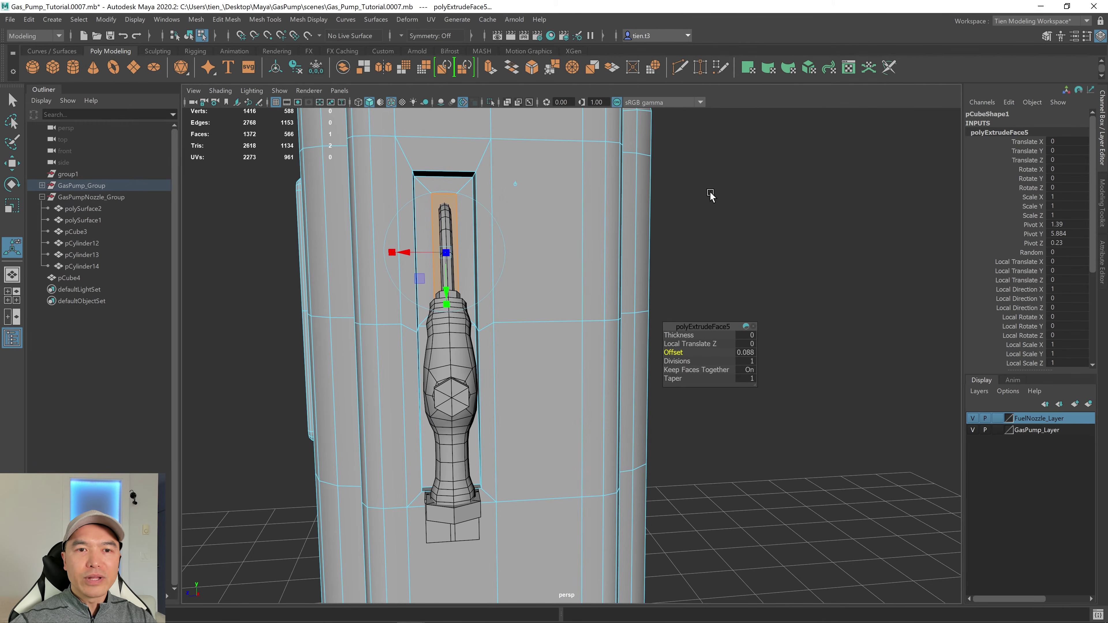
shift+right_drag(710, 196, 703, 280)
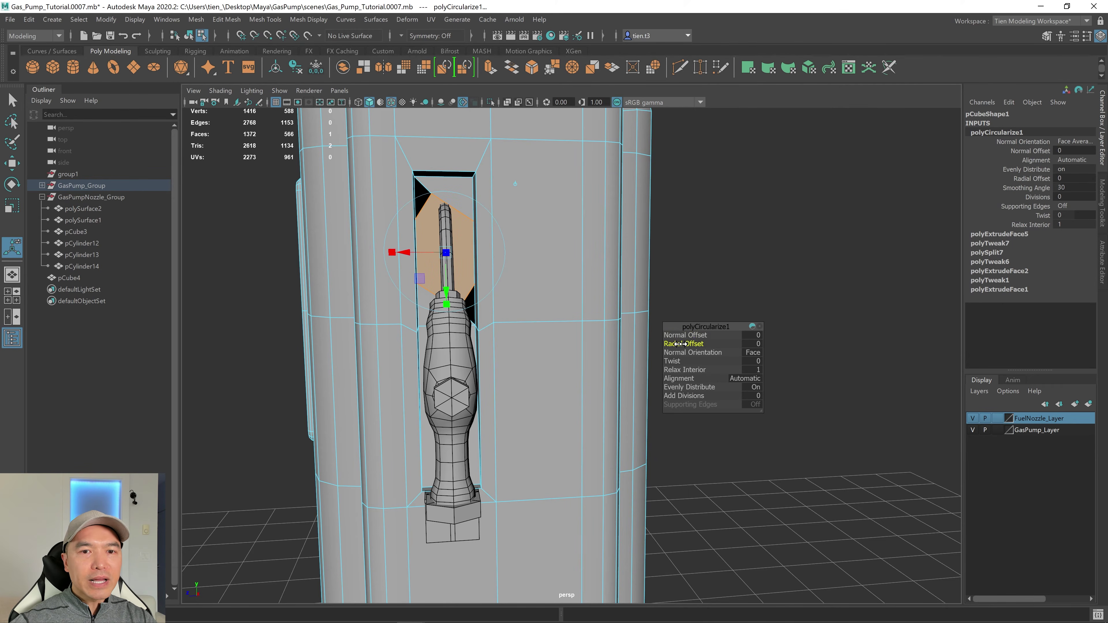
drag(680, 344, 628, 346)
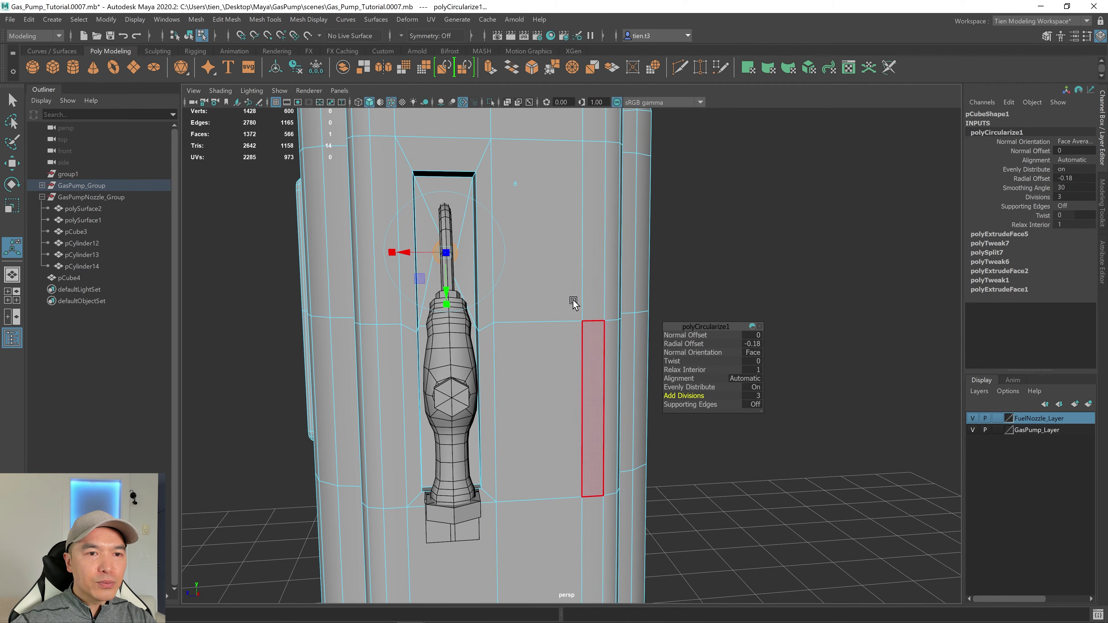
scroll(548, 249, up, 3)
alt+middle_drag(546, 248, 593, 269)
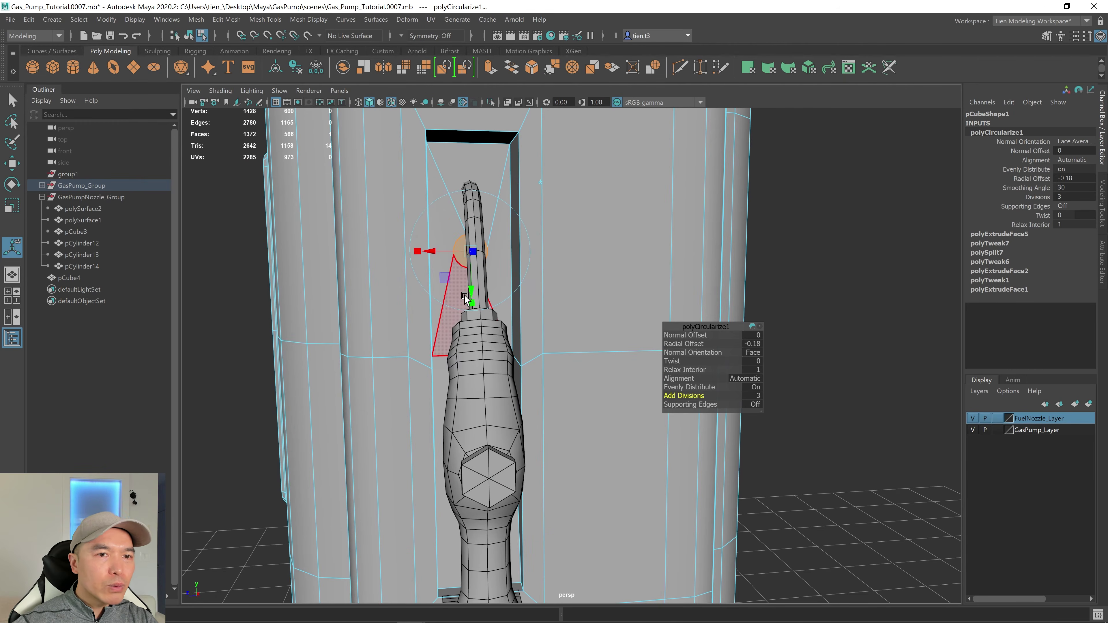
Move the circular face up behind the nozzle spout's tip and set its radial offset to -0.194
drag(471, 290, 542, 280)
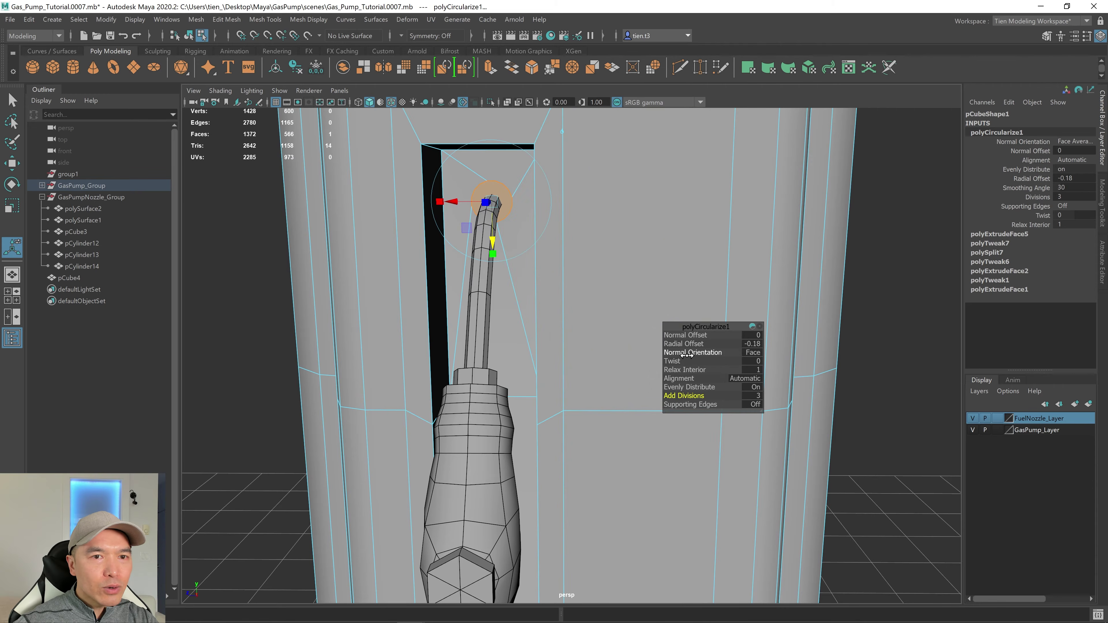
drag(675, 343, 671, 344)
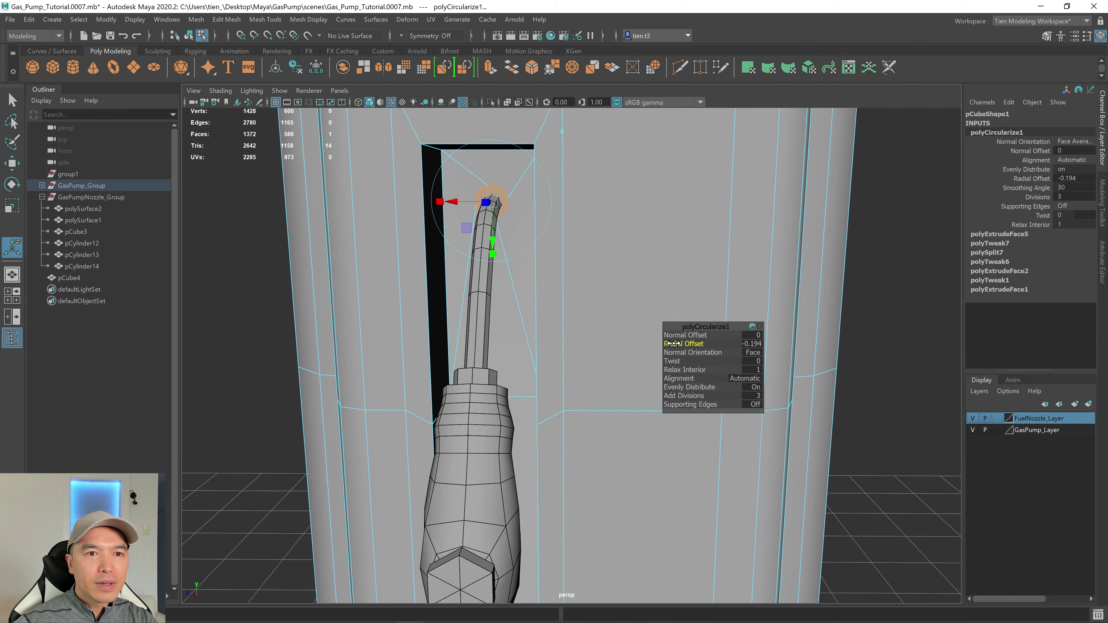
mouse_move(560, 350)
alt+mouse_down()
mouse_move(571, 352)
mouse_move(546, 354)
alt+mouse_up()
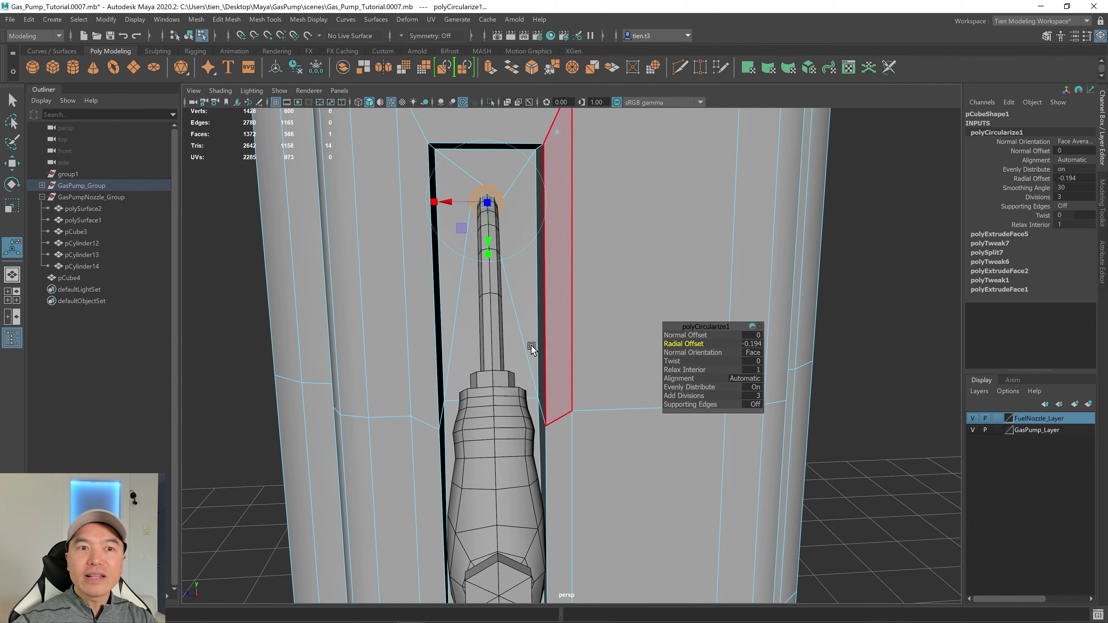
Extrude the circular face into the pump with a Local Translate Z of -0.054 to form the spout hole
shift+right_drag(612, 224, 609, 256)
alt+drag(596, 254, 545, 190)
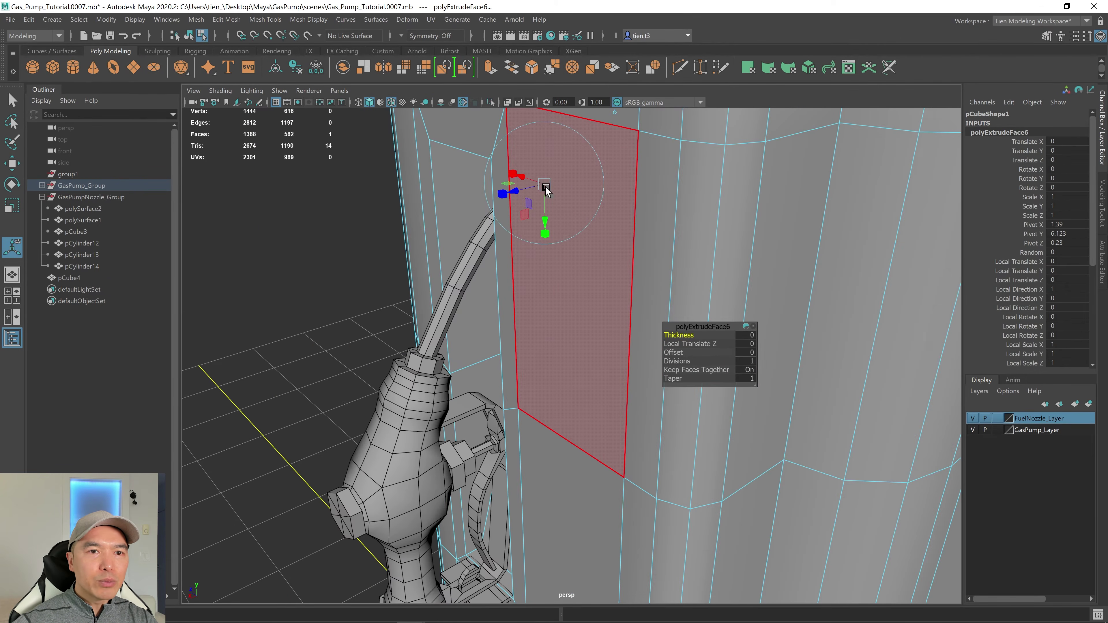
click(507, 102)
mouse_move(584, 223)
alt+mouse_down()
mouse_move(549, 231)
mouse_move(512, 210)
mouse_move(569, 218)
mouse_move(554, 213)
alt+mouse_up()
click(508, 101)
Examine the nozzle, the spout hole and the overall pump from the side and the front
scroll(555, 214, down, 10)
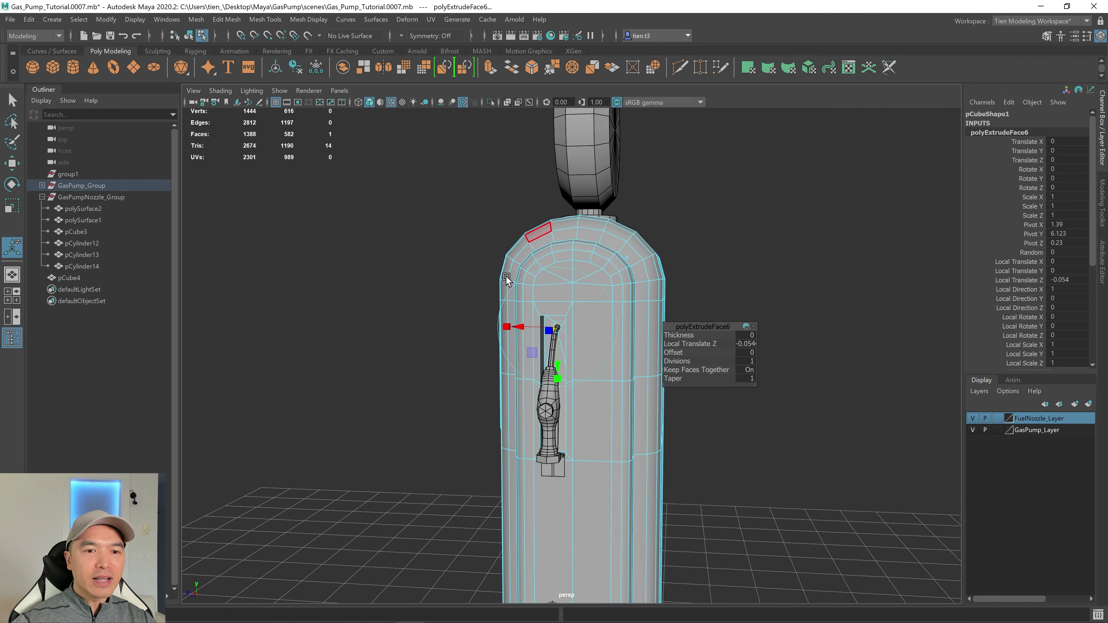
alt+drag(507, 279, 513, 283)
alt+middle_drag(512, 282, 521, 244)
alt+drag(521, 243, 531, 245)
scroll(563, 262, up, 8)
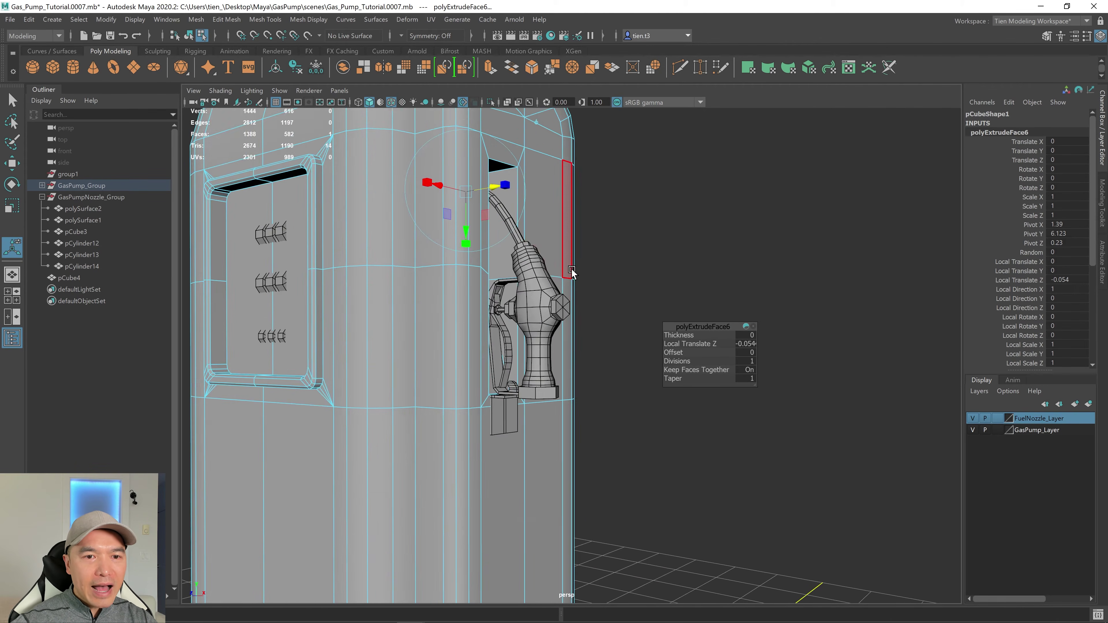
alt+middle_drag(574, 272, 480, 194)
alt+drag(480, 193, 463, 195)
alt+drag(366, 253, 484, 229)
scroll(487, 288, down, 3)
scroll(491, 245, down, 5)
scroll(484, 229, down, 5)
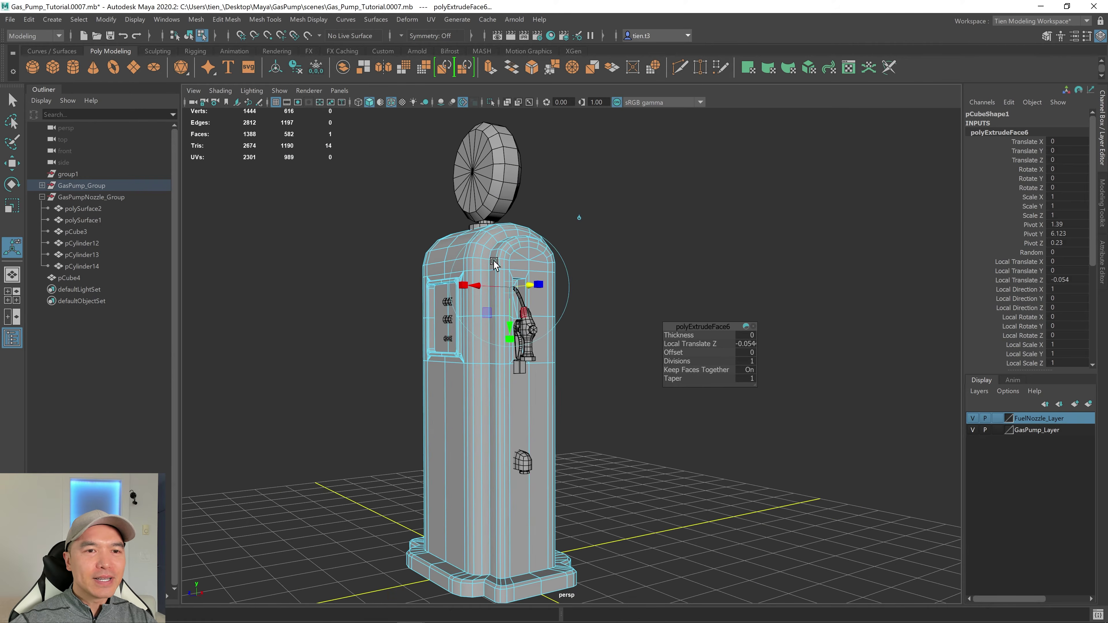
Return the pump body to object mode and clear the selection
key(q)
right_drag(510, 242, 586, 220)
alt+drag(586, 221, 591, 284)
click(576, 251)
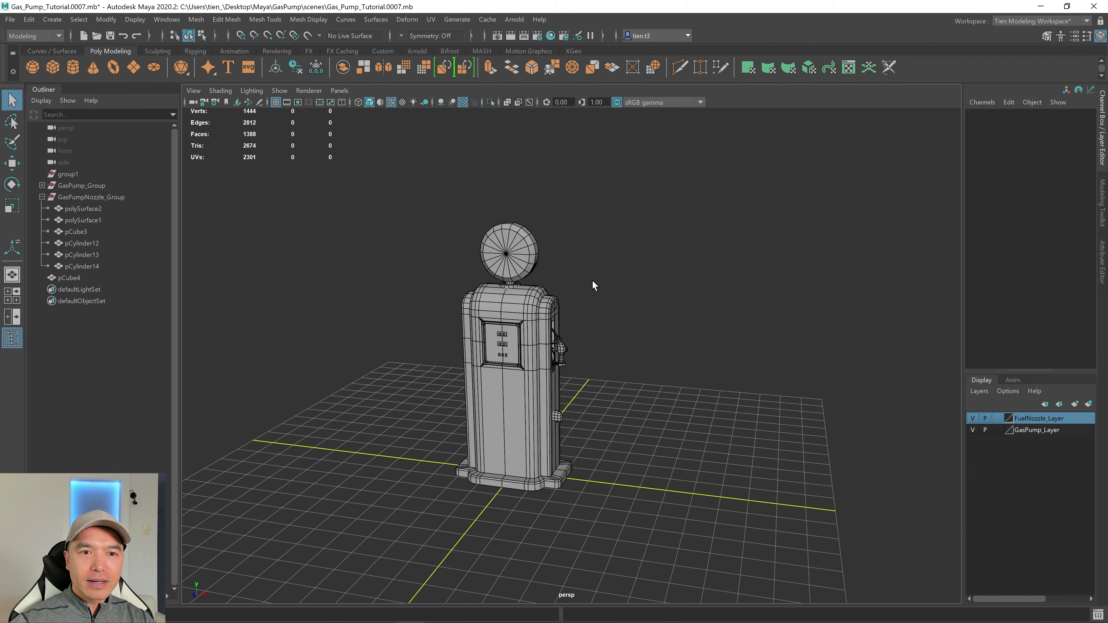
Move the small domed fitting on the pump's side up beneath the nozzle bracket, to about Y 1.701 and Z -0.492
alt+right_drag(593, 281, 650, 302)
alt+middle_drag(650, 302, 517, 224)
alt+right_drag(517, 224, 551, 252)
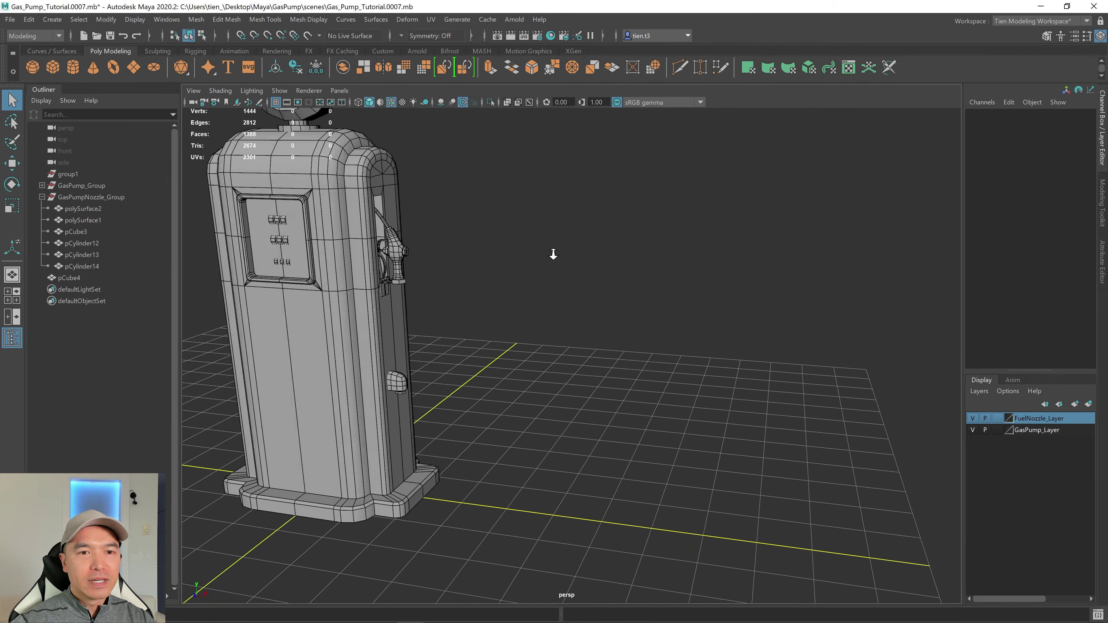
alt+drag(552, 252, 446, 246)
click(418, 354)
key(w)
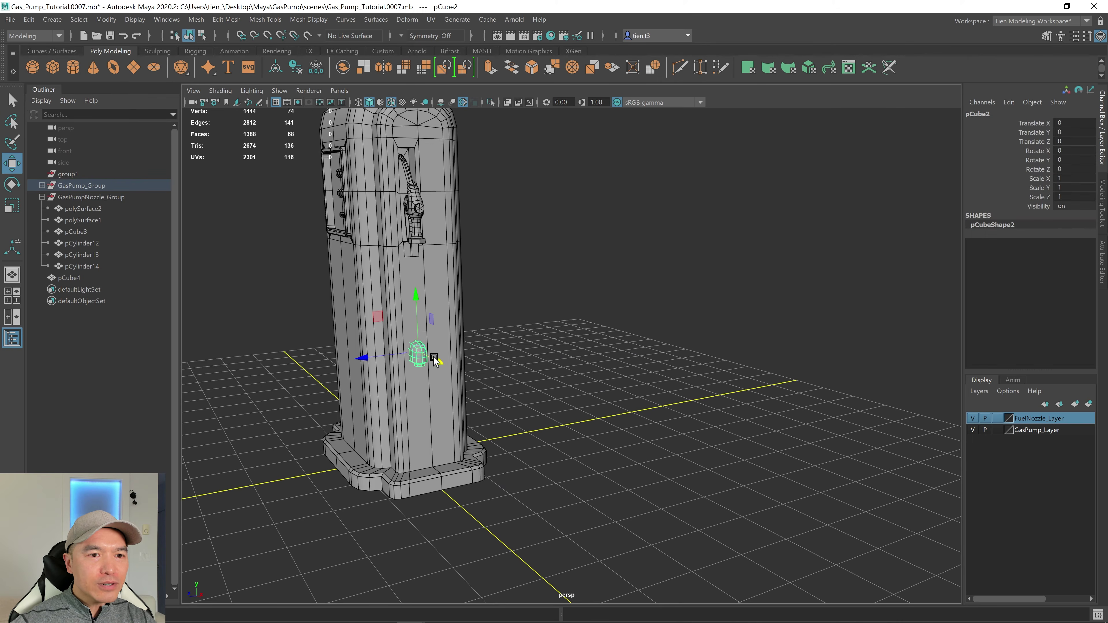
drag(395, 314, 401, 221)
Scale the domed fitting uniformly to about 1.189 and shift it outward from the pump to about X 0.027
key(f)
alt+drag(459, 273, 428, 294)
alt+right_drag(480, 296, 493, 321)
alt+drag(493, 321, 480, 328)
key(r)
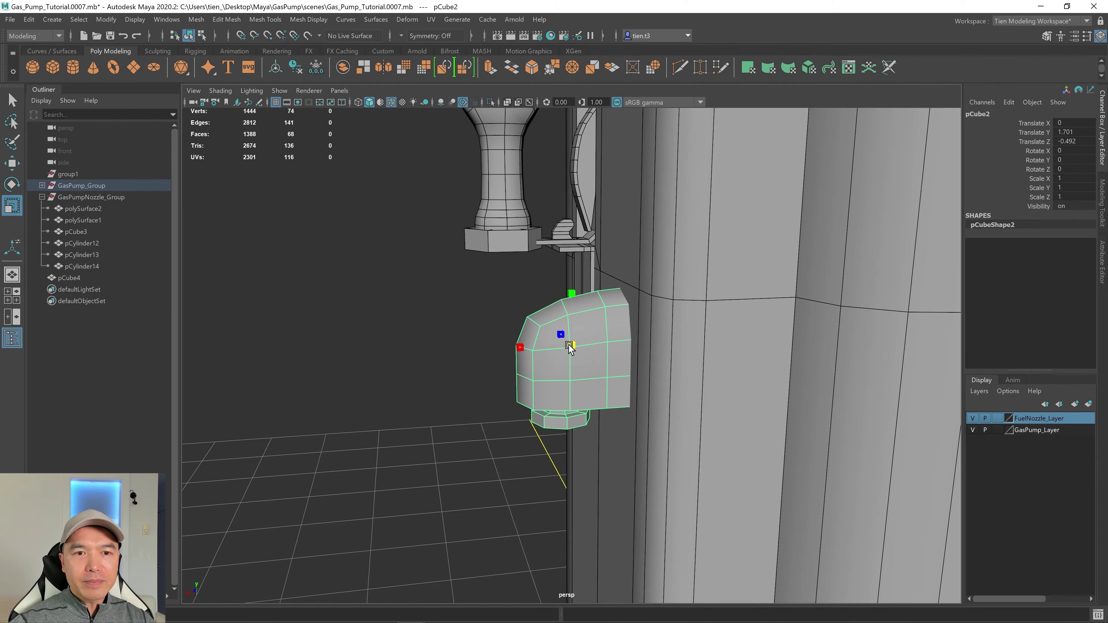
drag(570, 346, 588, 332)
key(w)
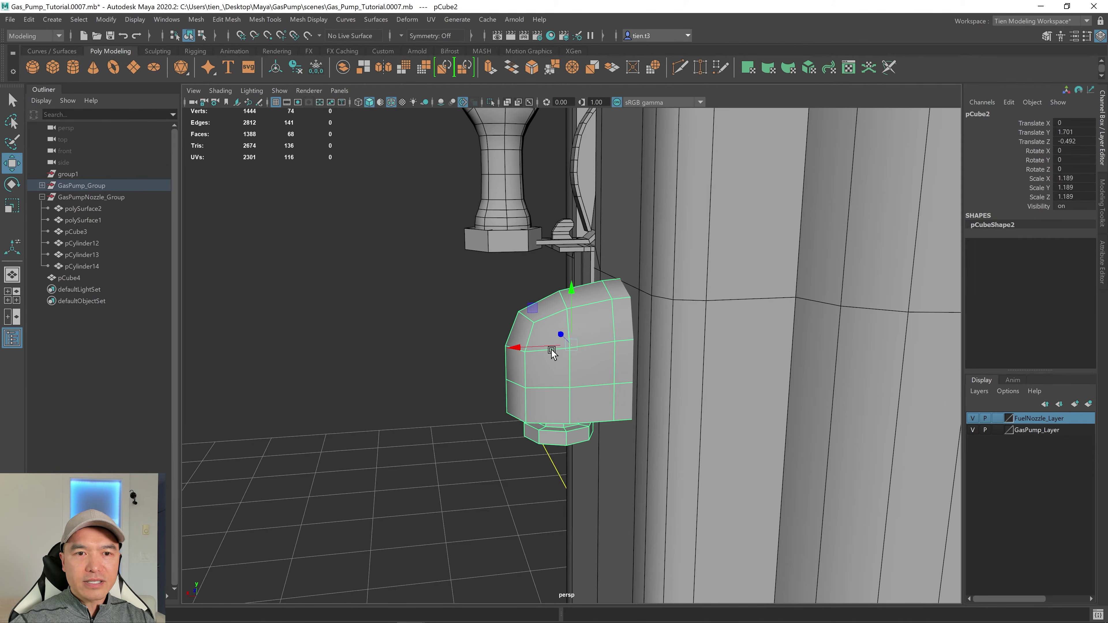
drag(521, 348, 513, 351)
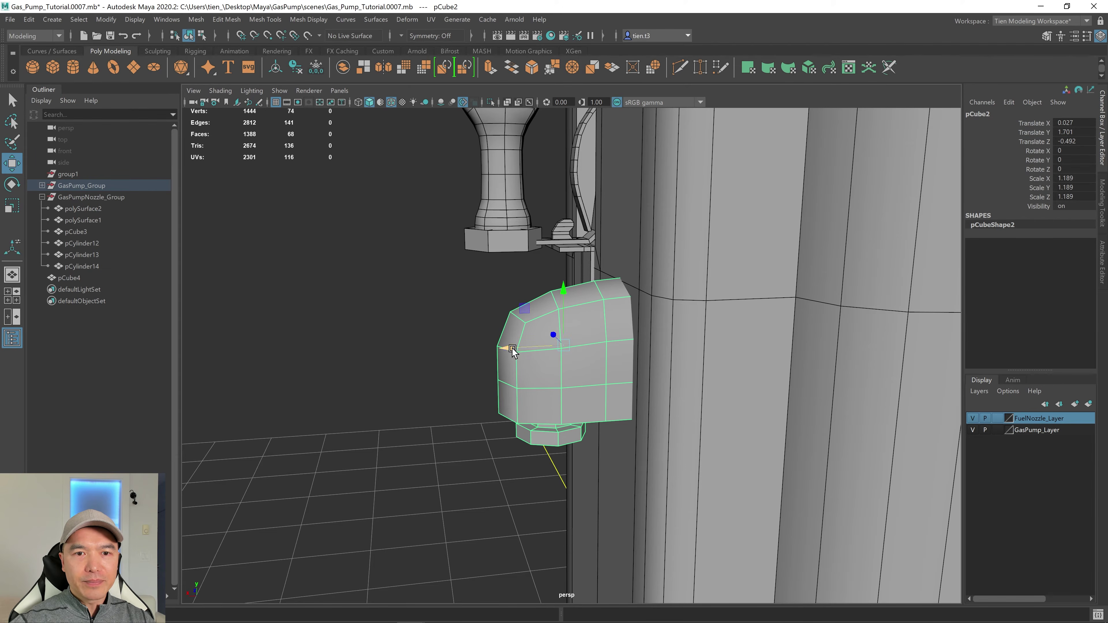
Lower the domed fitting beneath the nozzle to about Y 1.604 and Z -0.474, and clear the selection
drag(565, 295, 597, 356)
scroll(529, 371, down, 3)
scroll(592, 400, down, 3)
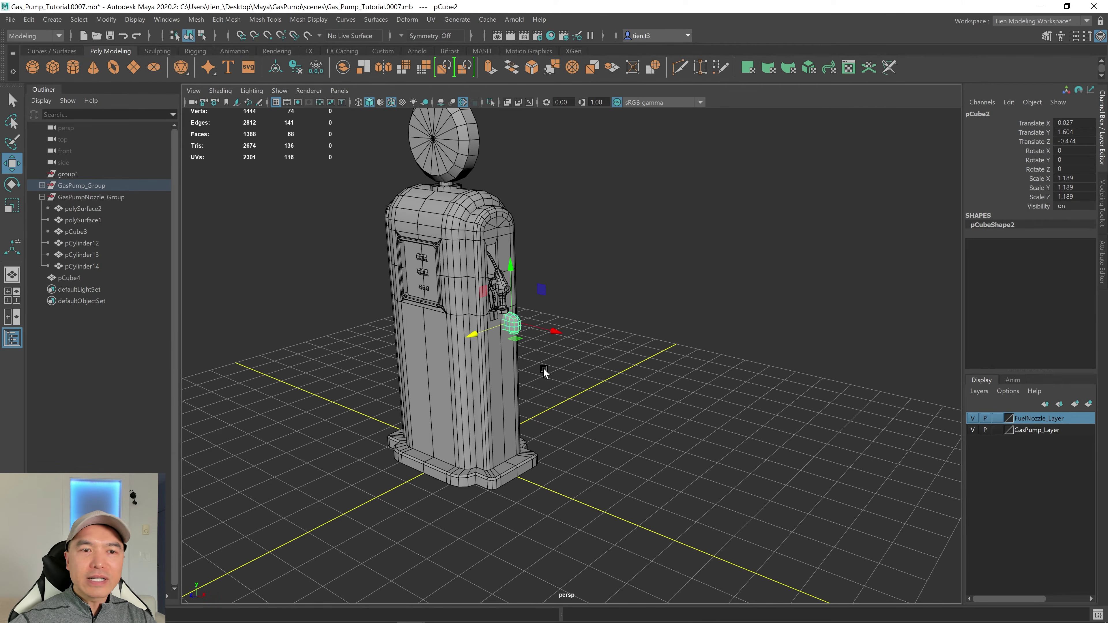
scroll(539, 373, up, 4)
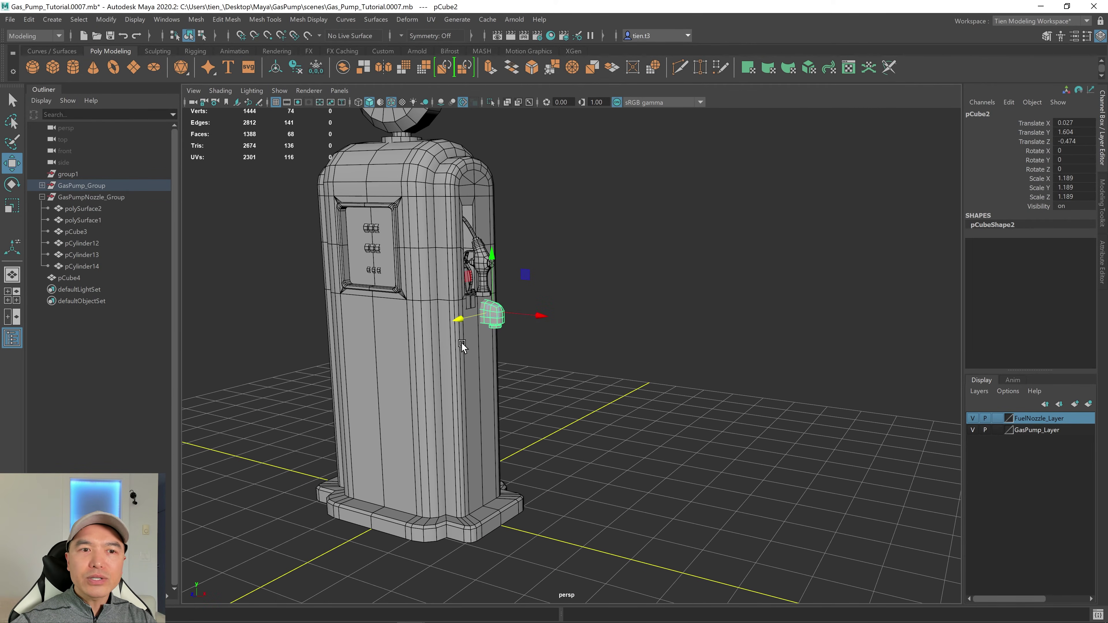
scroll(474, 333, up, 5)
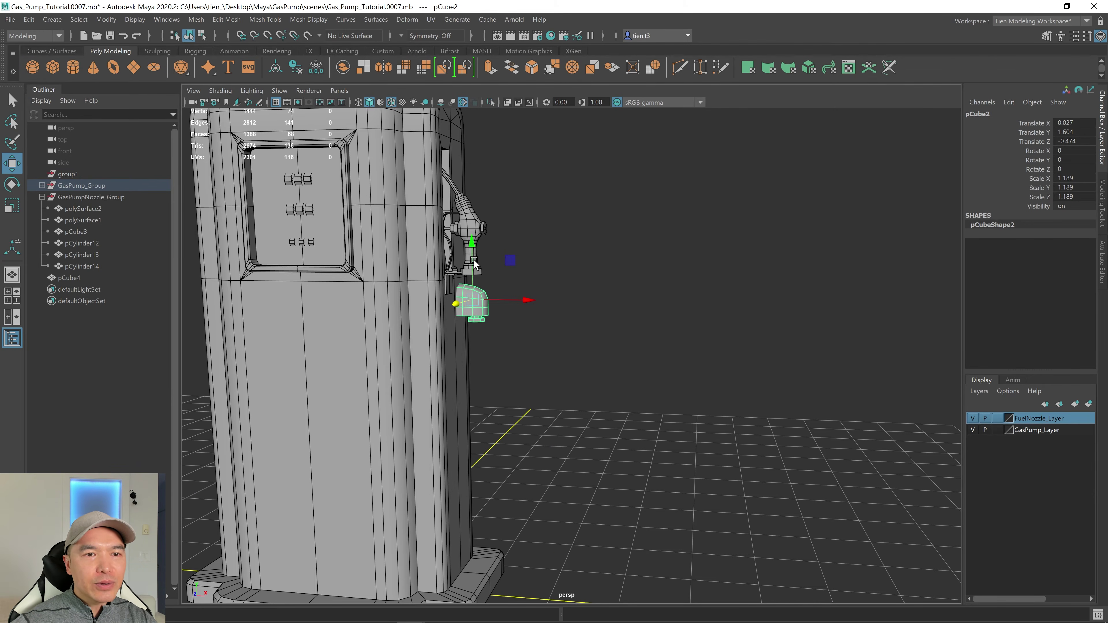
scroll(474, 263, up, 4)
scroll(452, 286, down, 8)
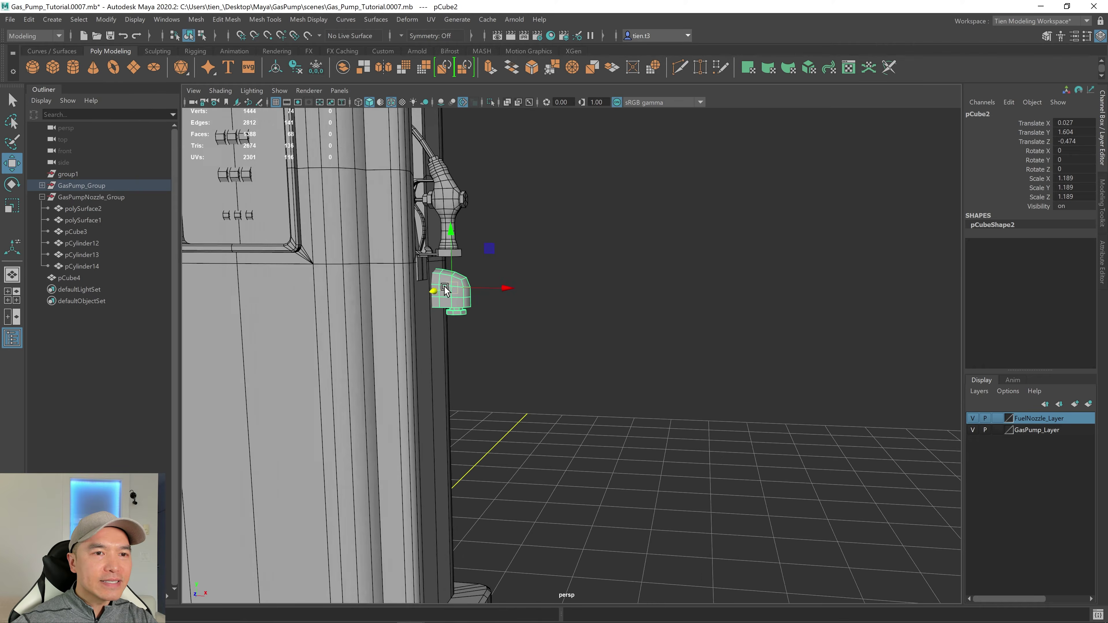
click(636, 339)
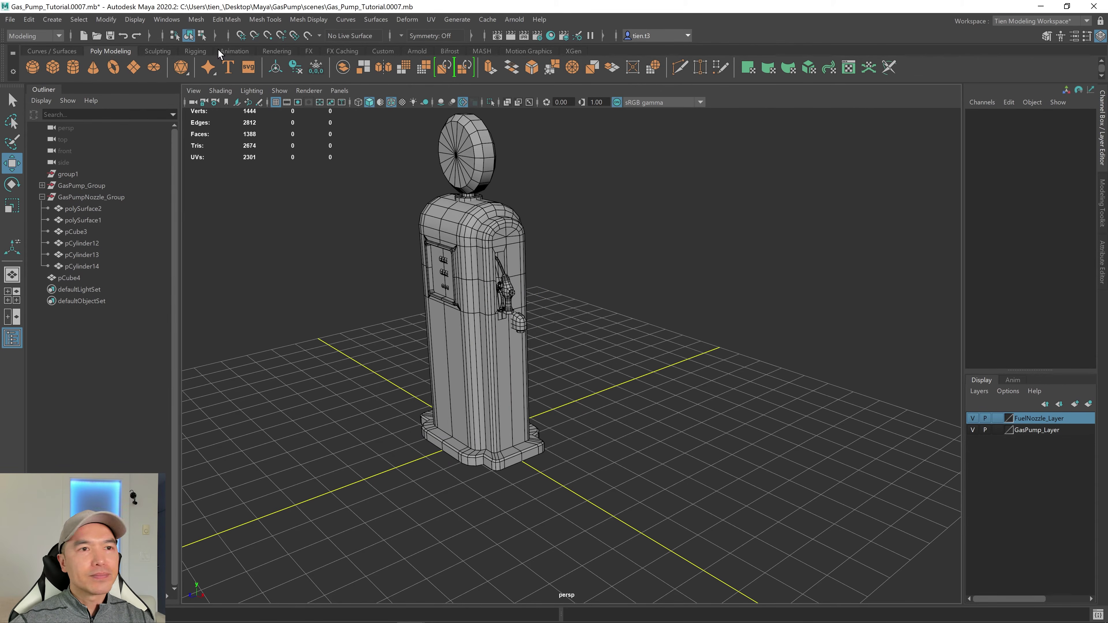
Create a polygon plane and move it out beside the pump's nozzle side to about X 3.181
click(134, 67)
alt+drag(430, 301, 462, 327)
drag(545, 438, 631, 449)
scroll(609, 440, up, 5)
Set the plane's width and height subdivisions to 1
key(t)
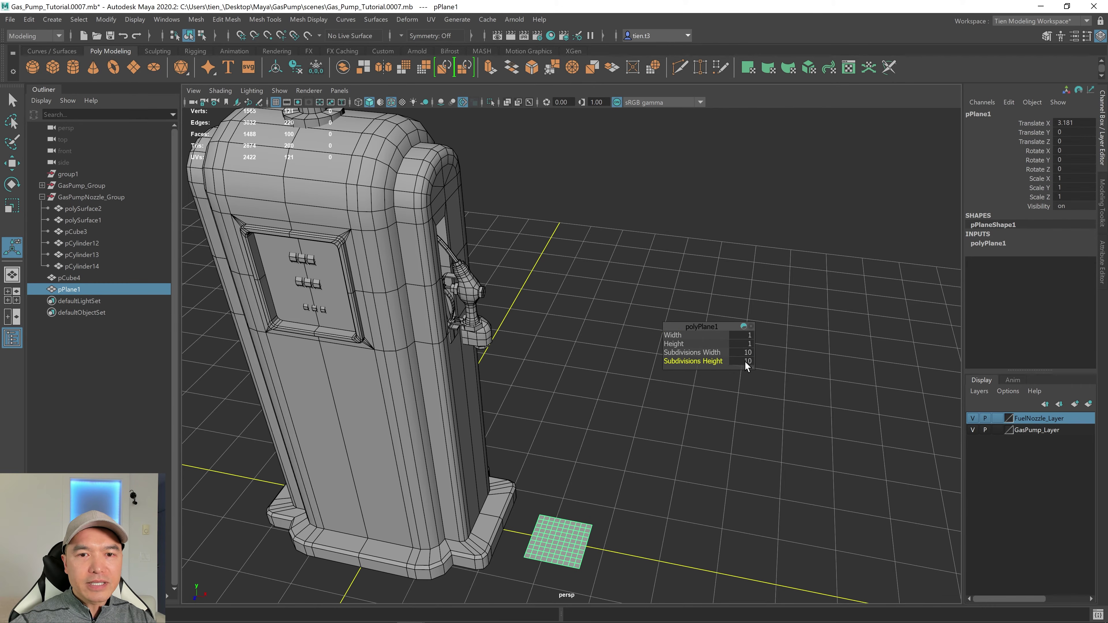
text(1)
click(745, 351)
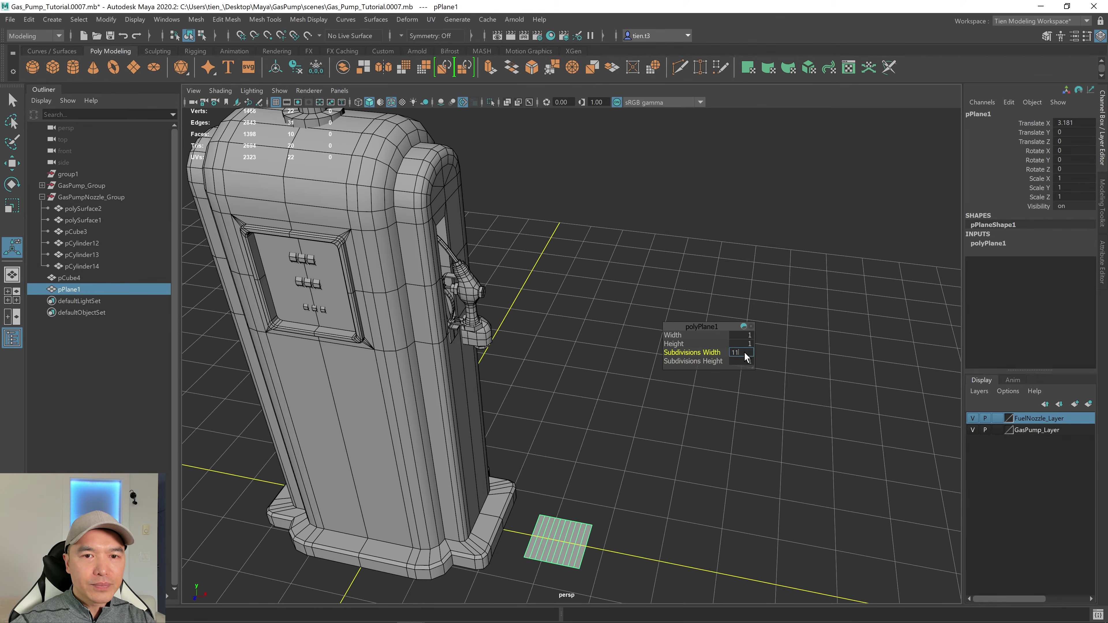
key(Return)
scroll(705, 507, down, 5)
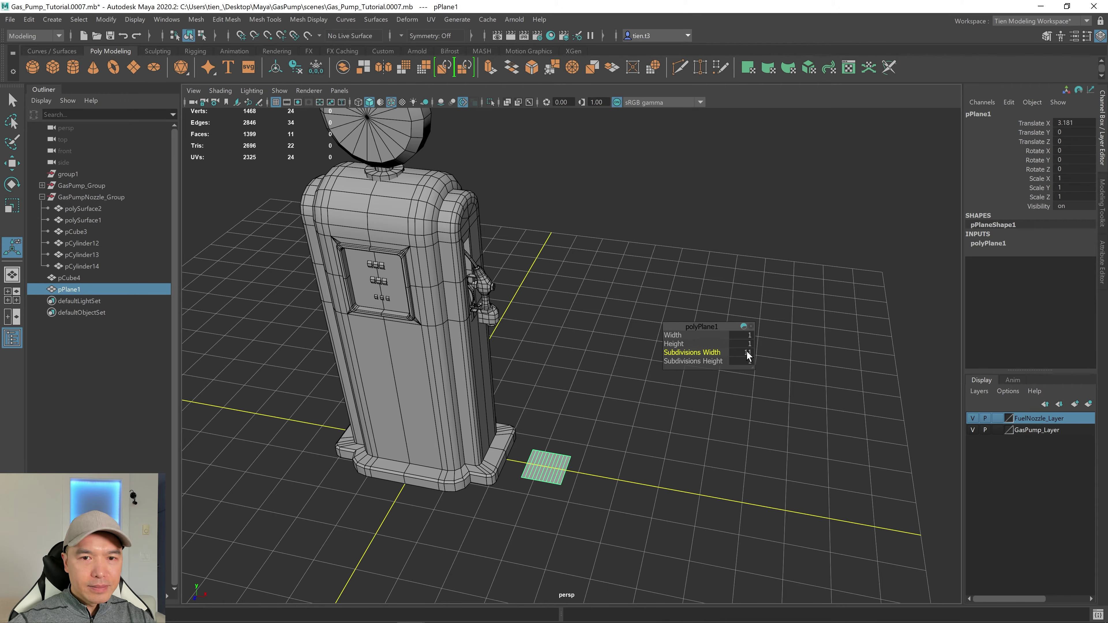
text(1)
key(Return)
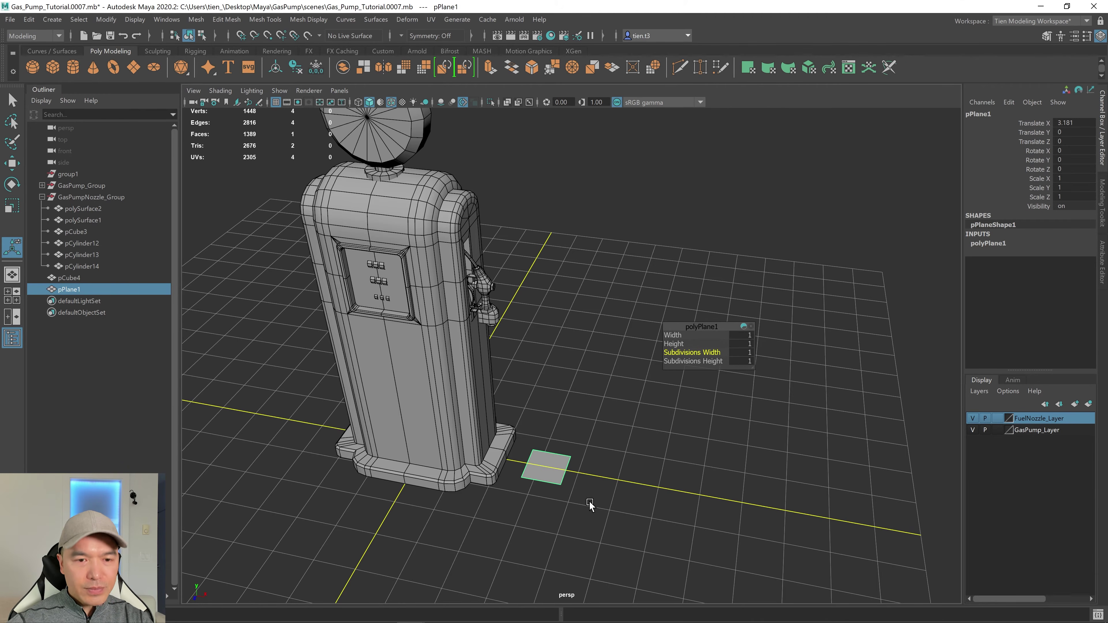
Scale the plane to about 3.406 in X, 1.849 in Y and 6.063 in Z, and shift it to about X 3.994
alt+drag(590, 503, 569, 476)
key(r)
drag(534, 512, 502, 572)
drag(588, 481, 632, 483)
key(w)
key(r)
key(w)
alt+drag(633, 484, 606, 382)
Extrude the plane's edge nearest the pump straight up to about the nozzle's base to form a vertical wall
right_drag(603, 363, 617, 301)
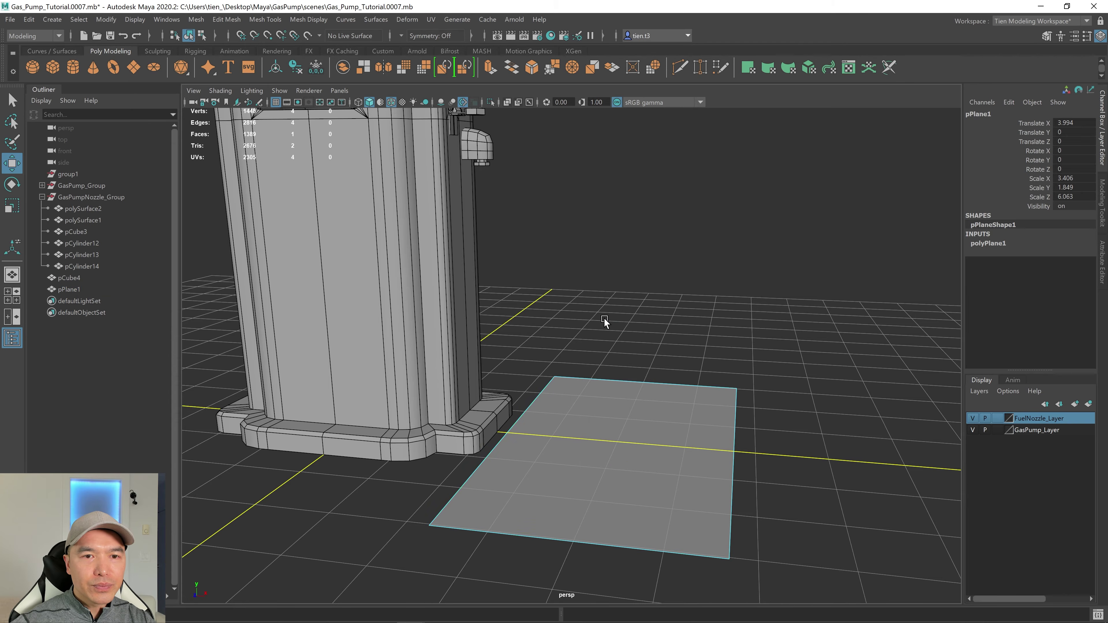
click(497, 469)
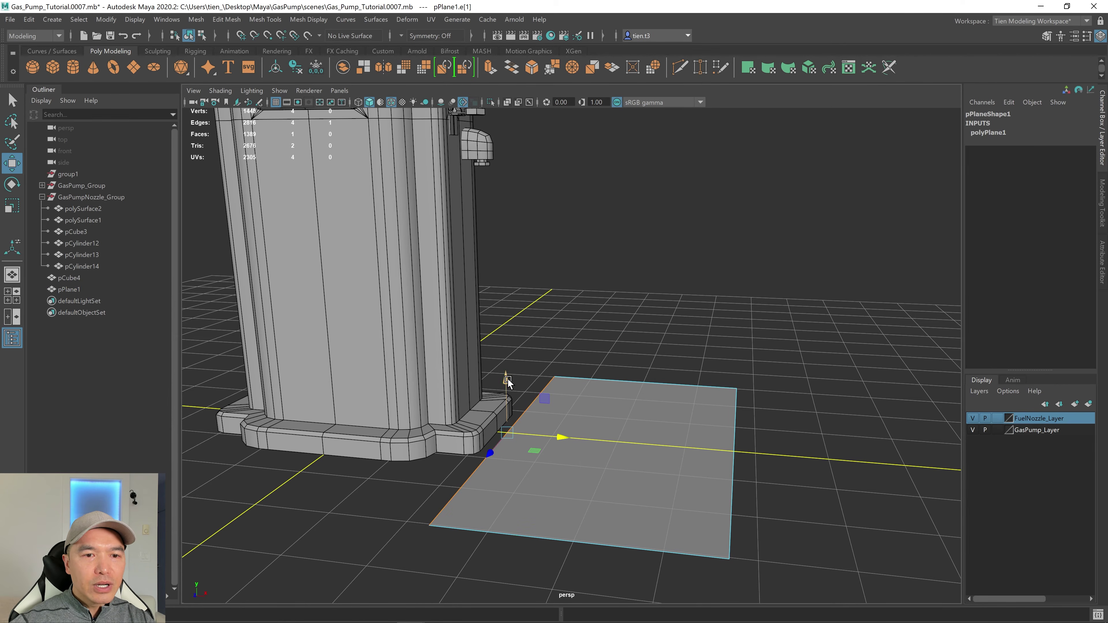
shift+drag(504, 383, 460, 266)
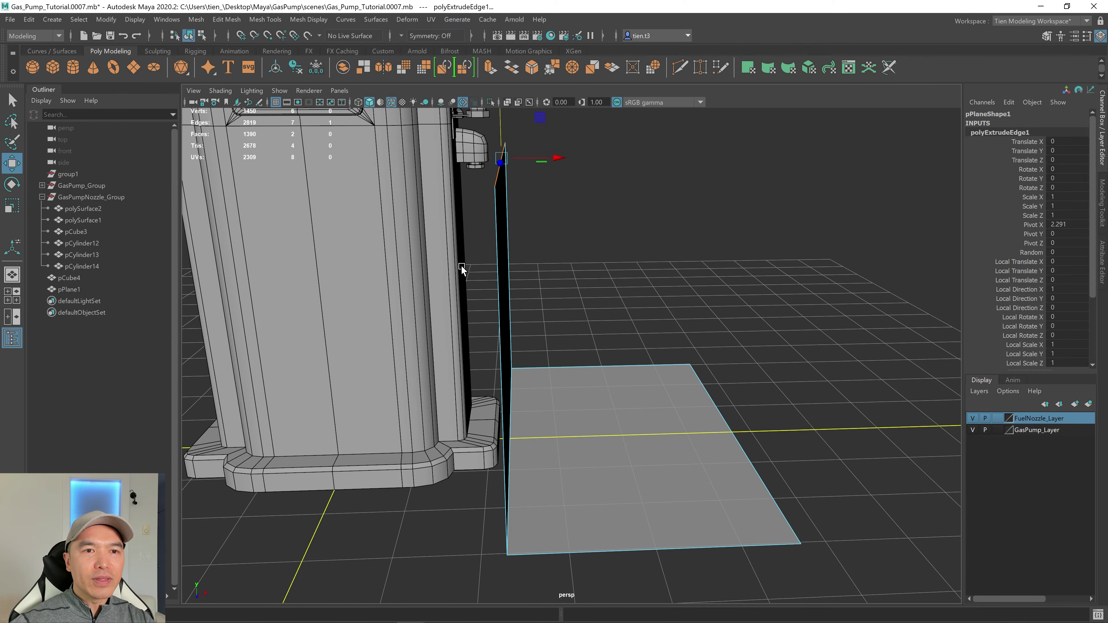
scroll(598, 294, down, 3)
alt+drag(598, 296, 520, 139)
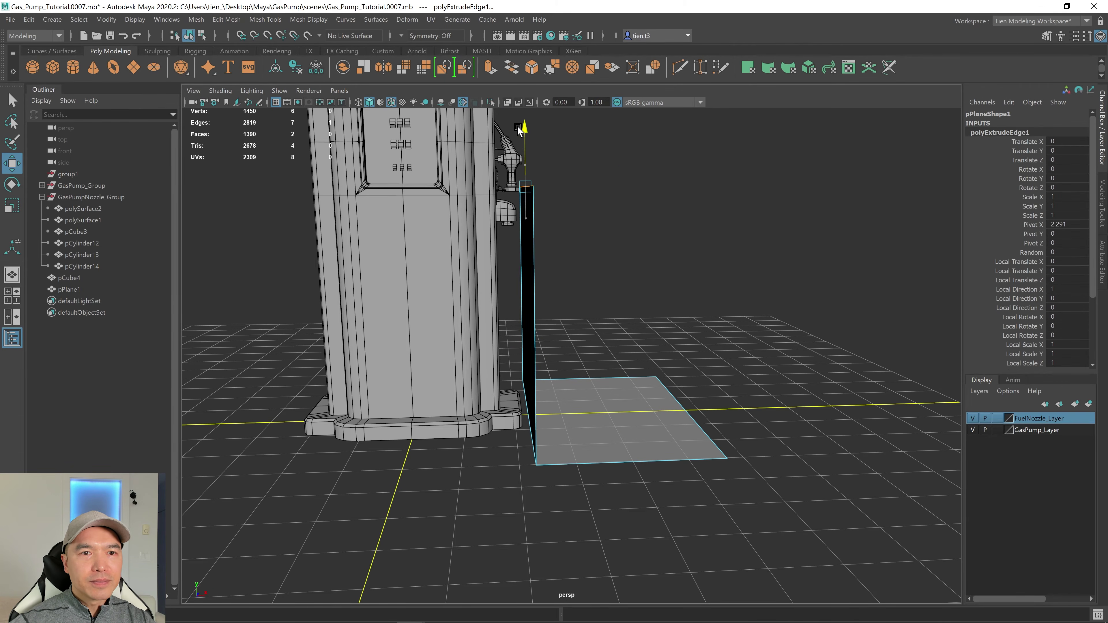
scroll(518, 129, up, 3)
alt+middle_drag(518, 131, 572, 277)
alt+drag(572, 277, 567, 280)
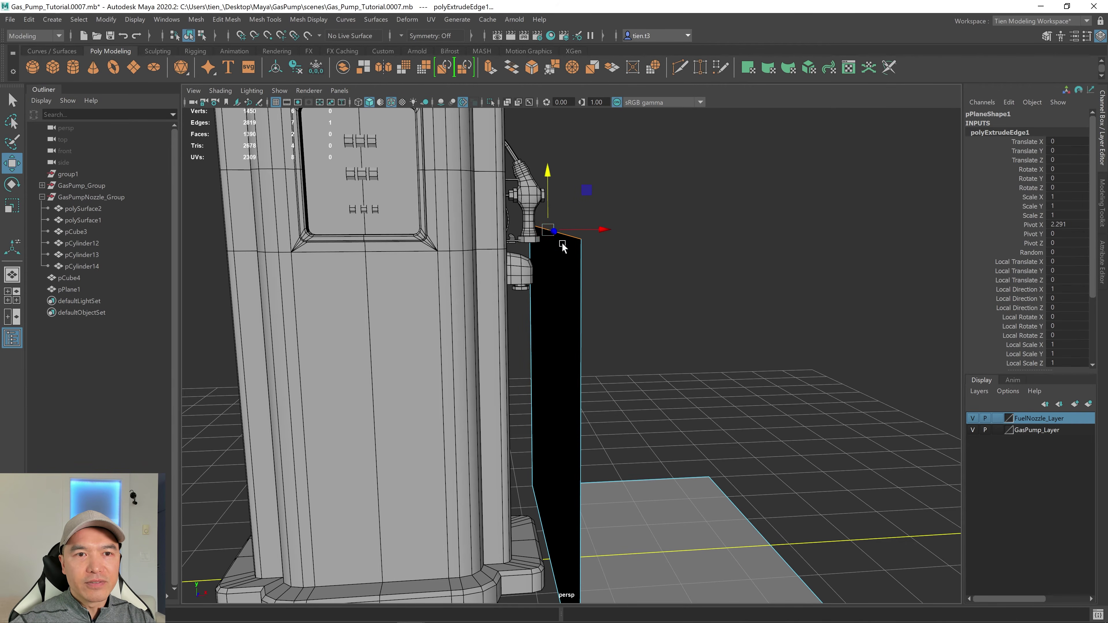
Return the L-shaped plane to object mode and move it toward the pump to about X 3.723, so the base pokes through the wall
scroll(563, 245, down, 3)
alt+middle_drag(758, 442, 616, 387)
alt+drag(616, 387, 554, 330)
right_drag(554, 330, 655, 285)
drag(570, 446, 561, 441)
scroll(548, 433, up, 3)
alt+middle_drag(530, 391, 655, 431)
alt+drag(655, 430, 680, 418)
drag(657, 515, 643, 518)
alt+drag(559, 364, 590, 422)
alt+drag(521, 276, 517, 408)
scroll(584, 408, down, 7)
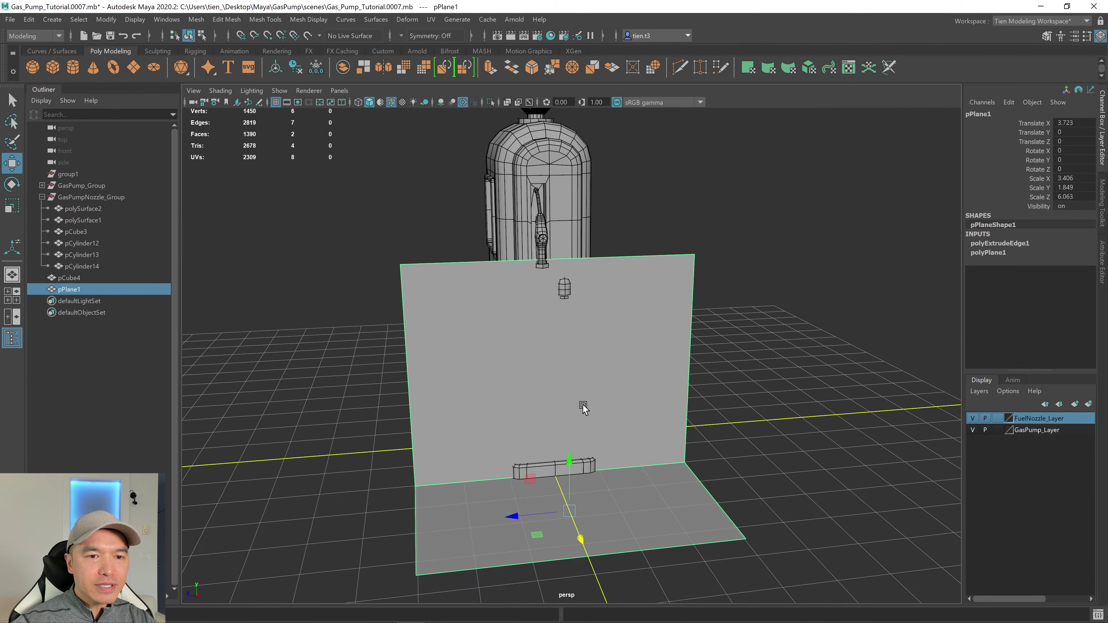
Combine the L-shaped plane and the pump body into one mesh
alt+drag(584, 415, 562, 373)
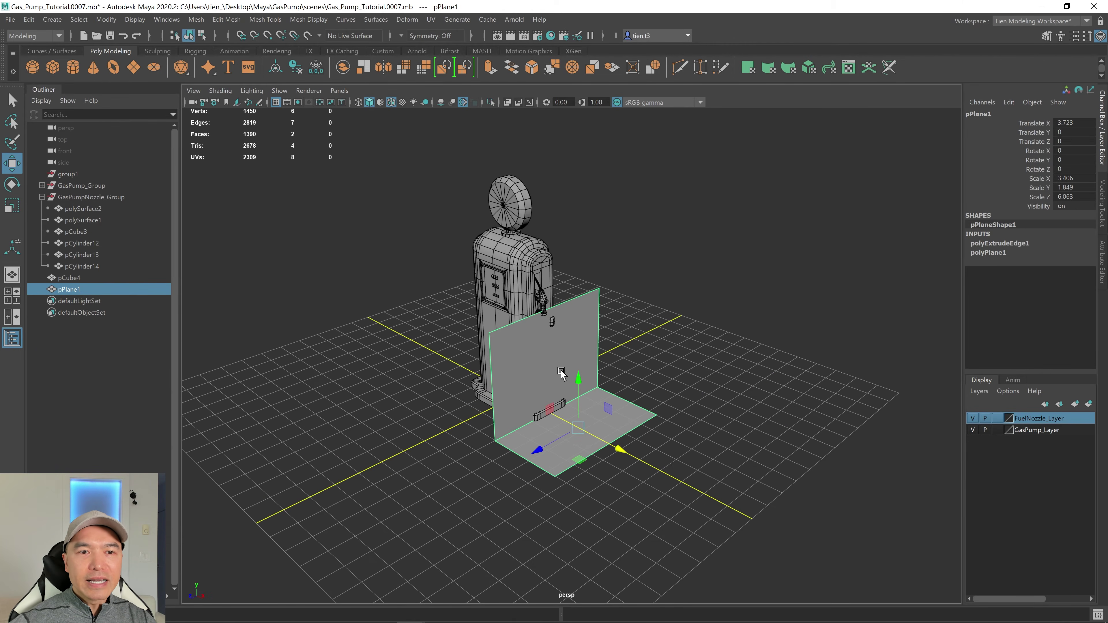
scroll(610, 337, up, 3)
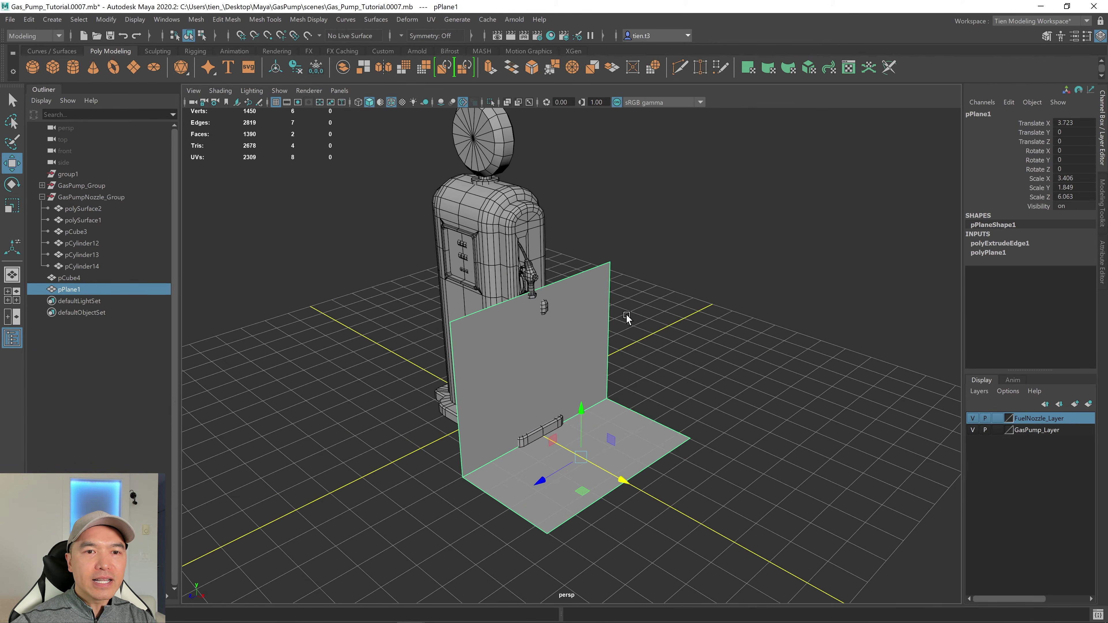
shift+click(496, 211)
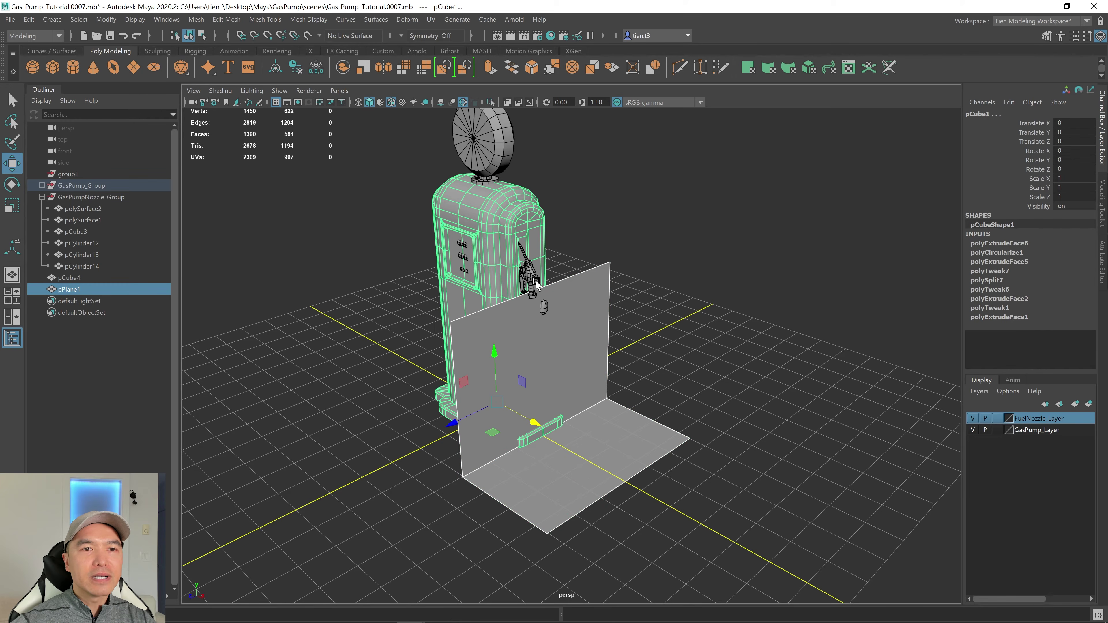
click(342, 68)
alt+drag(651, 302, 654, 296)
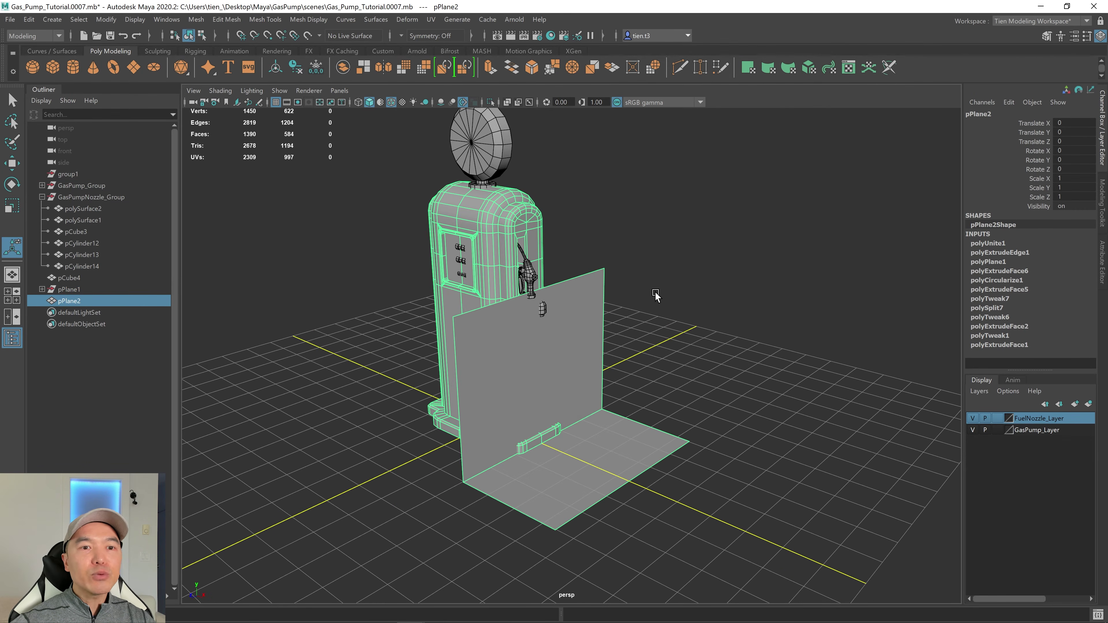
alt+drag(585, 304, 574, 308)
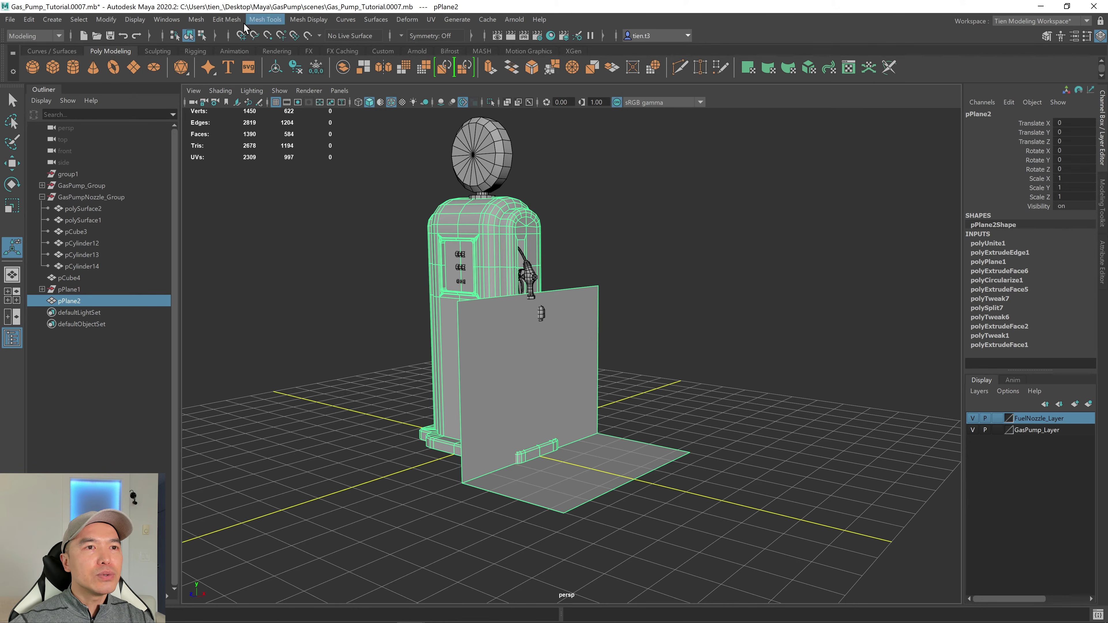
Make the combined plane and pump mesh a live surface
click(308, 36)
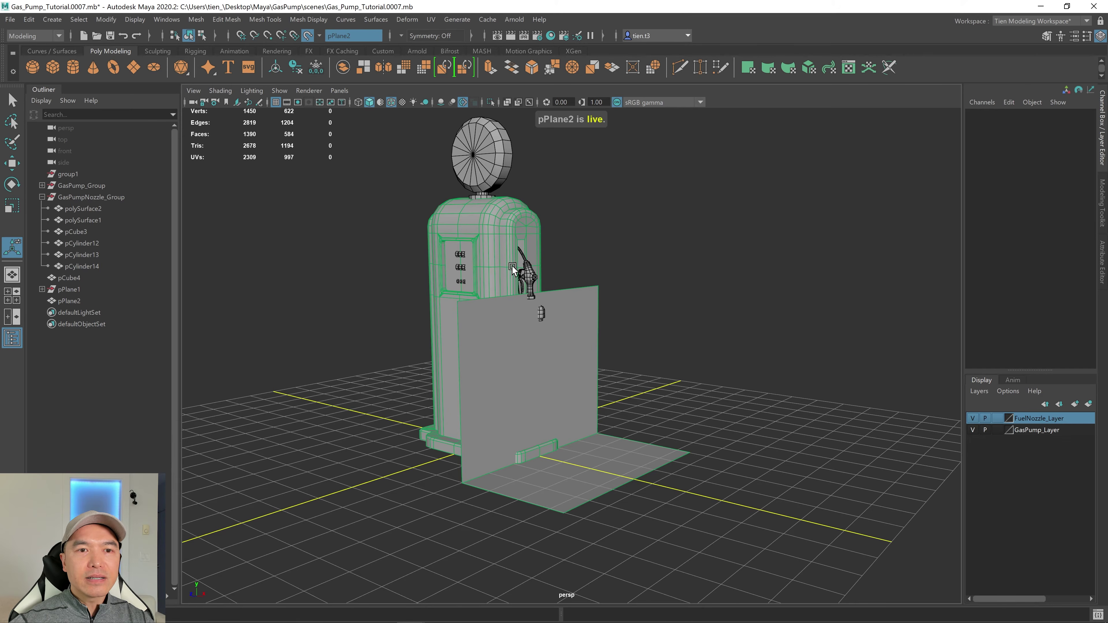
scroll(512, 265, up, 2)
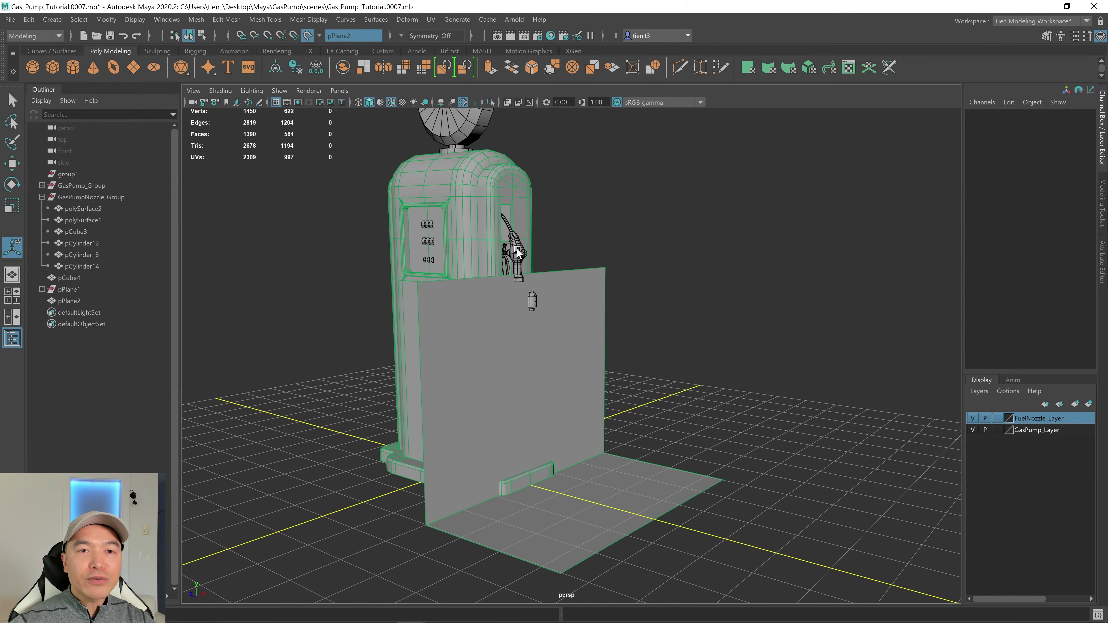
scroll(515, 258, down, 2)
alt+drag(511, 268, 458, 273)
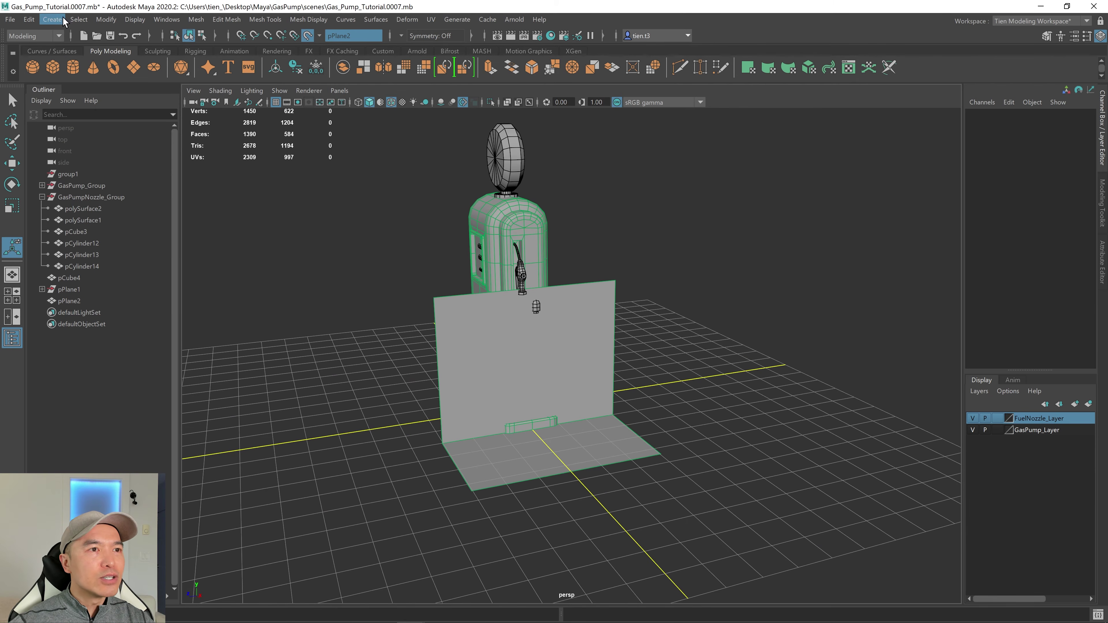
Start a CV curve at the nozzle's bottom end and draw it down the vertical wall to just above the pump base
click(52, 20)
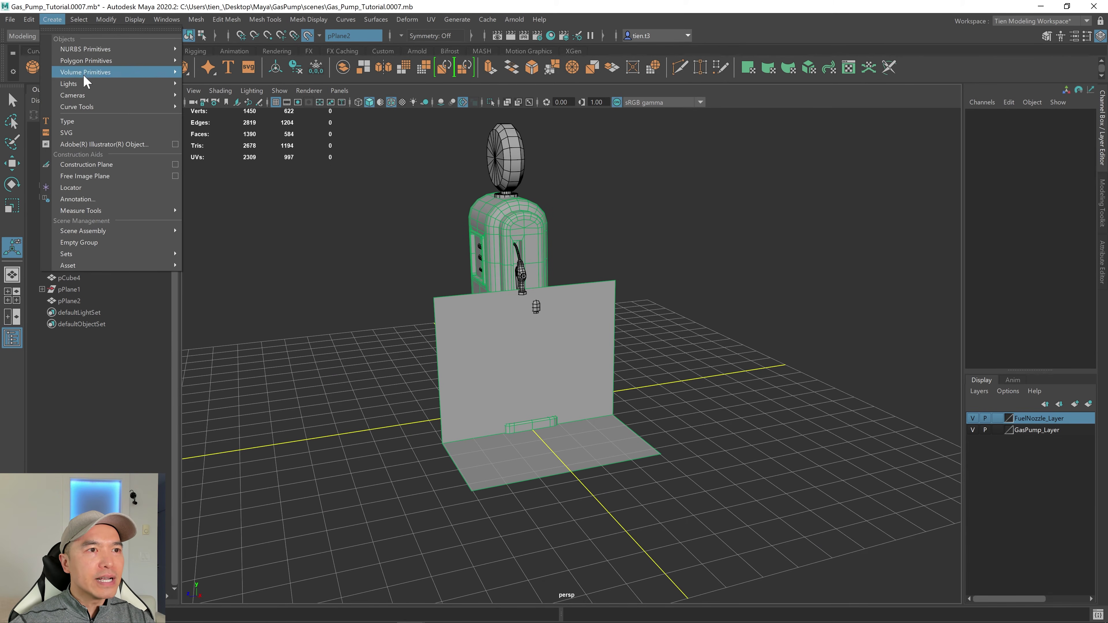
mouse_move(105, 112)
click(215, 107)
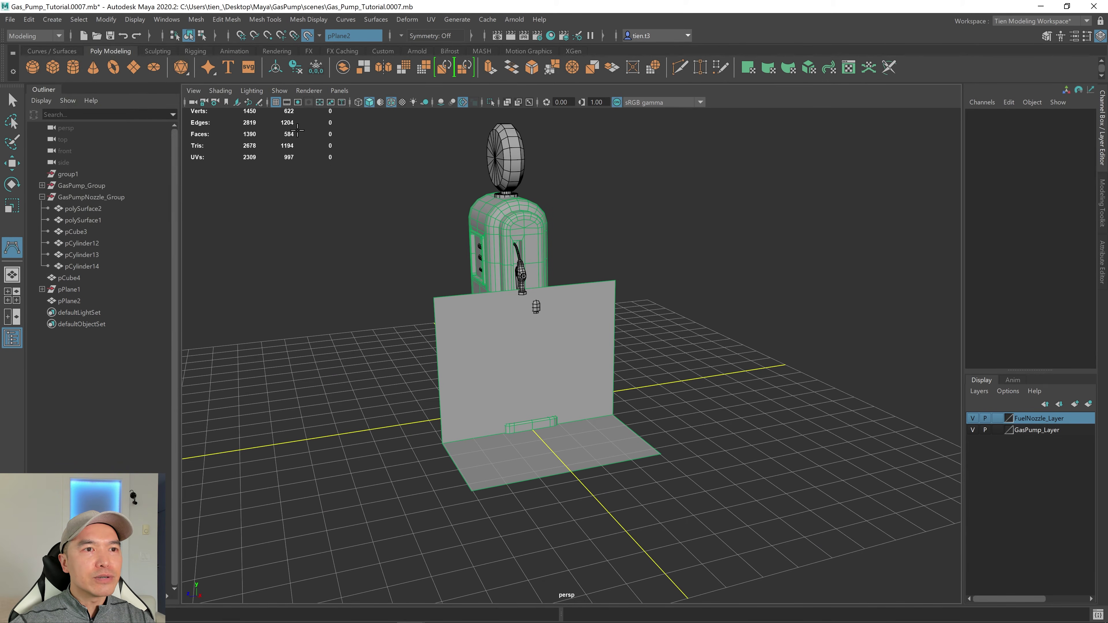
scroll(658, 291, up, 5)
alt+drag(658, 291, 606, 272)
scroll(606, 272, up, 3)
alt+middle_drag(606, 268, 617, 239)
alt+drag(617, 238, 599, 236)
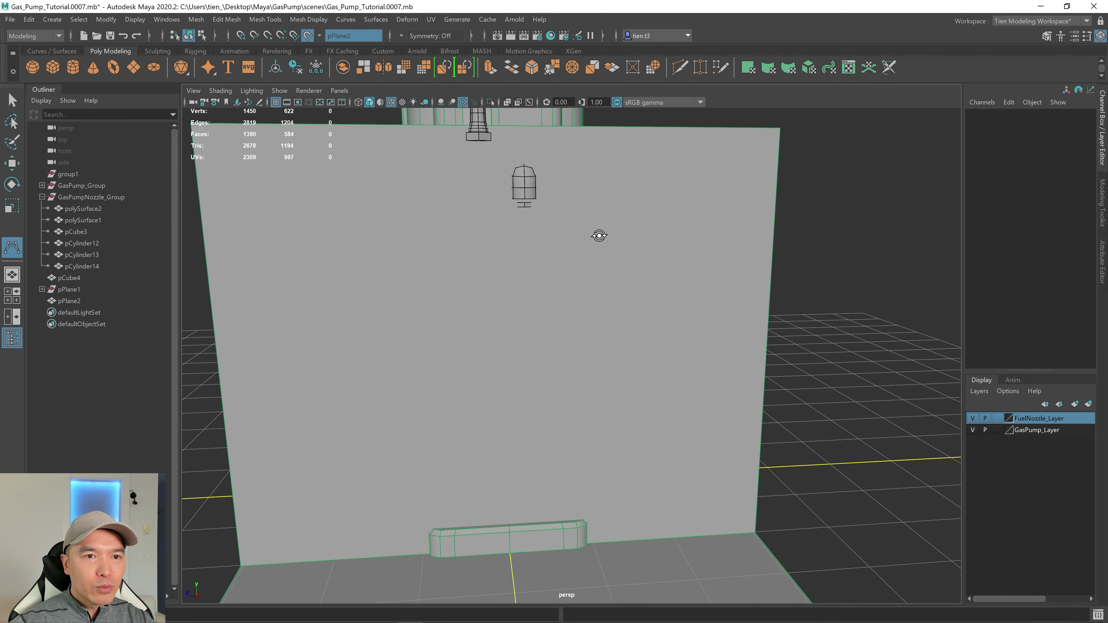
click(478, 144)
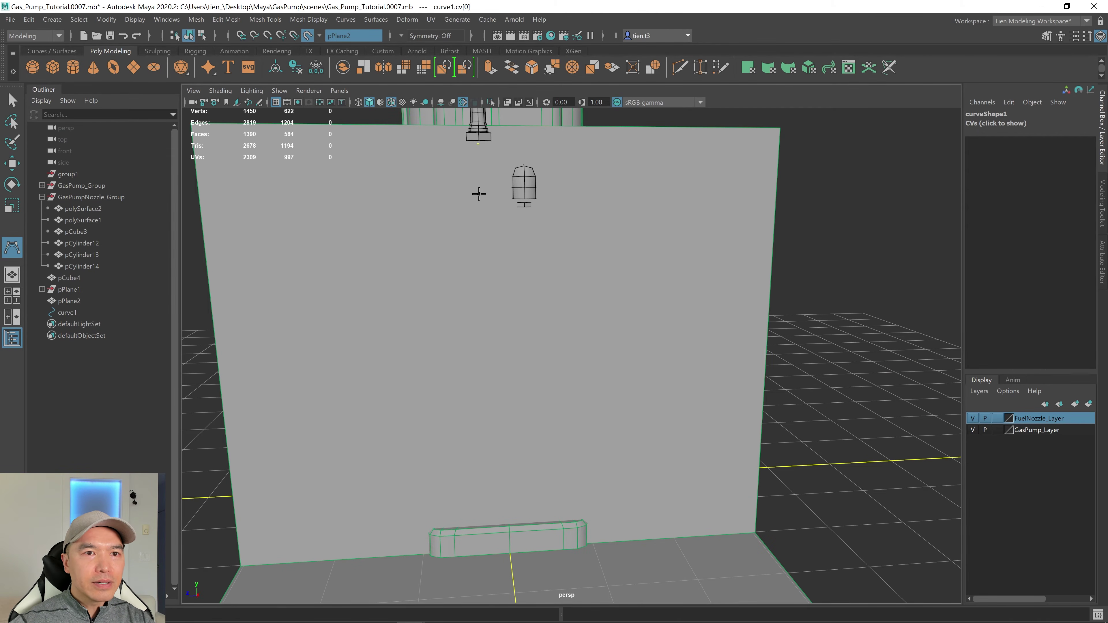
click(485, 316)
click(487, 406)
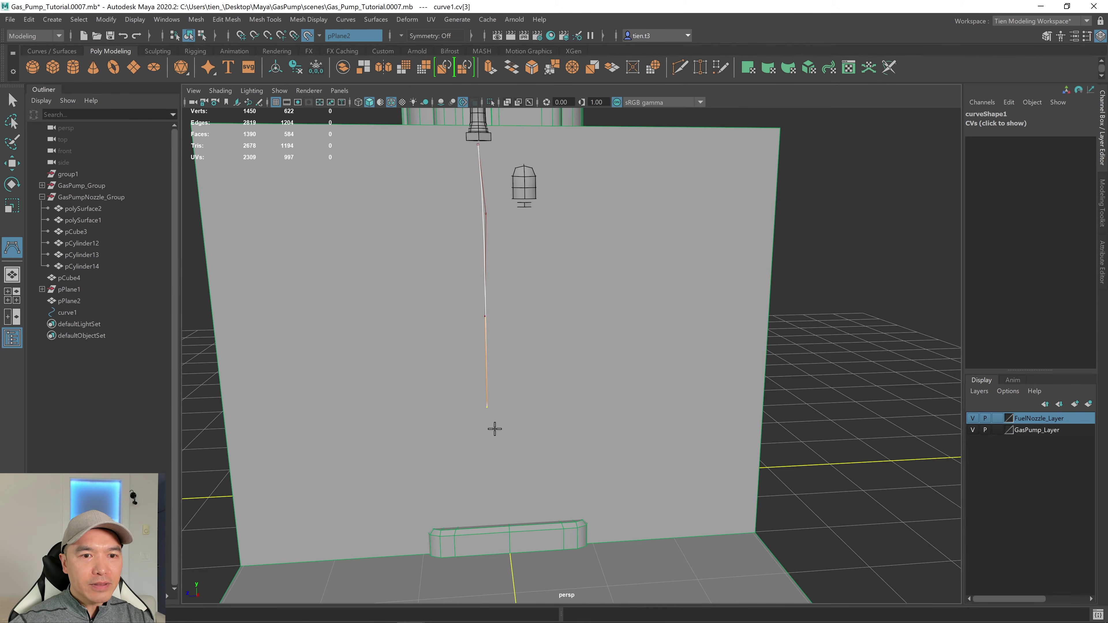
alt+middle_drag(495, 429, 505, 334)
click(501, 383)
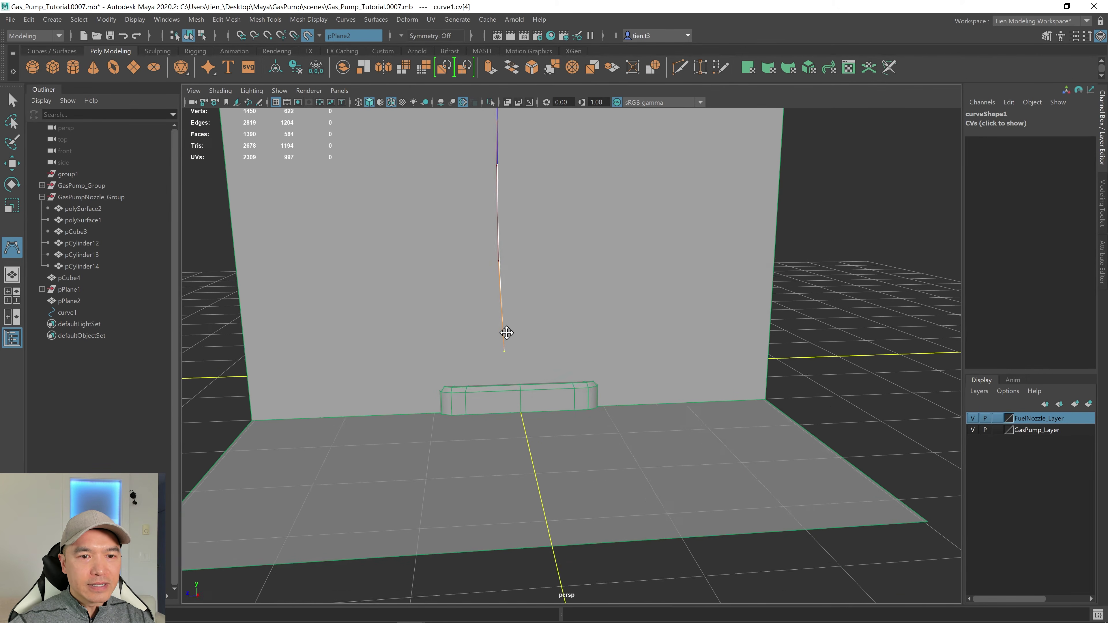
Continue the curve over the top and front of the pump base and out onto the floor plane
alt+drag(505, 335, 500, 369)
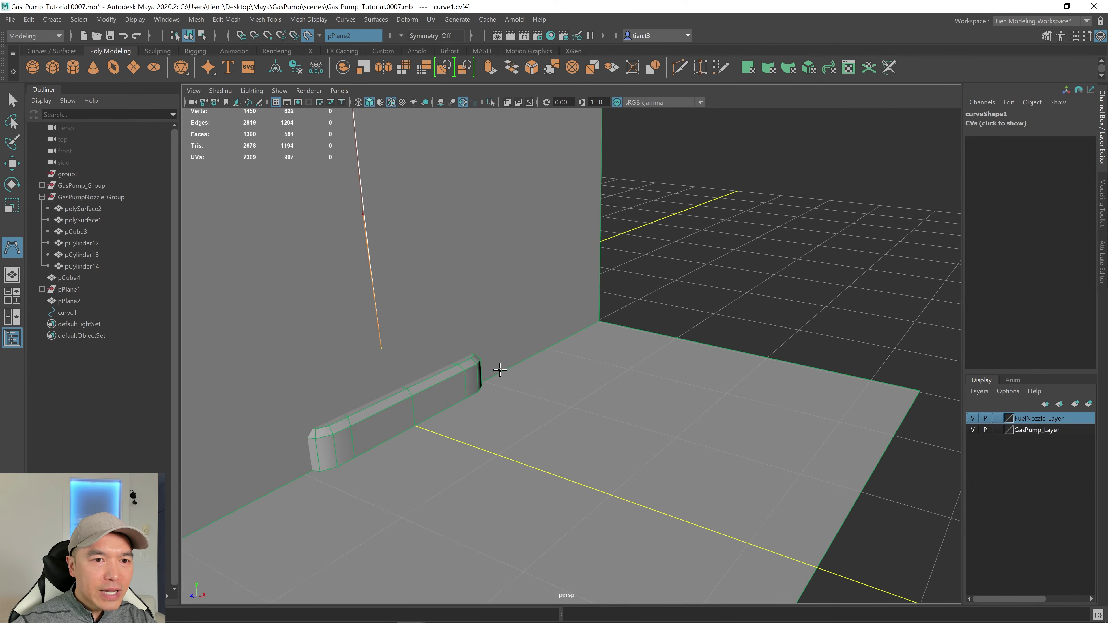
click(383, 396)
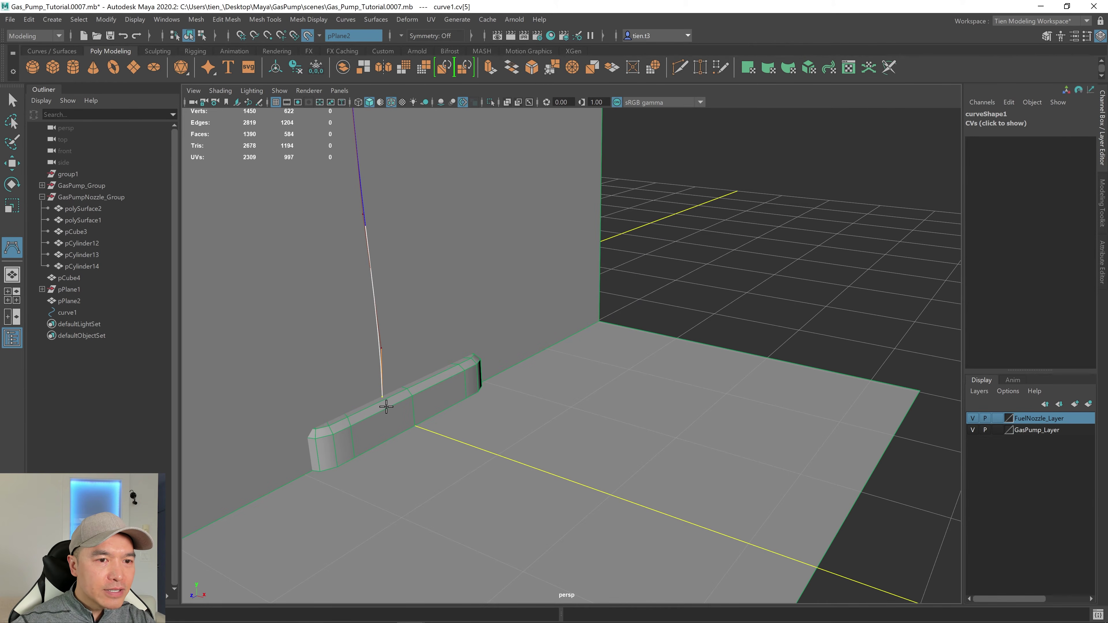
click(387, 407)
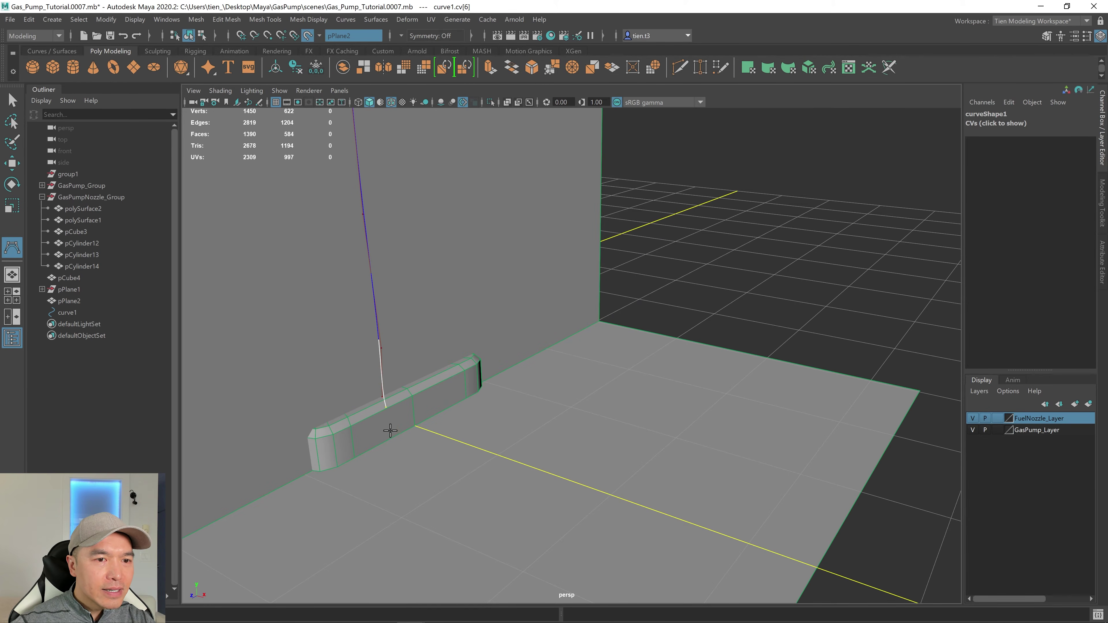
click(390, 431)
click(395, 484)
click(445, 555)
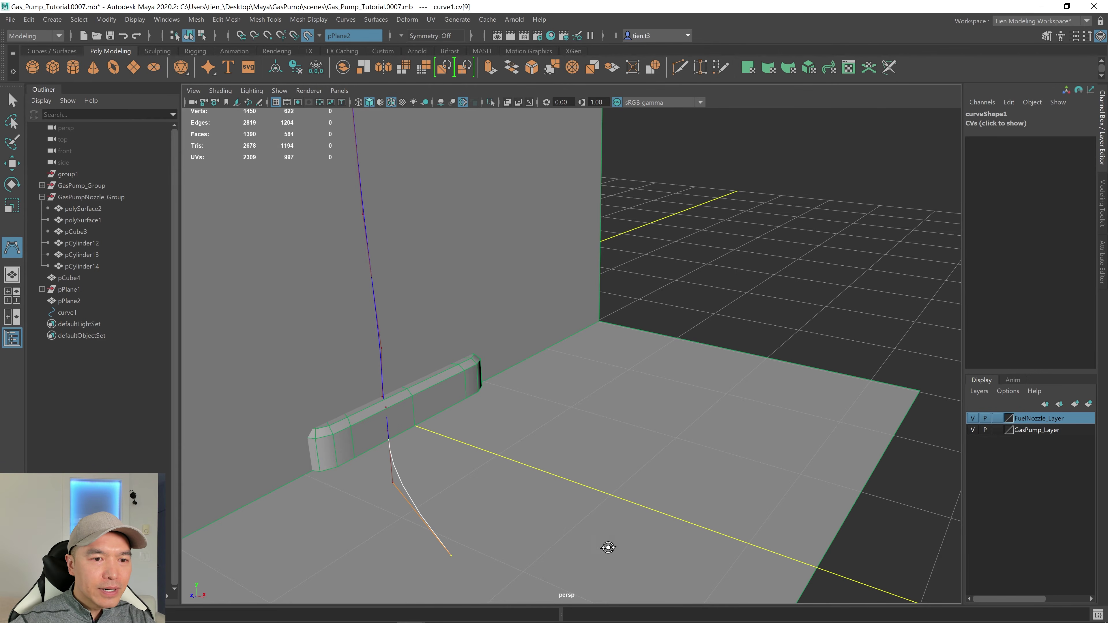
Continue the curve in a wide loop across the floor plane and back up over the front of the pump base
alt+drag(606, 547, 591, 476)
click(601, 481)
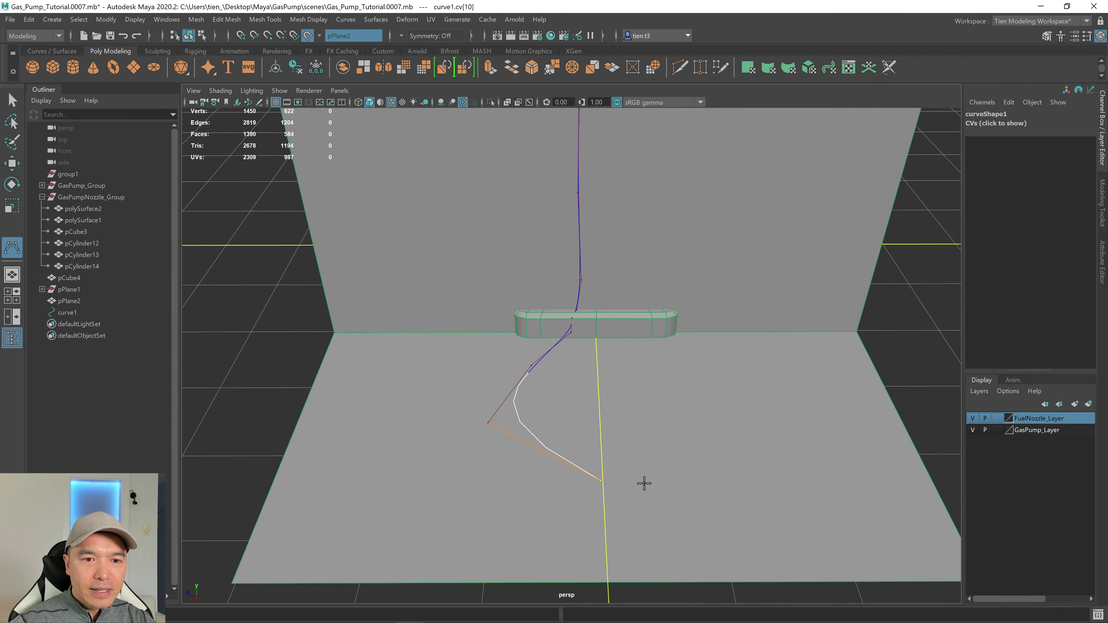
click(720, 450)
click(706, 386)
click(655, 355)
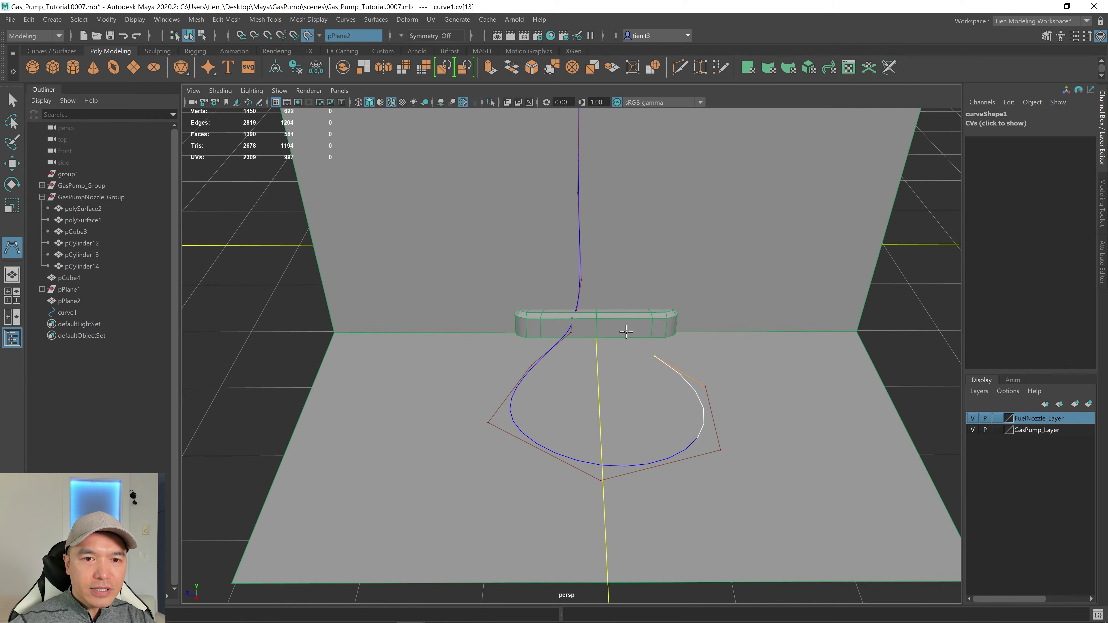
click(624, 328)
click(621, 321)
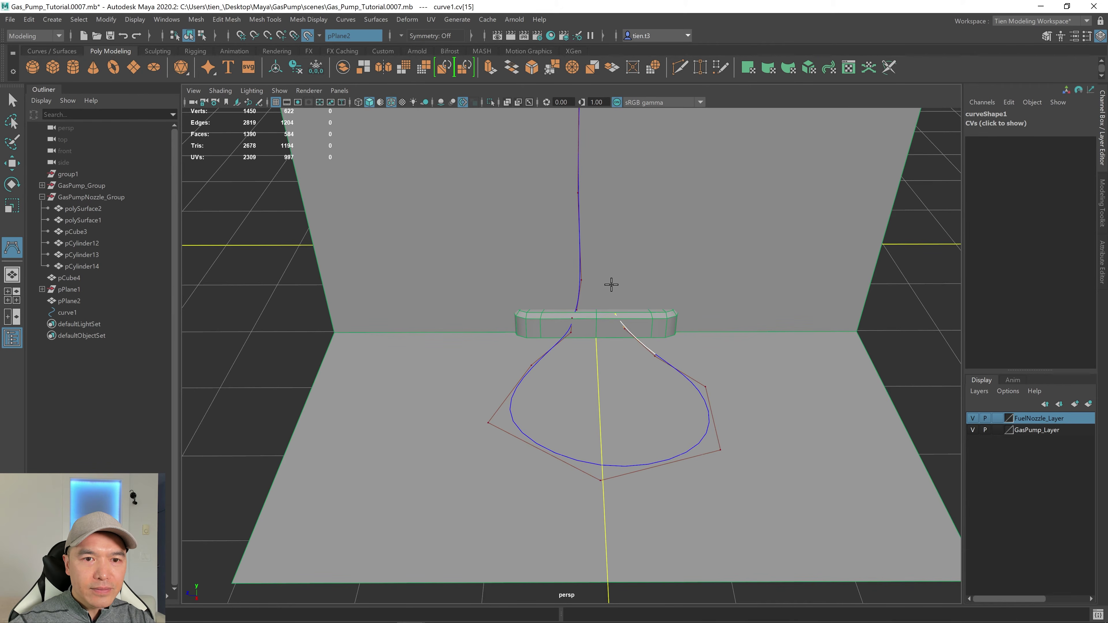
Run the curve up the vertical wall to just below the domed side fitting and finish it
scroll(590, 303, down, 3)
alt+middle_drag(631, 292, 616, 438)
alt+drag(617, 421, 615, 399)
click(602, 438)
click(599, 367)
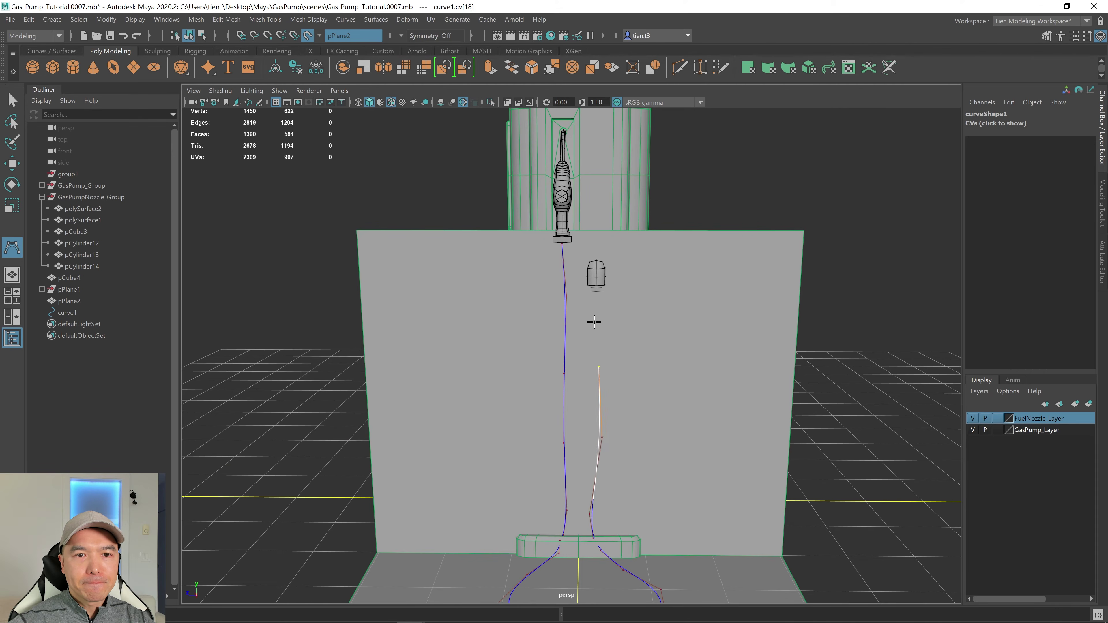
click(595, 322)
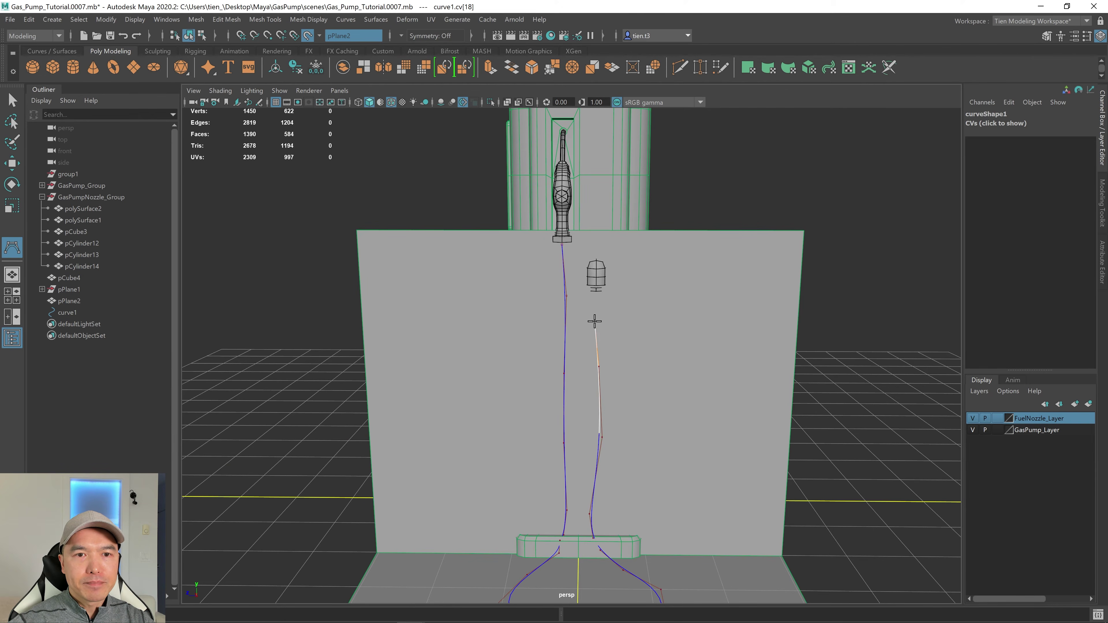
click(597, 293)
scroll(615, 349, up, 3)
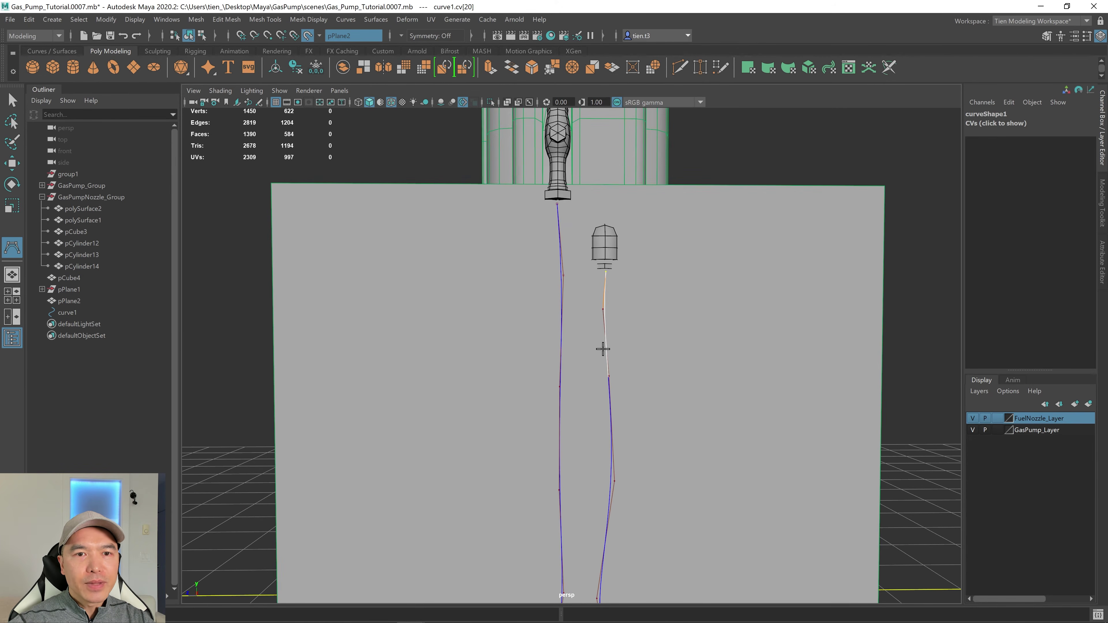
key(Return)
Shift the curve's control vertices sideways along Z where its returning strand climbs the pump base, and return to object selection
scroll(668, 433, down, 5)
alt+drag(668, 433, 693, 549)
alt+drag(638, 489, 554, 489)
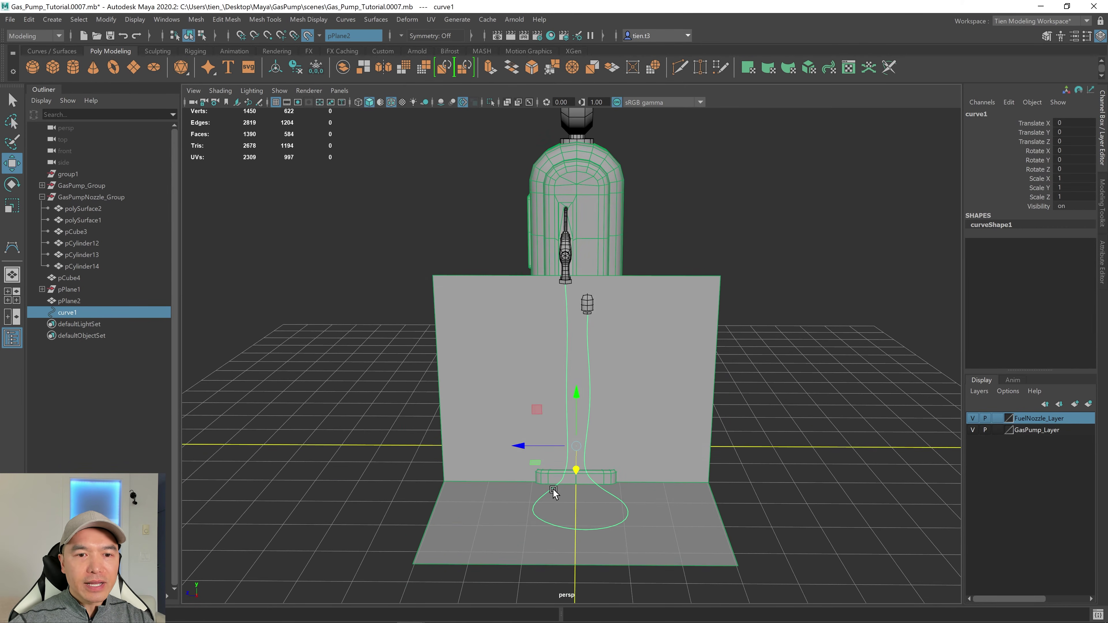
scroll(594, 512, up, 5)
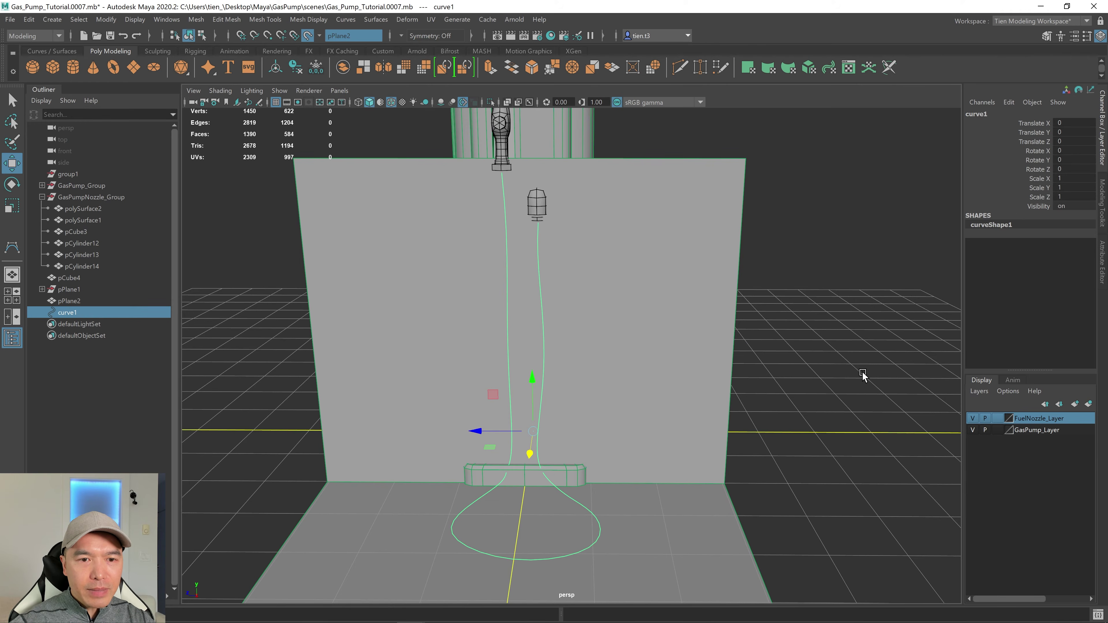
right_drag(862, 374, 747, 345)
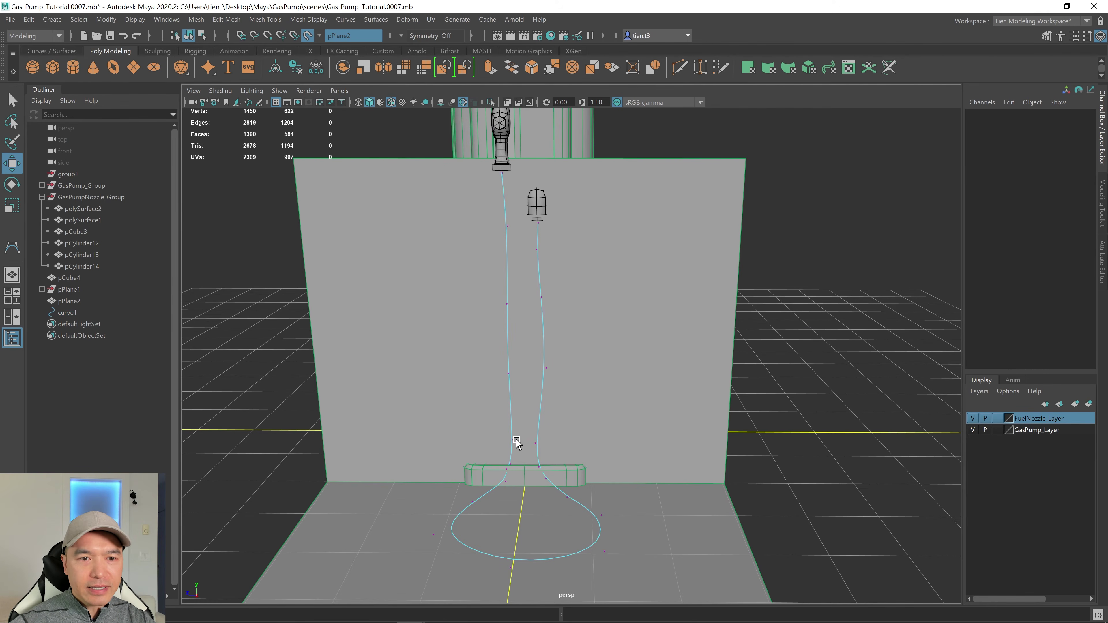
drag(549, 470, 592, 486)
drag(488, 466, 508, 462)
scroll(636, 421, down, 2)
alt+drag(635, 420, 631, 414)
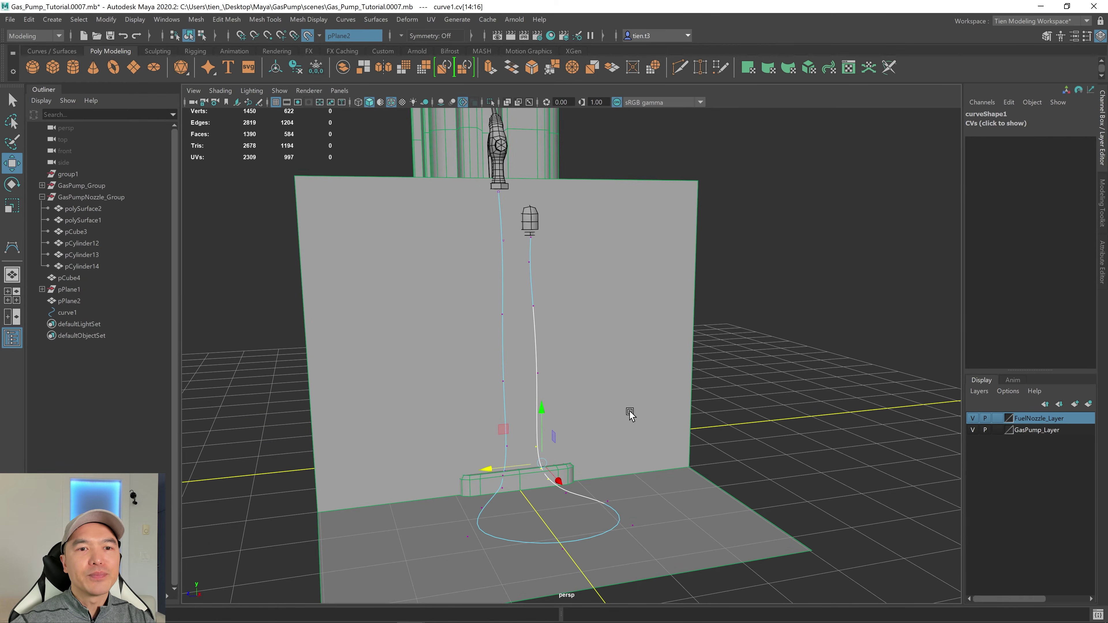
right_drag(566, 278, 651, 205)
Deselect the curve and turn off the live surface
scroll(731, 283, down, 3)
alt+drag(730, 283, 538, 311)
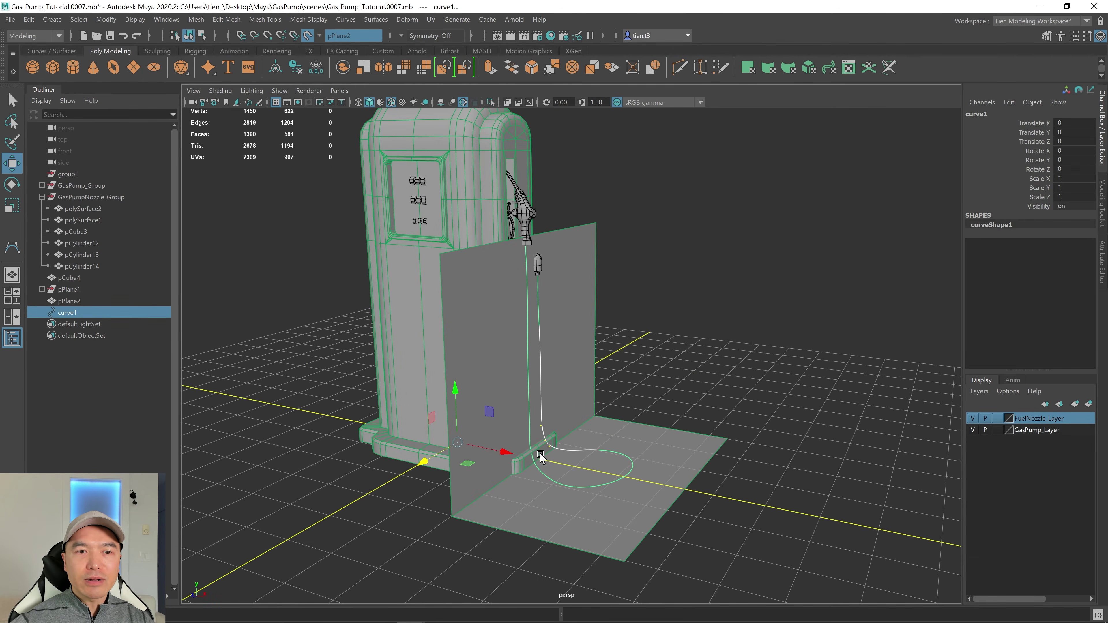
scroll(601, 344, up, 3)
alt+drag(601, 344, 576, 356)
alt+drag(516, 238, 579, 280)
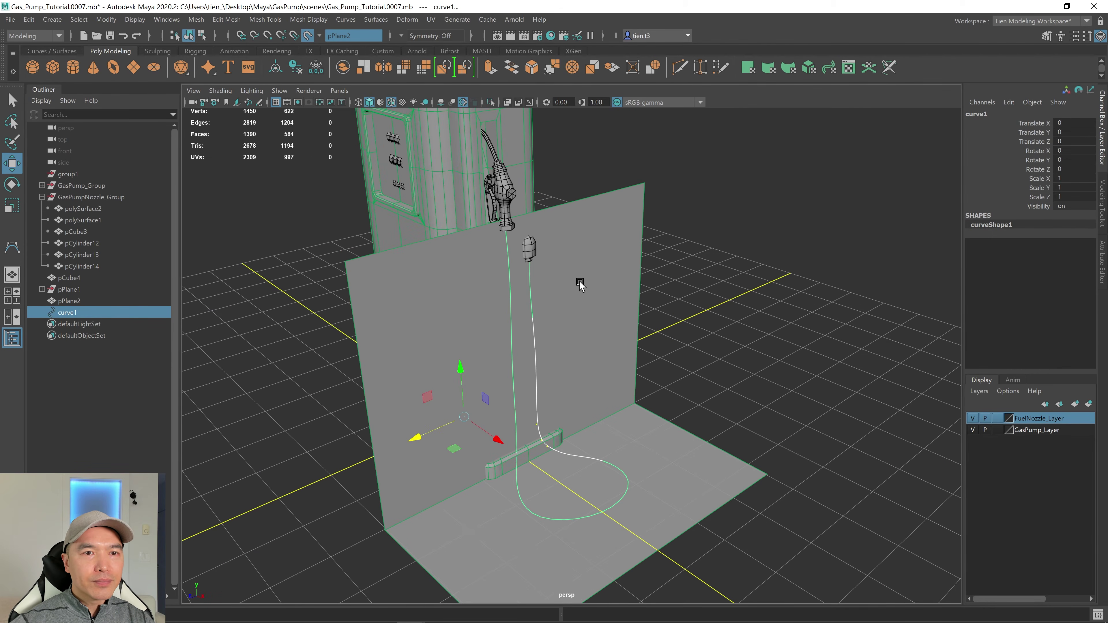
click(520, 227)
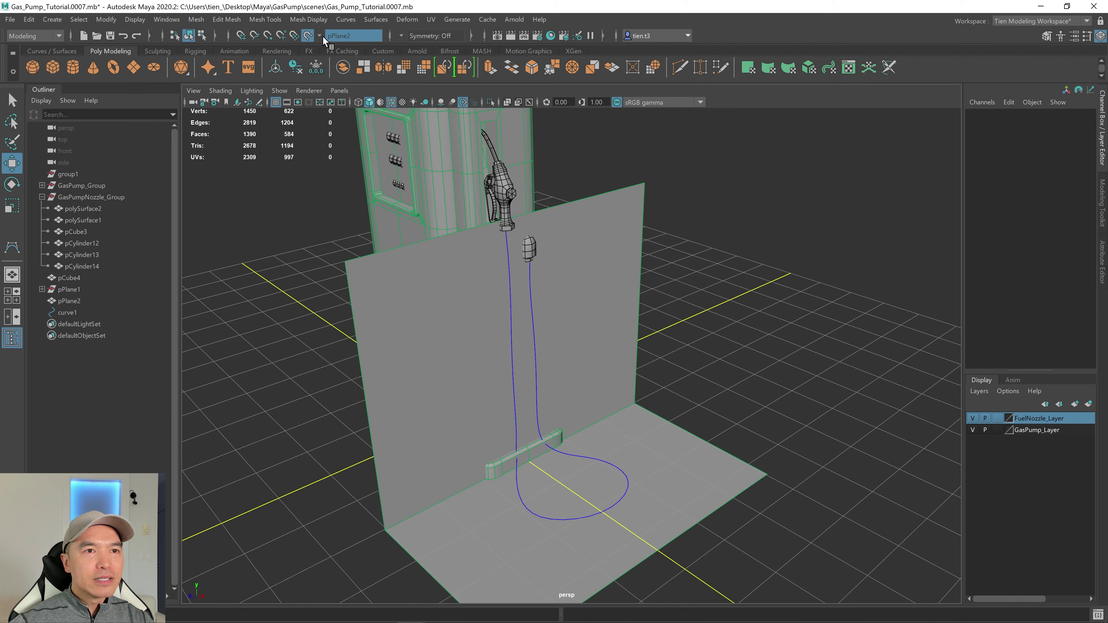
click(307, 35)
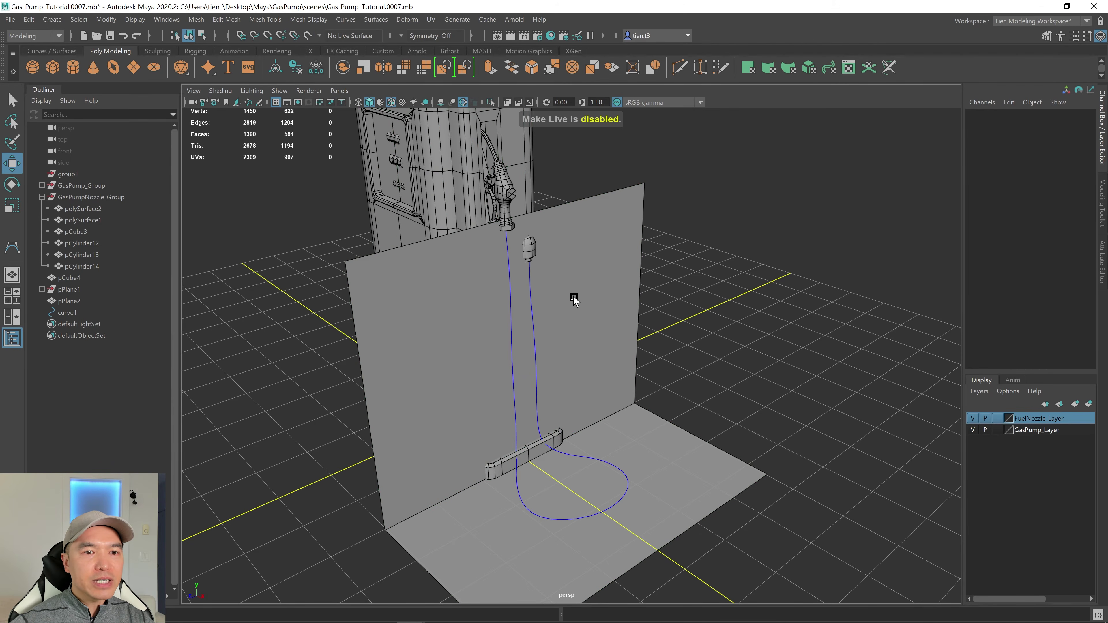
Separate the combined mesh into its parts and delete the L-shaped plane
click(606, 309)
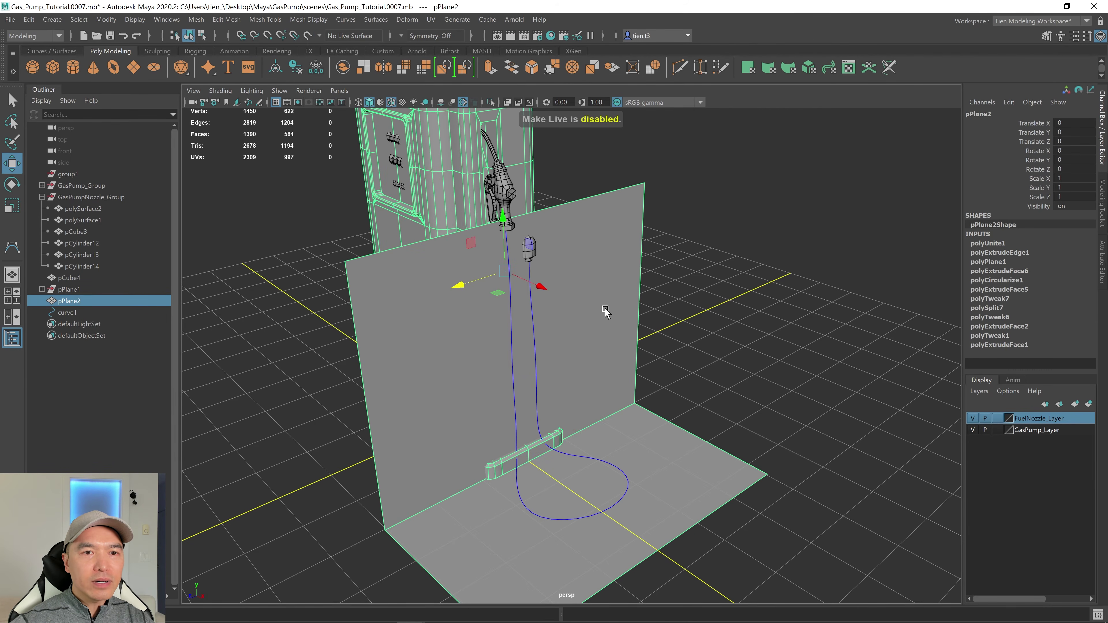
click(1104, 203)
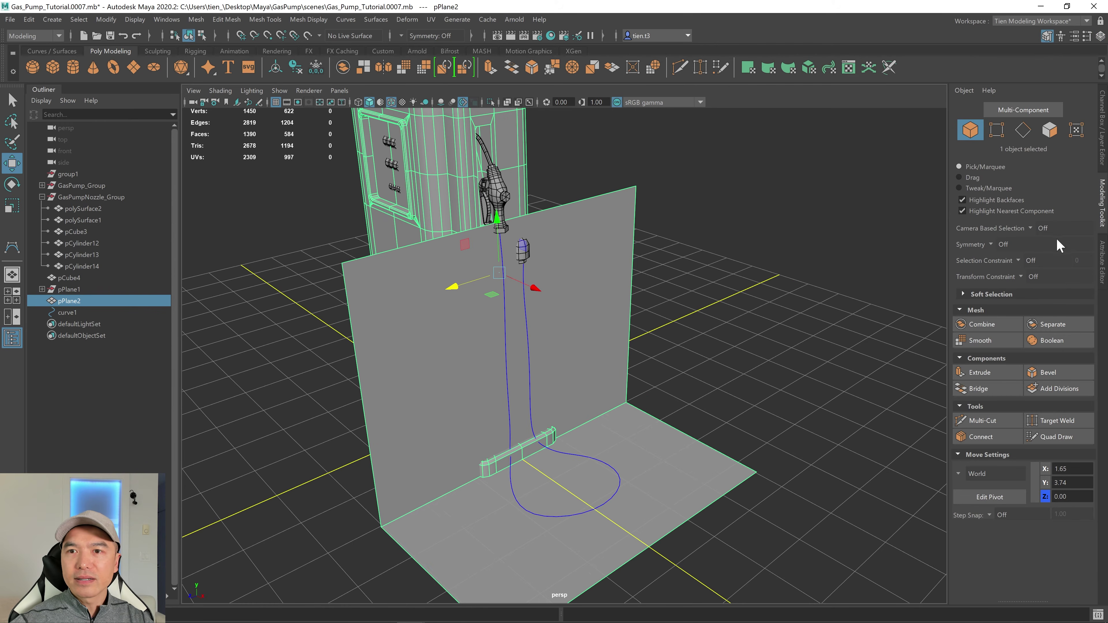
click(1050, 324)
click(592, 265)
key(Delete)
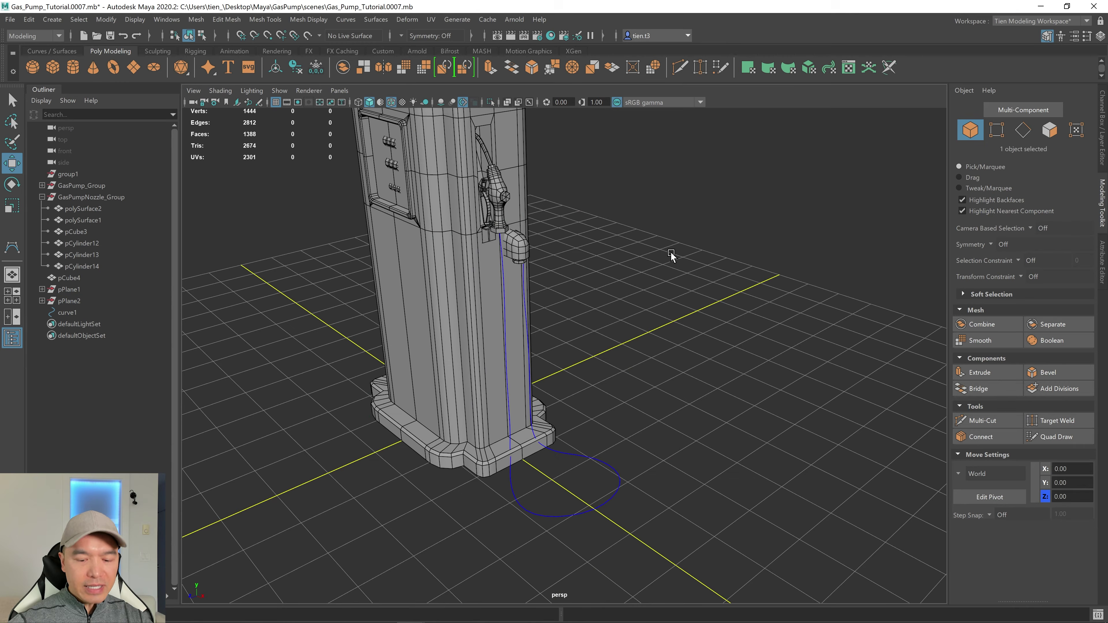
alt+drag(671, 252, 667, 250)
alt+right_drag(666, 251, 629, 266)
alt+drag(630, 267, 644, 266)
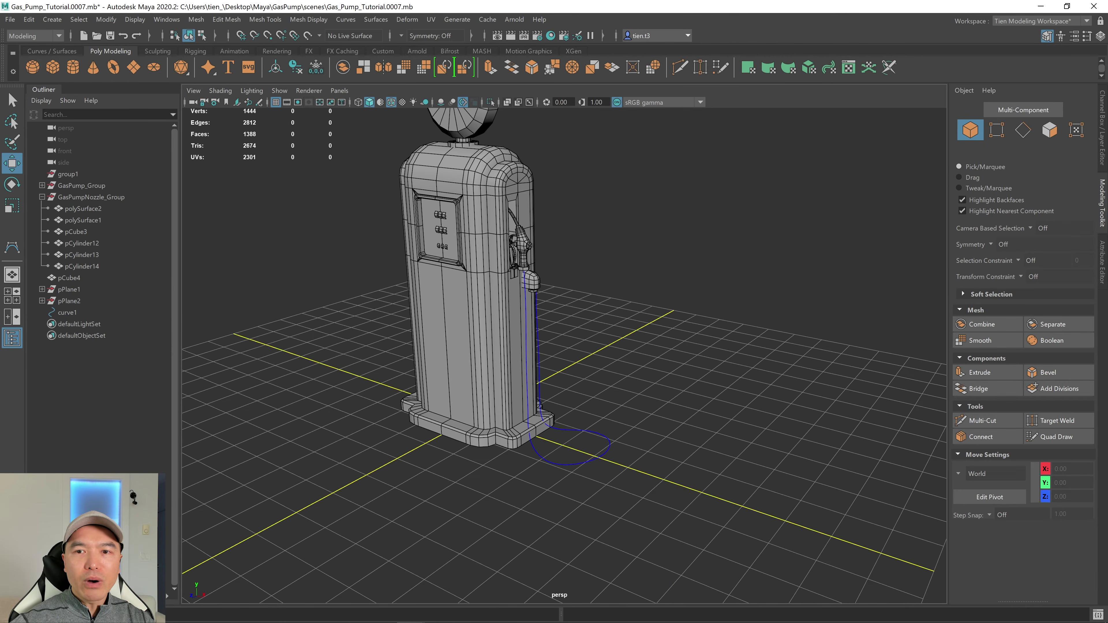
Add the separated pump body to GasPump_Layer and deselect it
click(1102, 122)
click(460, 327)
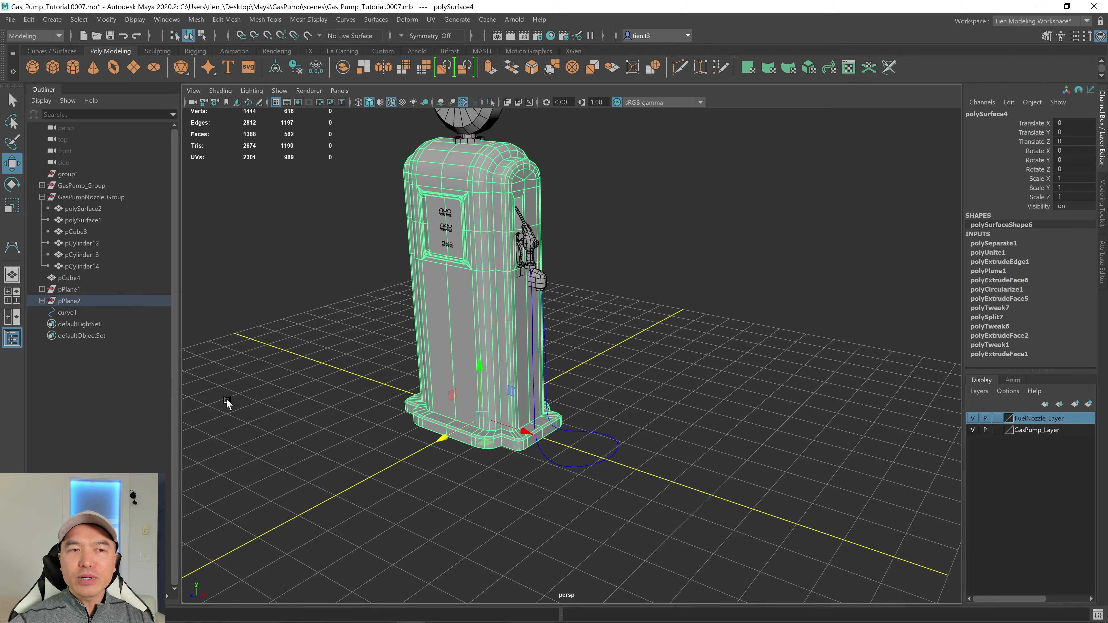
right_click(1044, 428)
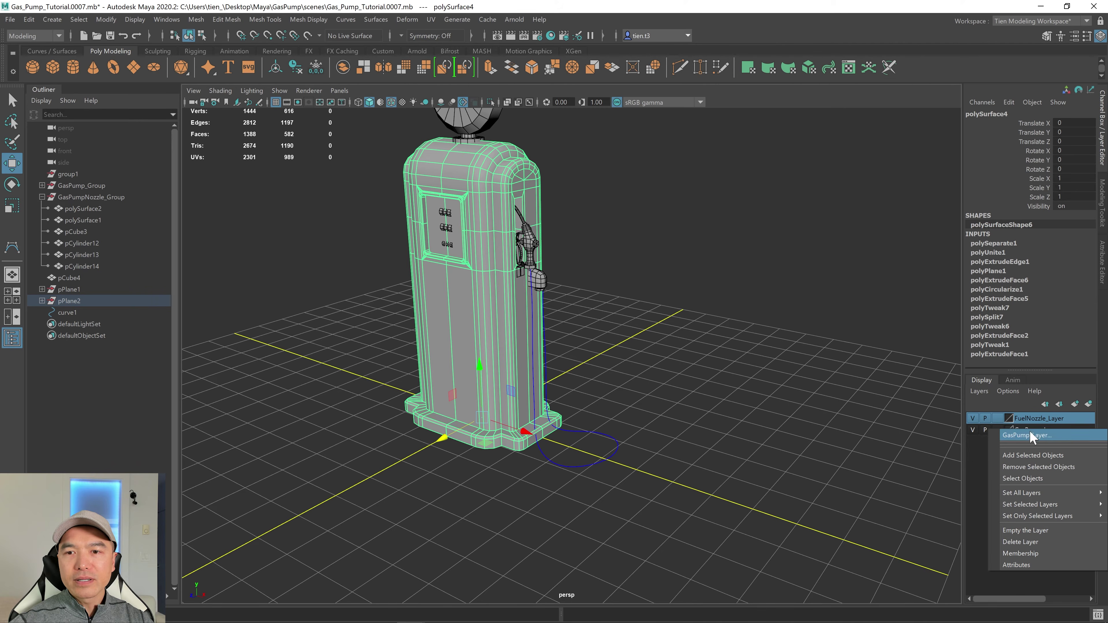
click(1028, 444)
click(1037, 430)
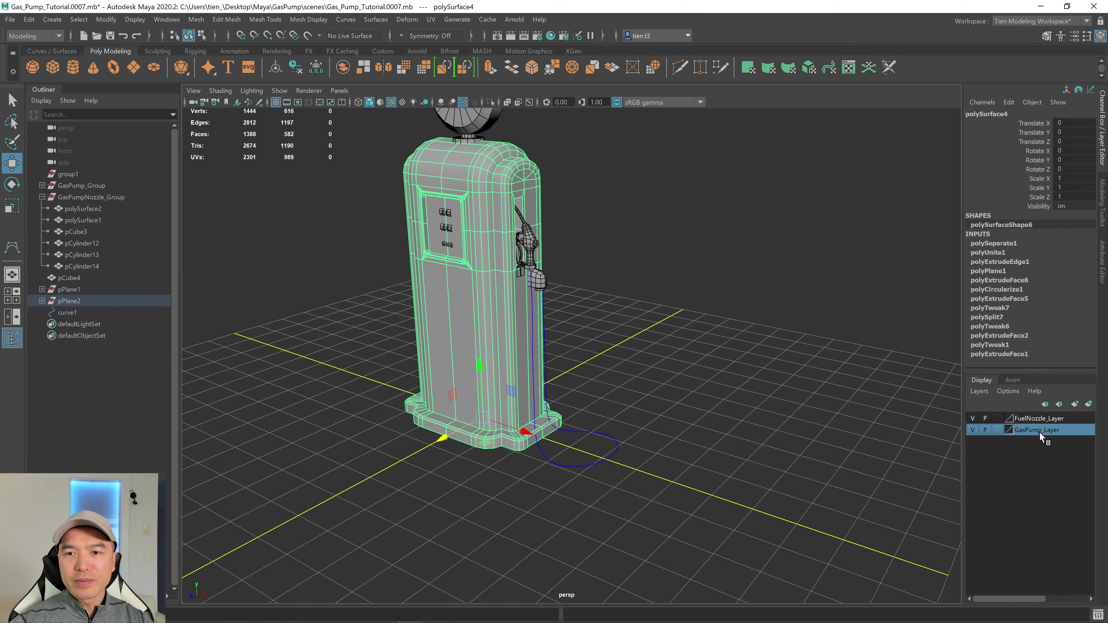
right_click(1039, 431)
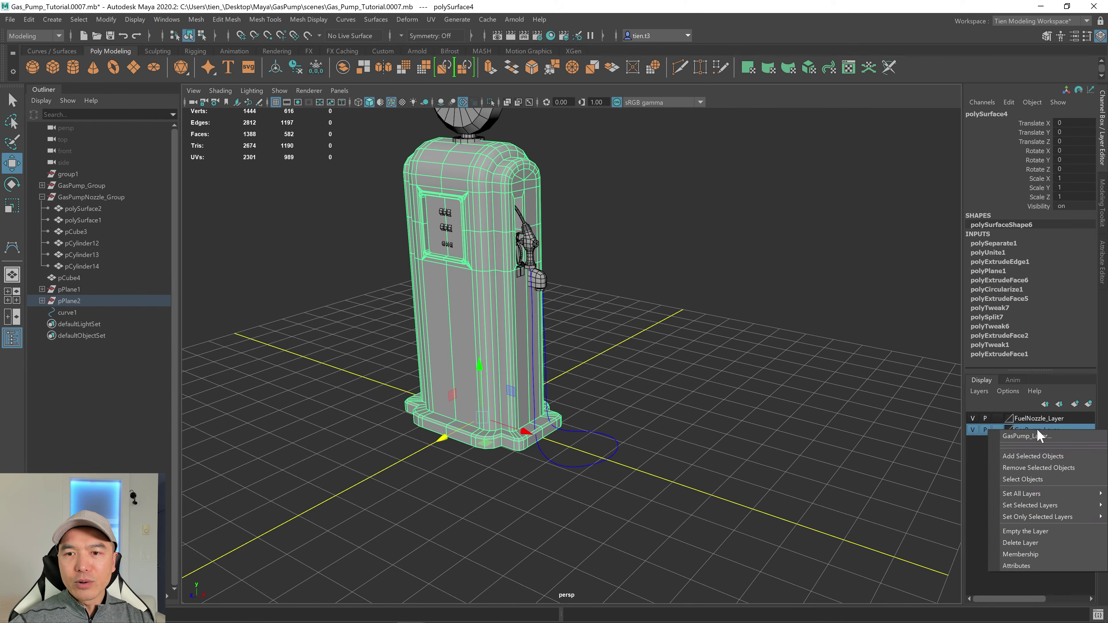
click(1029, 457)
click(654, 354)
Examine from below how the curve's start lines up with the underside of the nozzle's bottom fitting
scroll(642, 359, up, 3)
alt+drag(642, 360, 589, 285)
scroll(598, 336, up, 3)
alt+middle_drag(590, 285, 575, 389)
alt+drag(575, 389, 576, 428)
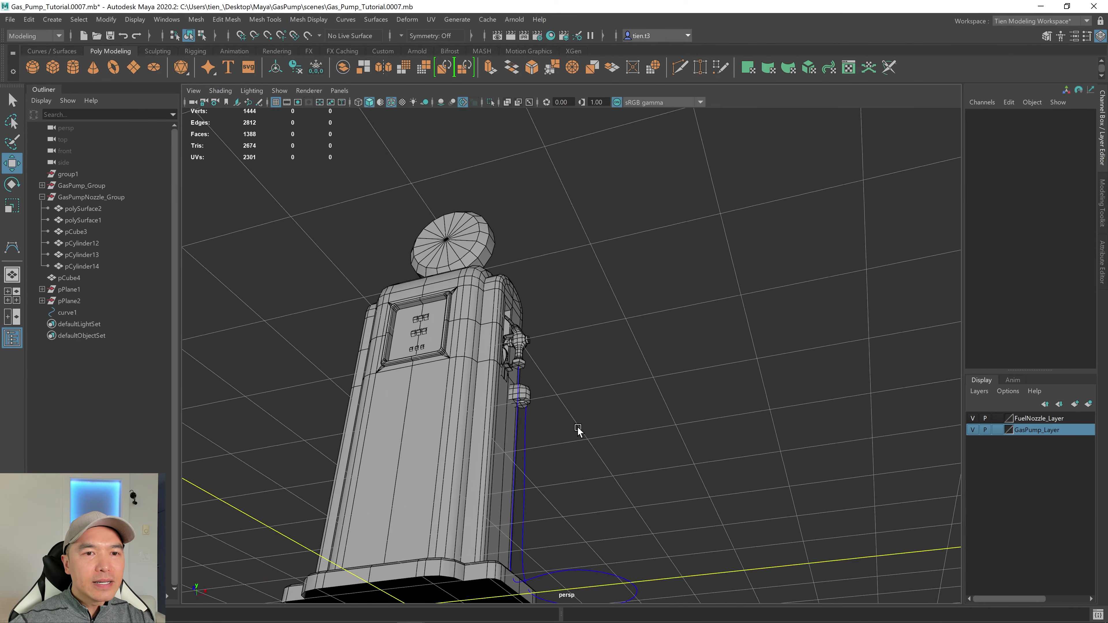
scroll(576, 415, up, 4)
click(486, 439)
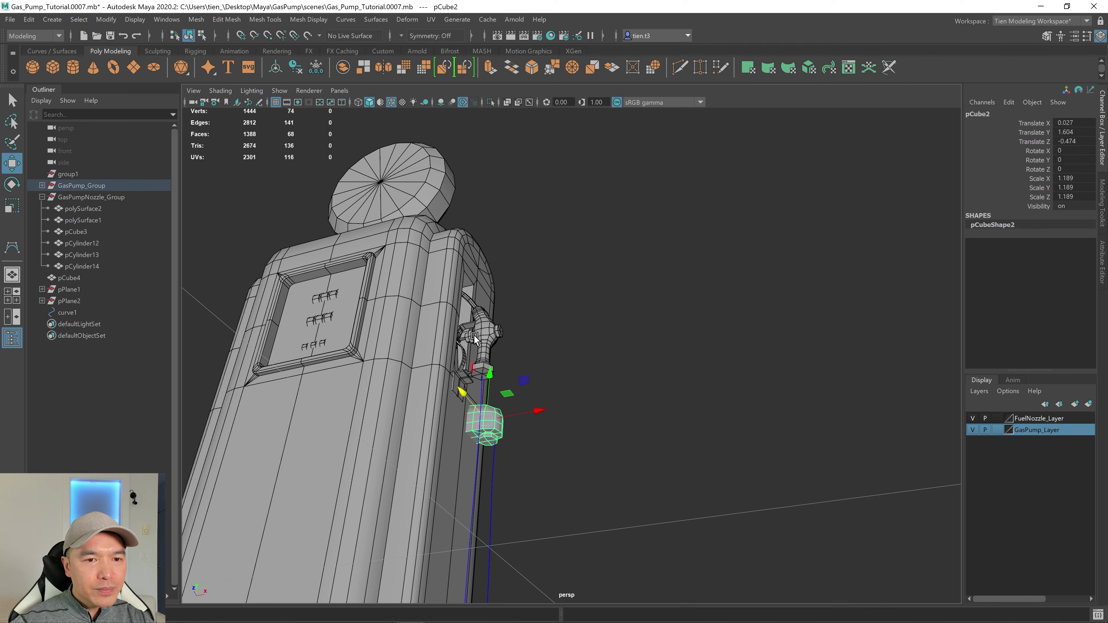
key(q)
click(490, 373)
key(f)
scroll(575, 378, down, 4)
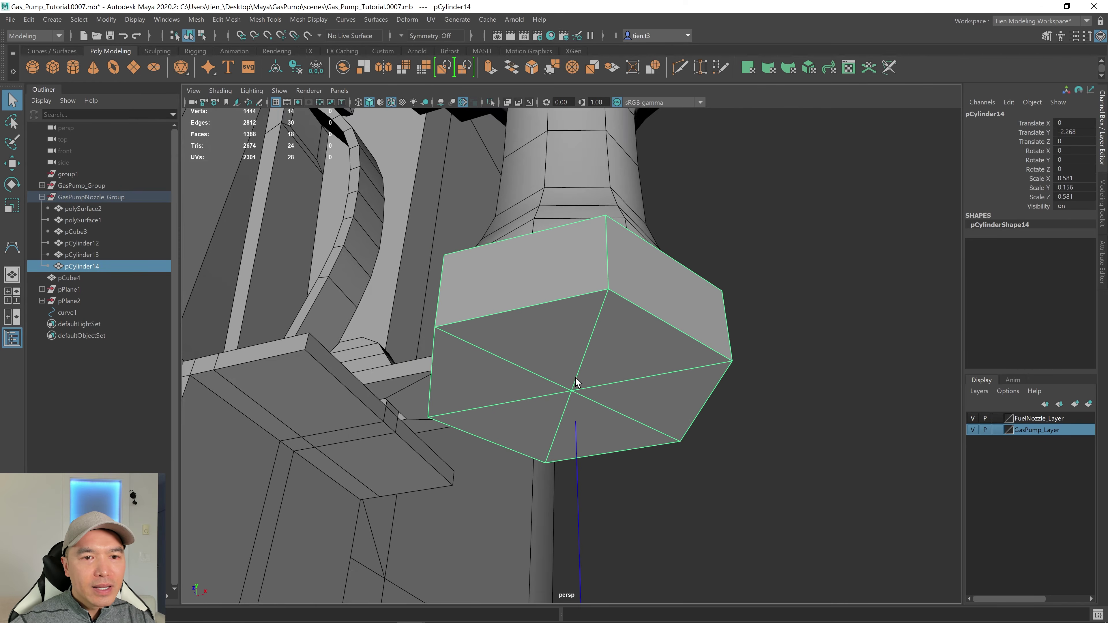
alt+drag(575, 377, 633, 429)
Select the hose curve and snap its pivot to the curve's start point below the nozzle
click(579, 379)
scroll(639, 399, down, 6)
scroll(633, 428, down, 3)
scroll(633, 428, down, 5)
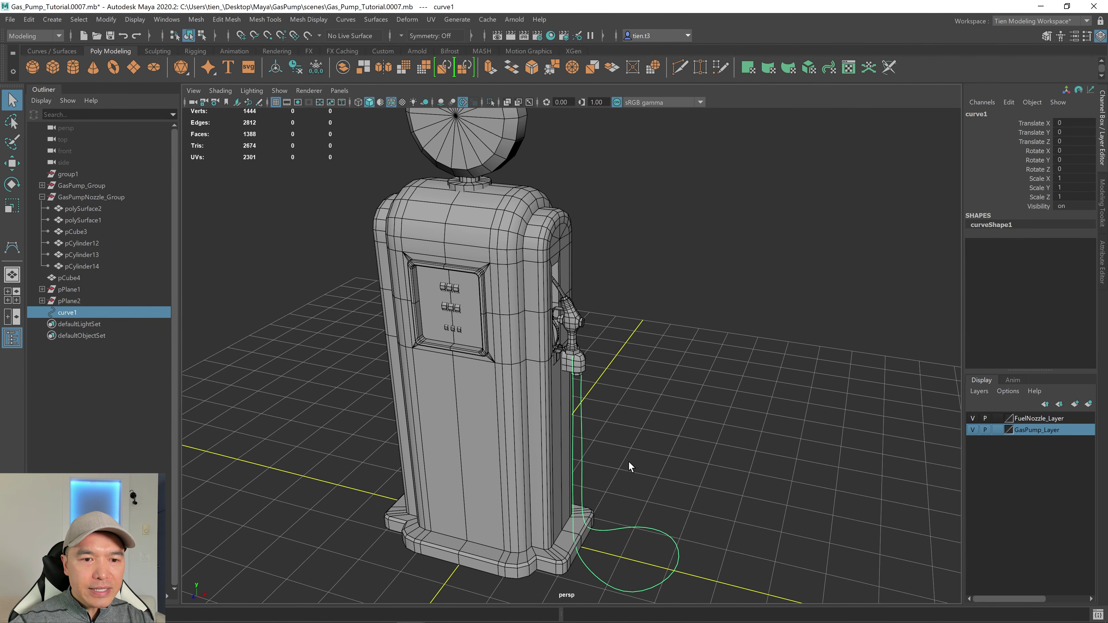
key(w)
alt+middle_drag(544, 500, 571, 451)
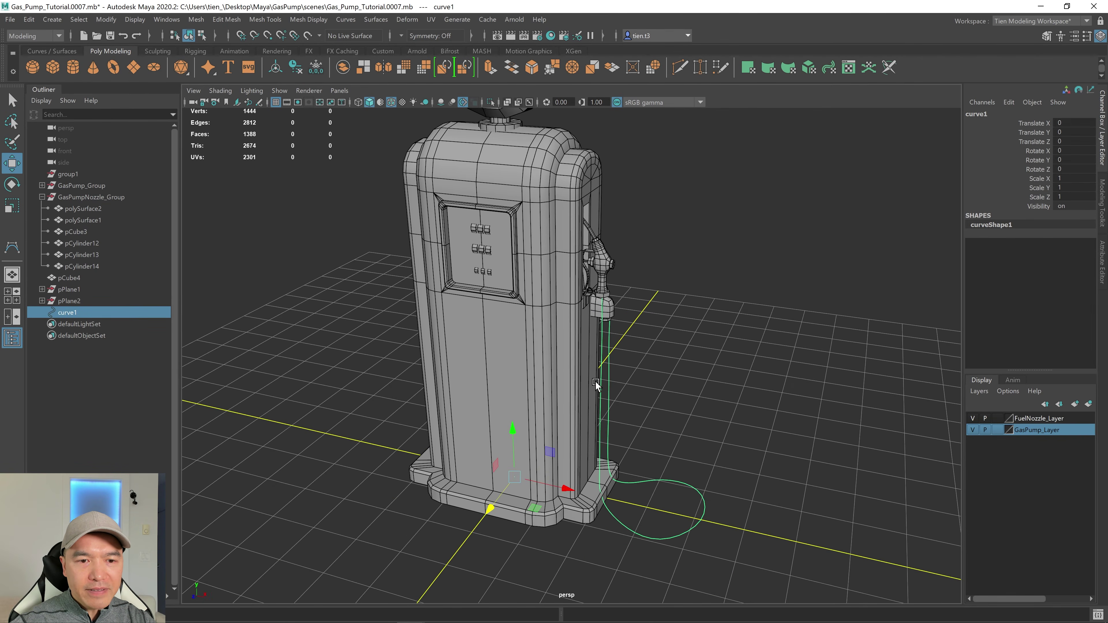
scroll(596, 381, up, 4)
mouse_move(596, 378)
alt+mouse_down()
mouse_move(596, 363)
mouse_move(593, 372)
alt+mouse_up()
scroll(597, 364, down, 3)
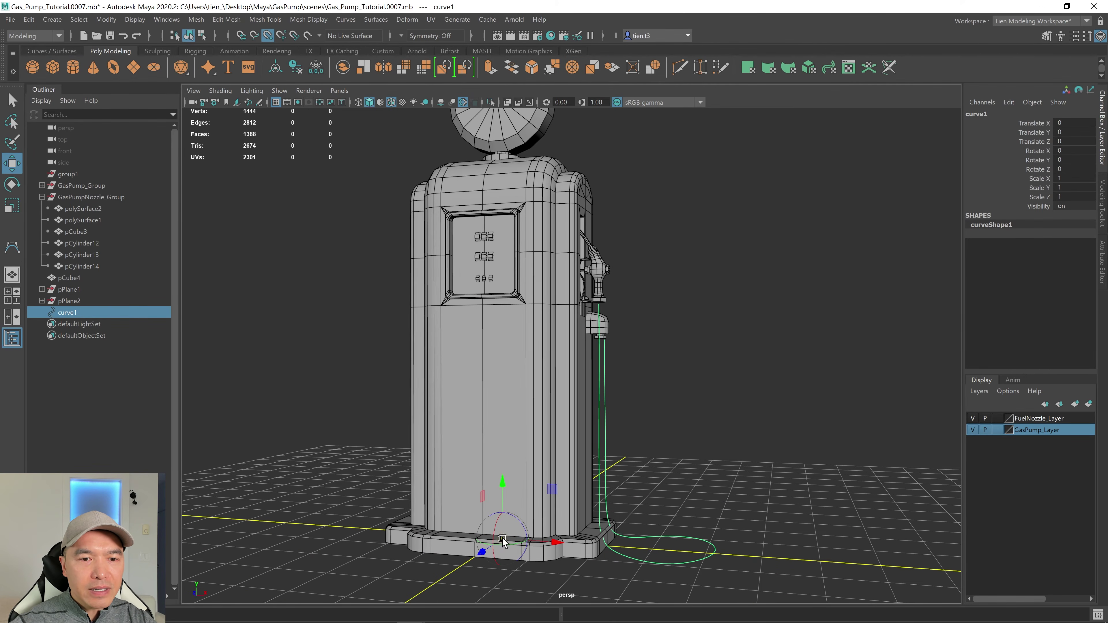
drag(503, 540, 598, 306)
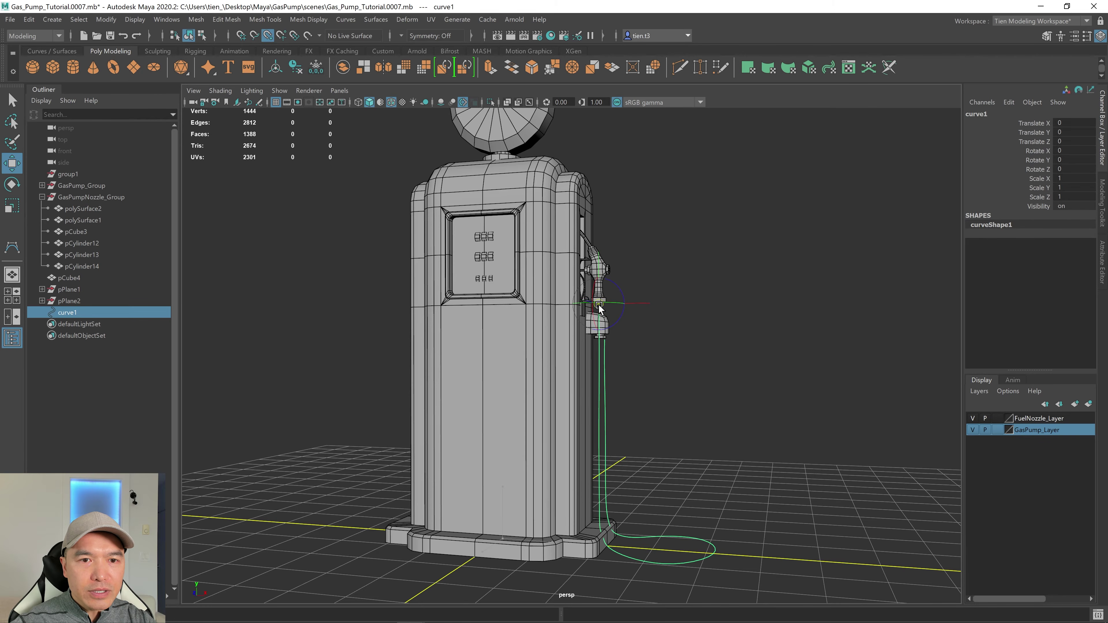
Move the curve so that its start snaps to the center vertex on the underside of the nozzle's bottom fitting
scroll(598, 306, up, 7)
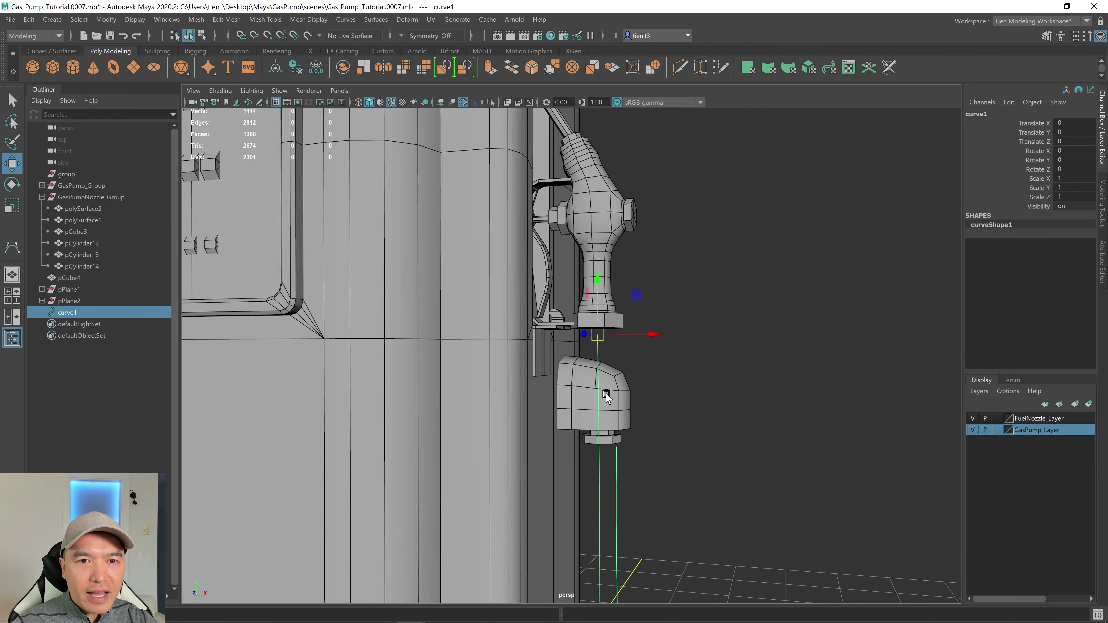
scroll(606, 394, up, 4)
alt+drag(606, 394, 614, 364)
alt+middle_drag(670, 397, 638, 367)
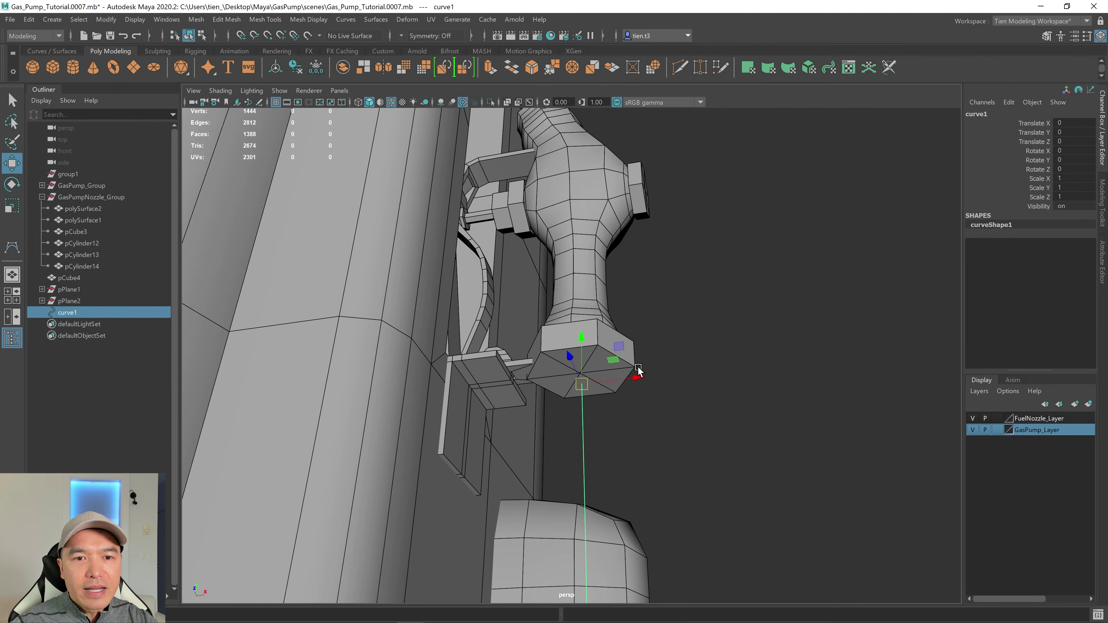
key(v)
drag(581, 385, 581, 374)
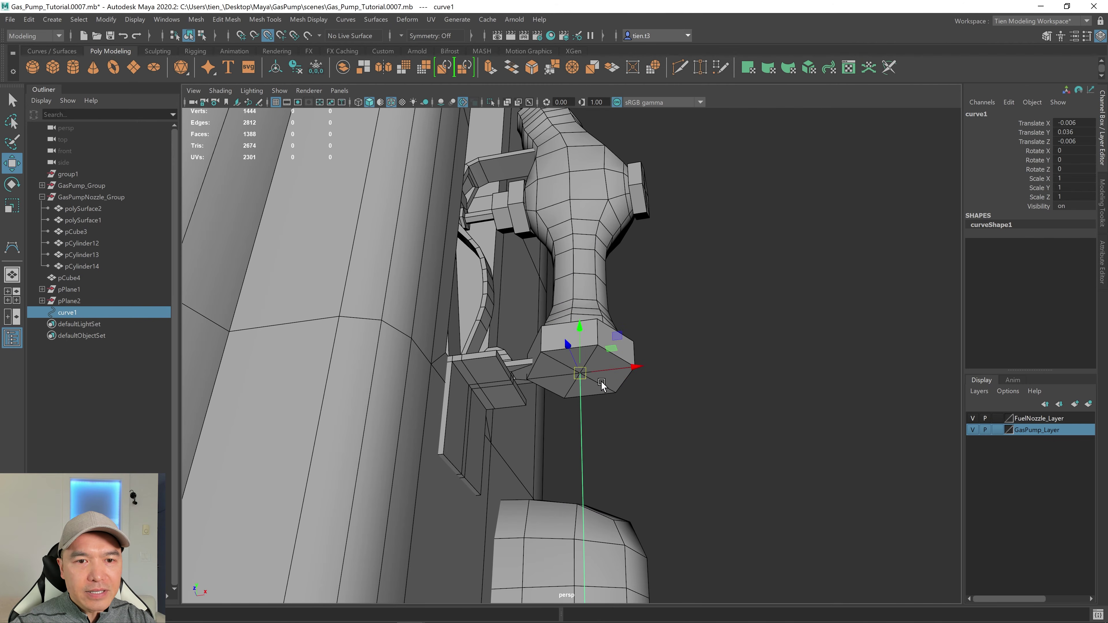
Select the underside faces of the nozzle's bottom fitting and duplicate them as a separate piece
scroll(601, 382, down, 8)
scroll(593, 366, up, 2)
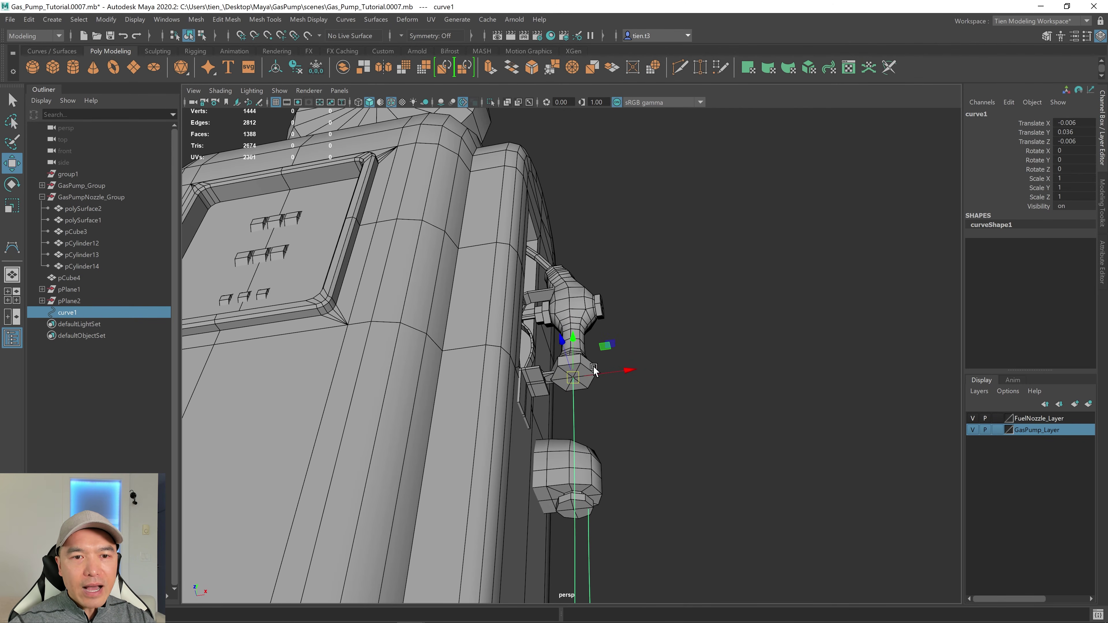
key(q)
click(582, 364)
key(f)
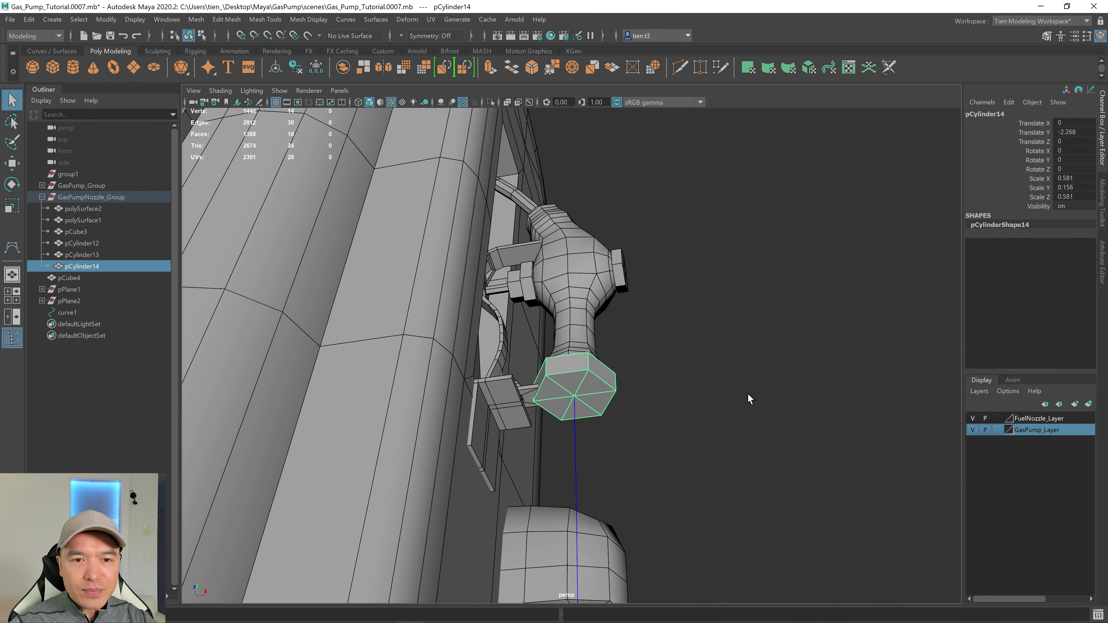
right_drag(761, 292, 756, 335)
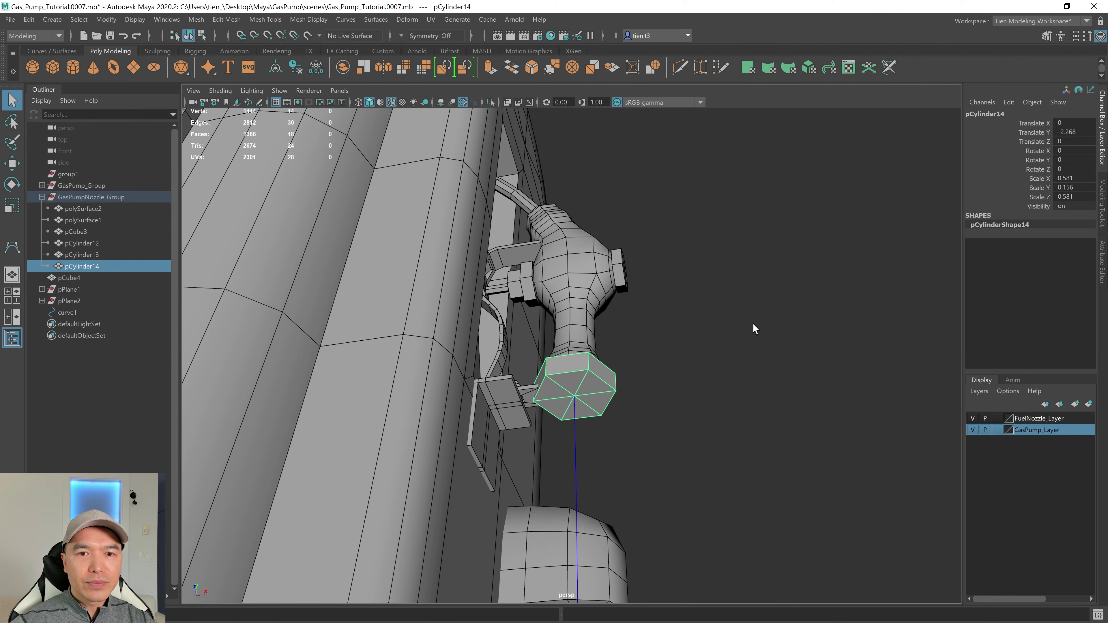
drag(581, 383, 676, 402)
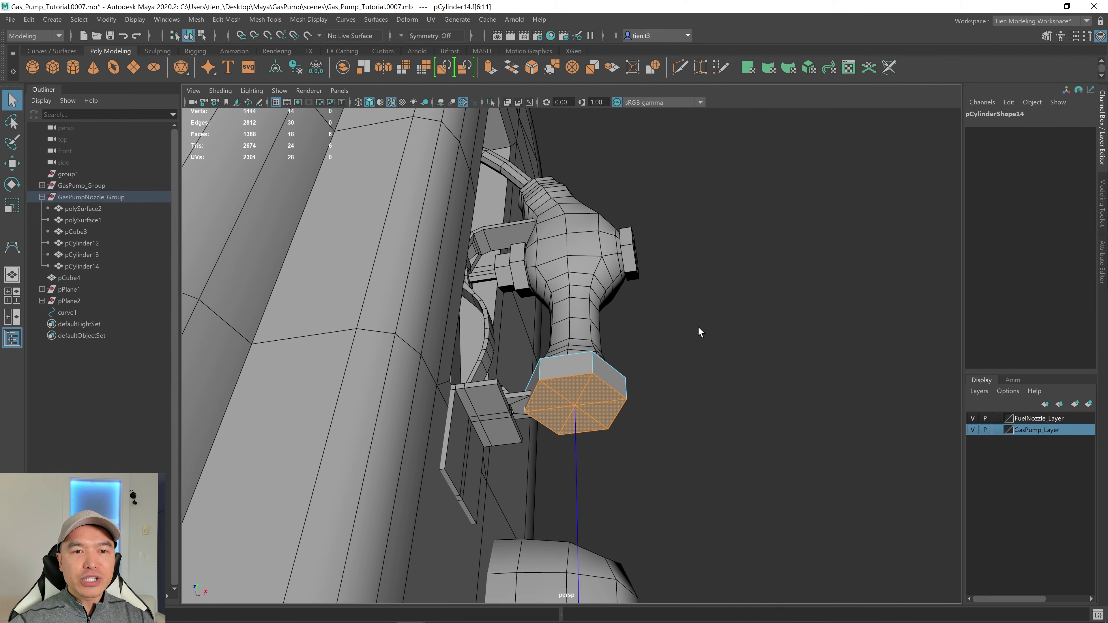
shift+right_drag(697, 327, 681, 529)
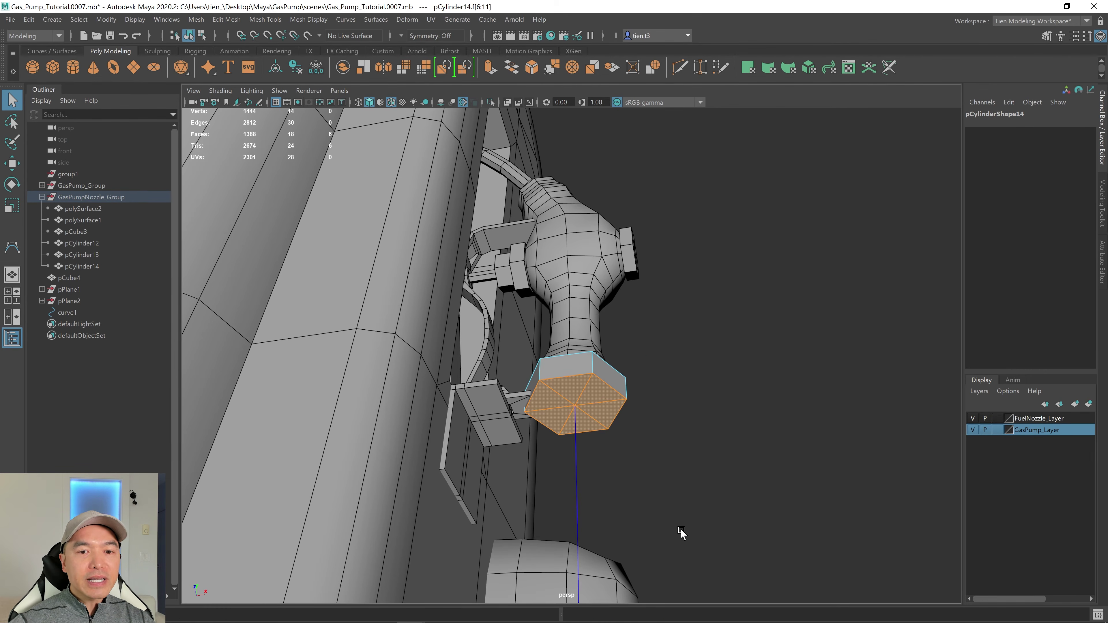
alt+drag(527, 471, 543, 447)
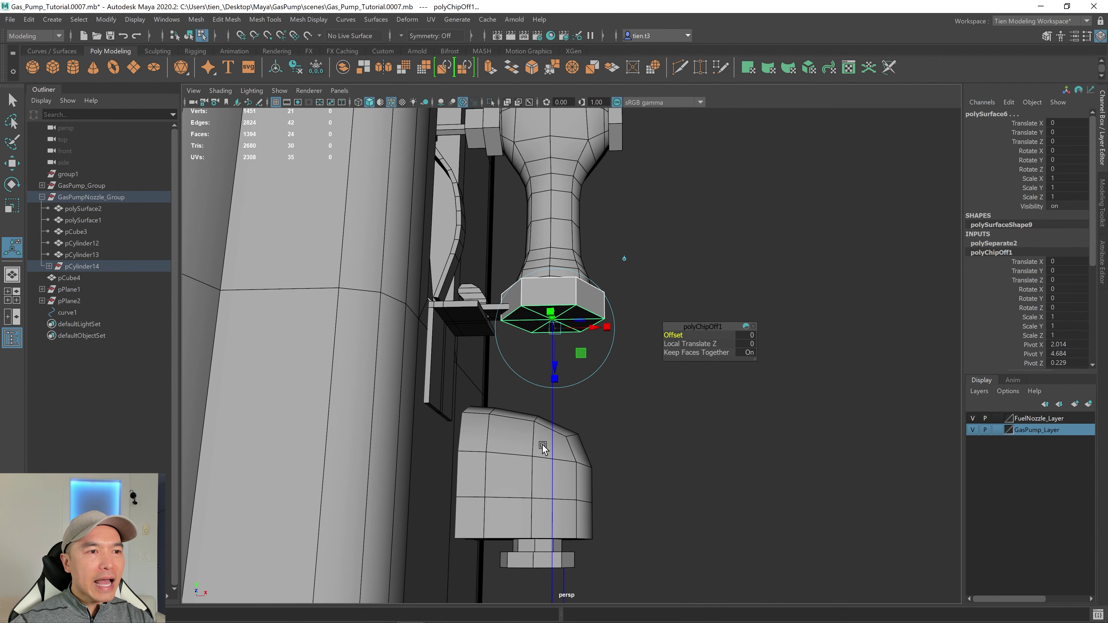
Return to object mode and select the duplicated faces, polySurface6, inside the pCylinder14 group
click(49, 267)
click(78, 290)
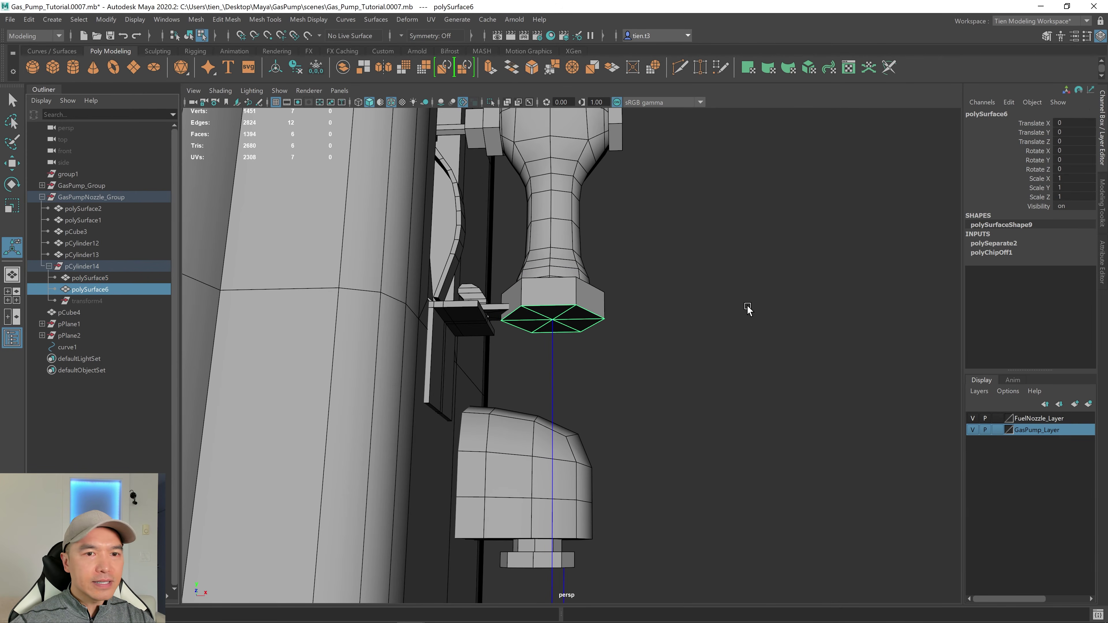
key(q)
right_drag(699, 257, 770, 214)
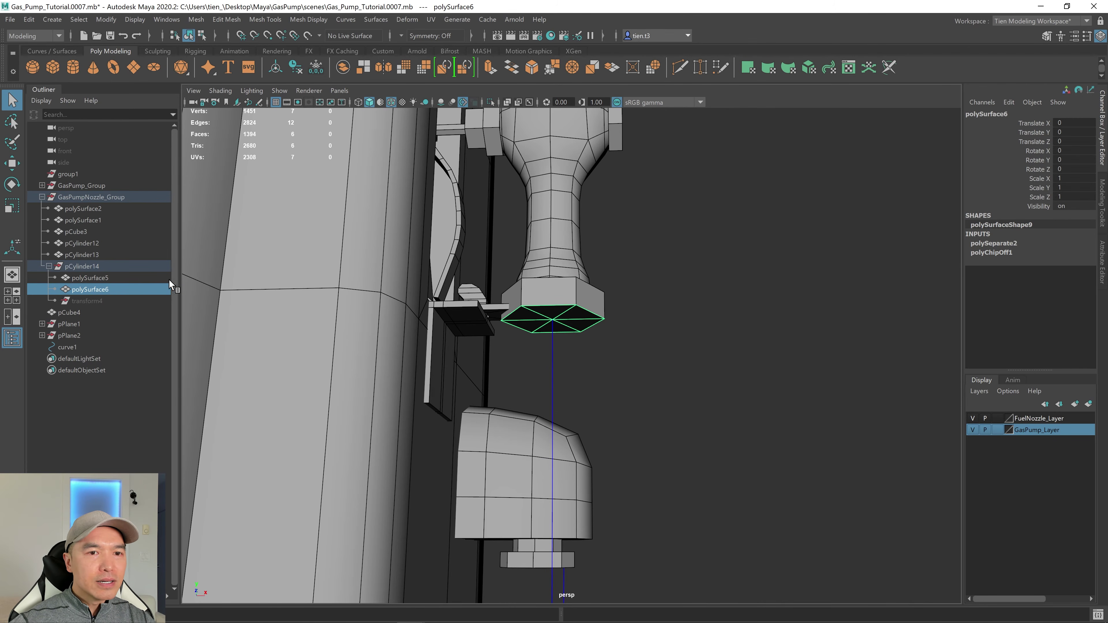
click(755, 309)
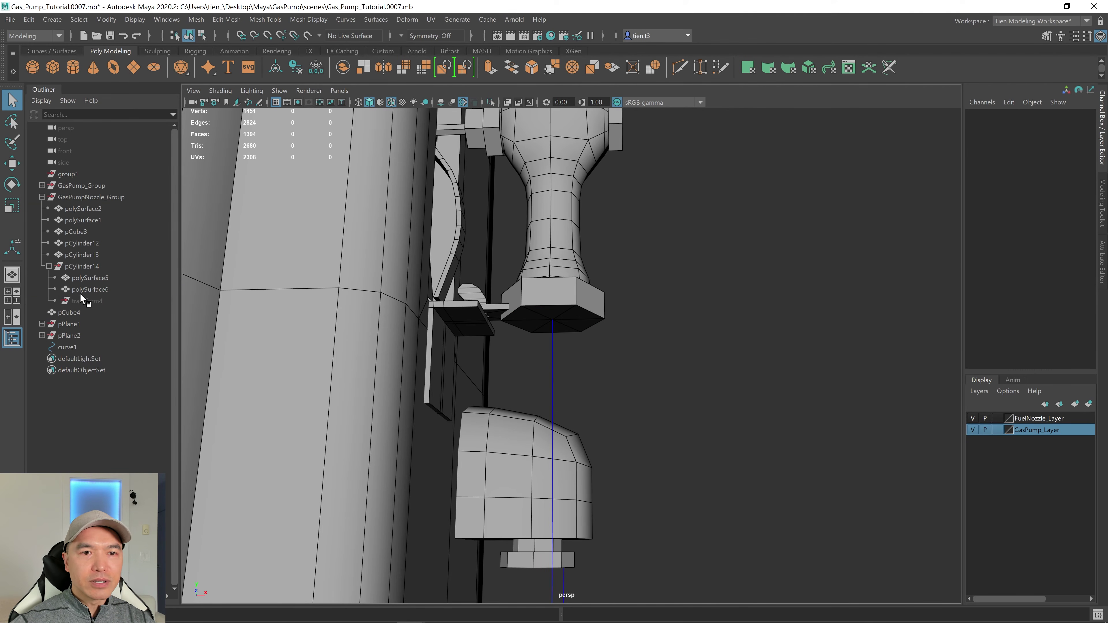
click(91, 290)
alt+drag(690, 322, 661, 357)
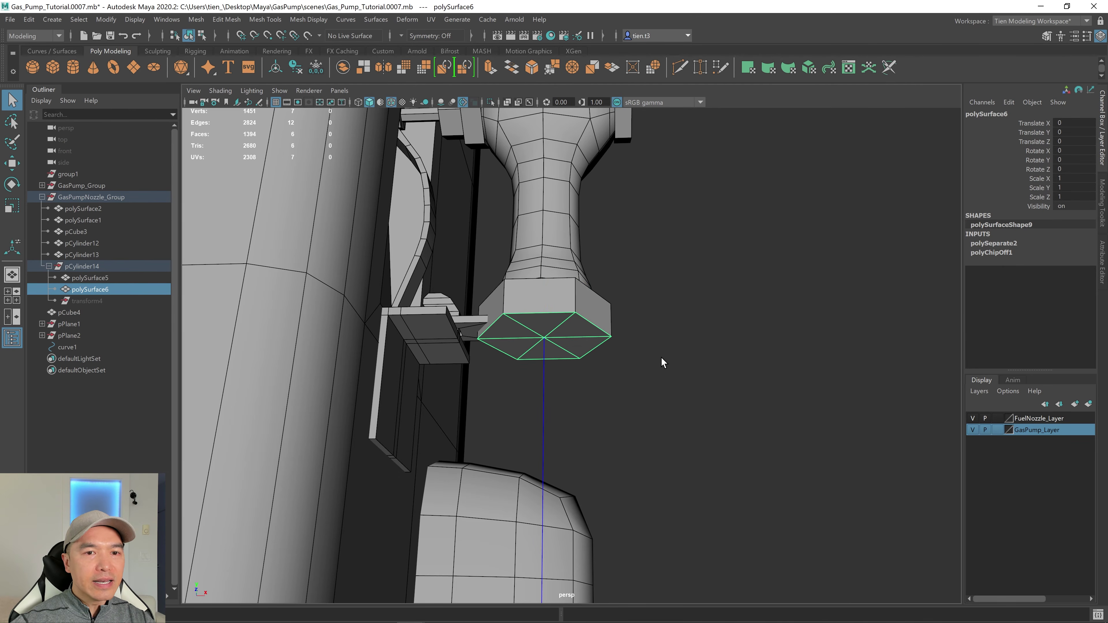
Scale the duplicated disc uniformly down to about 0.434 as the hose's cross-section
key(w)
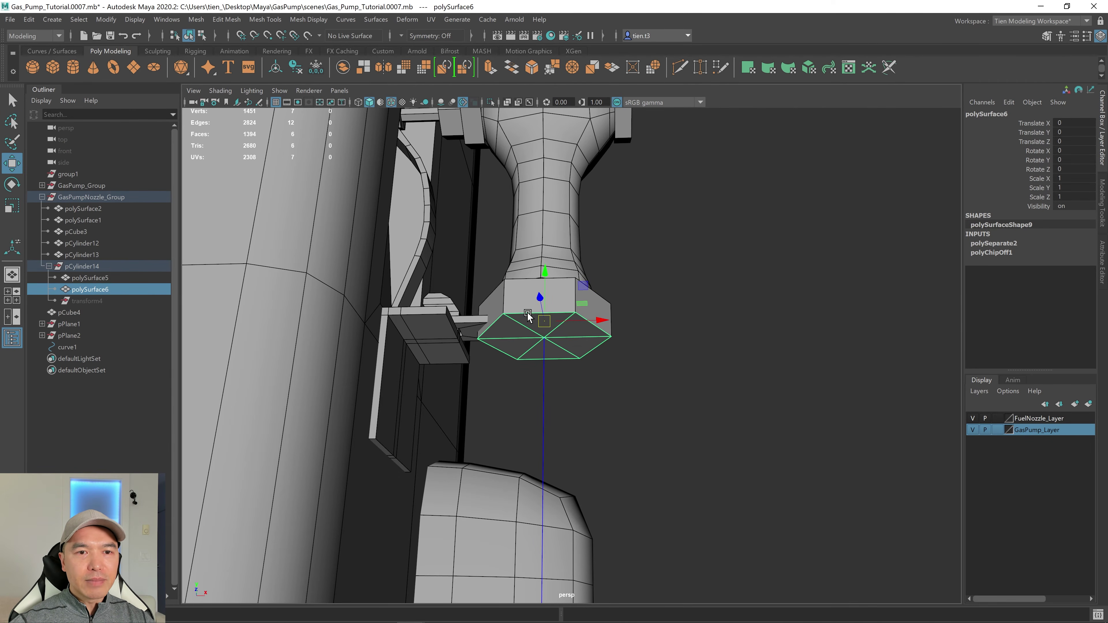
alt+drag(613, 327, 636, 383)
key(r)
drag(559, 413, 512, 429)
alt+drag(706, 413, 828, 410)
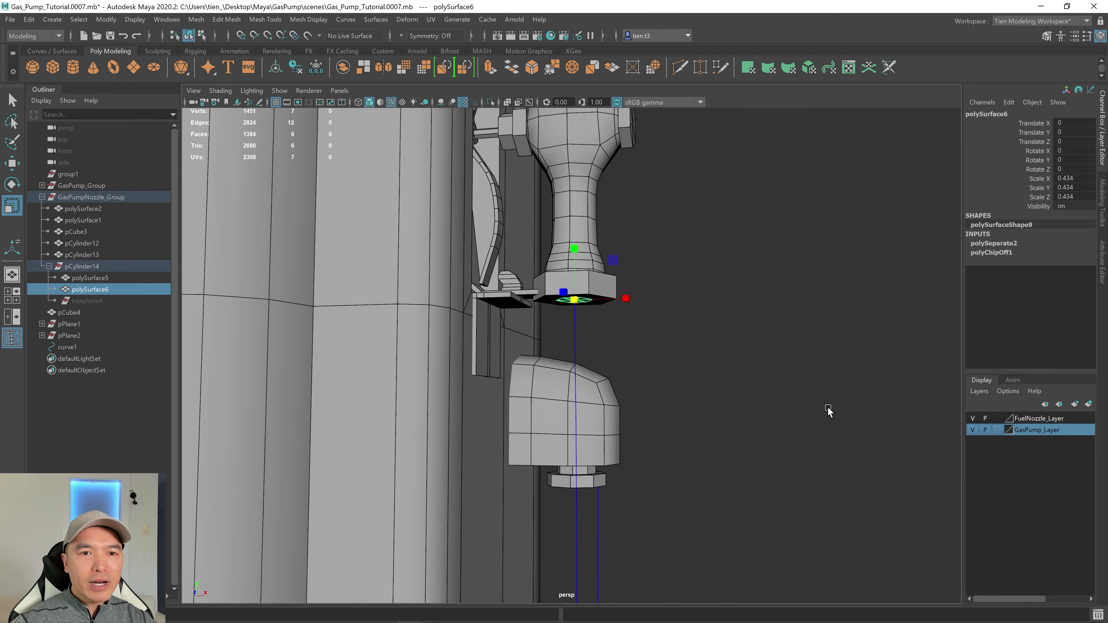
Select all faces of the small disc and add the hose curve to the selection
right_drag(704, 234, 705, 273)
alt+drag(670, 349, 649, 348)
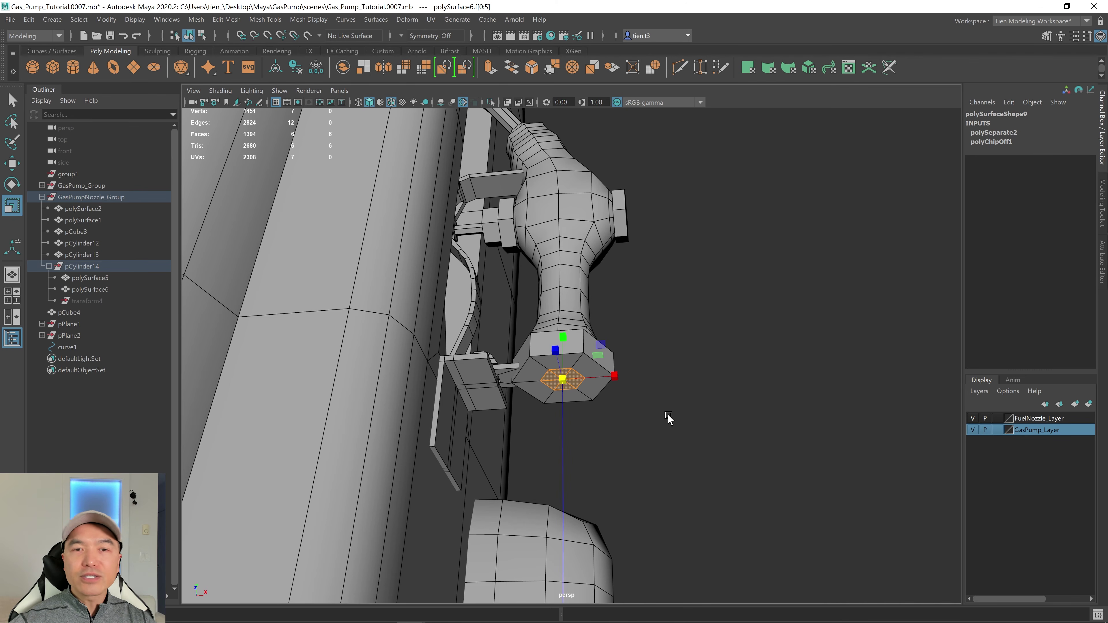
alt+drag(668, 418, 551, 443)
scroll(638, 423, down, 5)
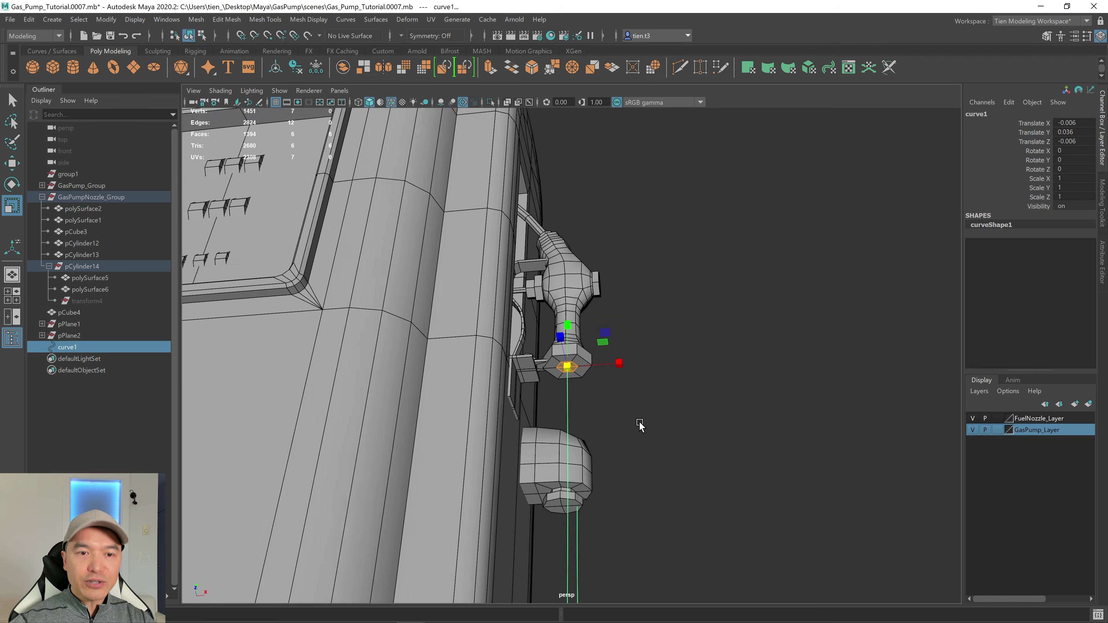
alt+drag(638, 424, 623, 366)
scroll(668, 430, down, 4)
scroll(623, 366, up, 5)
scroll(631, 377, up, 3)
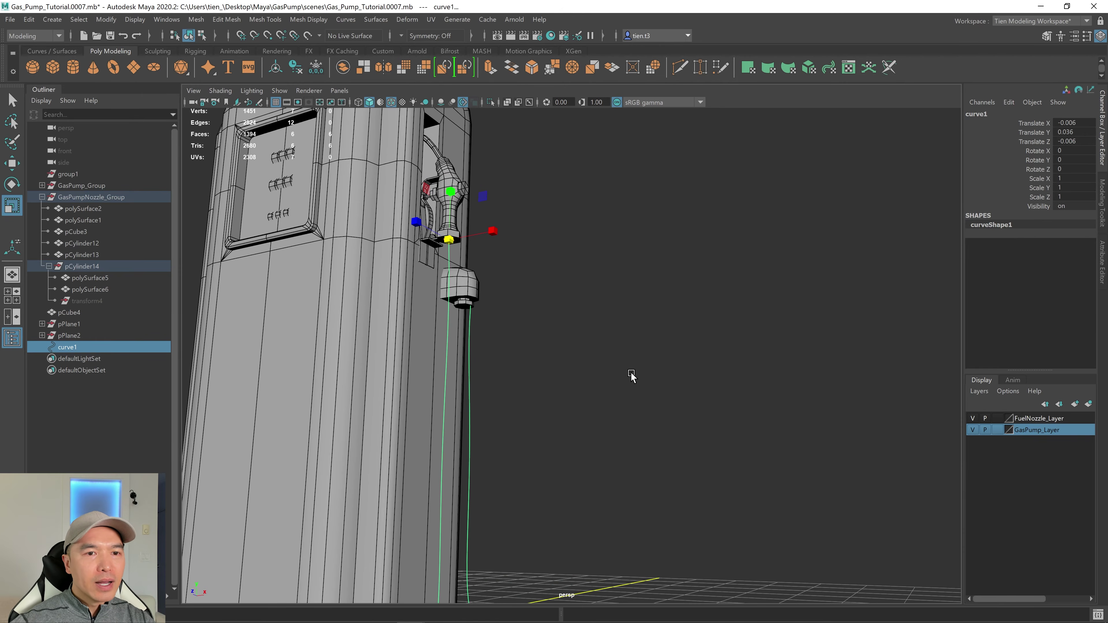
Extrude the disc's faces along the hose curve toward the domed side fitting
shift+right_click(603, 271)
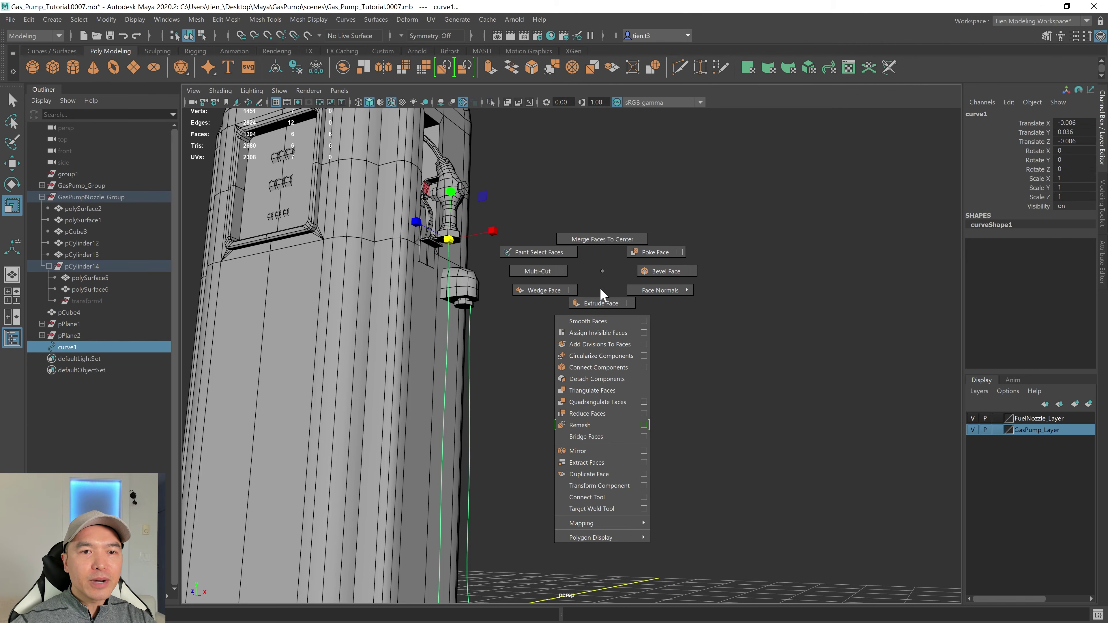
shift+right_drag(602, 271, 596, 303)
alt+drag(594, 302, 549, 309)
scroll(548, 309, down, 4)
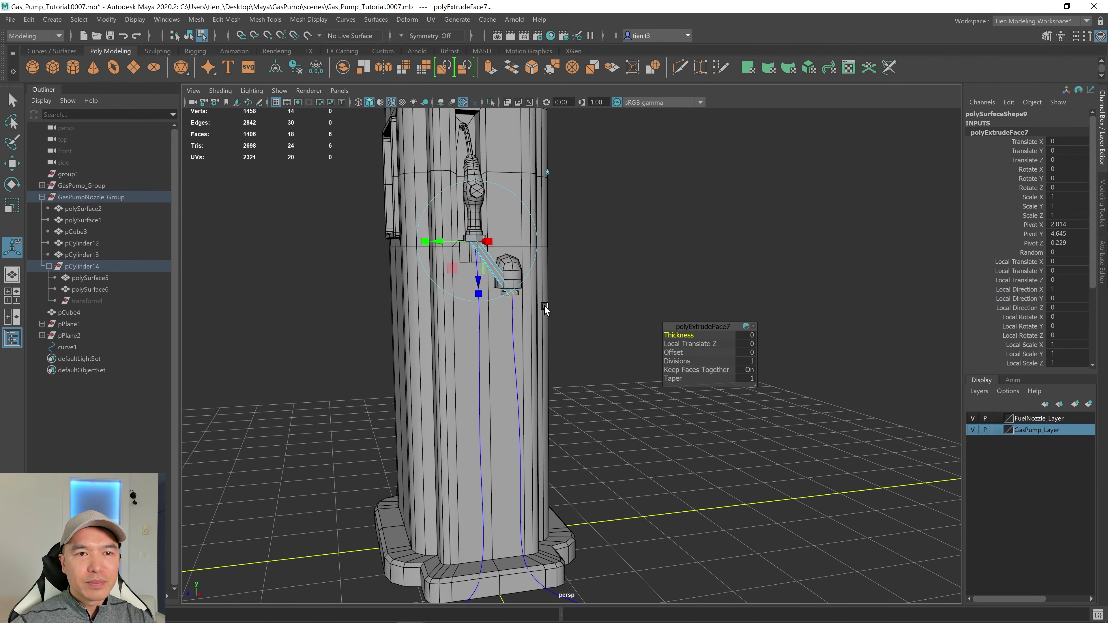
scroll(541, 304, up, 5)
alt+middle_drag(541, 305, 552, 357)
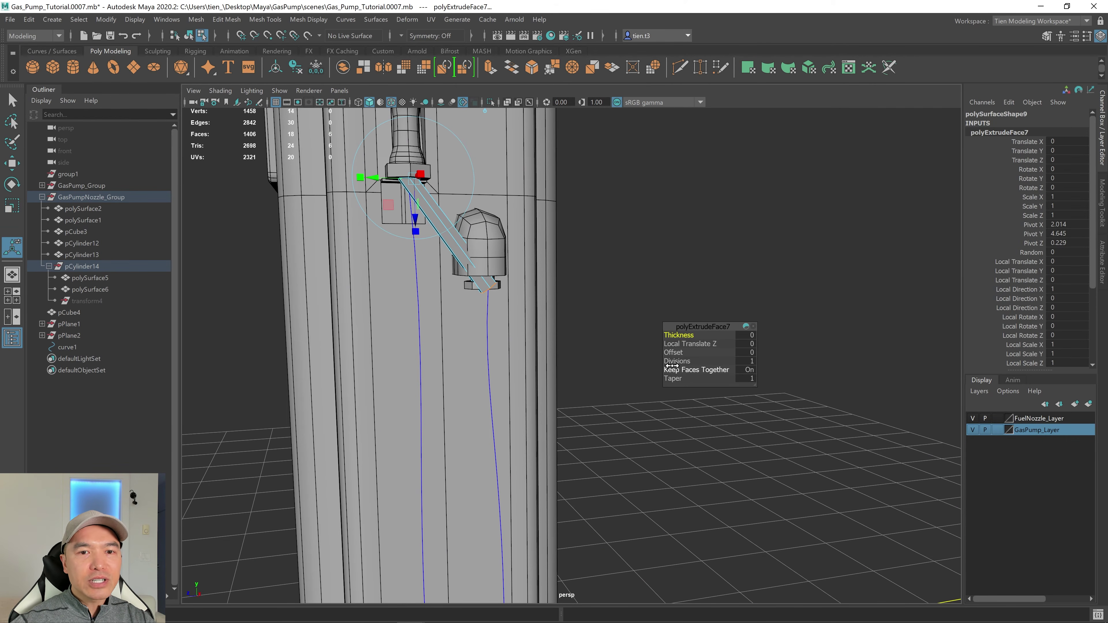
Set the hose extrusion's divisions to 25 and check how it follows the curve on the ground
drag(675, 360, 787, 342)
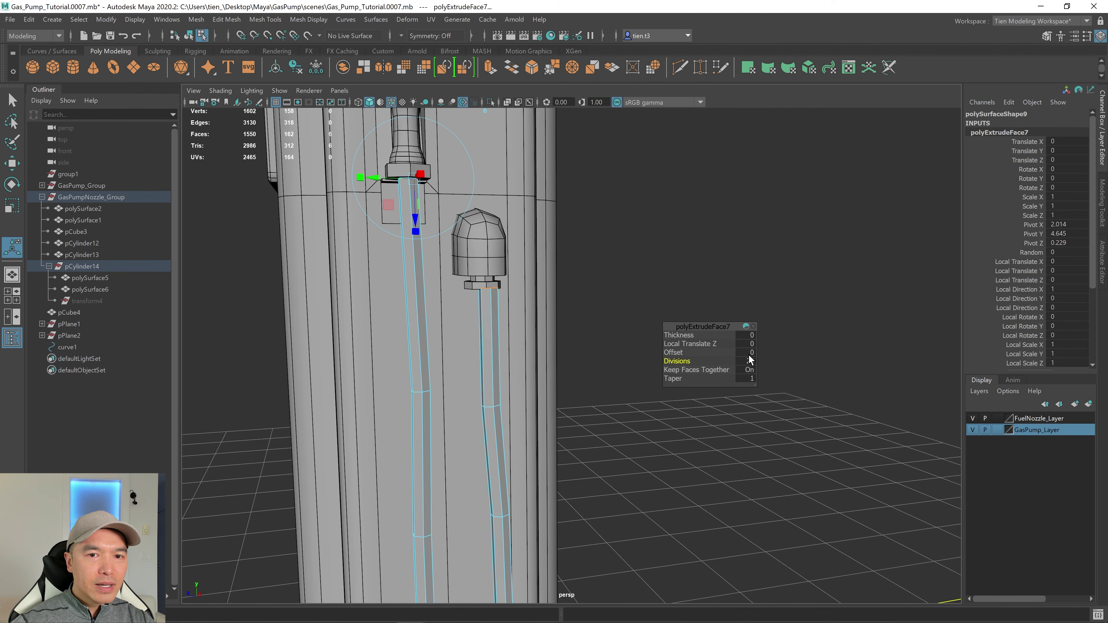
scroll(749, 369, down, 9)
alt+drag(563, 432, 631, 444)
scroll(631, 444, up, 4)
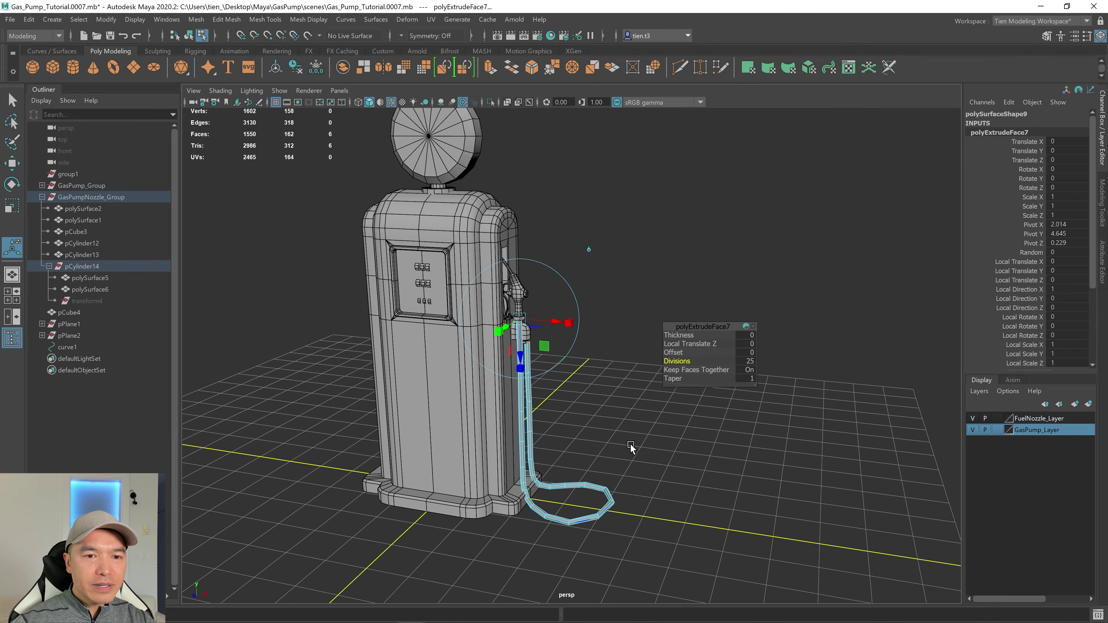
alt+middle_drag(631, 447, 562, 386)
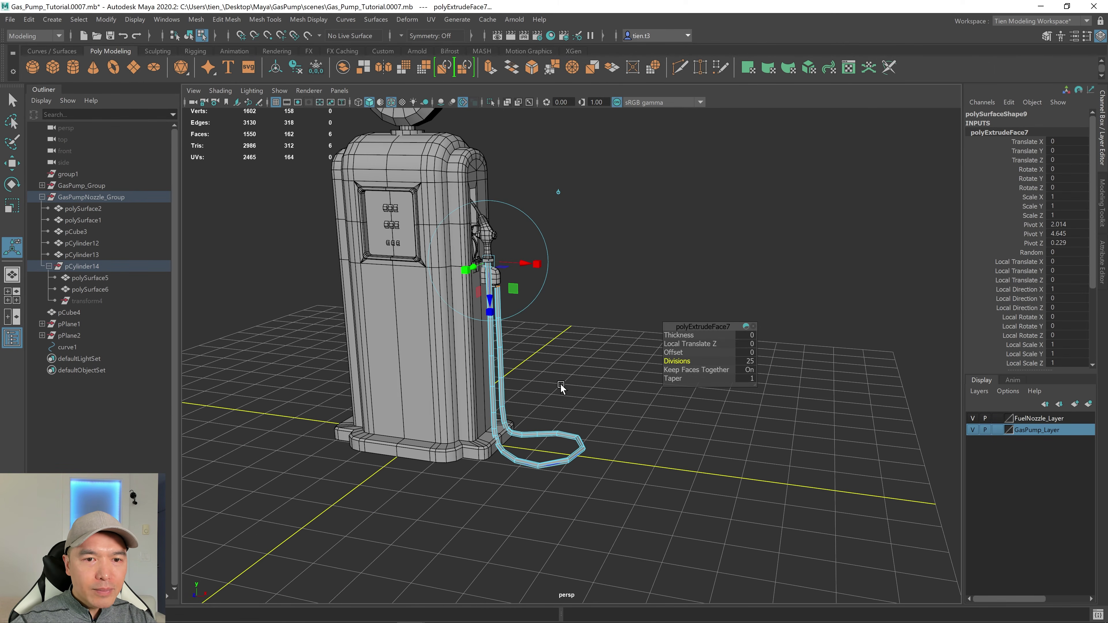
Set the hose extrusion's divisions to 50 and check the bends where it meets the ground
click(749, 361)
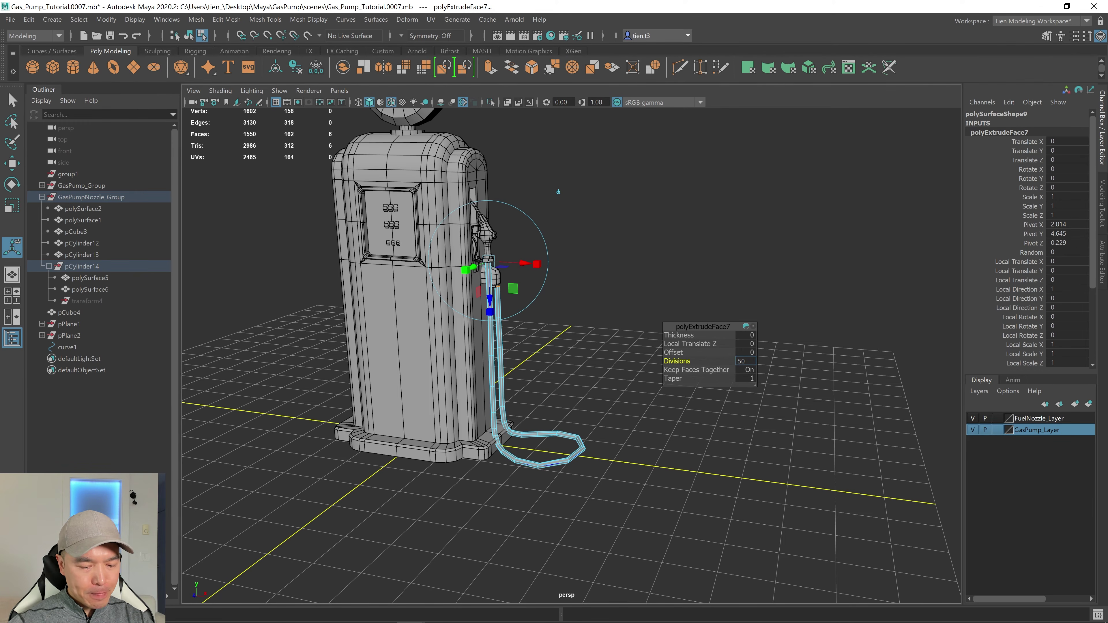
key(Return)
scroll(645, 413, up, 6)
alt+middle_drag(534, 373, 519, 293)
scroll(474, 362, down, 3)
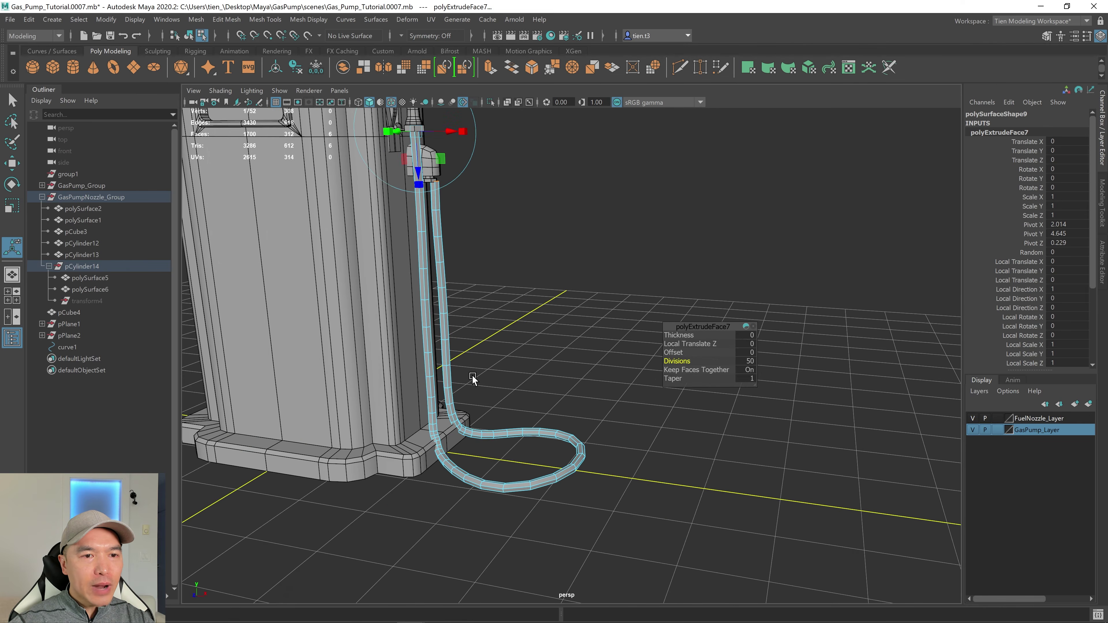
alt+drag(472, 378, 512, 369)
alt+middle_drag(511, 368, 515, 370)
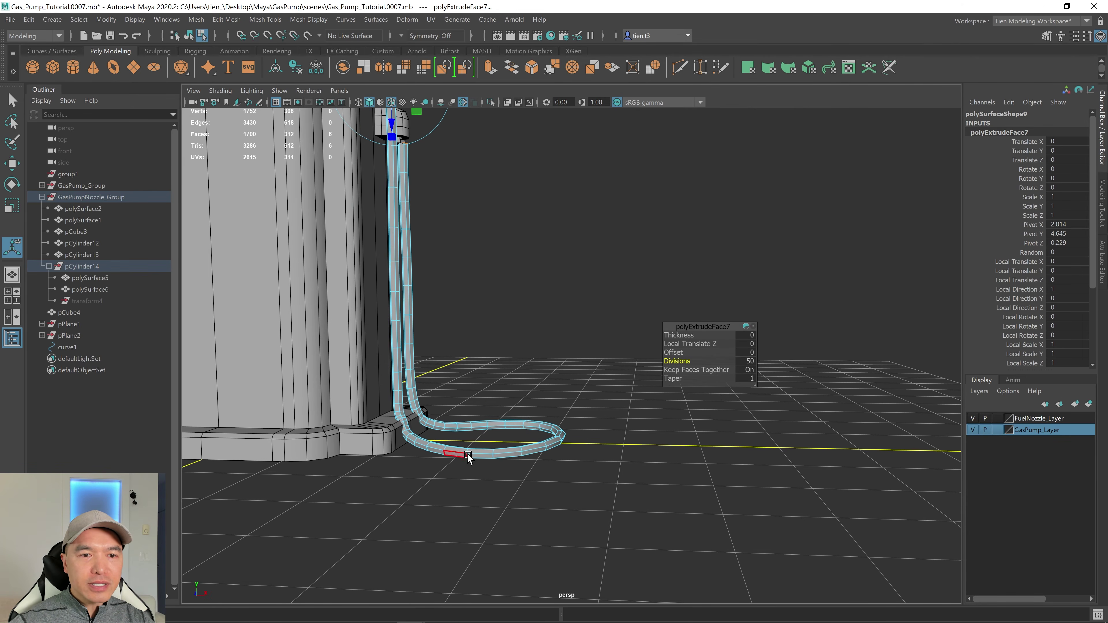
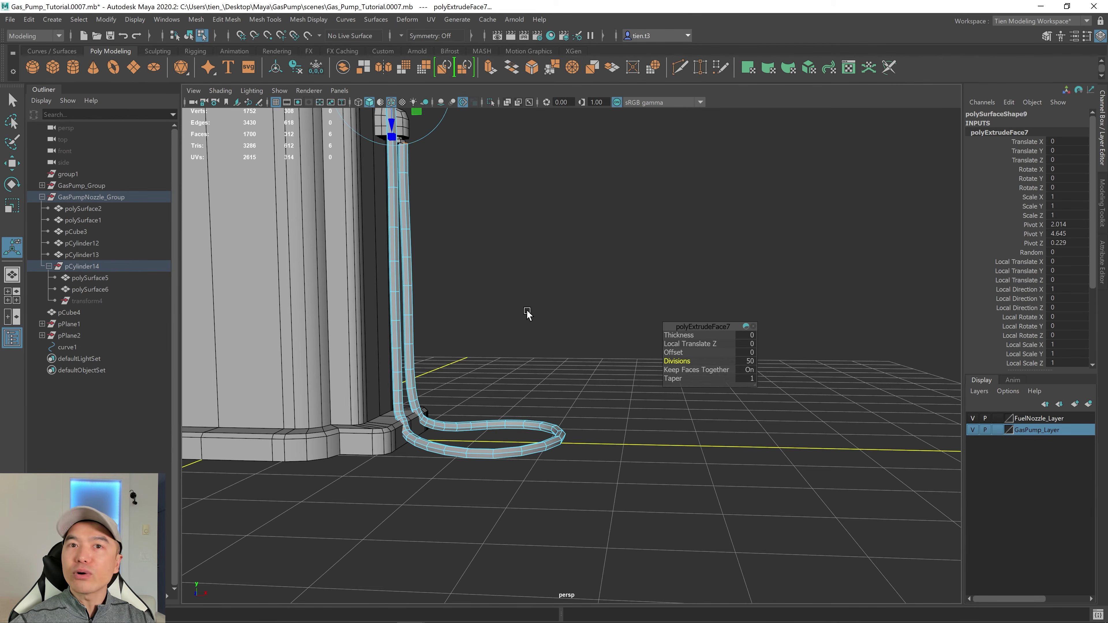
Switch to the front view and move the extrusion's settings box clear of the pump and hose
key(space)
key(space)
scroll(617, 418, down, 10)
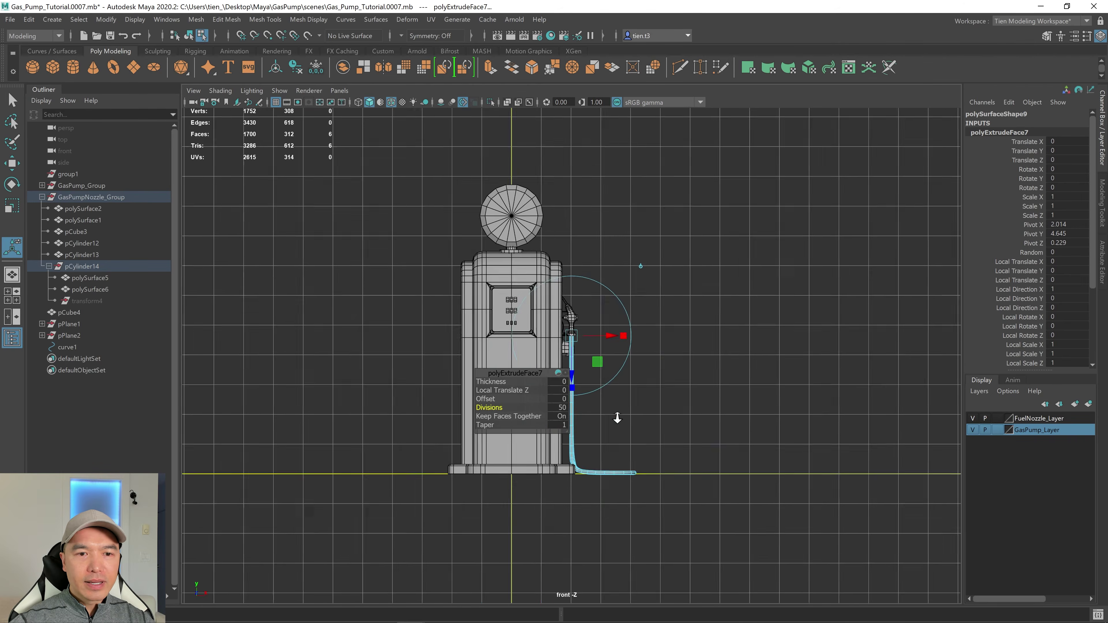
scroll(617, 418, down, 2)
alt+middle_drag(617, 418, 570, 328)
scroll(558, 349, up, 4)
drag(520, 371, 796, 317)
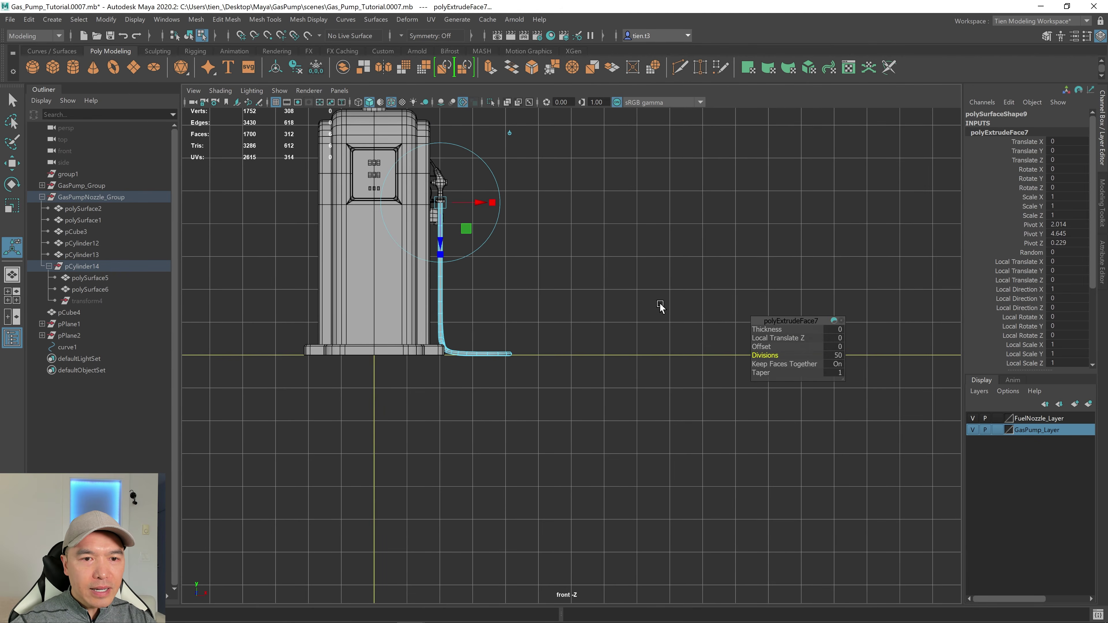
Select the hose curve, turn on X-ray display and switch to editing its control vertices
scroll(628, 304, up, 2)
click(64, 346)
scroll(502, 300, up, 4)
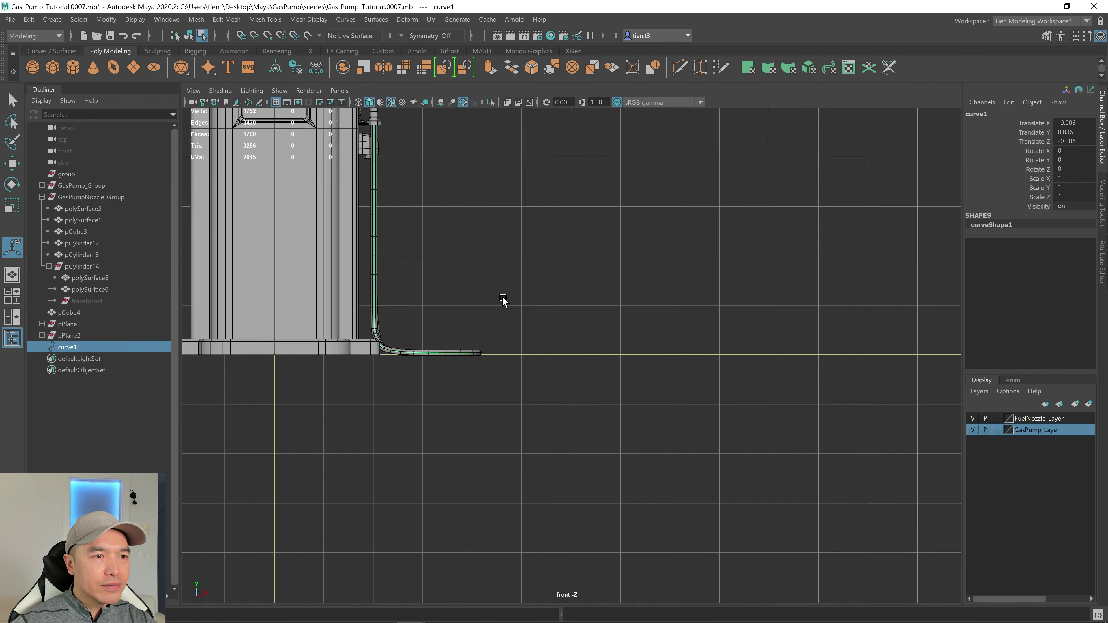
alt+middle_drag(490, 289, 603, 287)
scroll(622, 279, up, 3)
alt+middle_drag(645, 230, 633, 281)
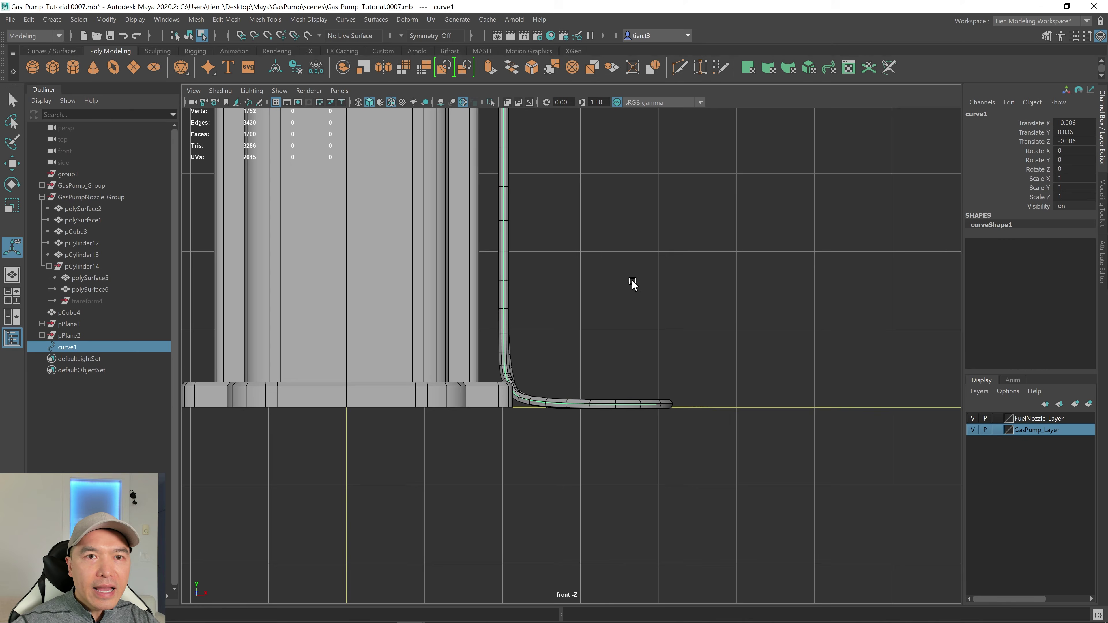
click(506, 102)
scroll(605, 219, up, 3)
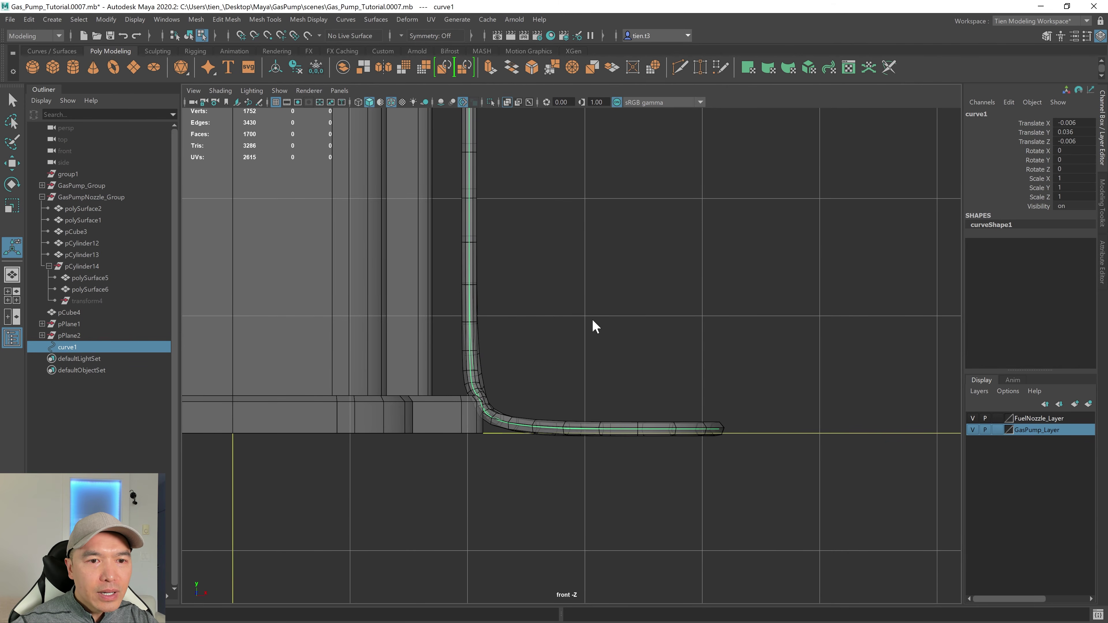
right_drag(592, 327, 393, 308)
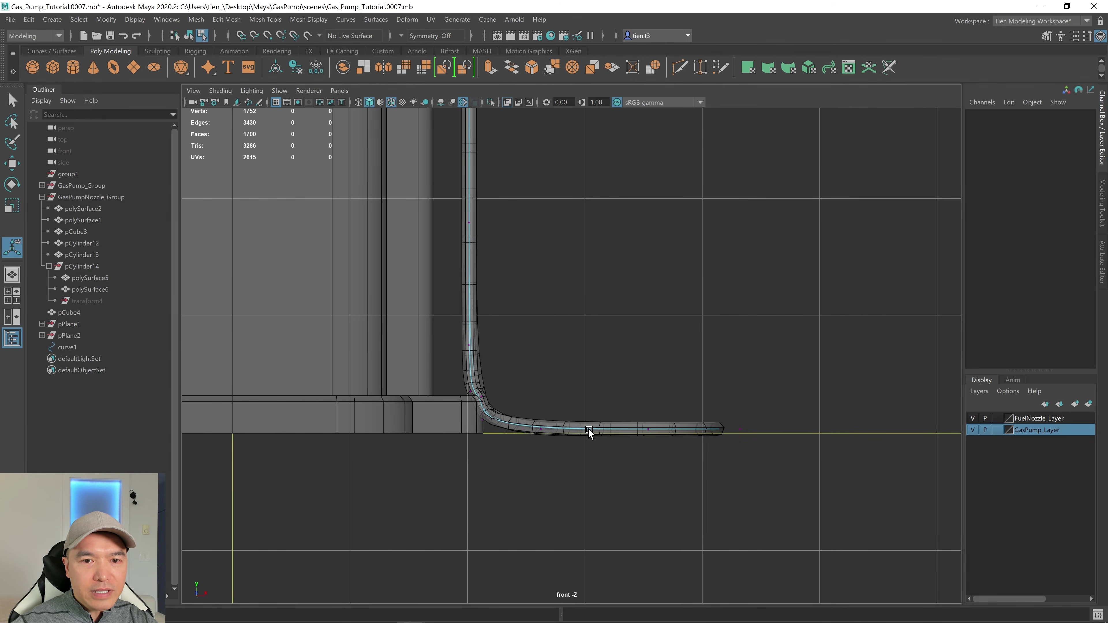
Select the curve's control vertices along the ground and raise them slightly so the hose rests on the ground line
drag(436, 354, 759, 464)
scroll(761, 463, up, 2)
alt+middle_drag(758, 463, 690, 423)
scroll(589, 384, up, 2)
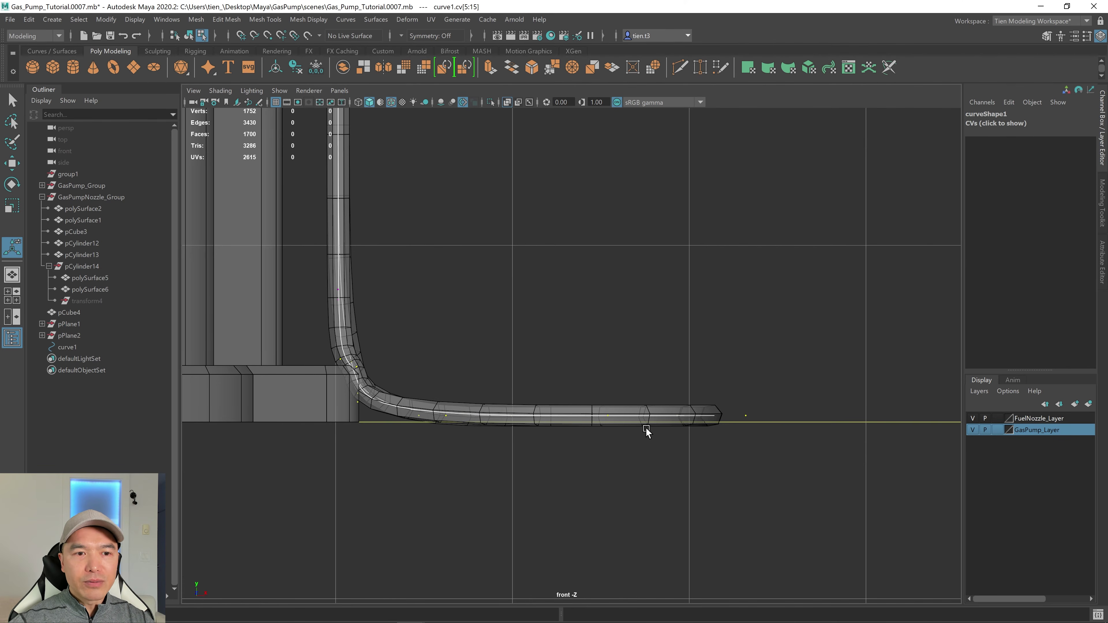
key(w)
drag(544, 341, 544, 334)
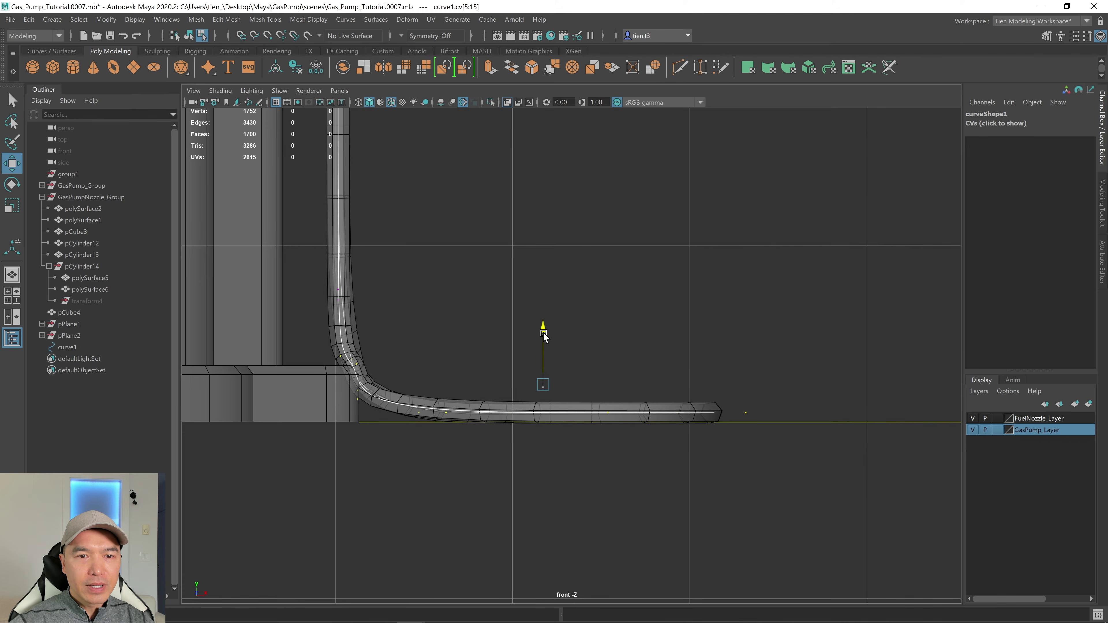
Select the hose curve's control vertices at the lower bend and move them outward, clear of the pump's base
scroll(480, 376, up, 5)
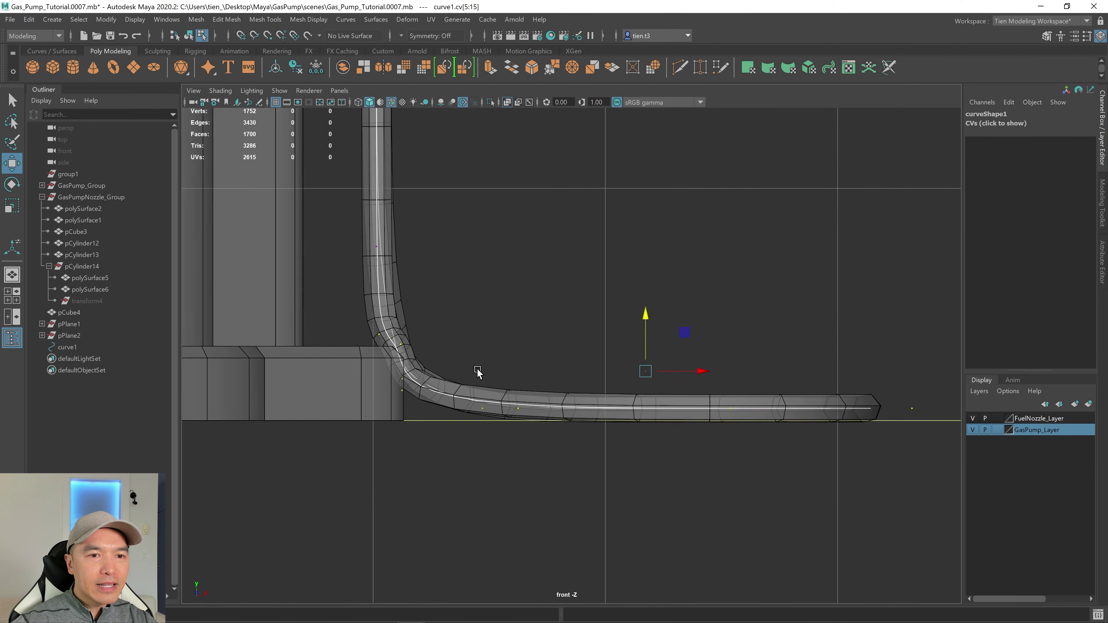
drag(336, 314, 414, 411)
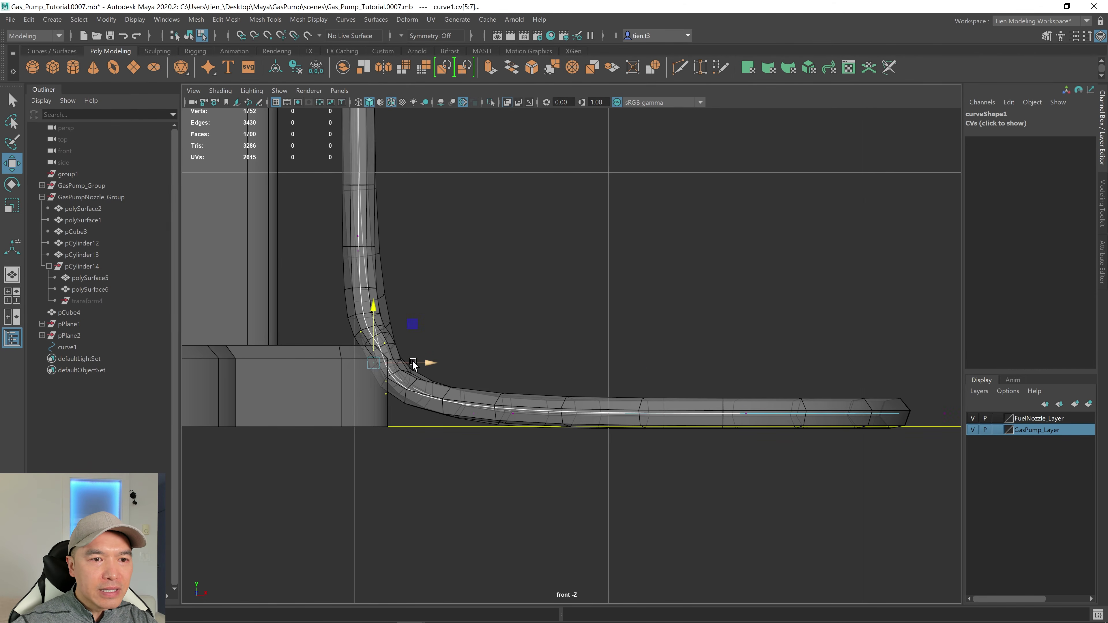
drag(414, 324, 432, 331)
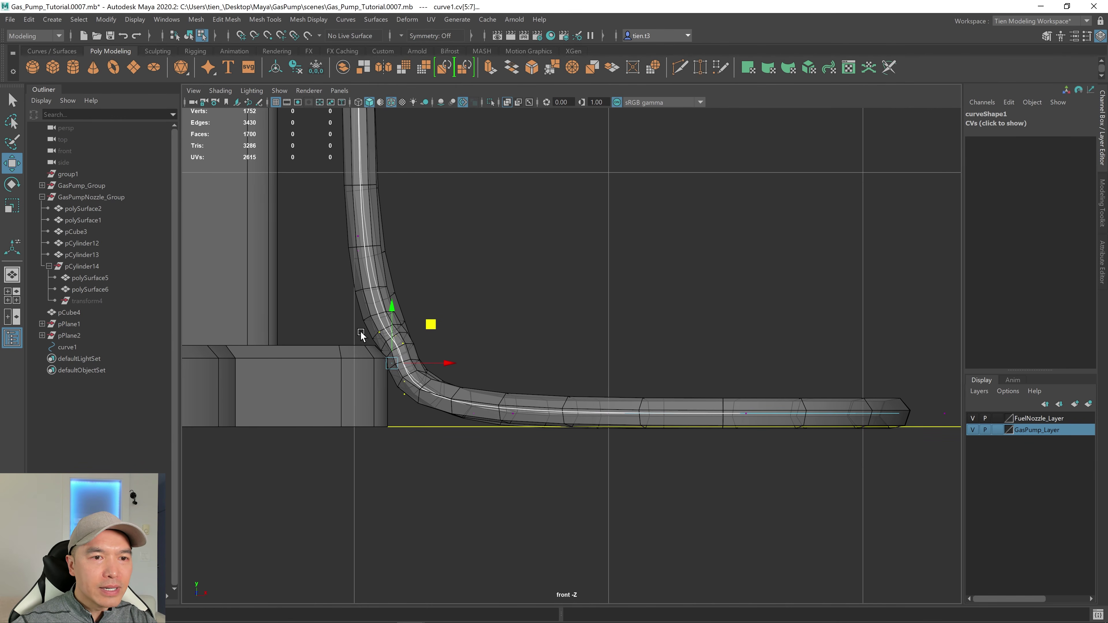
Switch to the perspective view with X-ray display and select the control vertices at the hose's other lower bend
key(space)
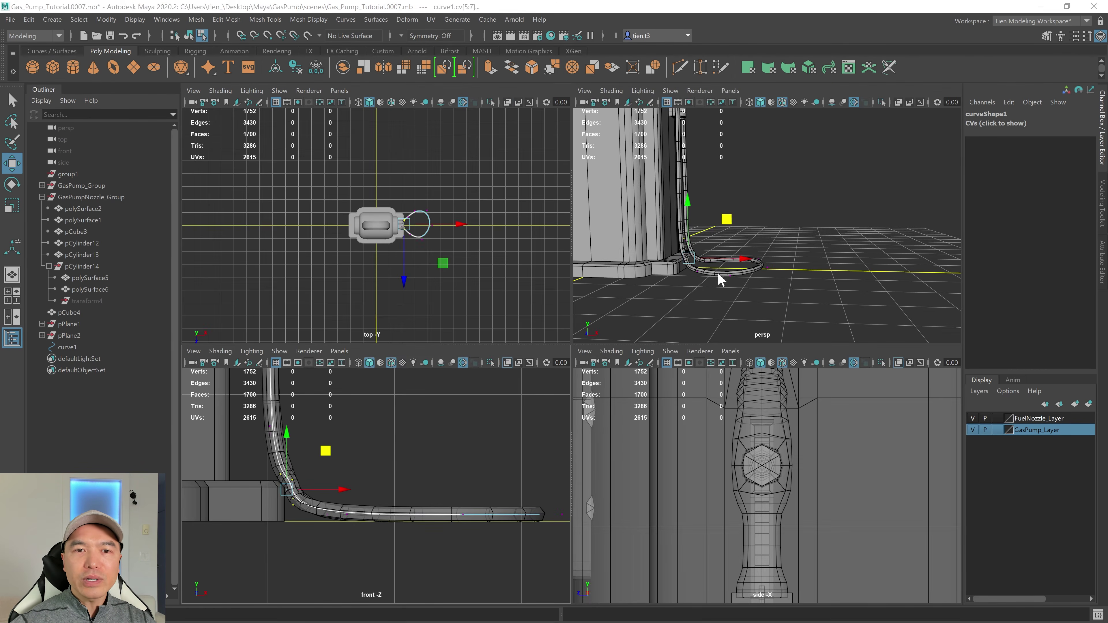
key(space)
alt+drag(718, 277, 554, 117)
click(508, 103)
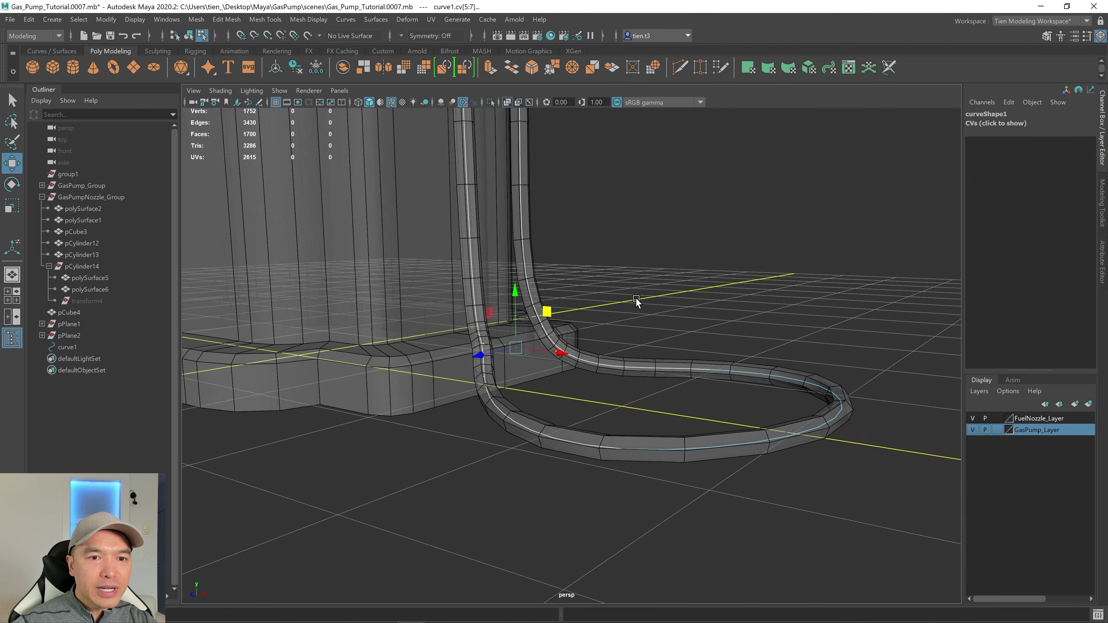
alt+drag(639, 303, 621, 315)
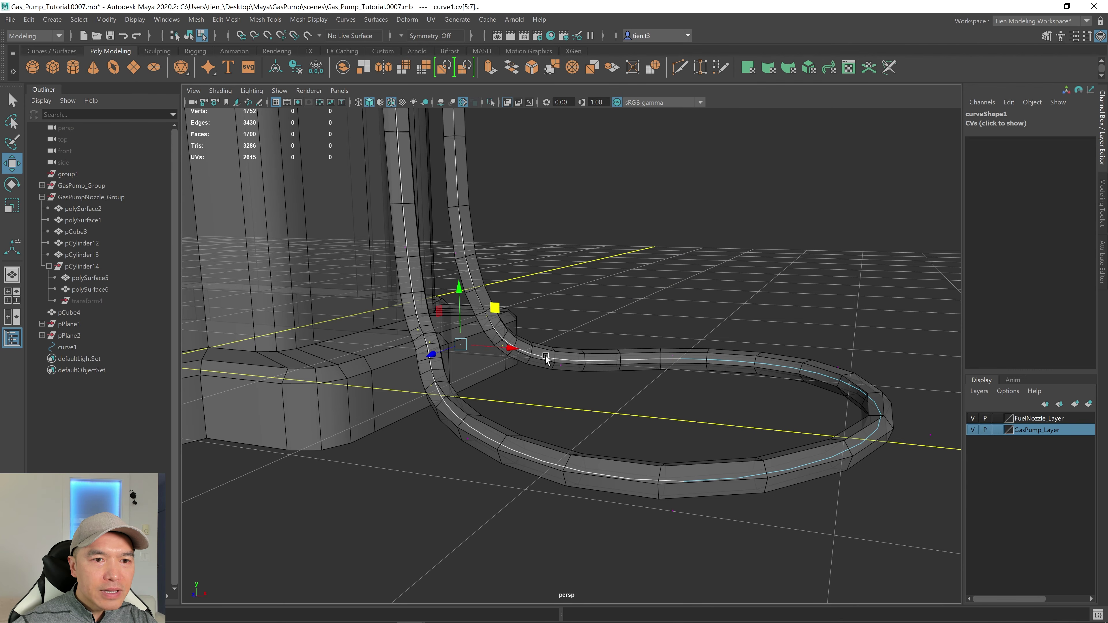
drag(520, 380, 465, 281)
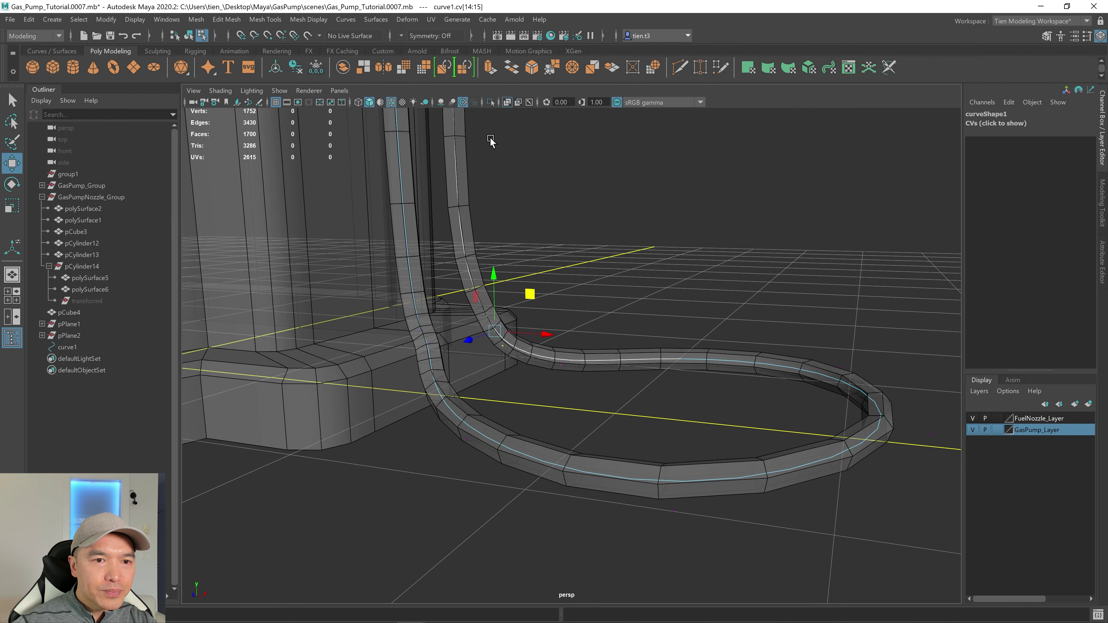
Turn off X-ray display and examine the hose's clearance from the pump's base and its run up to the domed fitting
click(508, 102)
alt+drag(502, 174, 398, 243)
alt+drag(445, 313, 405, 291)
key(f)
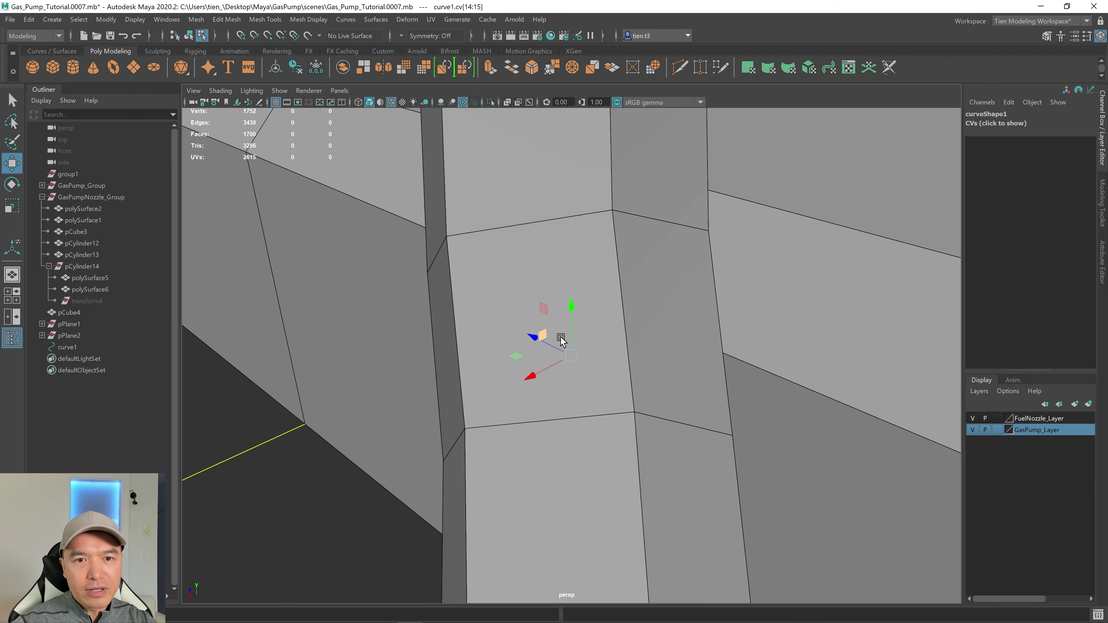
alt+drag(595, 348, 564, 344)
scroll(570, 341, down, 2)
scroll(517, 317, down, 4)
scroll(694, 393, down, 8)
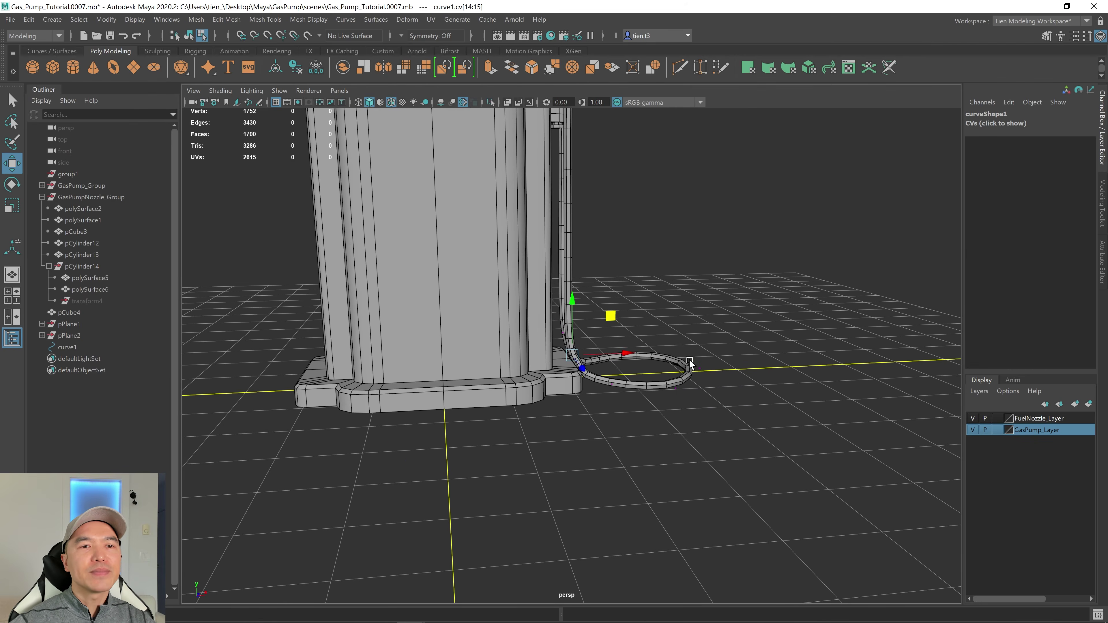
alt+middle_drag(713, 251, 675, 409)
alt+drag(675, 409, 566, 369)
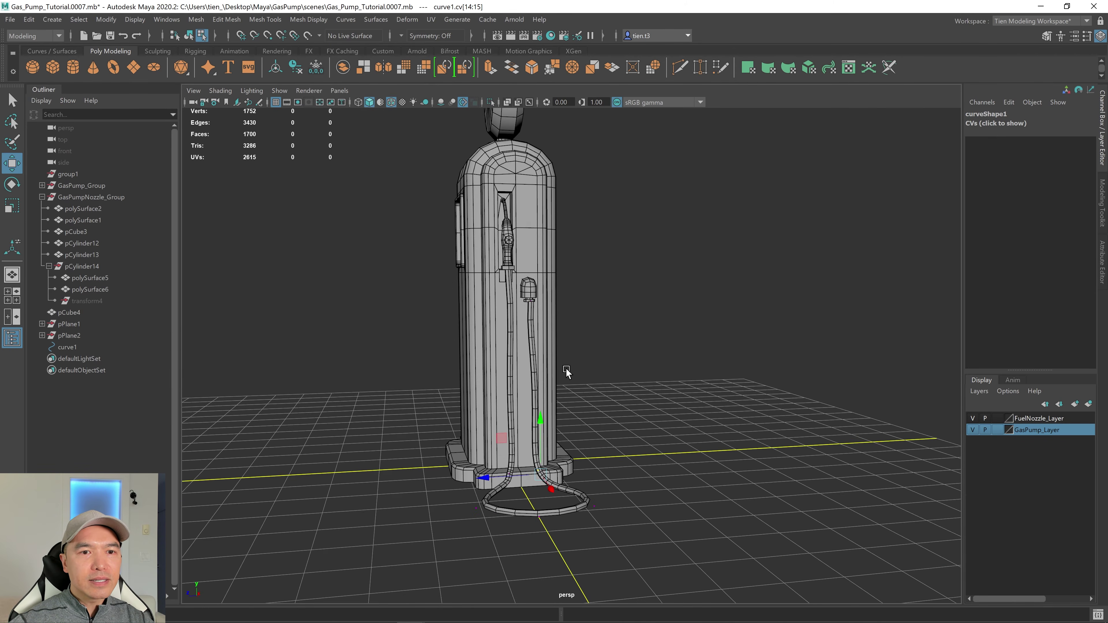
scroll(531, 296, up, 5)
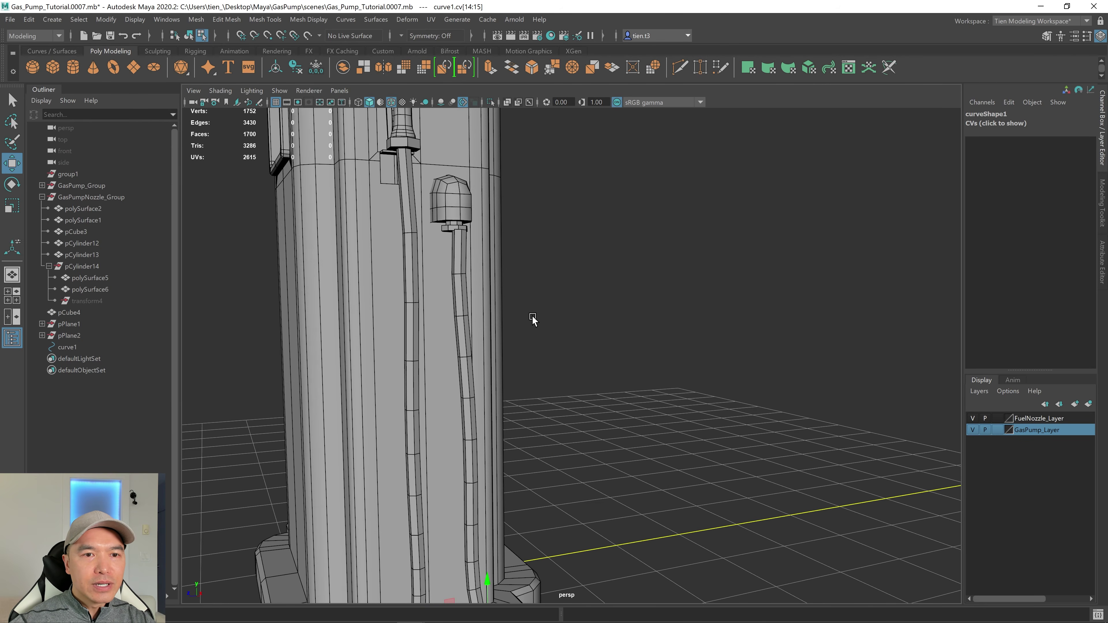
Turn X-ray display back on and select the curve's control vertices just below the domed side fitting
click(507, 103)
mouse_move(527, 188)
alt+mouse_down()
mouse_move(586, 289)
mouse_move(625, 282)
alt+mouse_up()
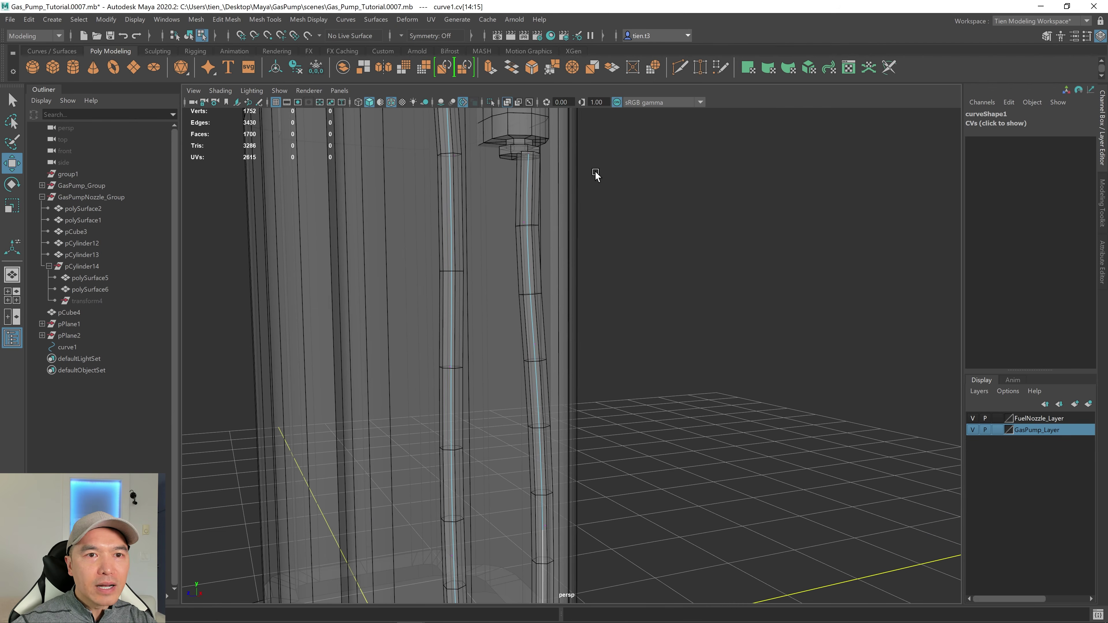
right_drag(745, 272, 659, 272)
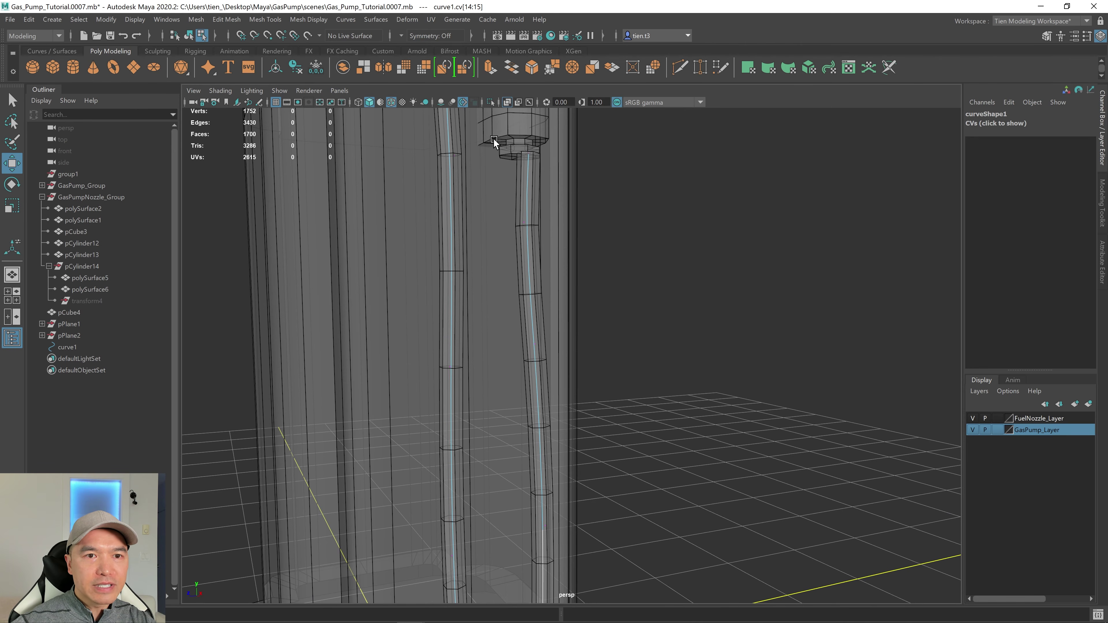
drag(494, 142, 616, 458)
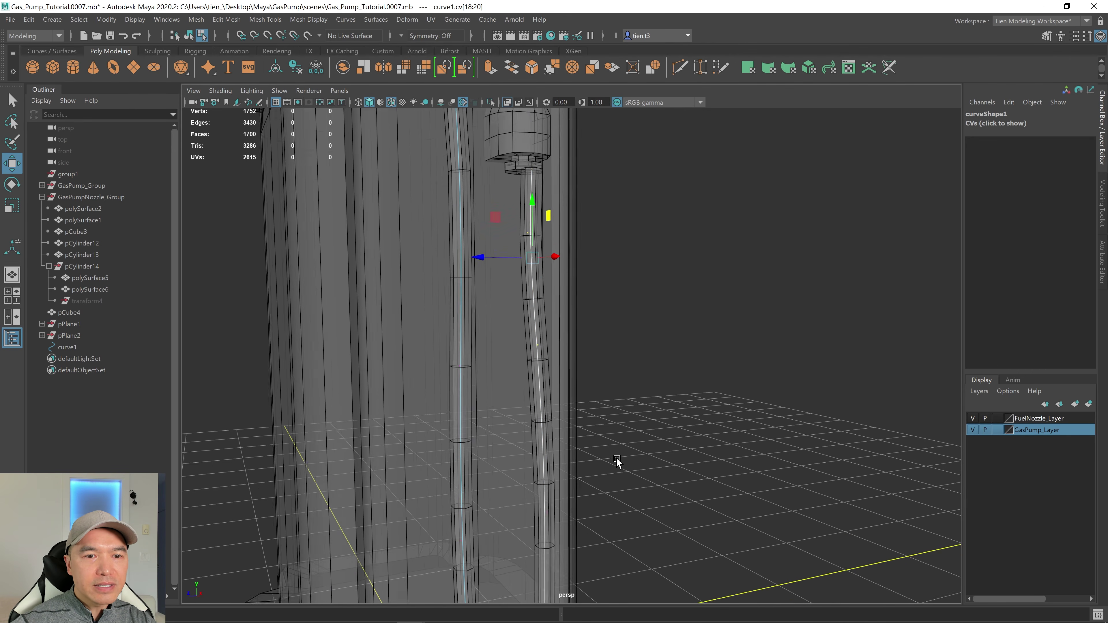
scroll(617, 458, down, 10)
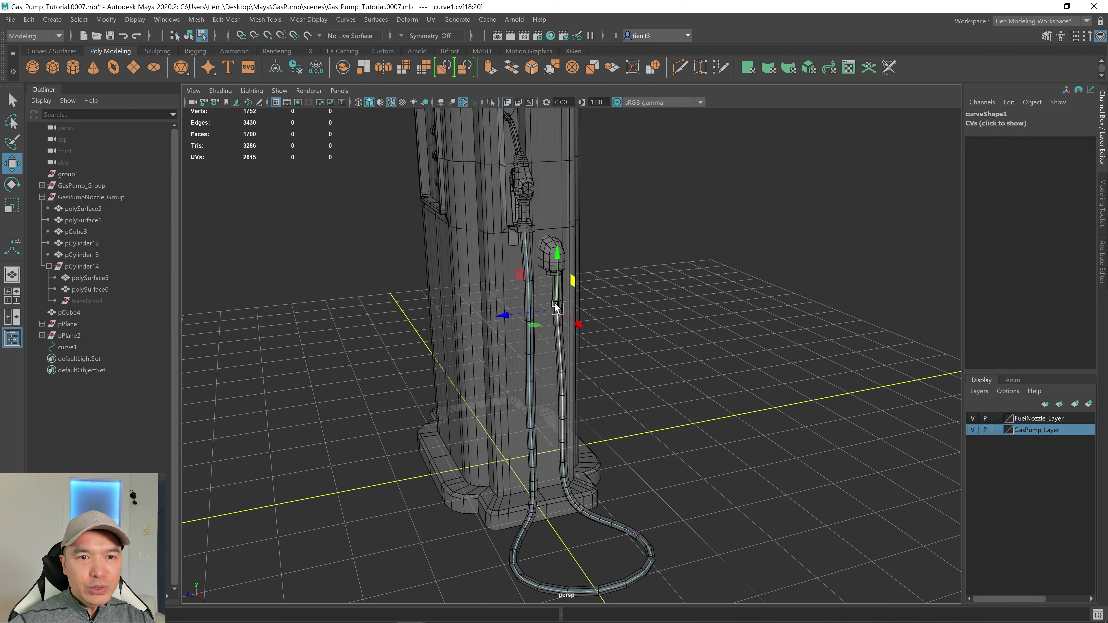
drag(556, 307, 589, 331)
key(ctrl+z)
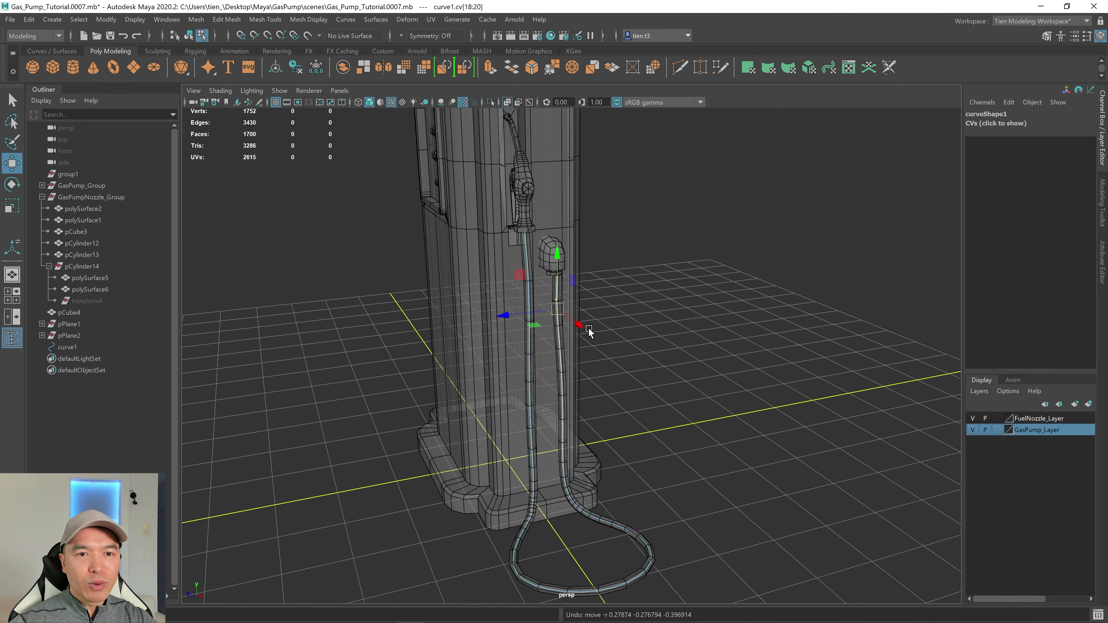
Snap the pivot of the selected control vertices to the curve's upper end at the domed side fitting
scroll(589, 331, up, 10)
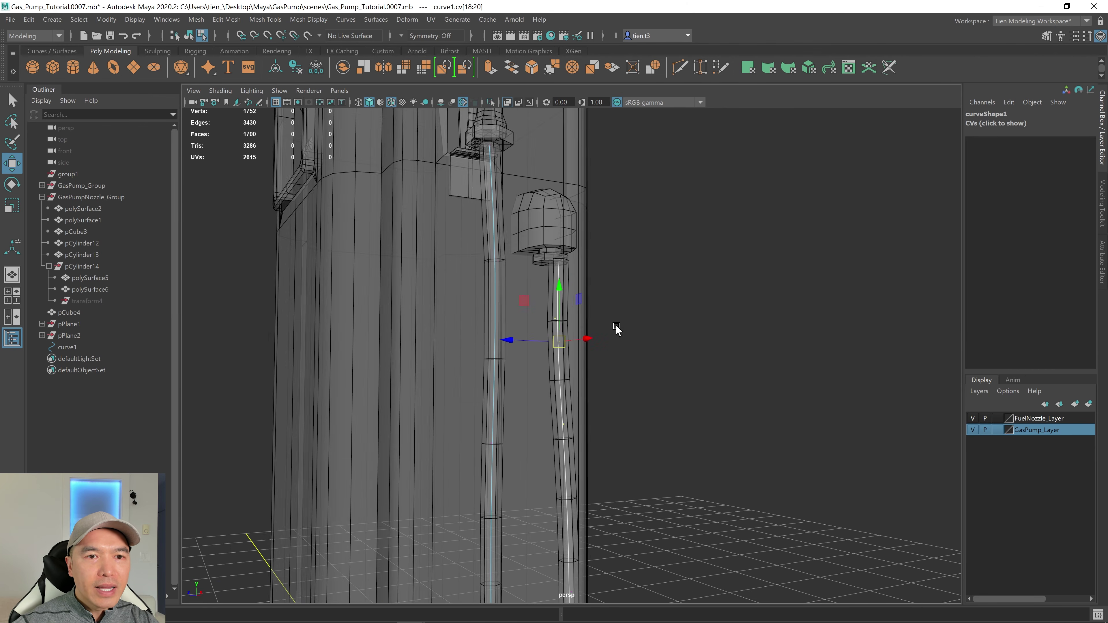
scroll(616, 330, up, 3)
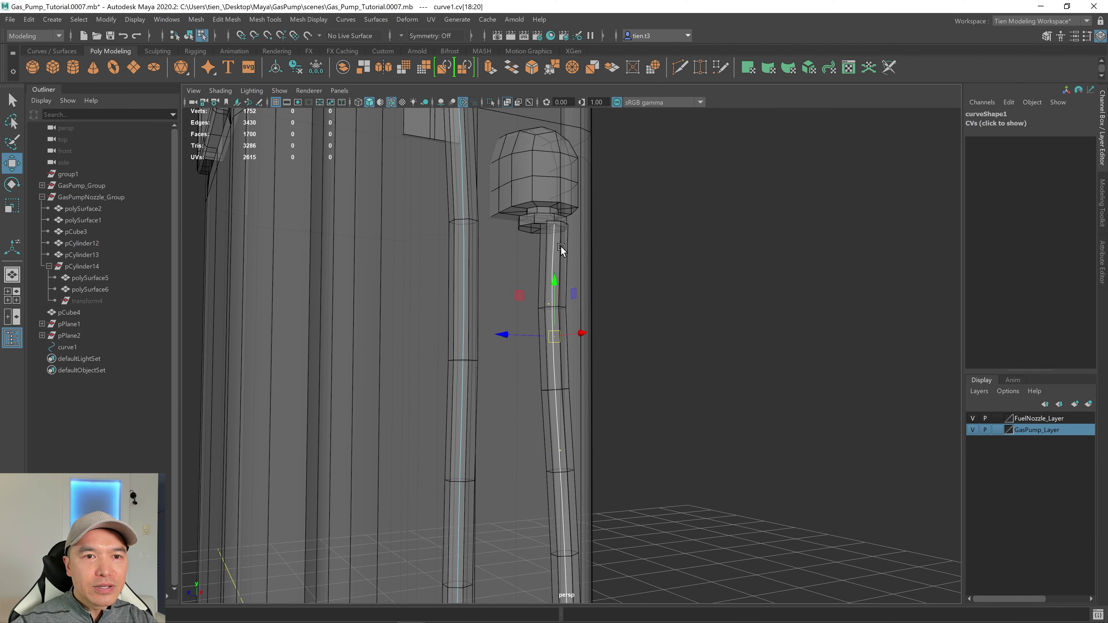
key(v)
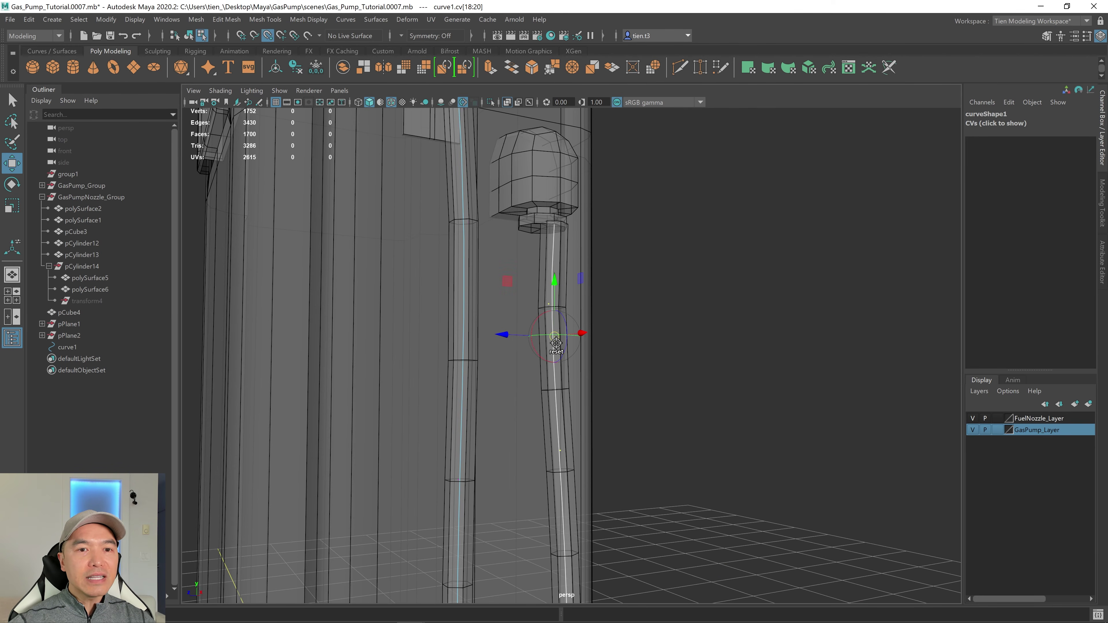
drag(555, 336, 555, 227)
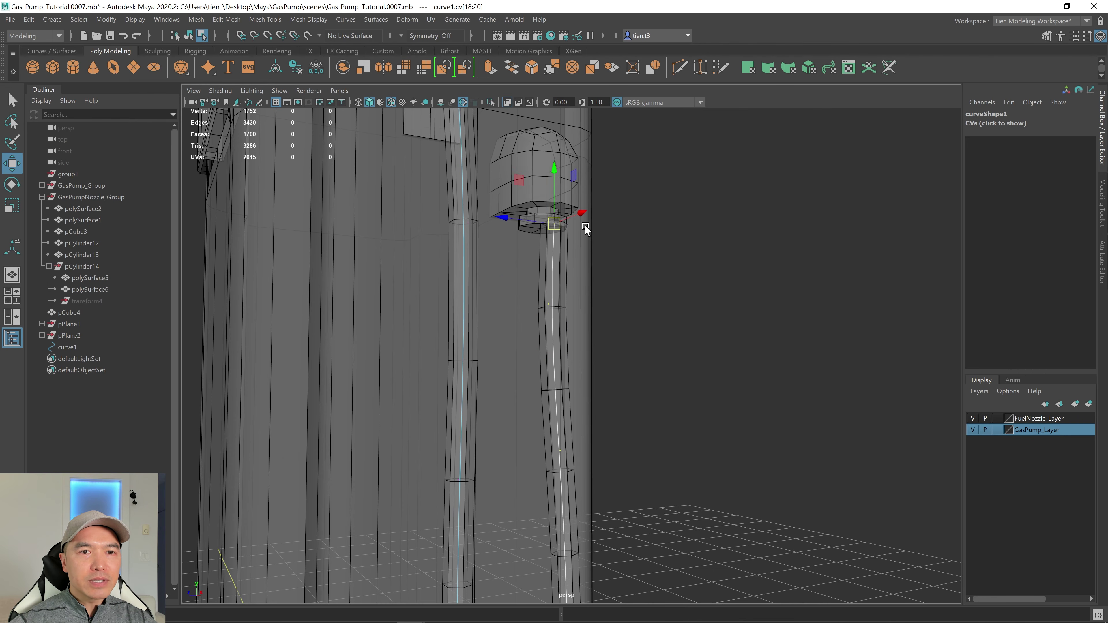
scroll(585, 226, up, 4)
alt+middle_drag(580, 198, 598, 351)
alt+drag(598, 351, 607, 314)
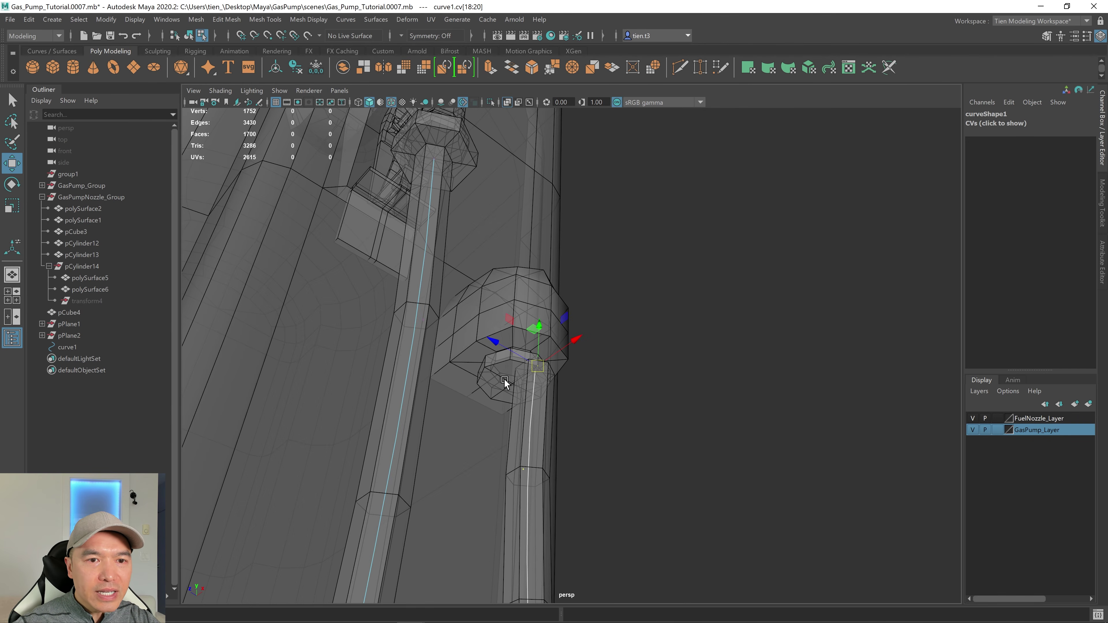
alt+drag(549, 379, 571, 423)
key(d)
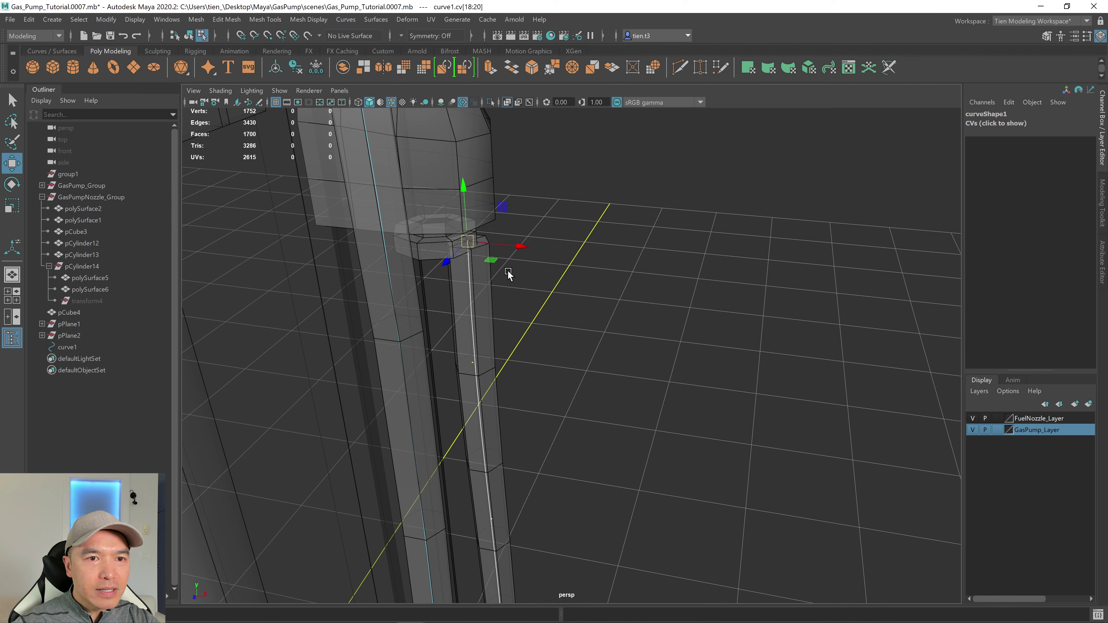
Examine how the hose's upper end lines up with the domed fitting from several angles
alt+drag(507, 273, 451, 315)
alt+drag(525, 335, 431, 317)
alt+middle_drag(620, 352, 430, 345)
alt+right_drag(430, 345, 476, 342)
alt+drag(477, 345, 528, 368)
scroll(501, 343, down, 8)
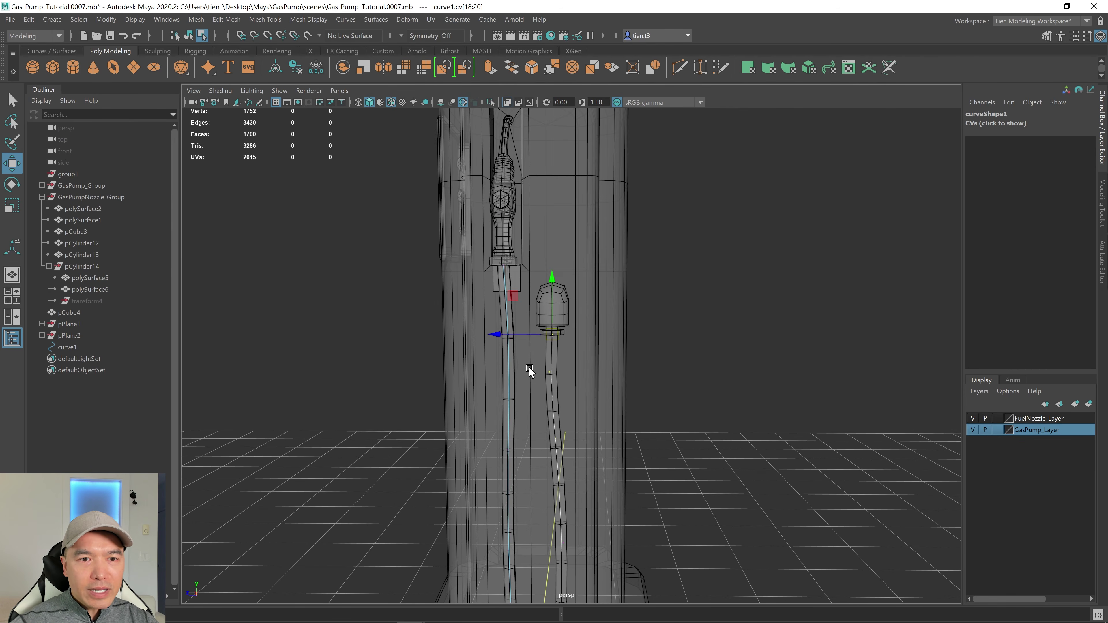
scroll(558, 288, up, 8)
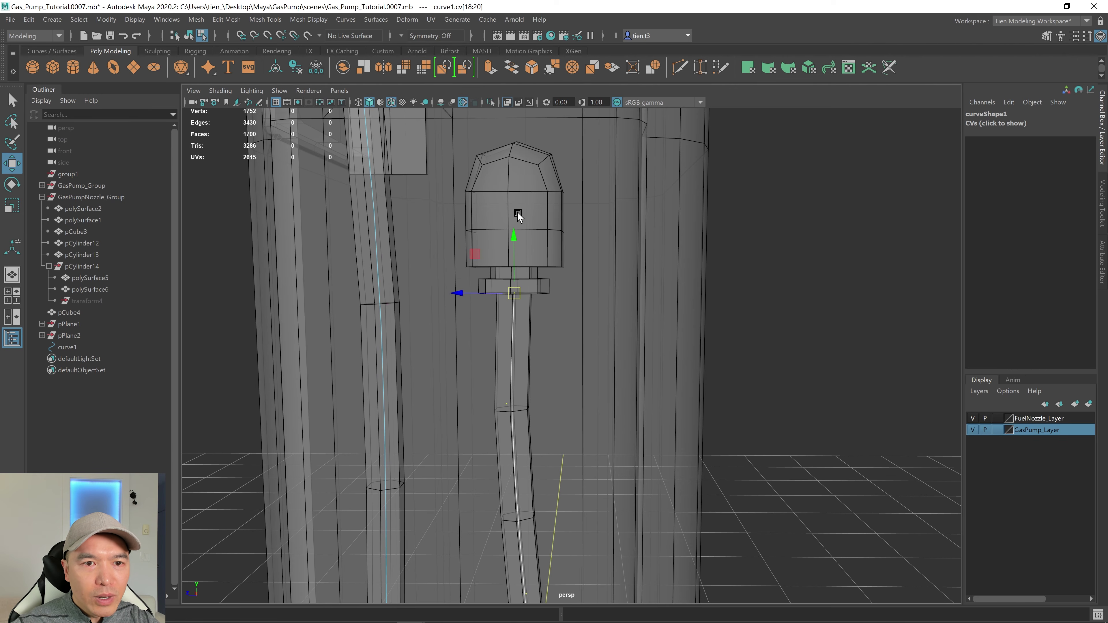
scroll(523, 237, down, 10)
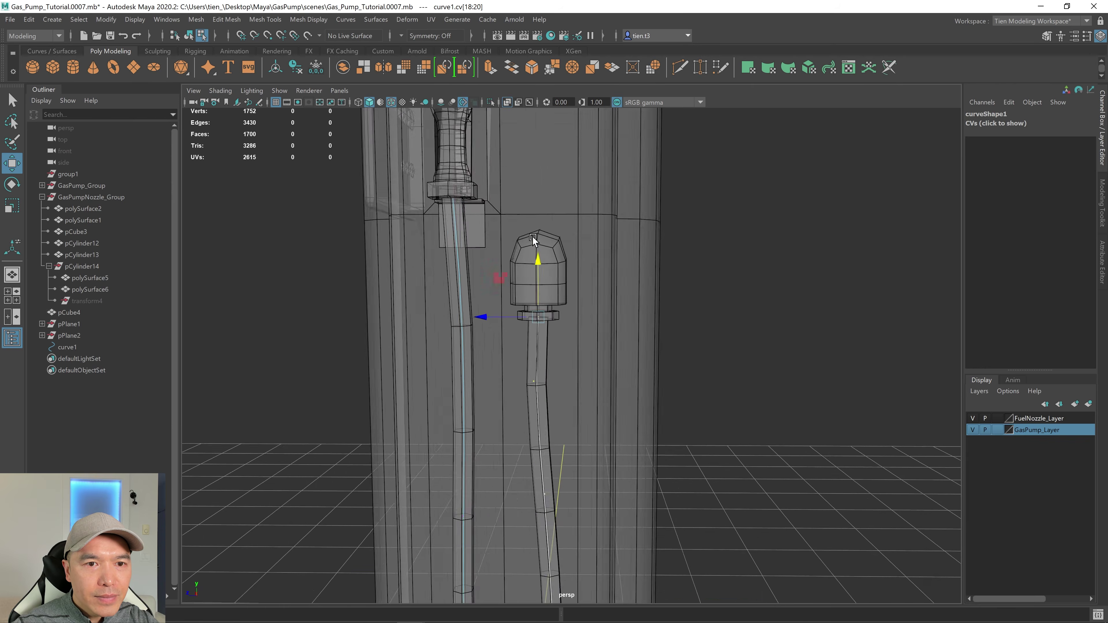
scroll(540, 242, down, 5)
Return the hose curve to object mode, then turn off X-ray display and the wireframe overlay on the shaded model
alt+drag(497, 289, 537, 299)
key(q)
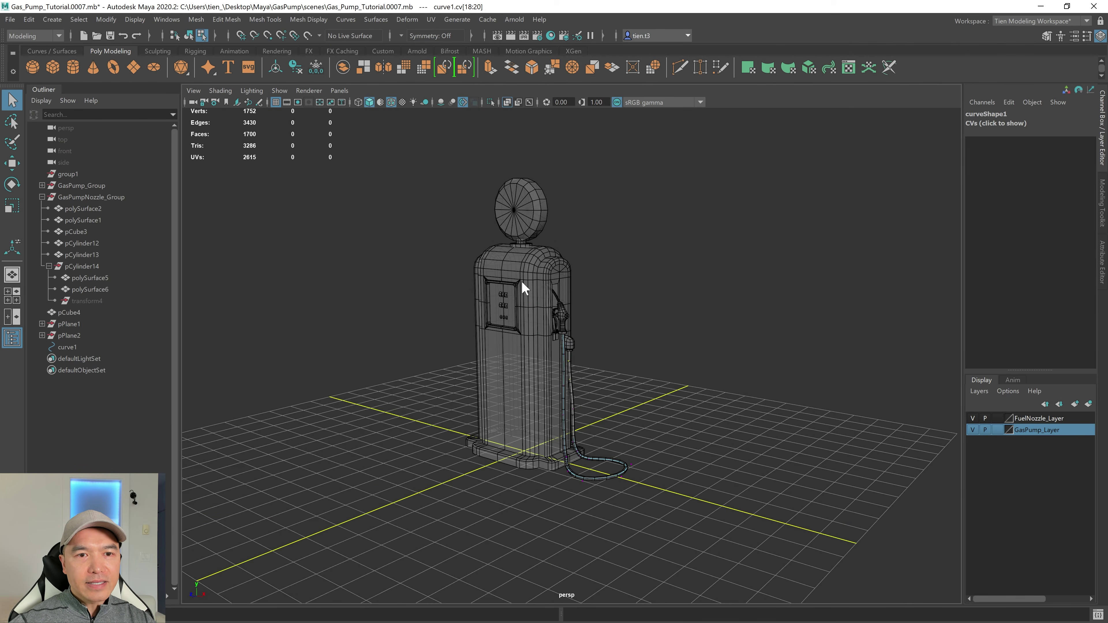
right_drag(523, 281, 596, 227)
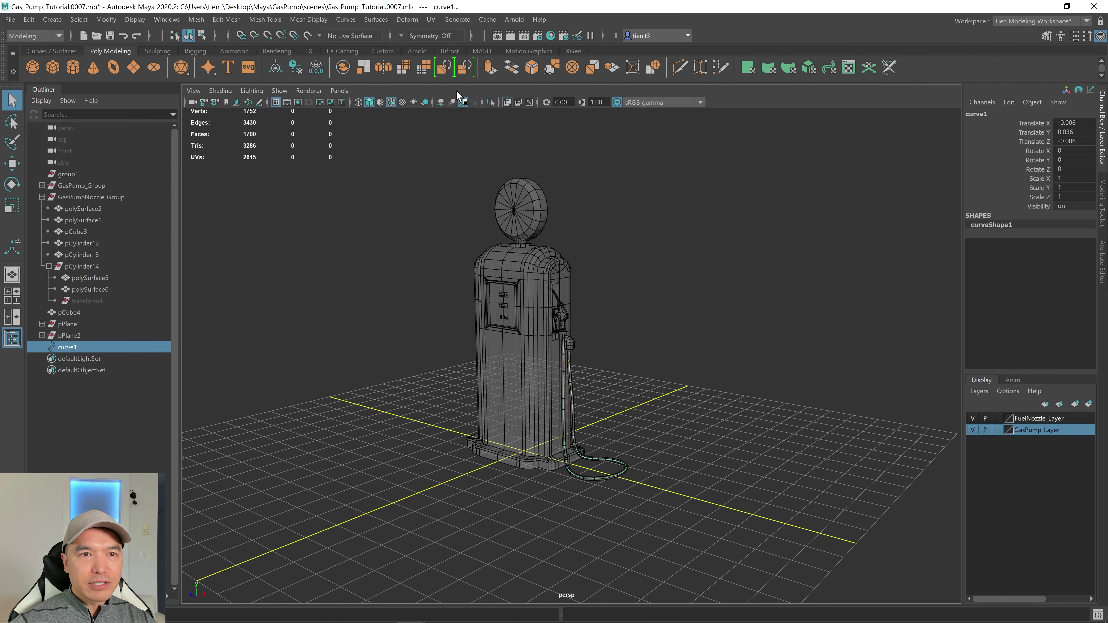
click(507, 102)
scroll(619, 256, up, 3)
mouse_move(619, 257)
alt+middle_down()
mouse_move(605, 233)
mouse_move(592, 260)
mouse_move(569, 270)
alt+middle_up()
scroll(606, 232, down, 3)
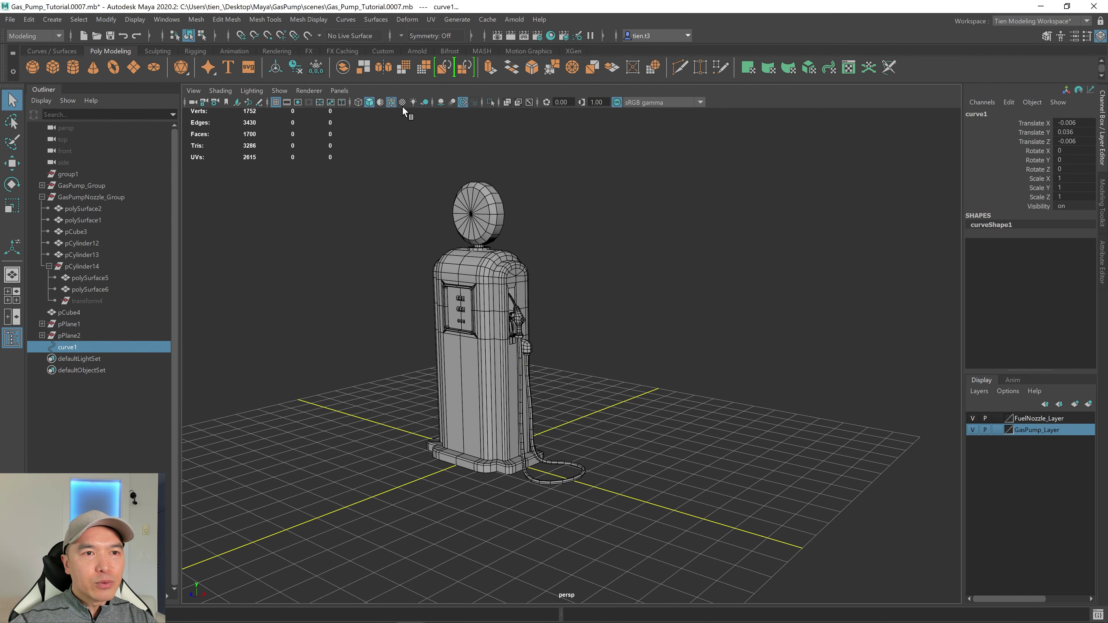
click(391, 102)
Inspect the shaded gas pump and its hose, checking the ground loop and the overall silhouette
scroll(544, 257, up, 6)
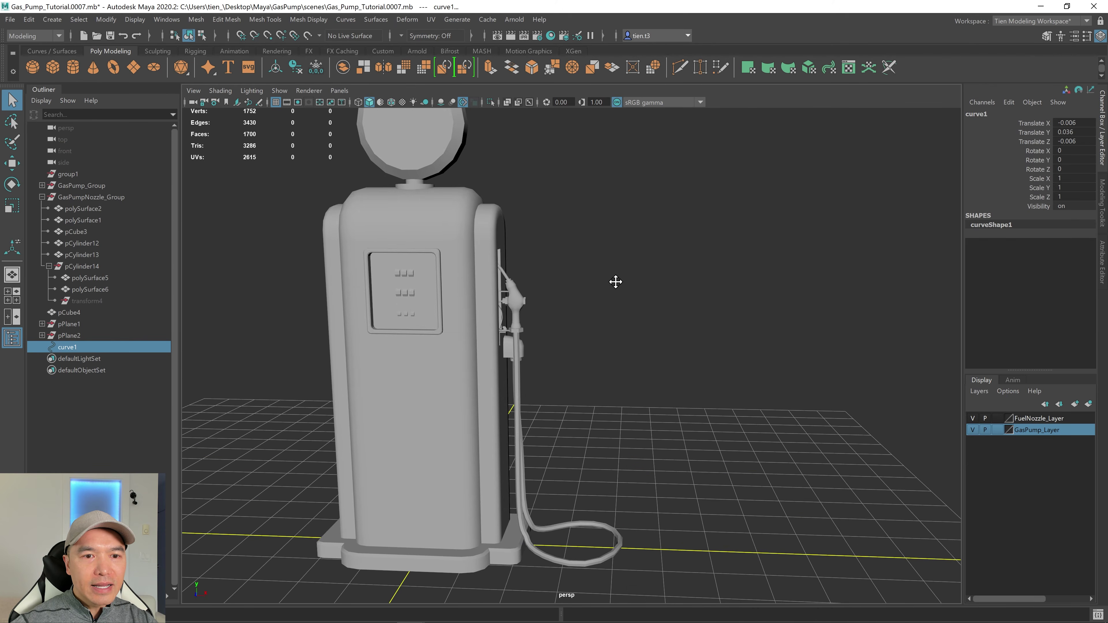
scroll(531, 297, down, 5)
alt+drag(532, 297, 582, 330)
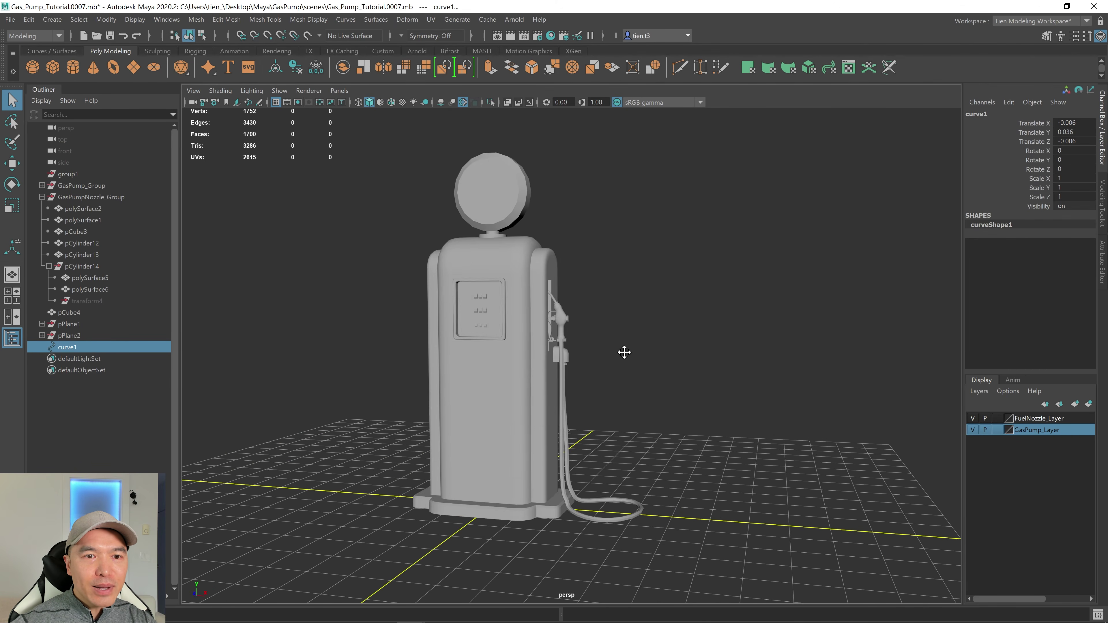
alt+middle_drag(624, 353, 588, 308)
scroll(580, 307, up, 2)
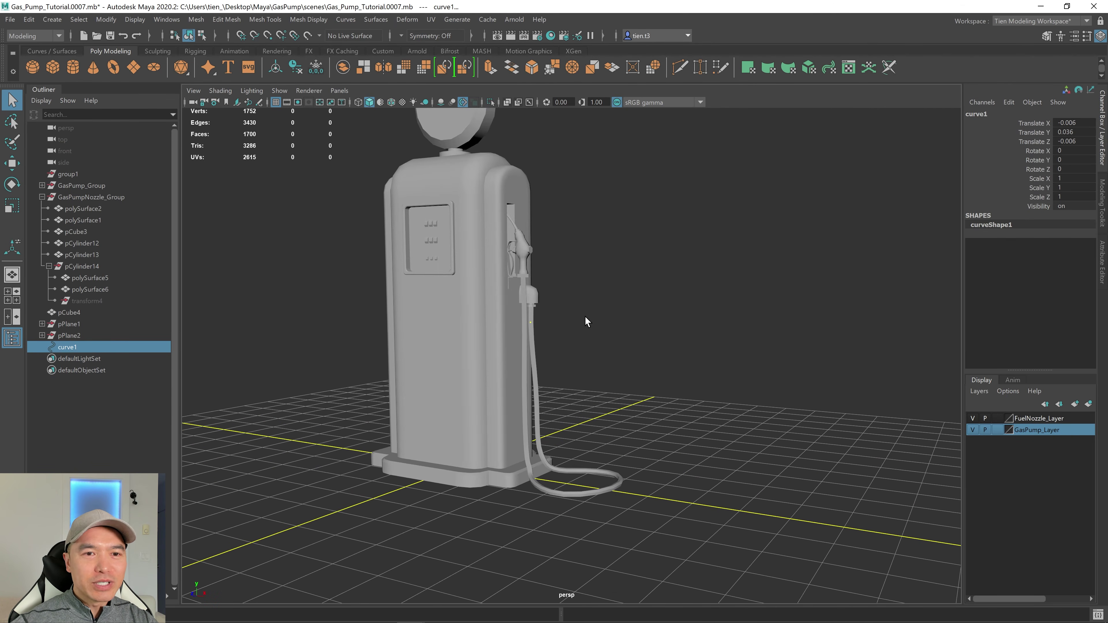
mouse_move(586, 321)
alt+mouse_down()
mouse_move(564, 329)
mouse_move(591, 334)
alt+mouse_up()
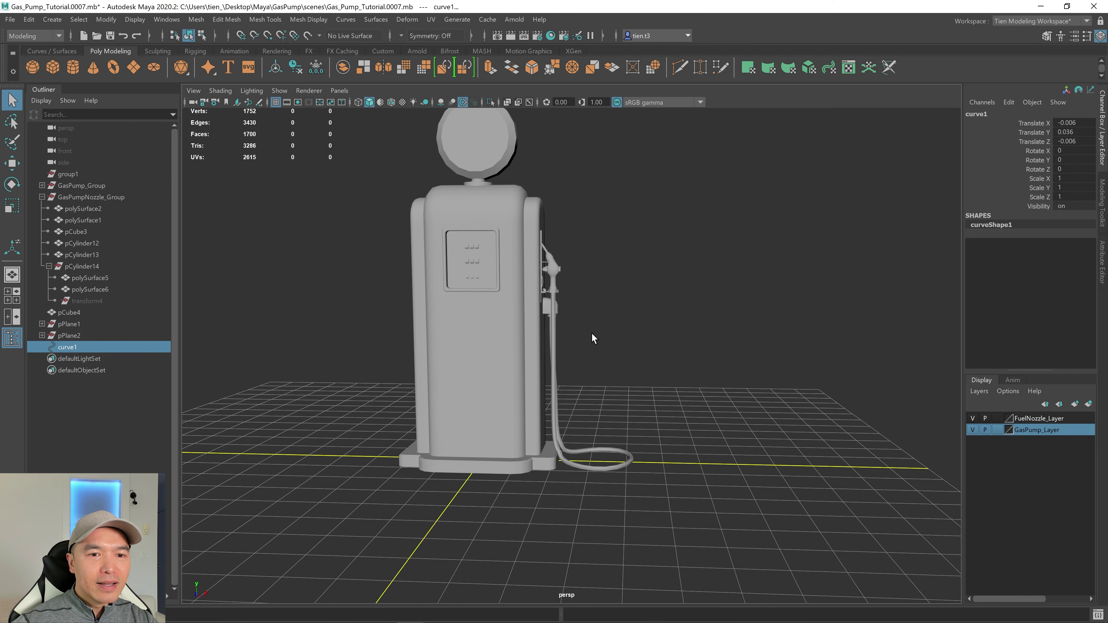
scroll(631, 395, up, 8)
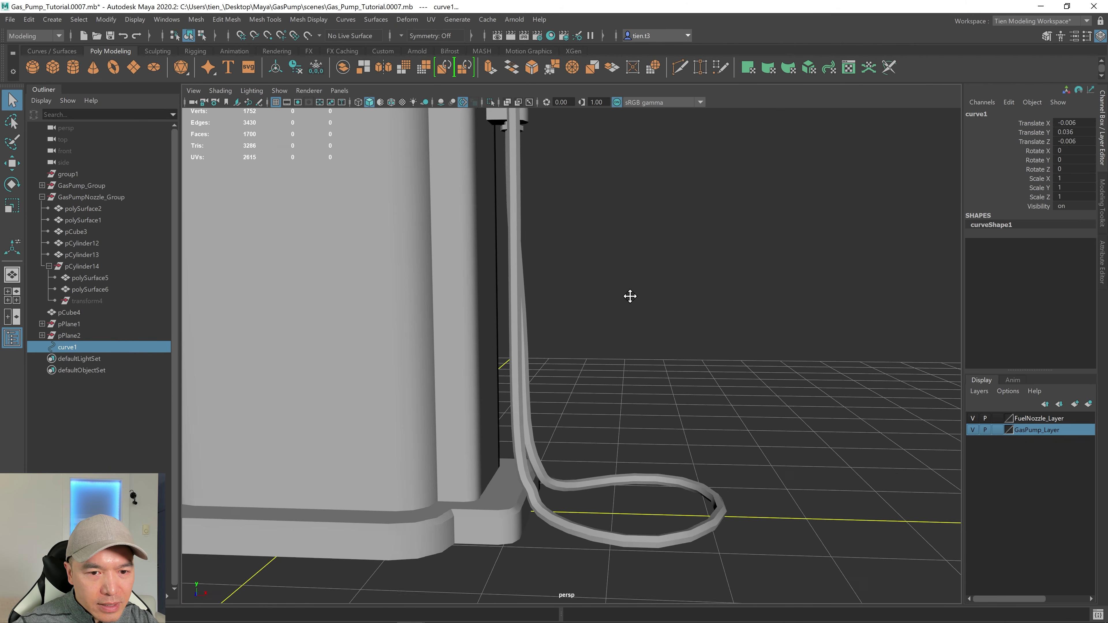
scroll(630, 296, down, 10)
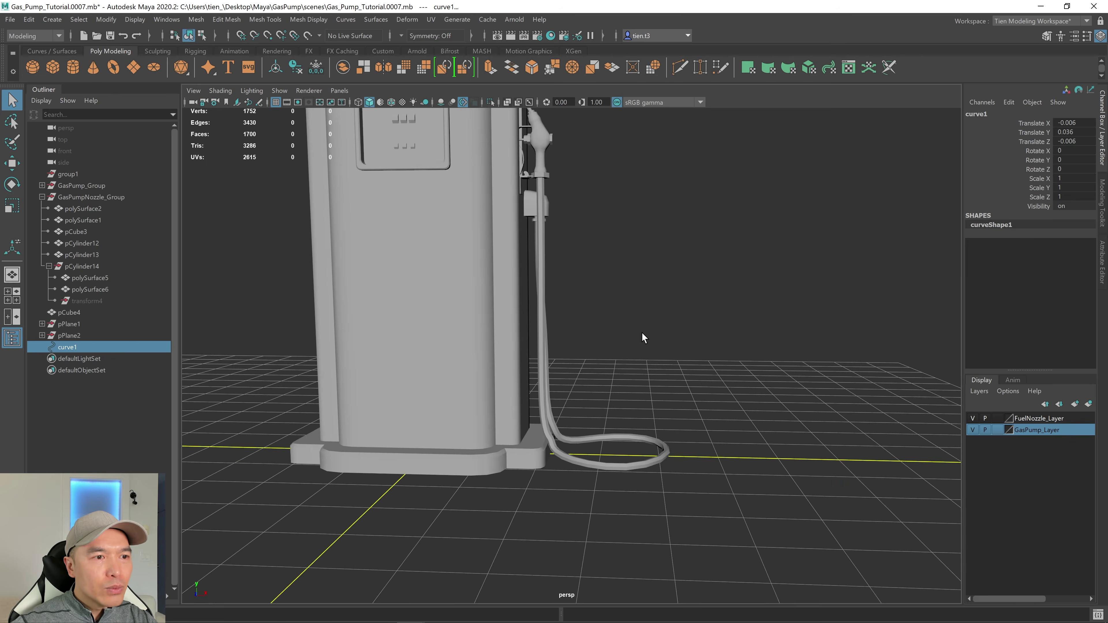
scroll(526, 272, down, 8)
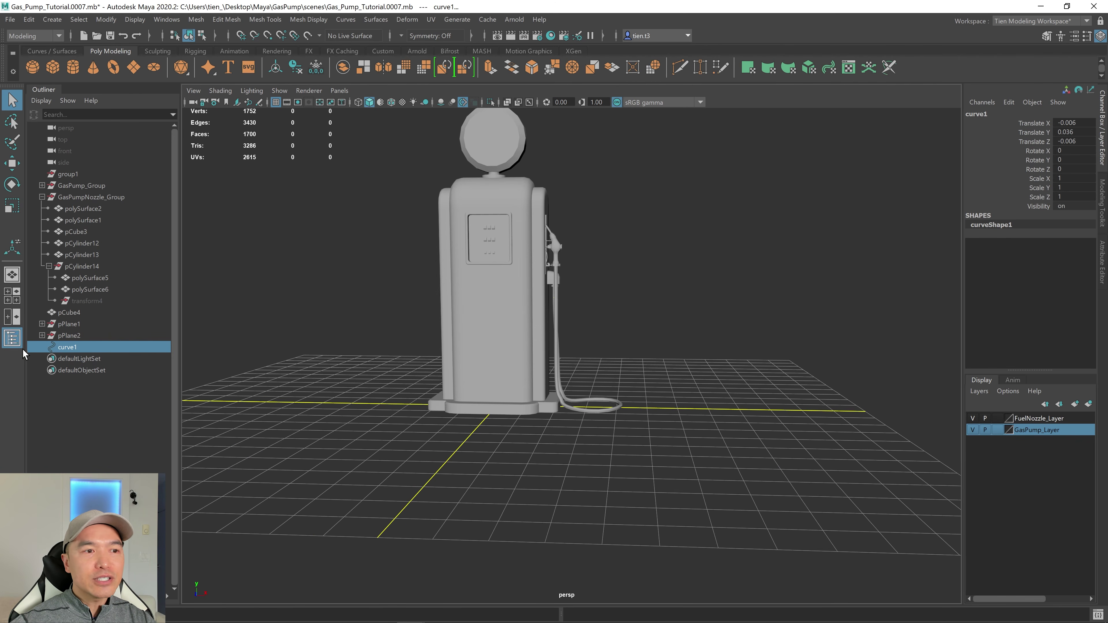
Delete the construction history of all gas pump parts, then delete the leftover hose guide curve
drag(403, 138, 798, 460)
click(297, 69)
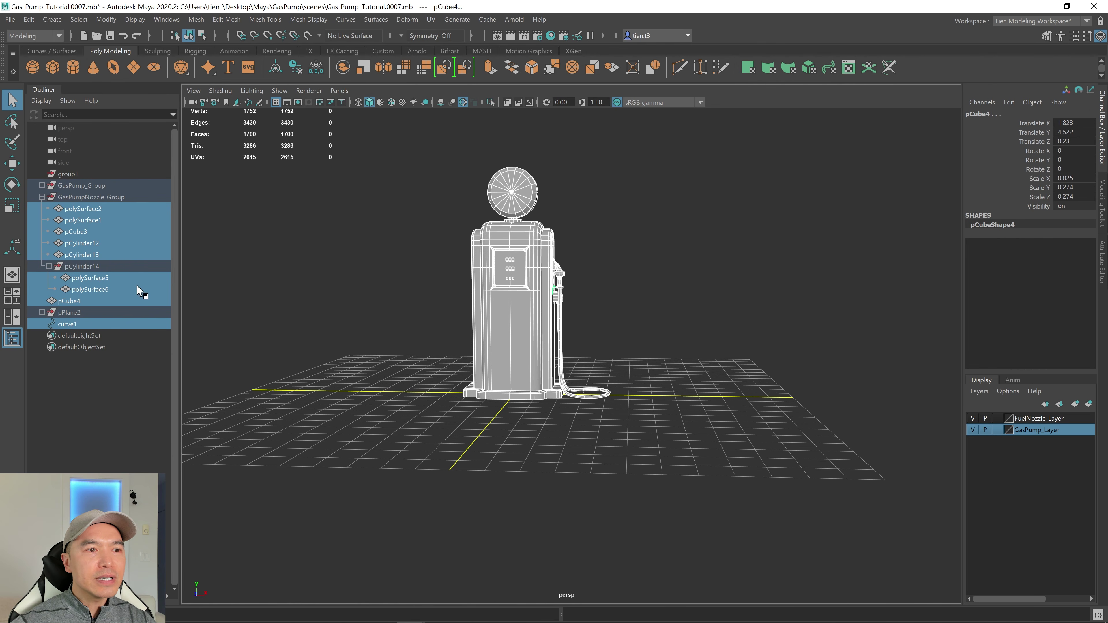
click(67, 323)
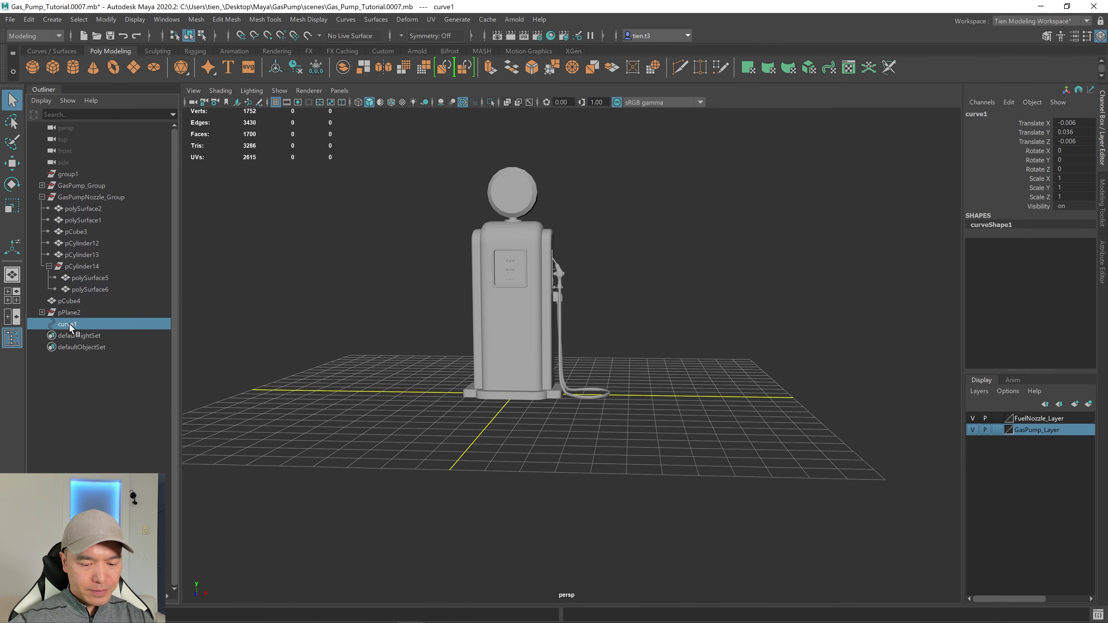
key(Delete)
Group all parts of the gas pump into one new group and freeze the group's transformations
alt+drag(365, 312, 400, 332)
mouse_move(392, 187)
mouse_down()
mouse_move(504, 272)
mouse_move(759, 415)
mouse_up()
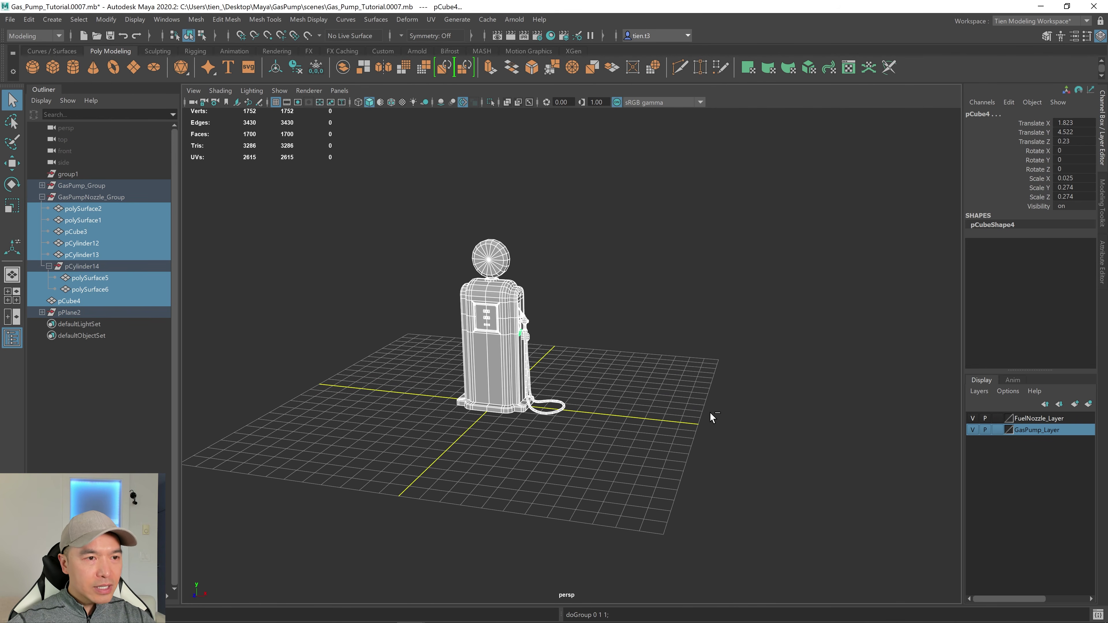
key(ctrl+g)
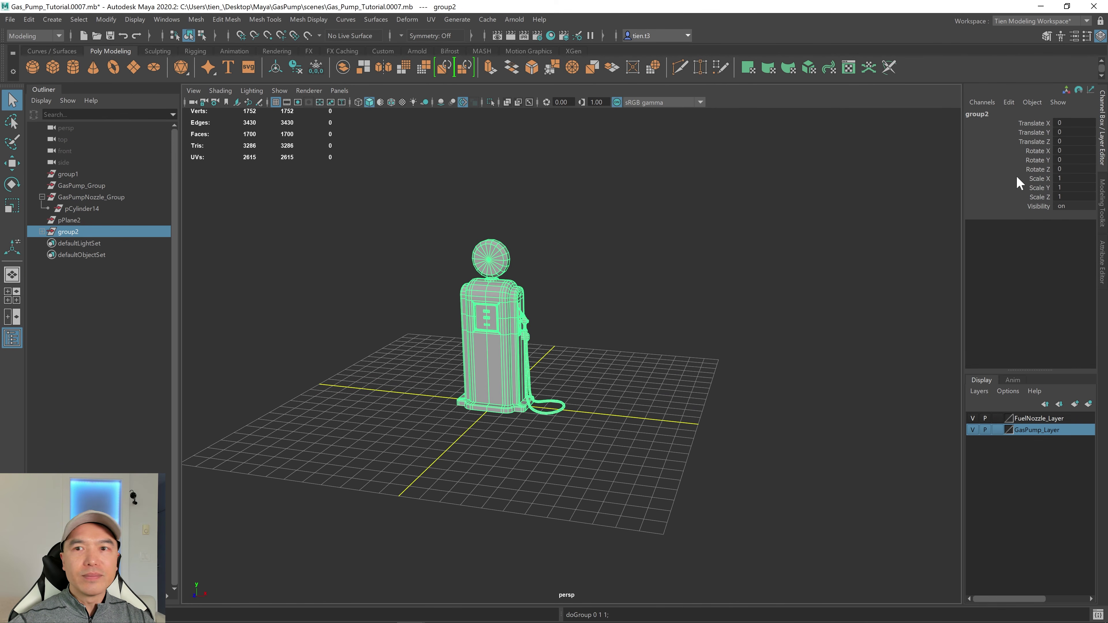
click(296, 68)
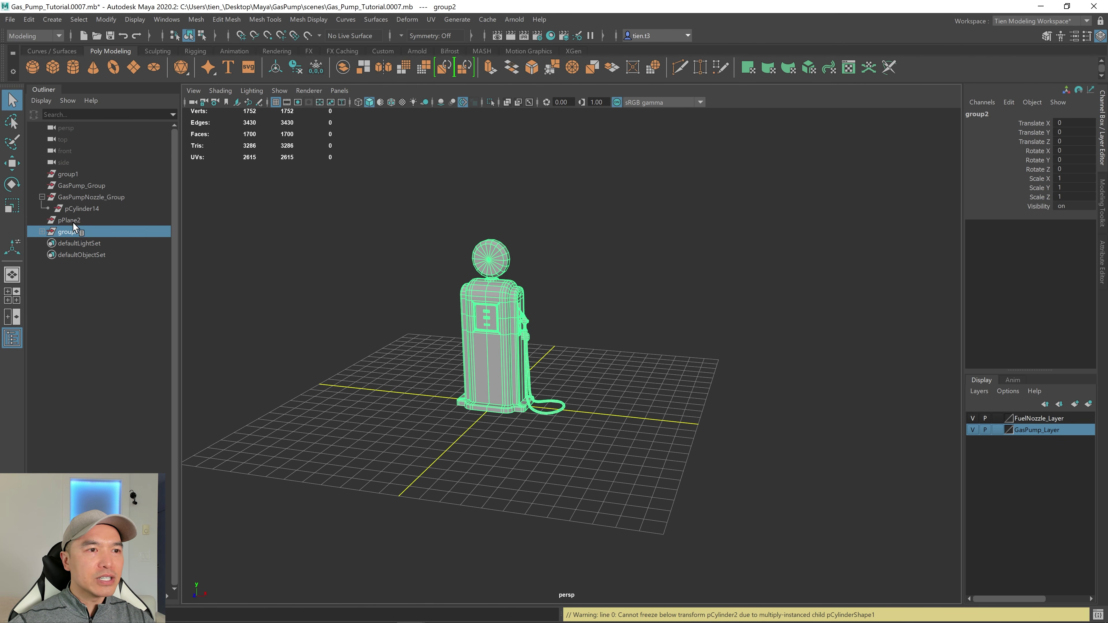
Delete the leftover nodes group1, the old GasPump_Group, GasPumpNozzle_Group and pPlane2, keeping only the new group
click(77, 174)
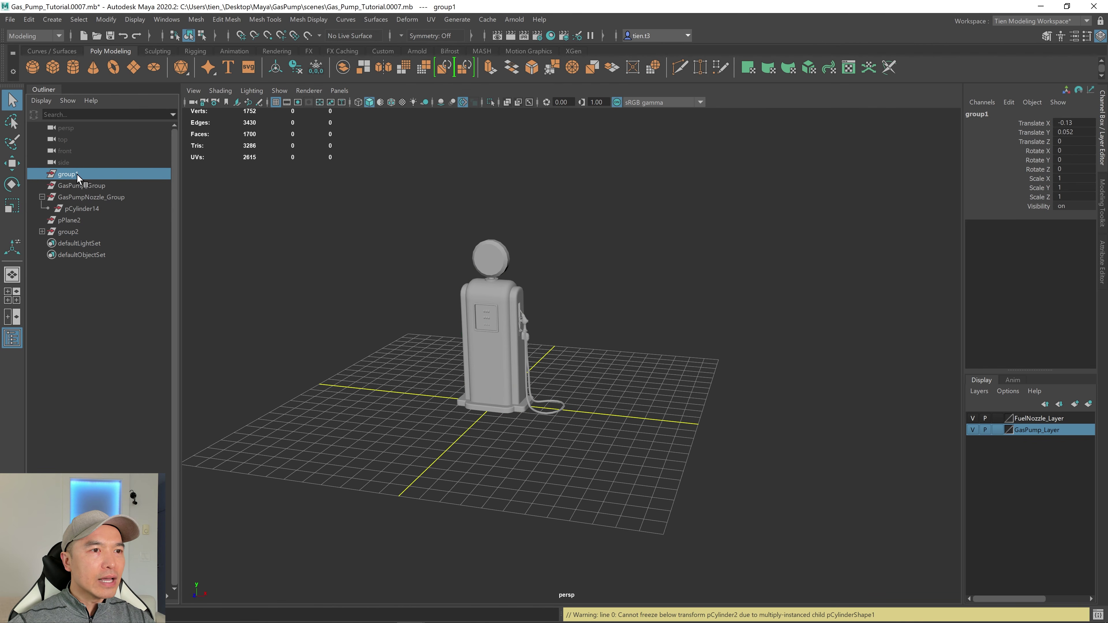
key(Delete)
click(78, 175)
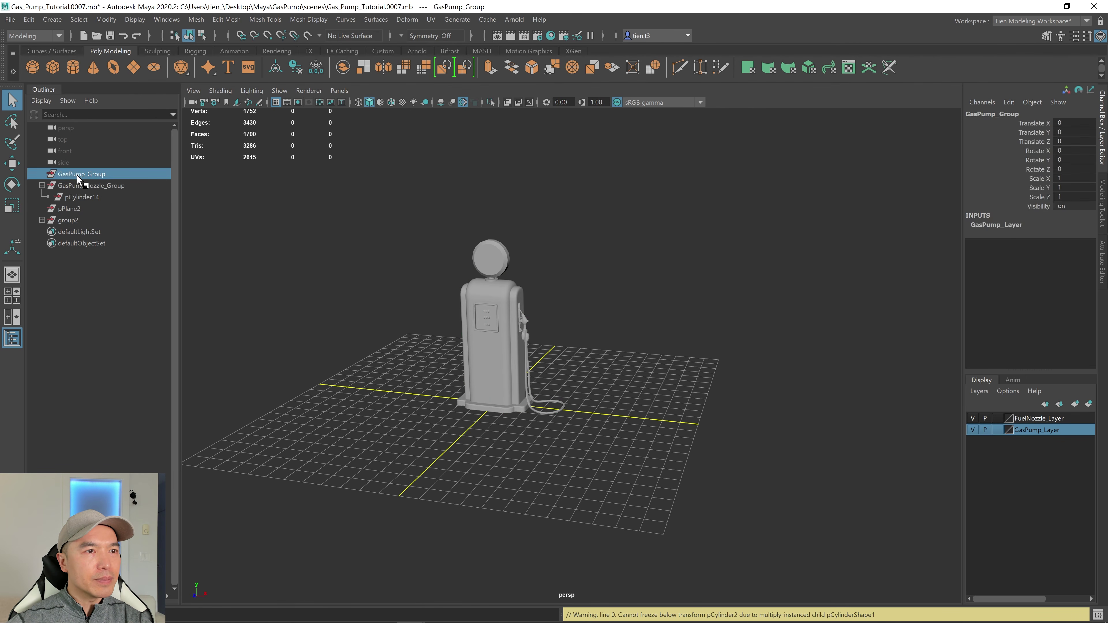
key(Delete)
click(79, 175)
key(Delete)
click(77, 176)
key(Delete)
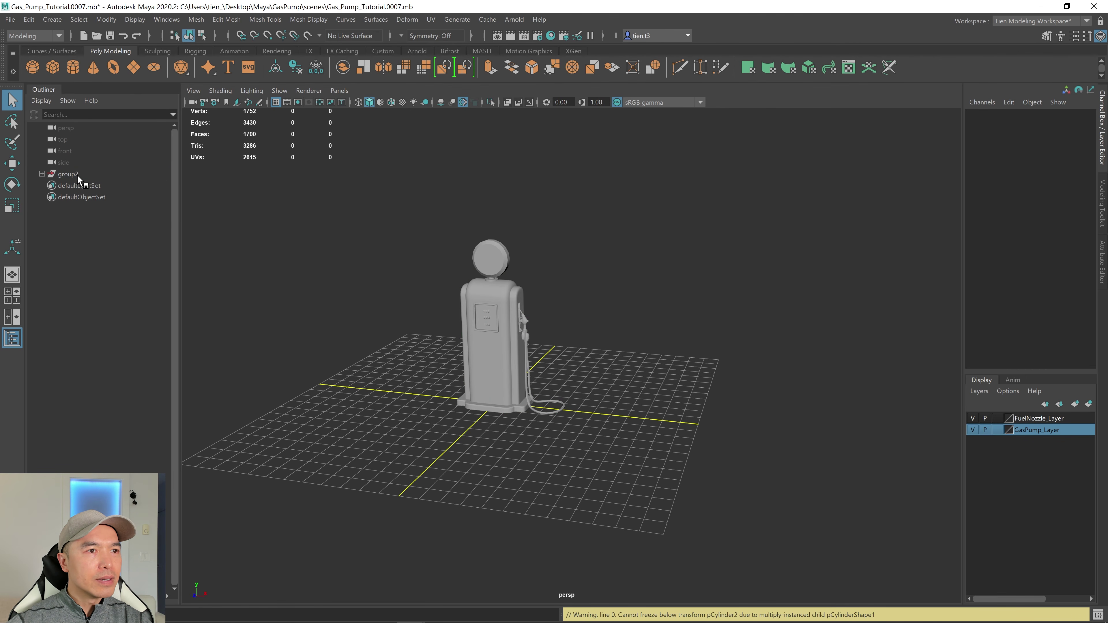
Rename the new group as GasPump_Group and clear the selection
double_click(74, 174)
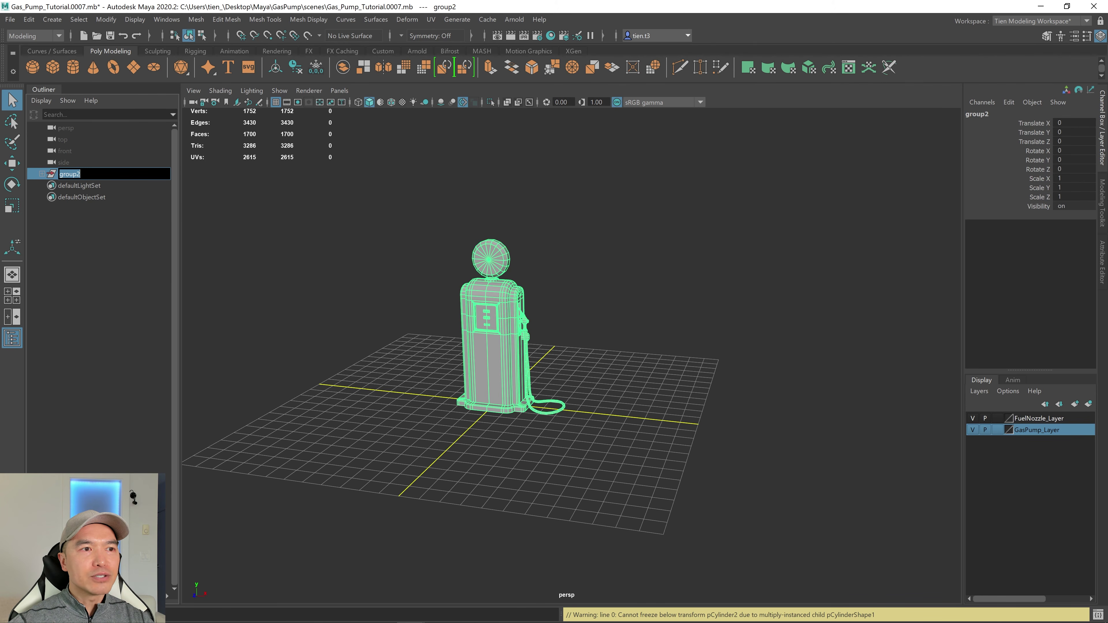
text(GasPump_)
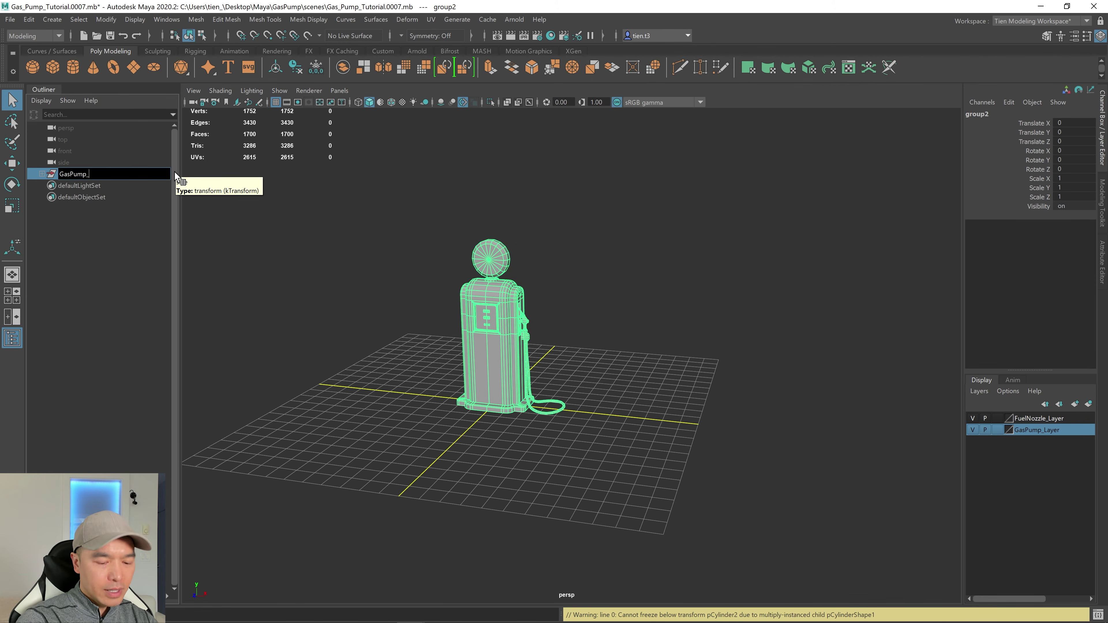
text(Group)
key(Return)
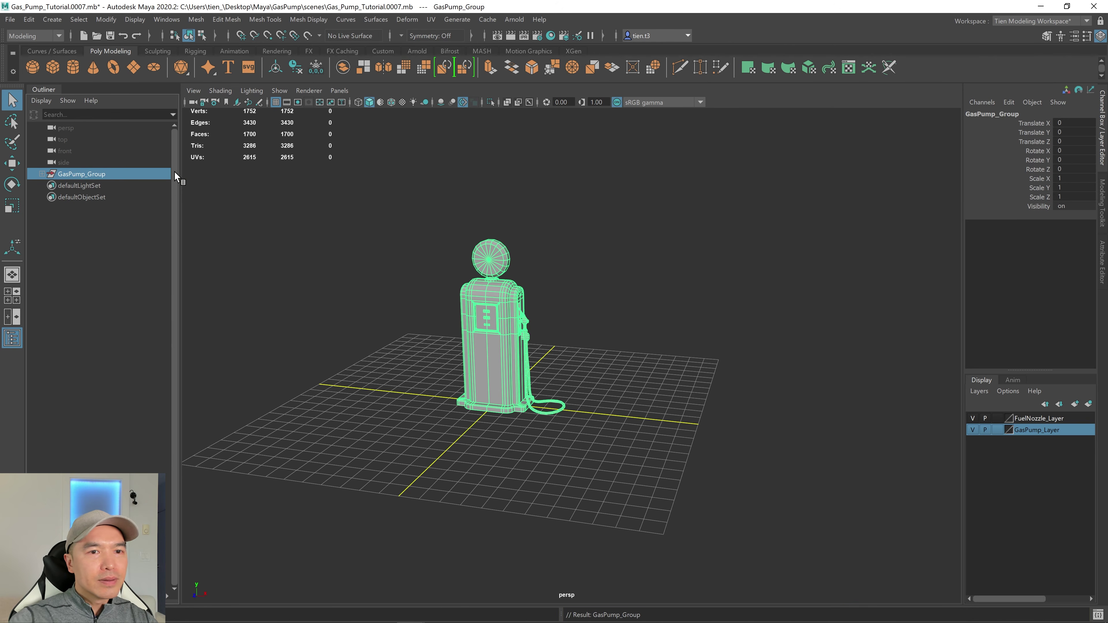
click(541, 282)
Examine the shading of the round top sign and the hose loop from closer up
alt+drag(531, 280, 533, 273)
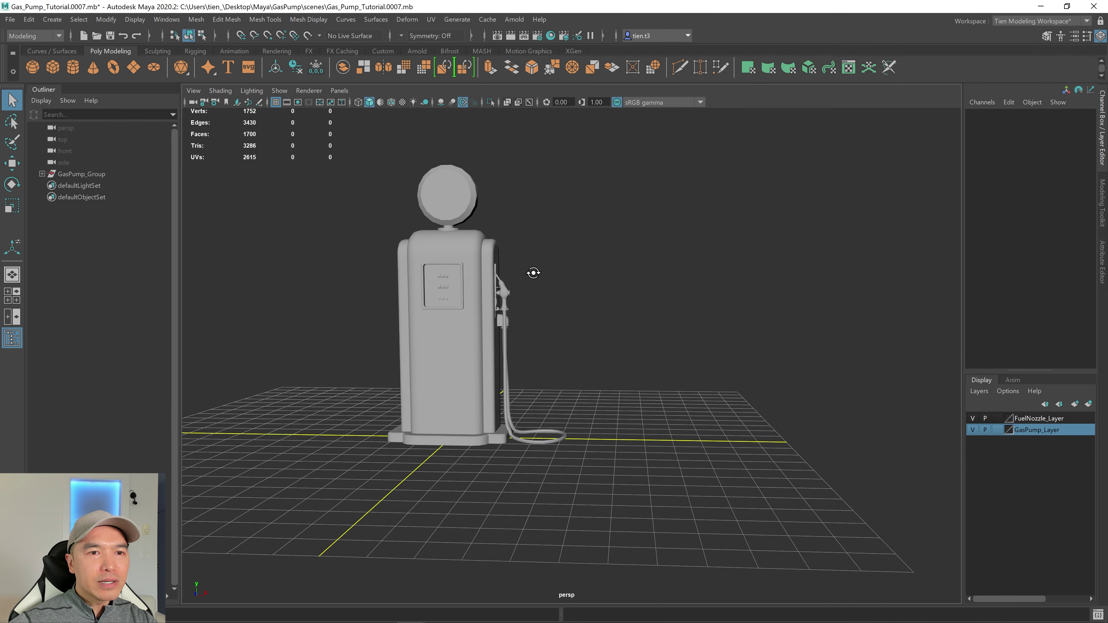
click(479, 211)
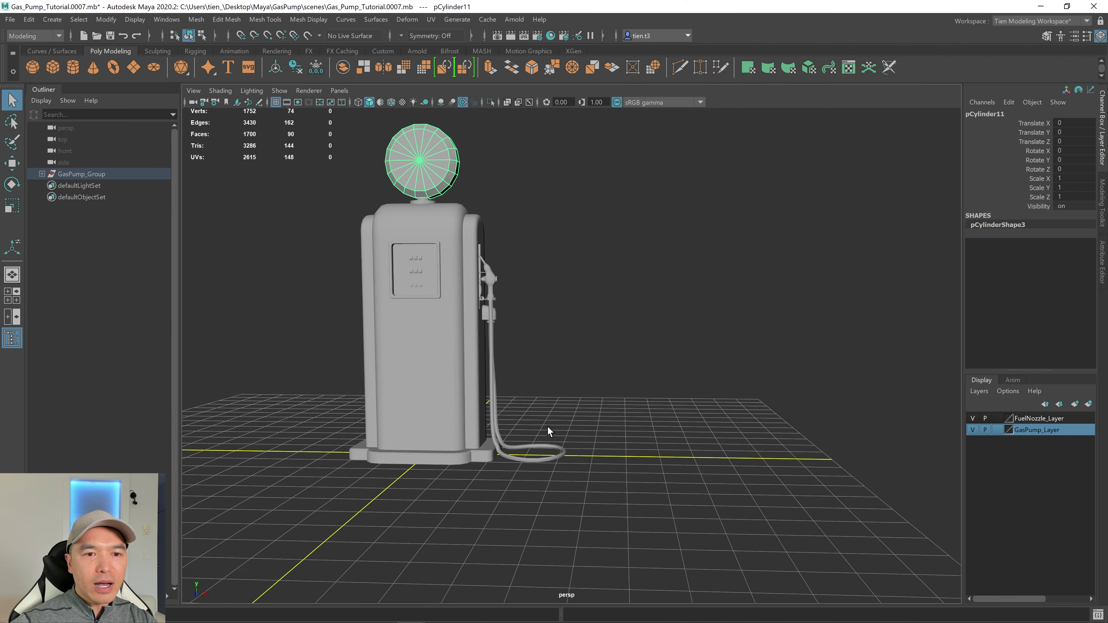
scroll(549, 427, up, 5)
click(458, 531)
click(523, 464)
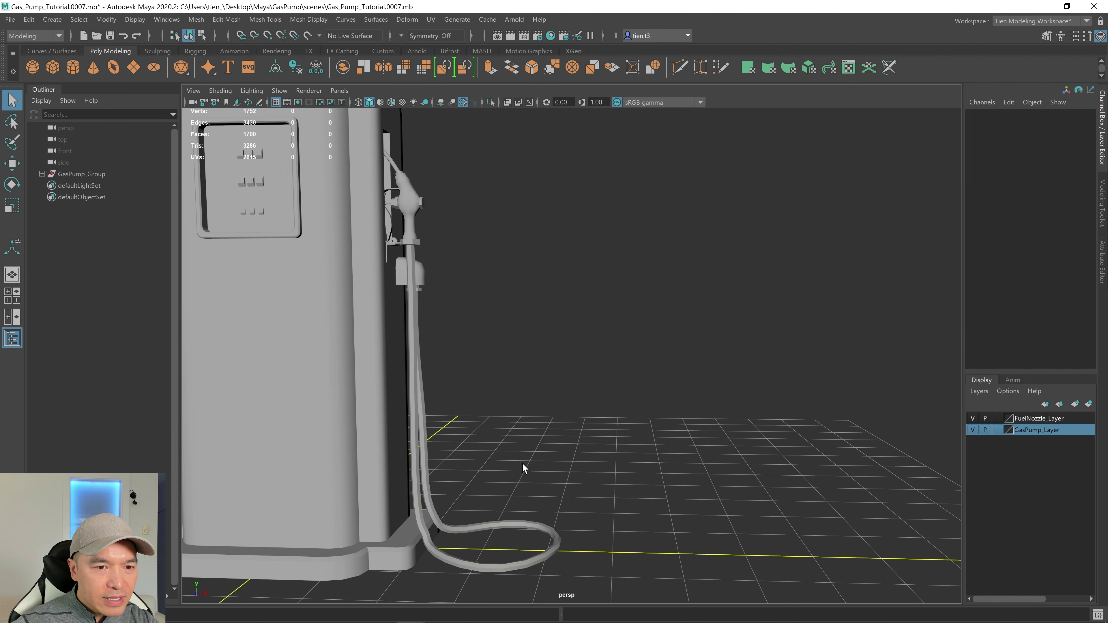
alt+drag(522, 464, 420, 419)
scroll(554, 462, down, 5)
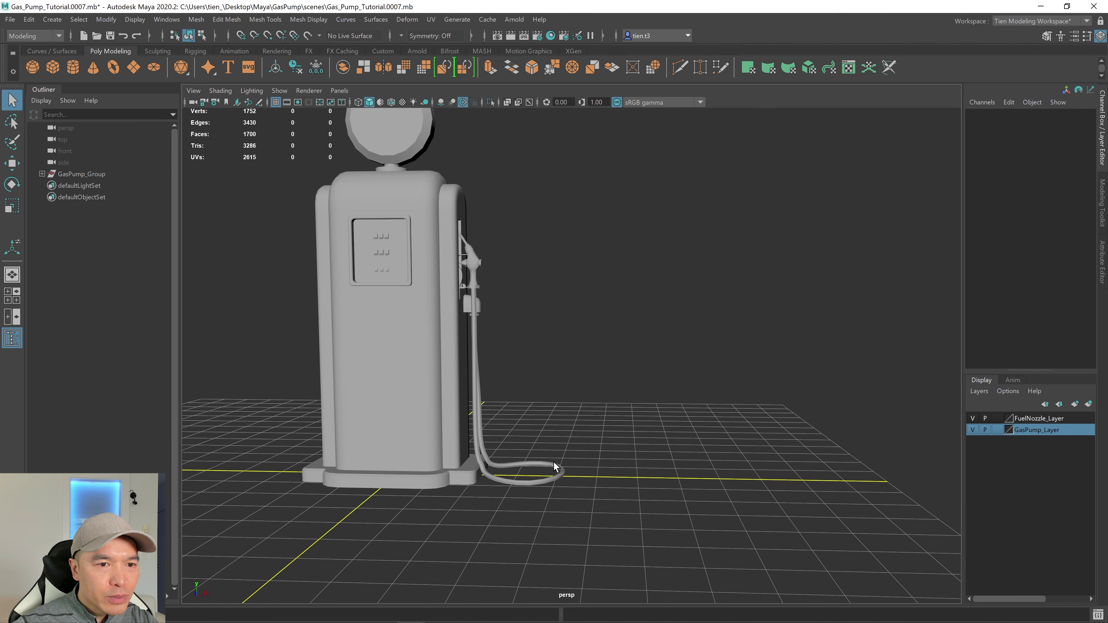
Apply Soften Edge to the hose and the round top sign together, then deselect them
click(537, 489)
scroll(598, 475, up, 3)
alt+drag(598, 475, 628, 474)
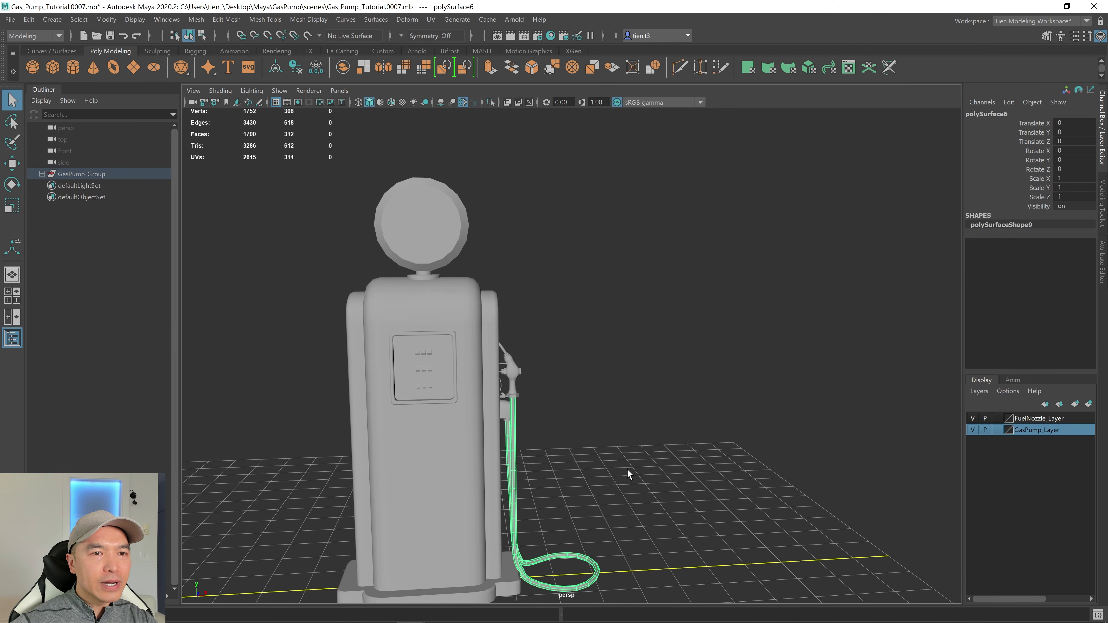
click(428, 242)
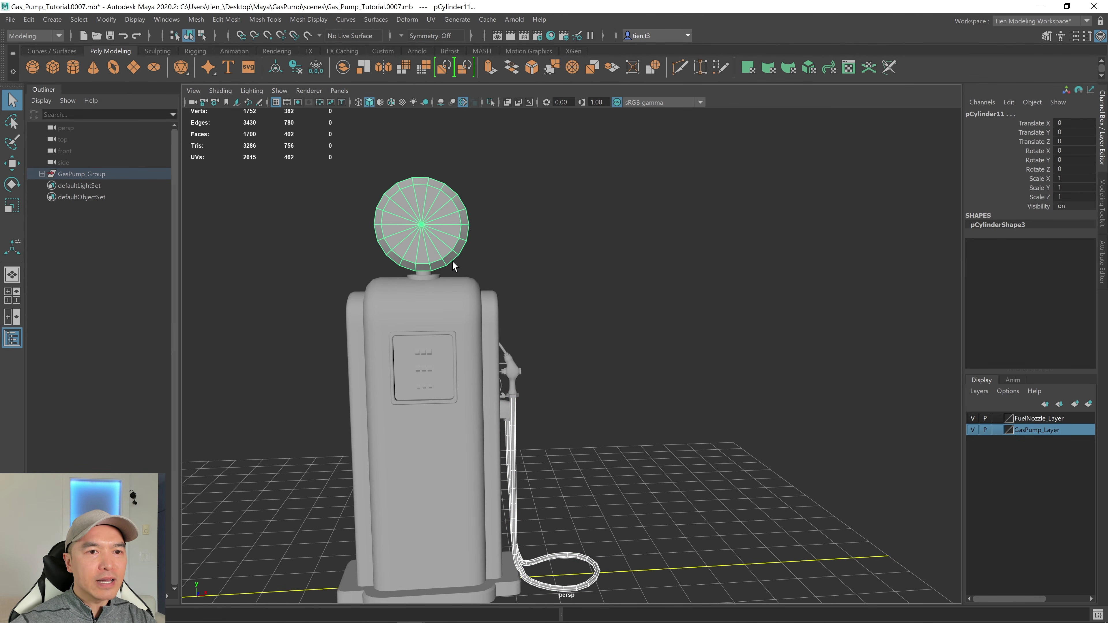
click(307, 19)
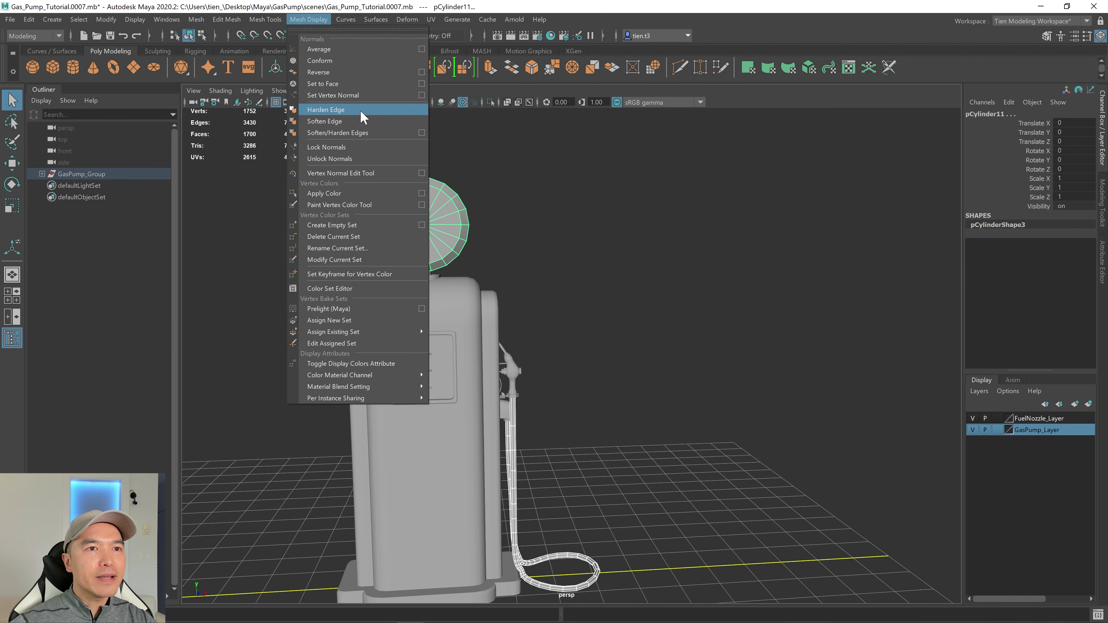
click(325, 122)
click(698, 281)
alt+drag(697, 282, 670, 360)
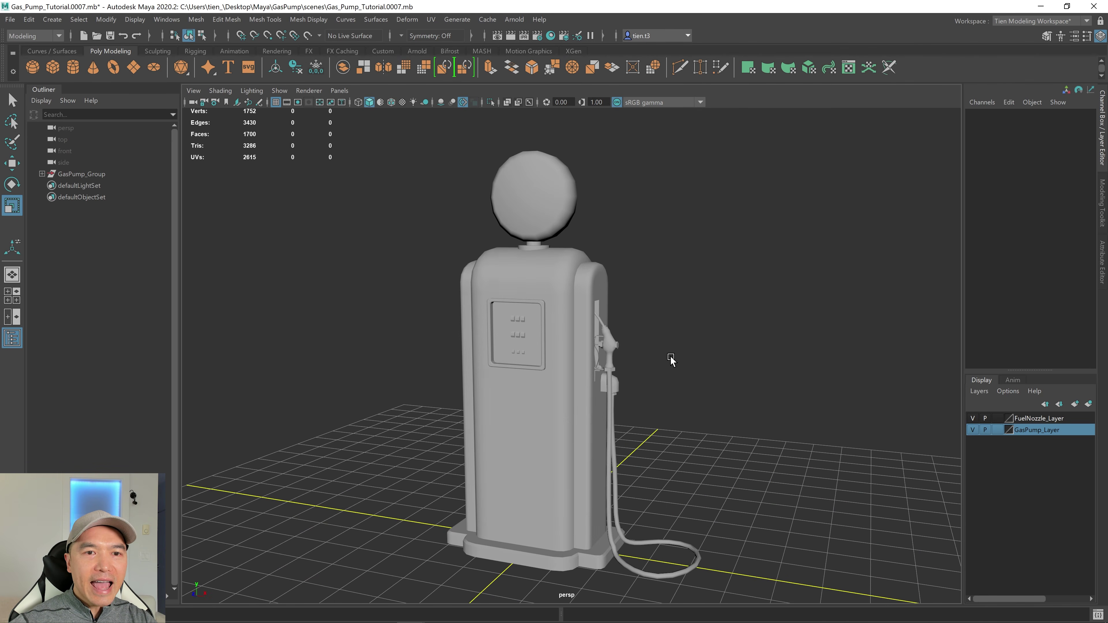
Show the wireframe over the shaded gas pump and collapse the Channel Box and Outliner to enlarge the viewport
click(390, 102)
alt+drag(704, 263, 626, 264)
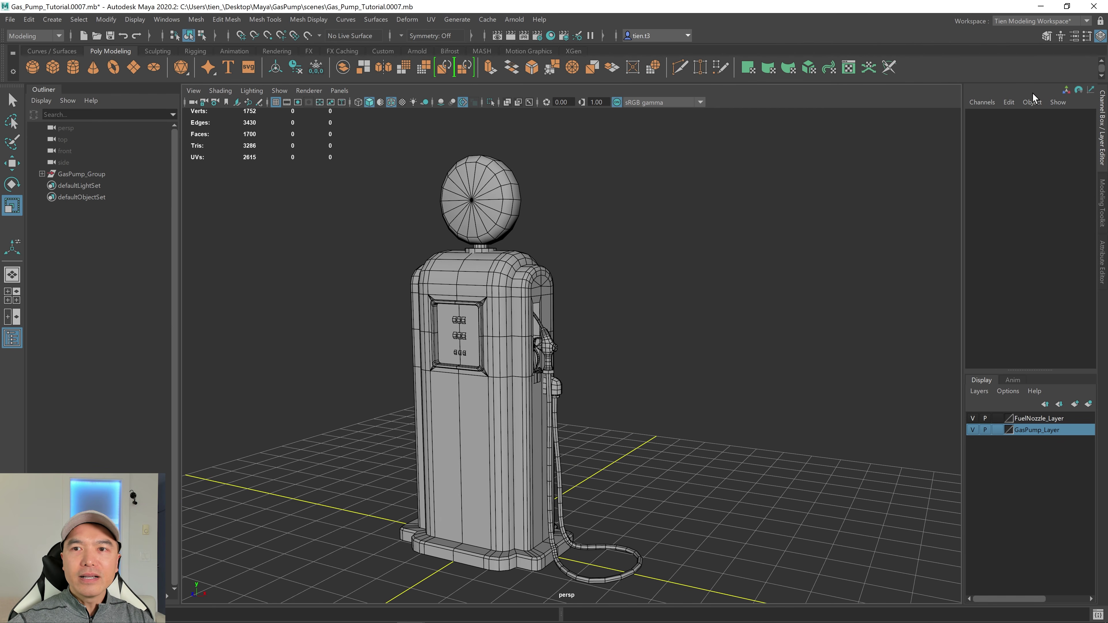
click(1104, 136)
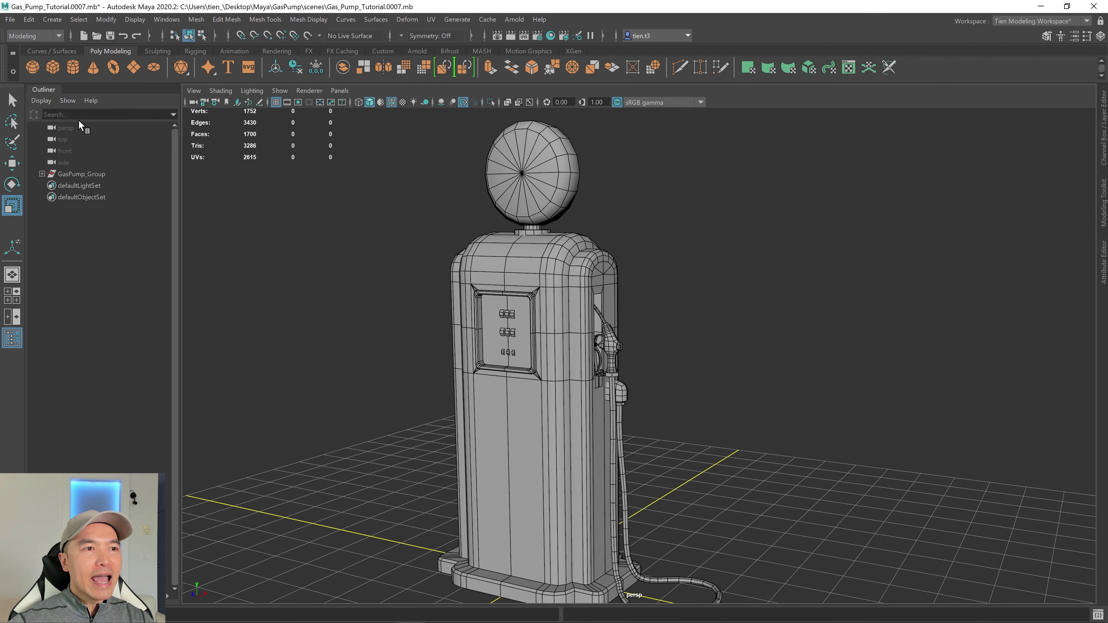
click(41, 91)
alt+right_drag(631, 278, 592, 300)
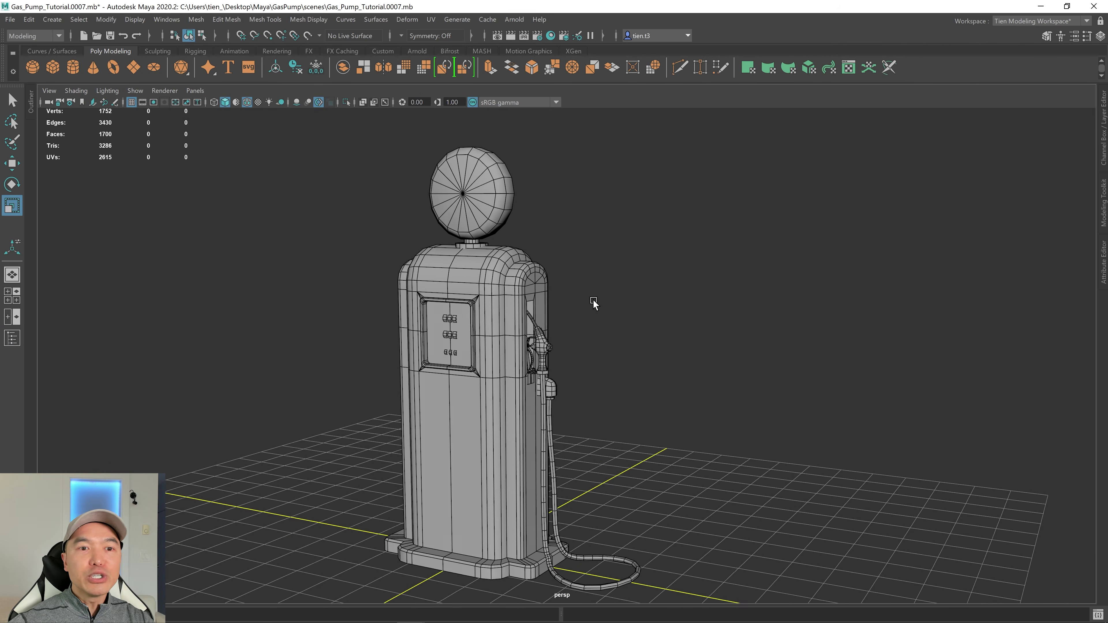
alt+drag(592, 300, 669, 300)
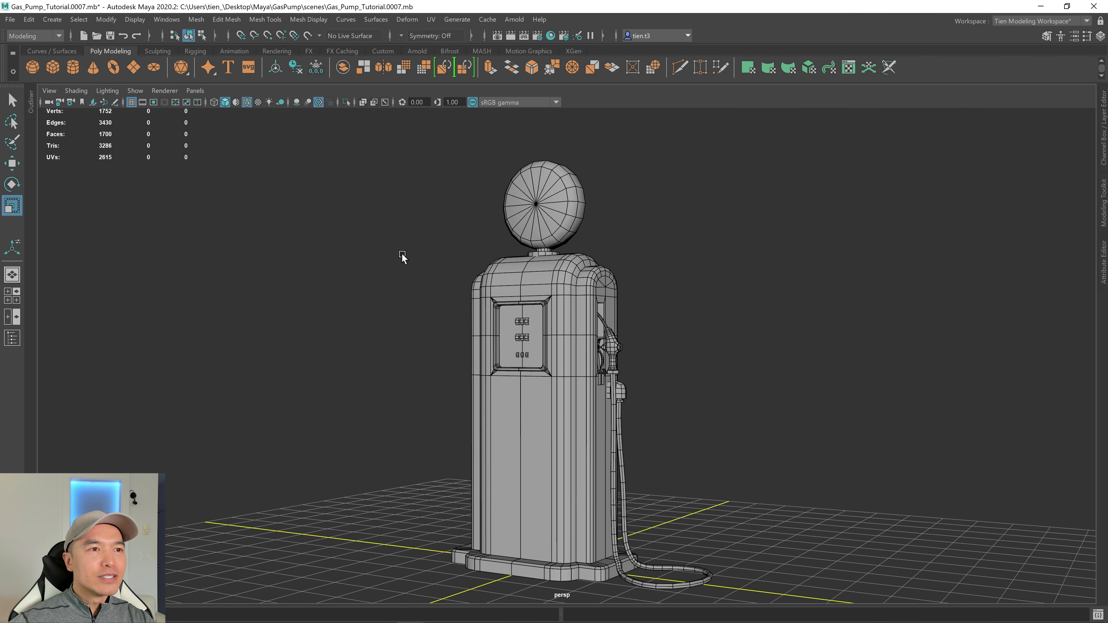
Save the finished gas pump scene as a new incremental version and view the model
click(9, 19)
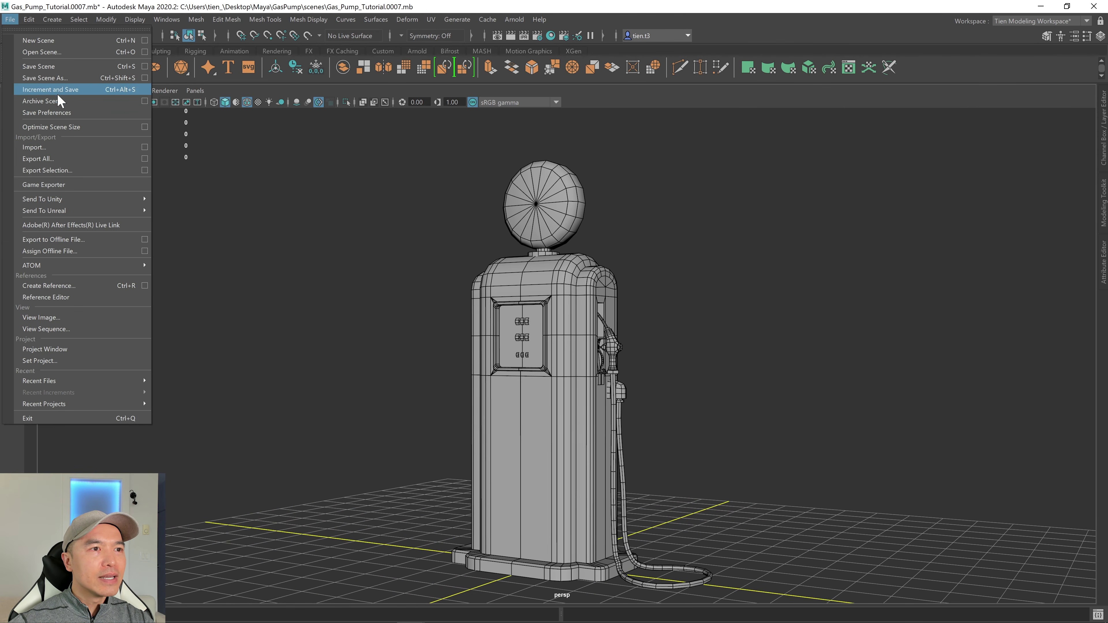
click(57, 90)
alt+drag(619, 257, 636, 255)
alt+drag(711, 305, 687, 301)
scroll(695, 304, up, 1)
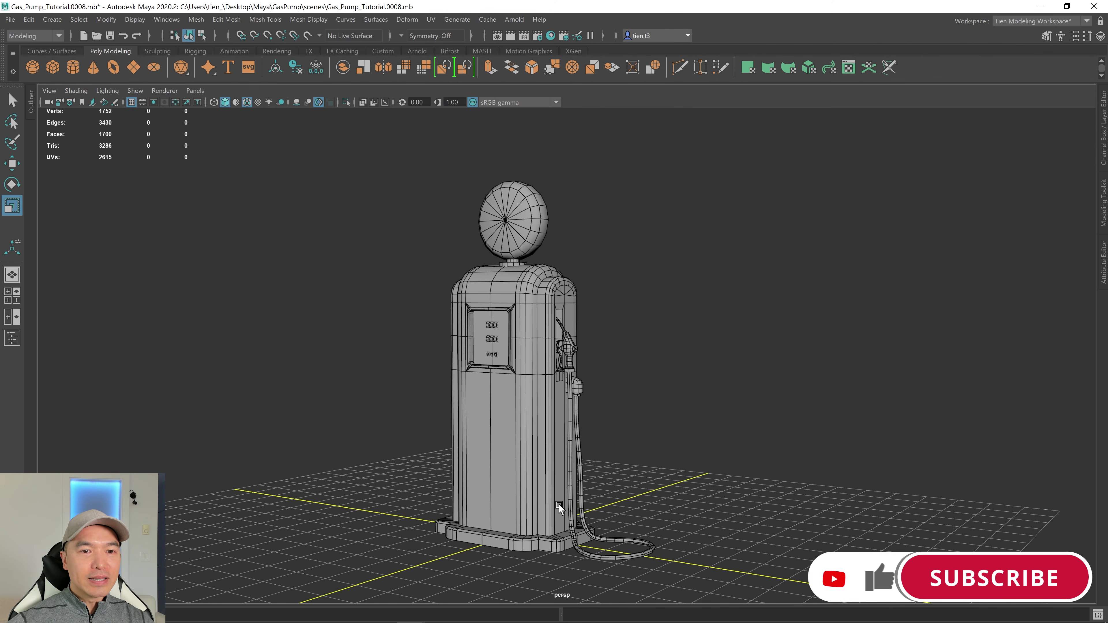